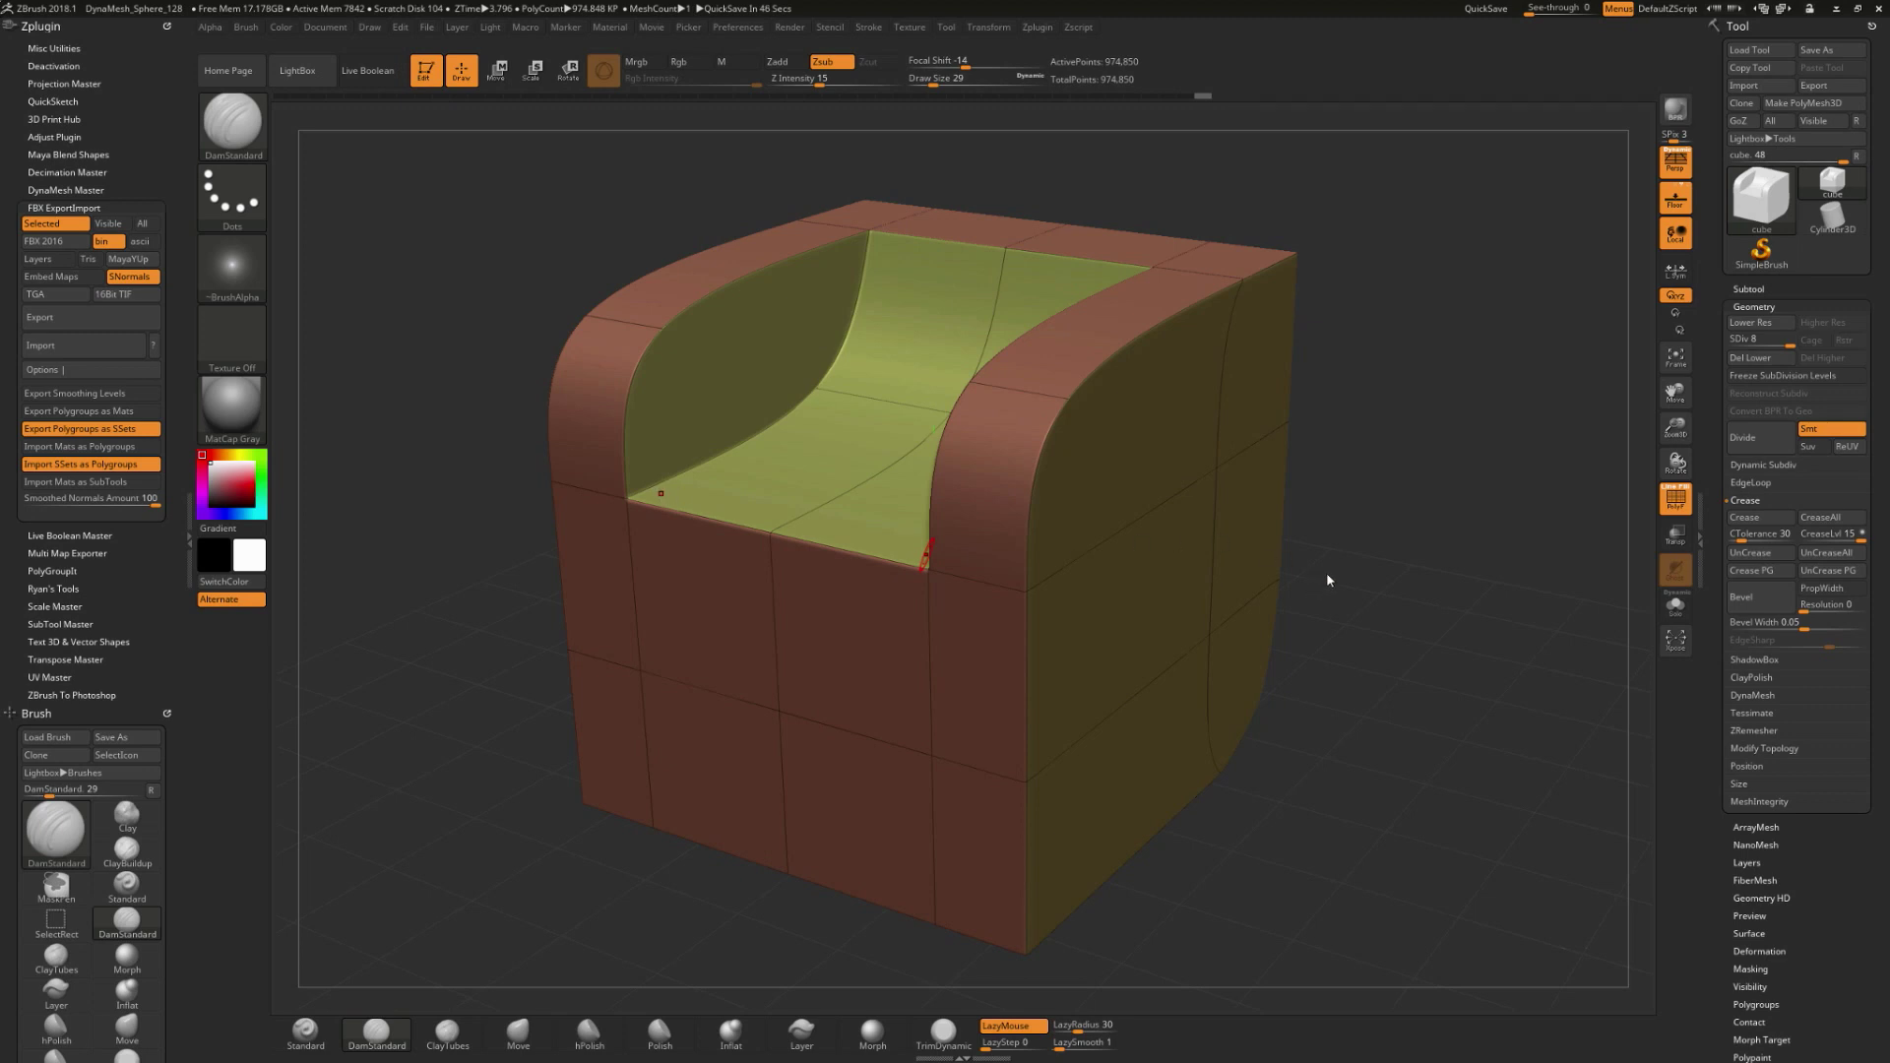
# Step: Switch from ZBrush to the Maya scene that holds the unsmoothed armchair model
pyautogui.moveTo(1472, 487); pyautogui.dragTo(1644, 430)
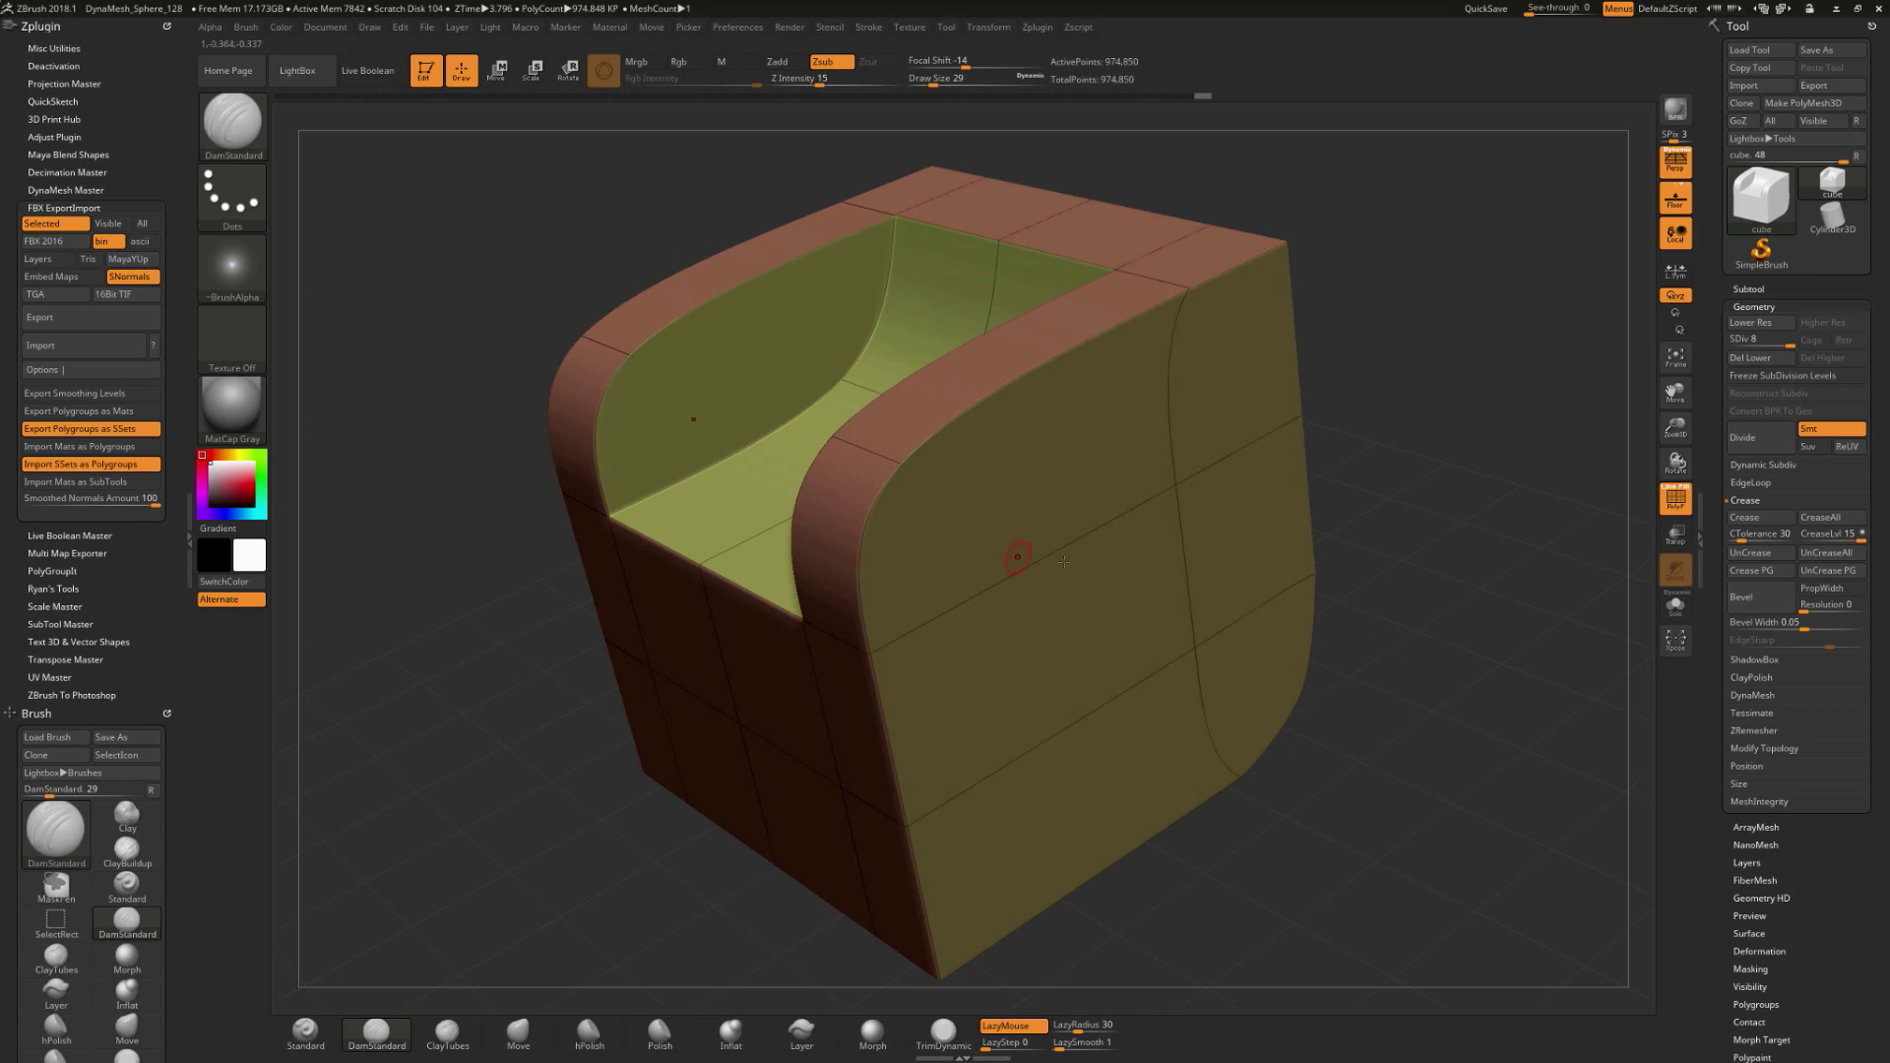
pyautogui.moveTo(1373, 522); pyautogui.dragTo(1326, 748)
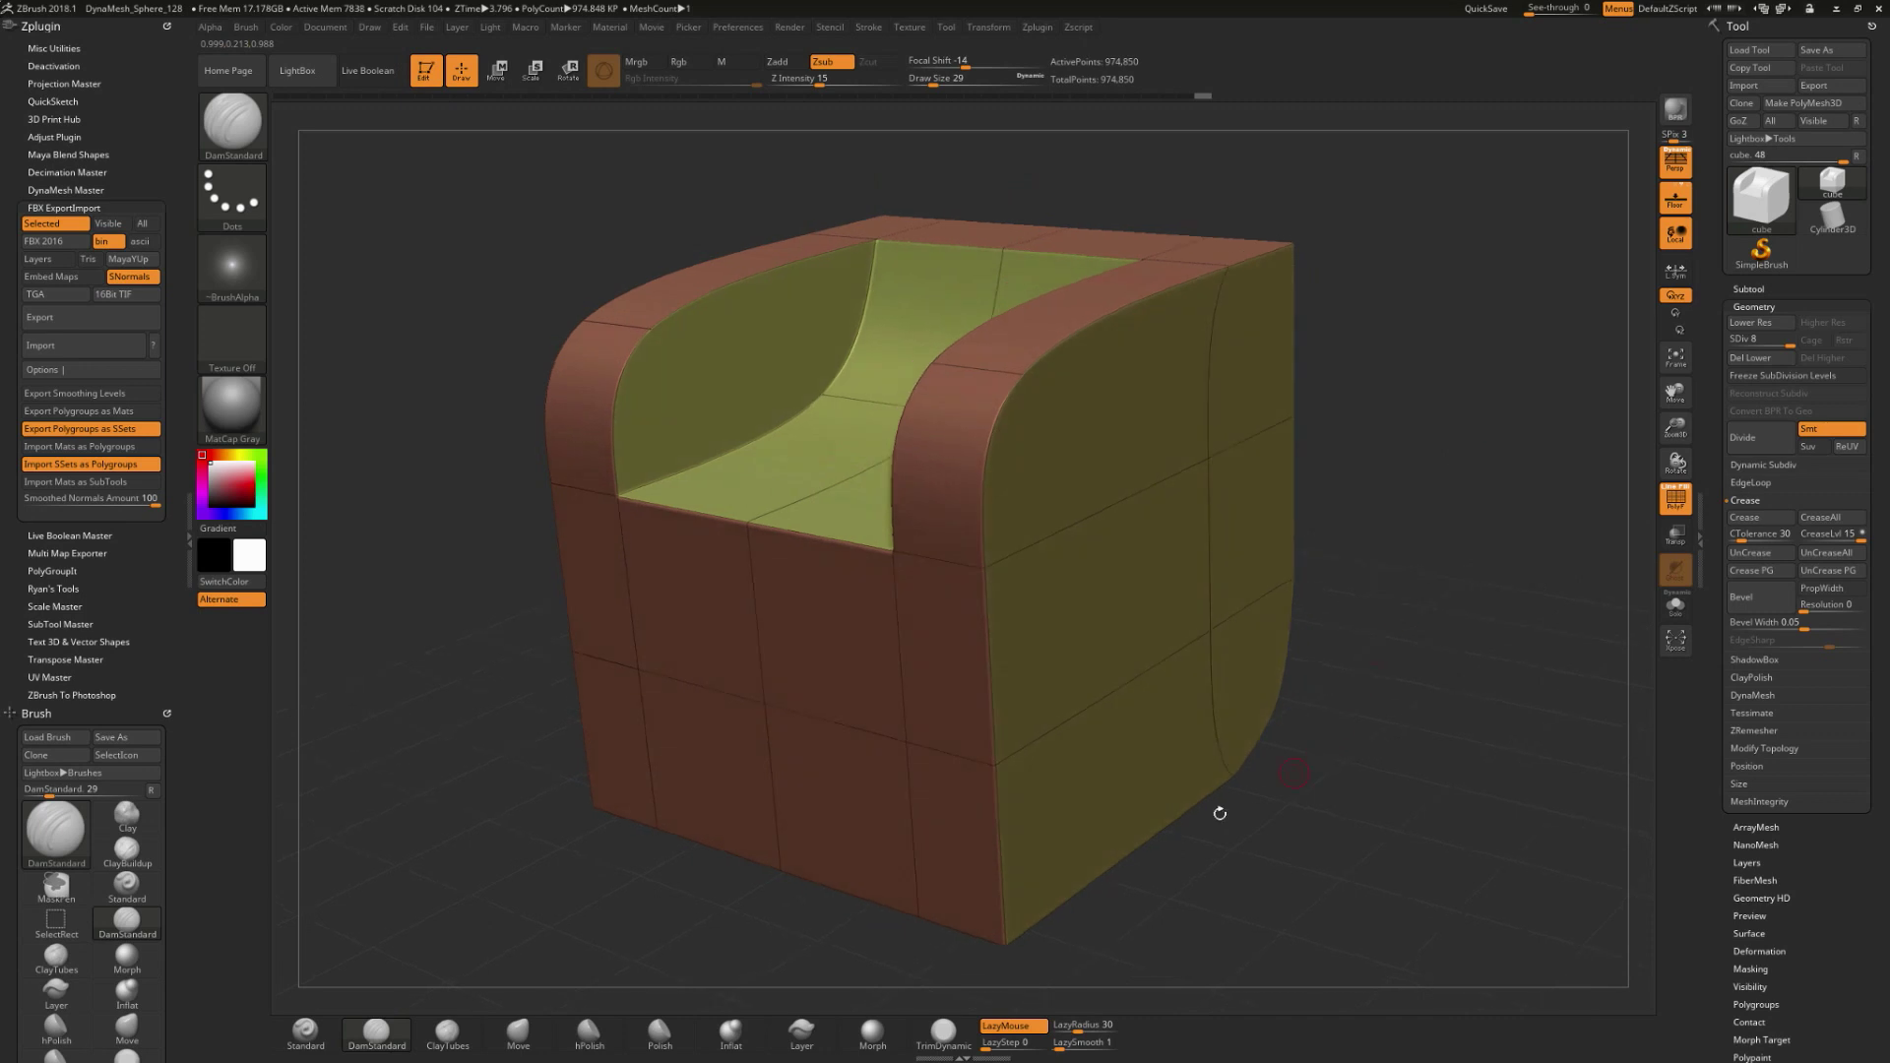
pyautogui.press('super+Tab')
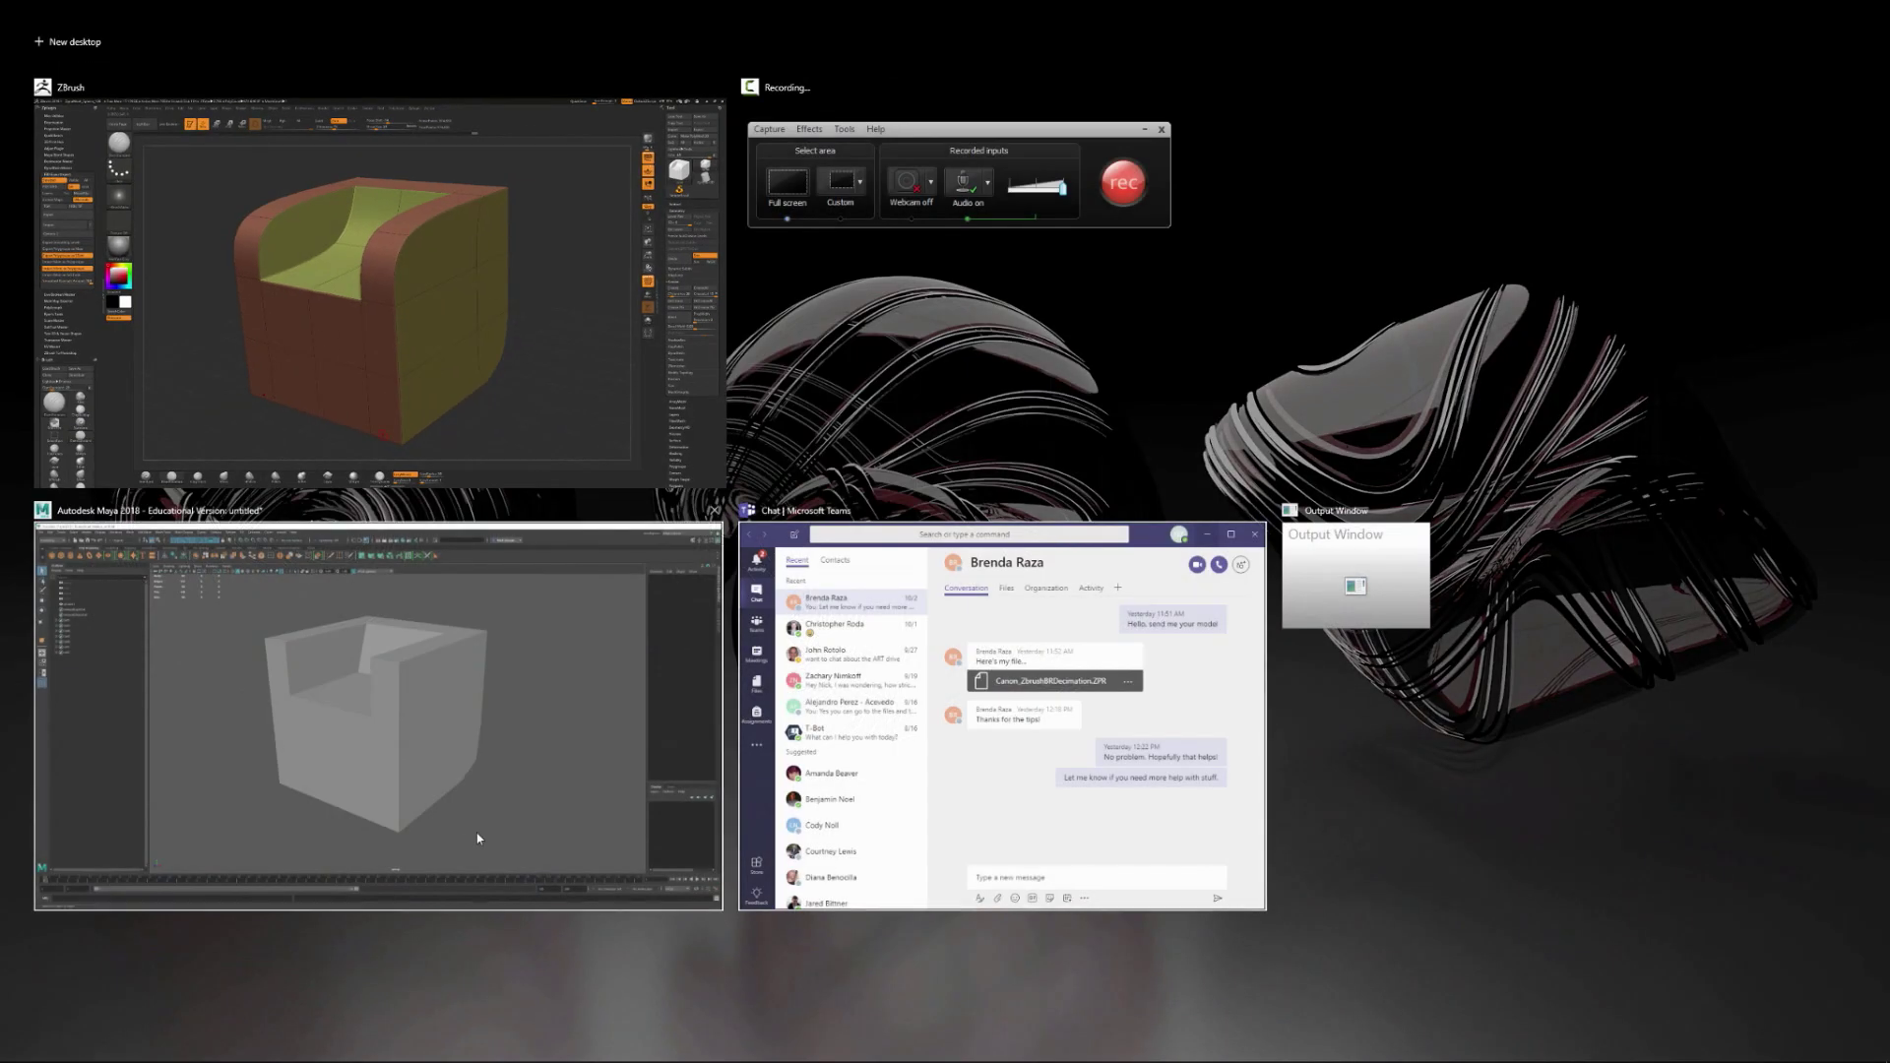
pyautogui.press('super')
pyautogui.press('super+Tab')
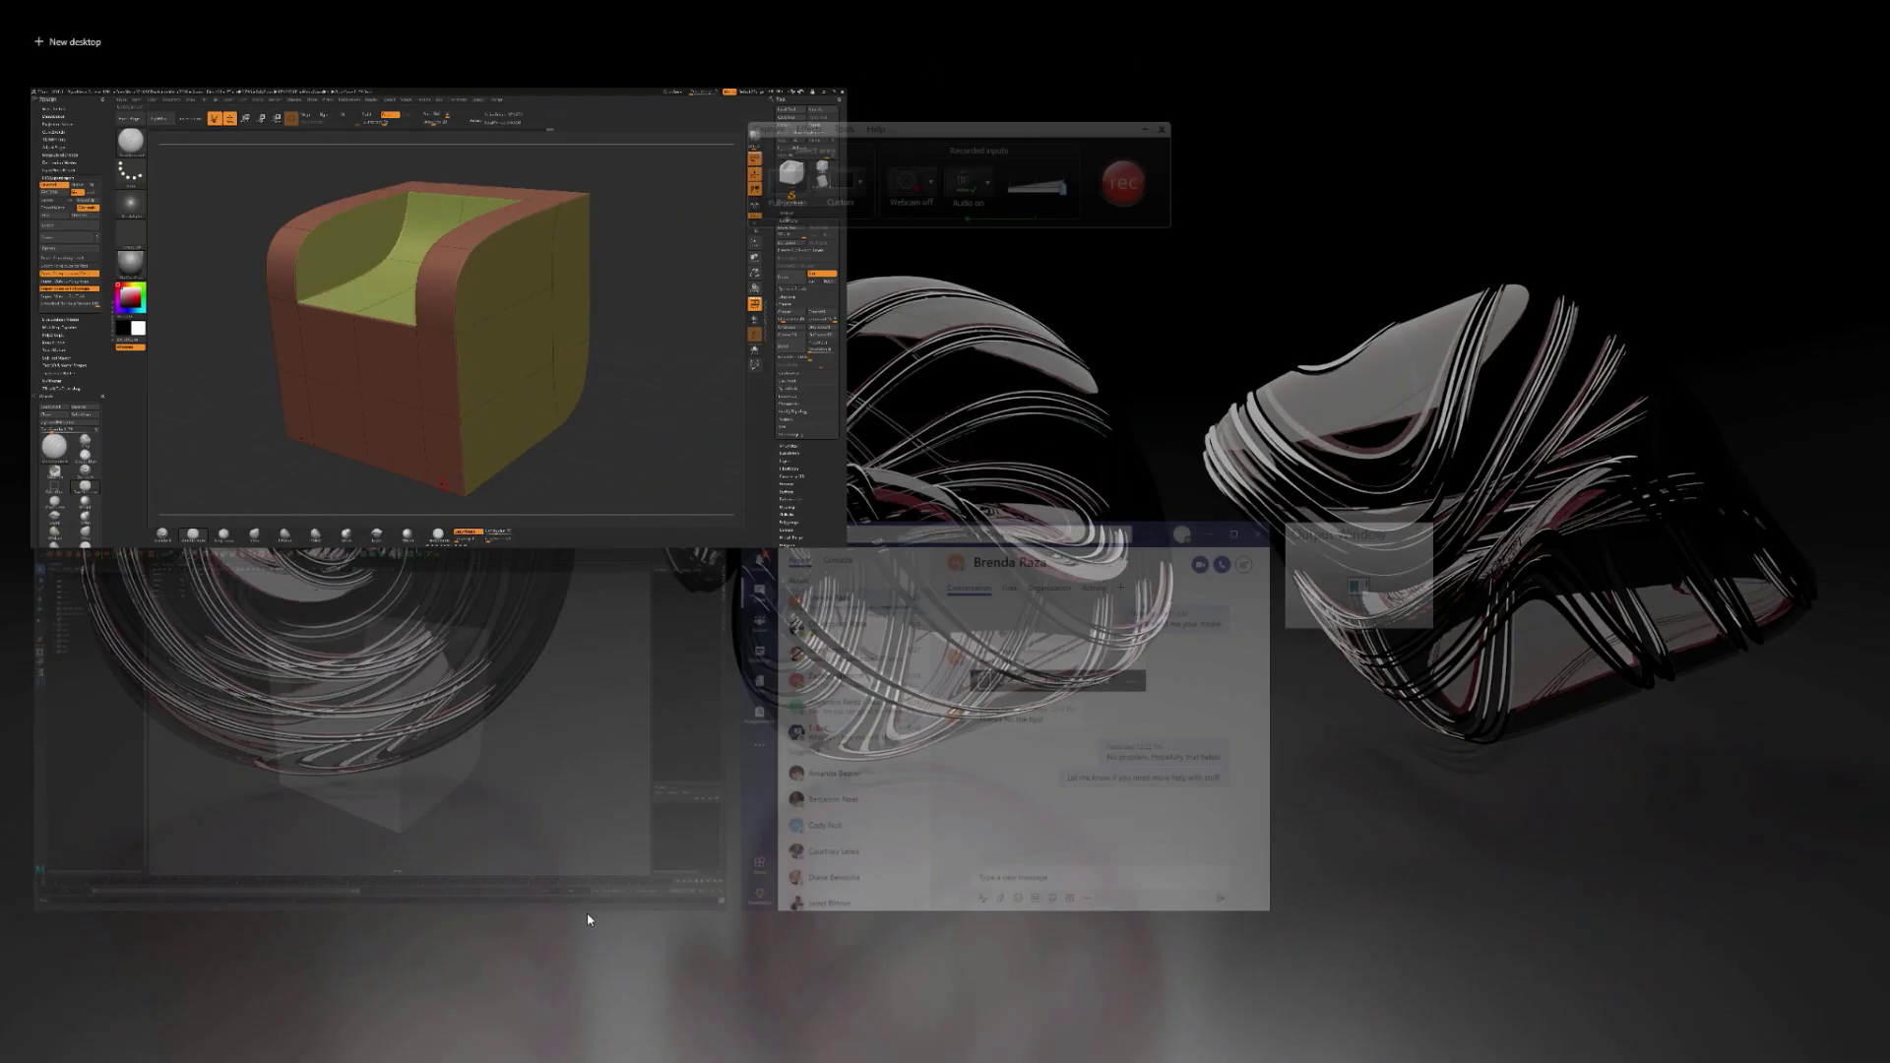
pyautogui.click(539, 714)
pyautogui.press('super')
pyautogui.click(1309, 569)
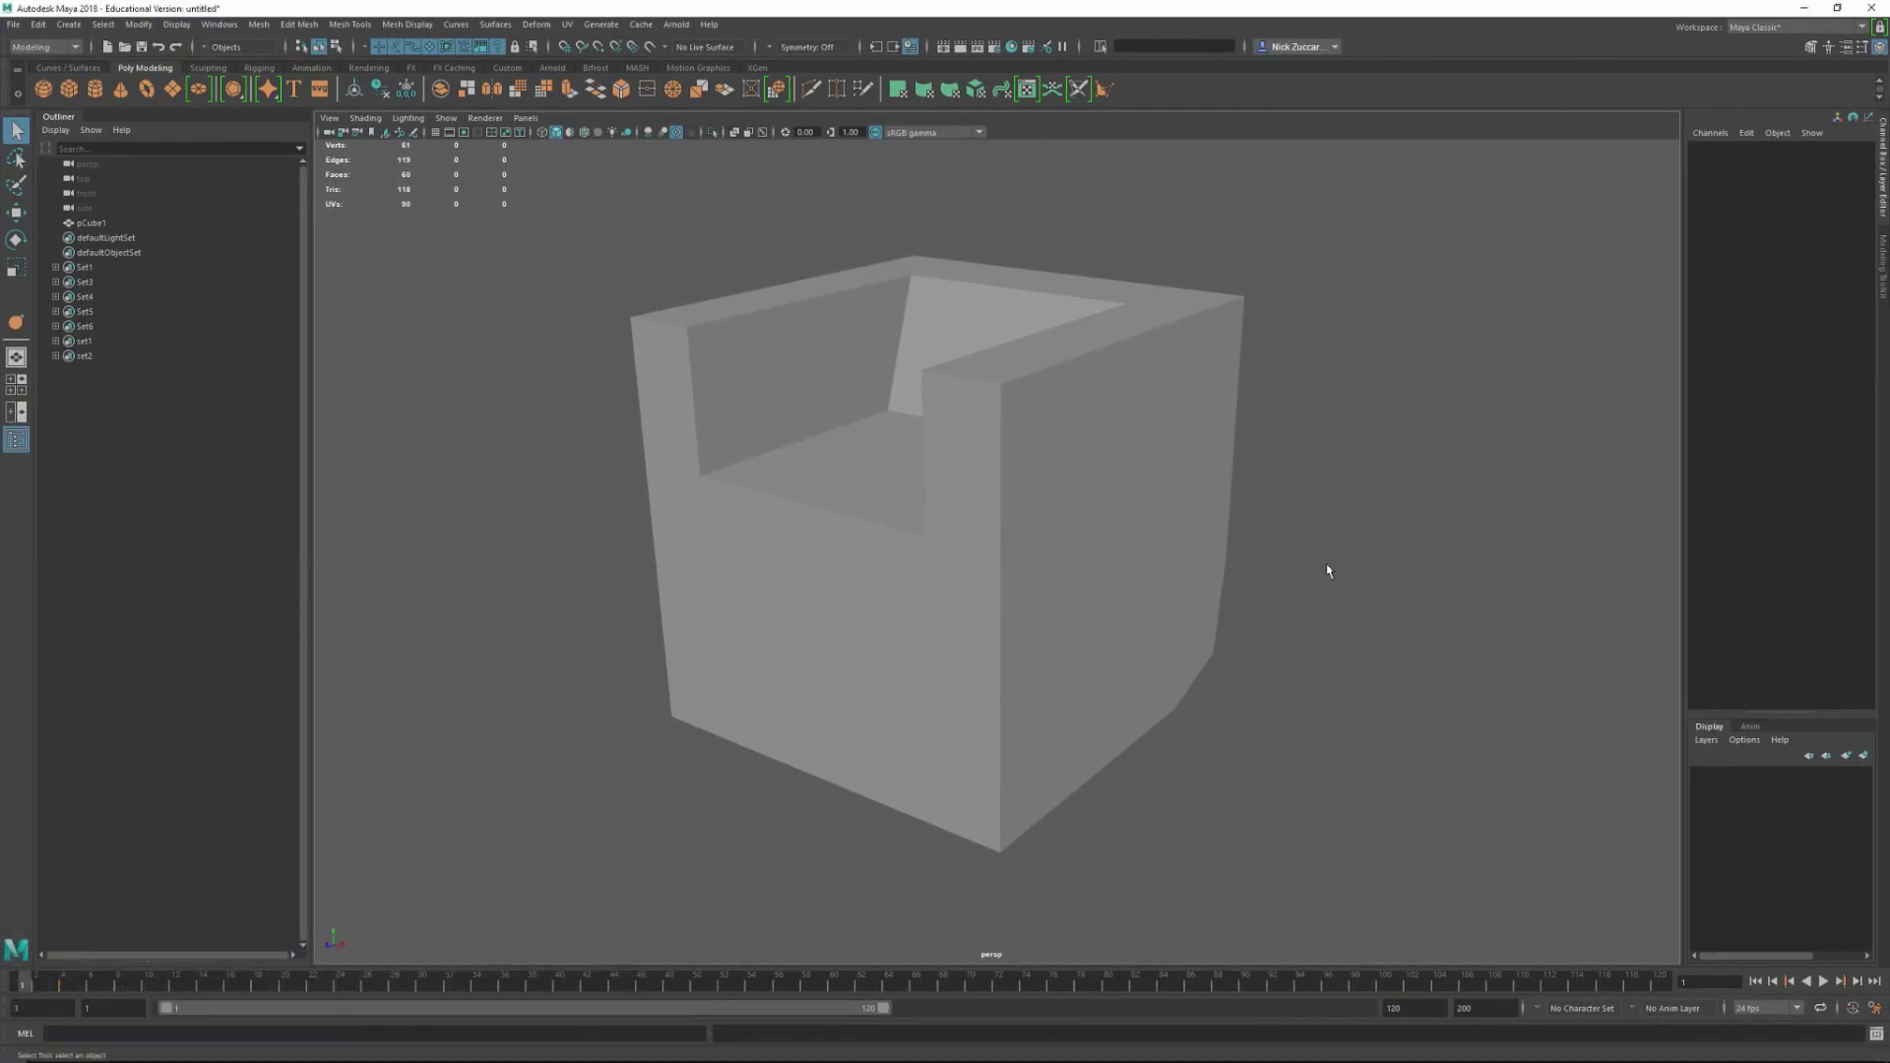
pyautogui.keyDown('alt'); pyautogui.moveTo(1227, 578); pyautogui.dragTo(1216, 589); pyautogui.keyUp('alt')
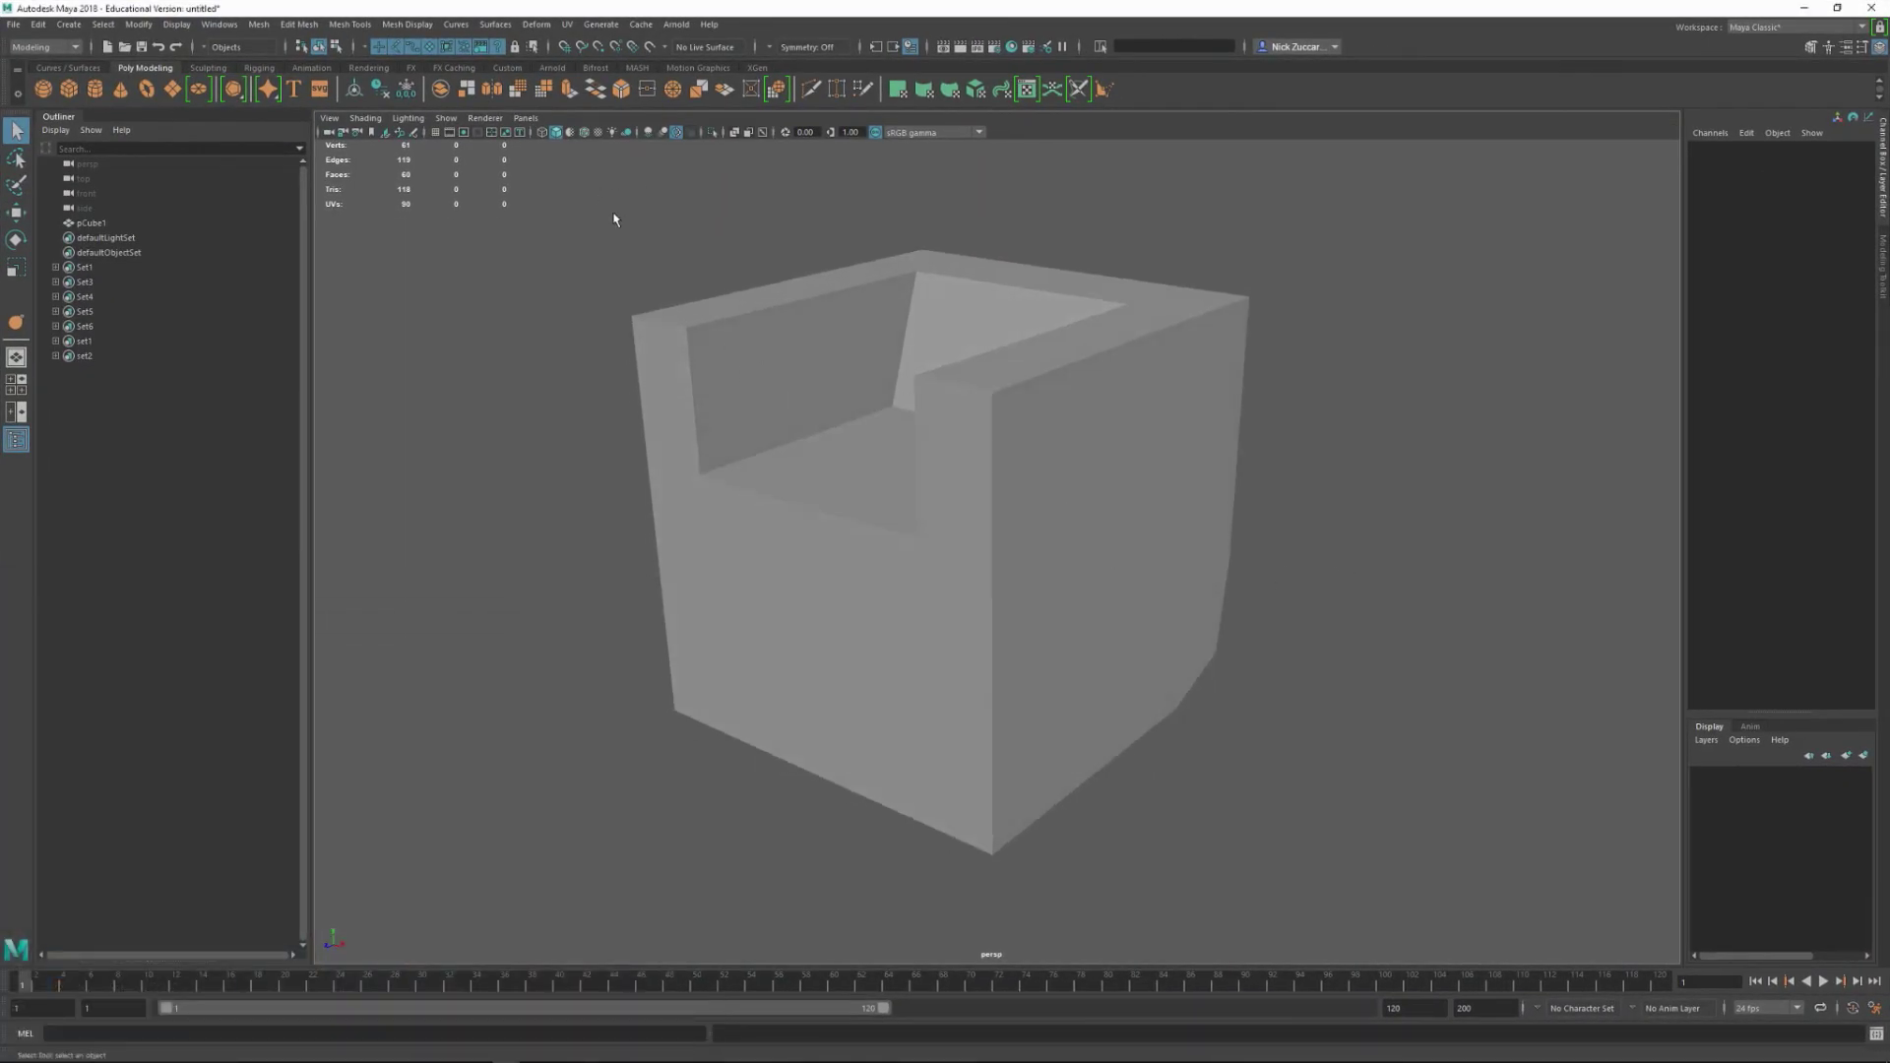
# Step: Show the wireframe on top of the shaded armchair in the perspective view
pyautogui.click(584, 132)
pyautogui.keyDown('alt'); pyautogui.moveTo(603, 203); pyautogui.dragTo(618, 472); pyautogui.keyUp('alt')
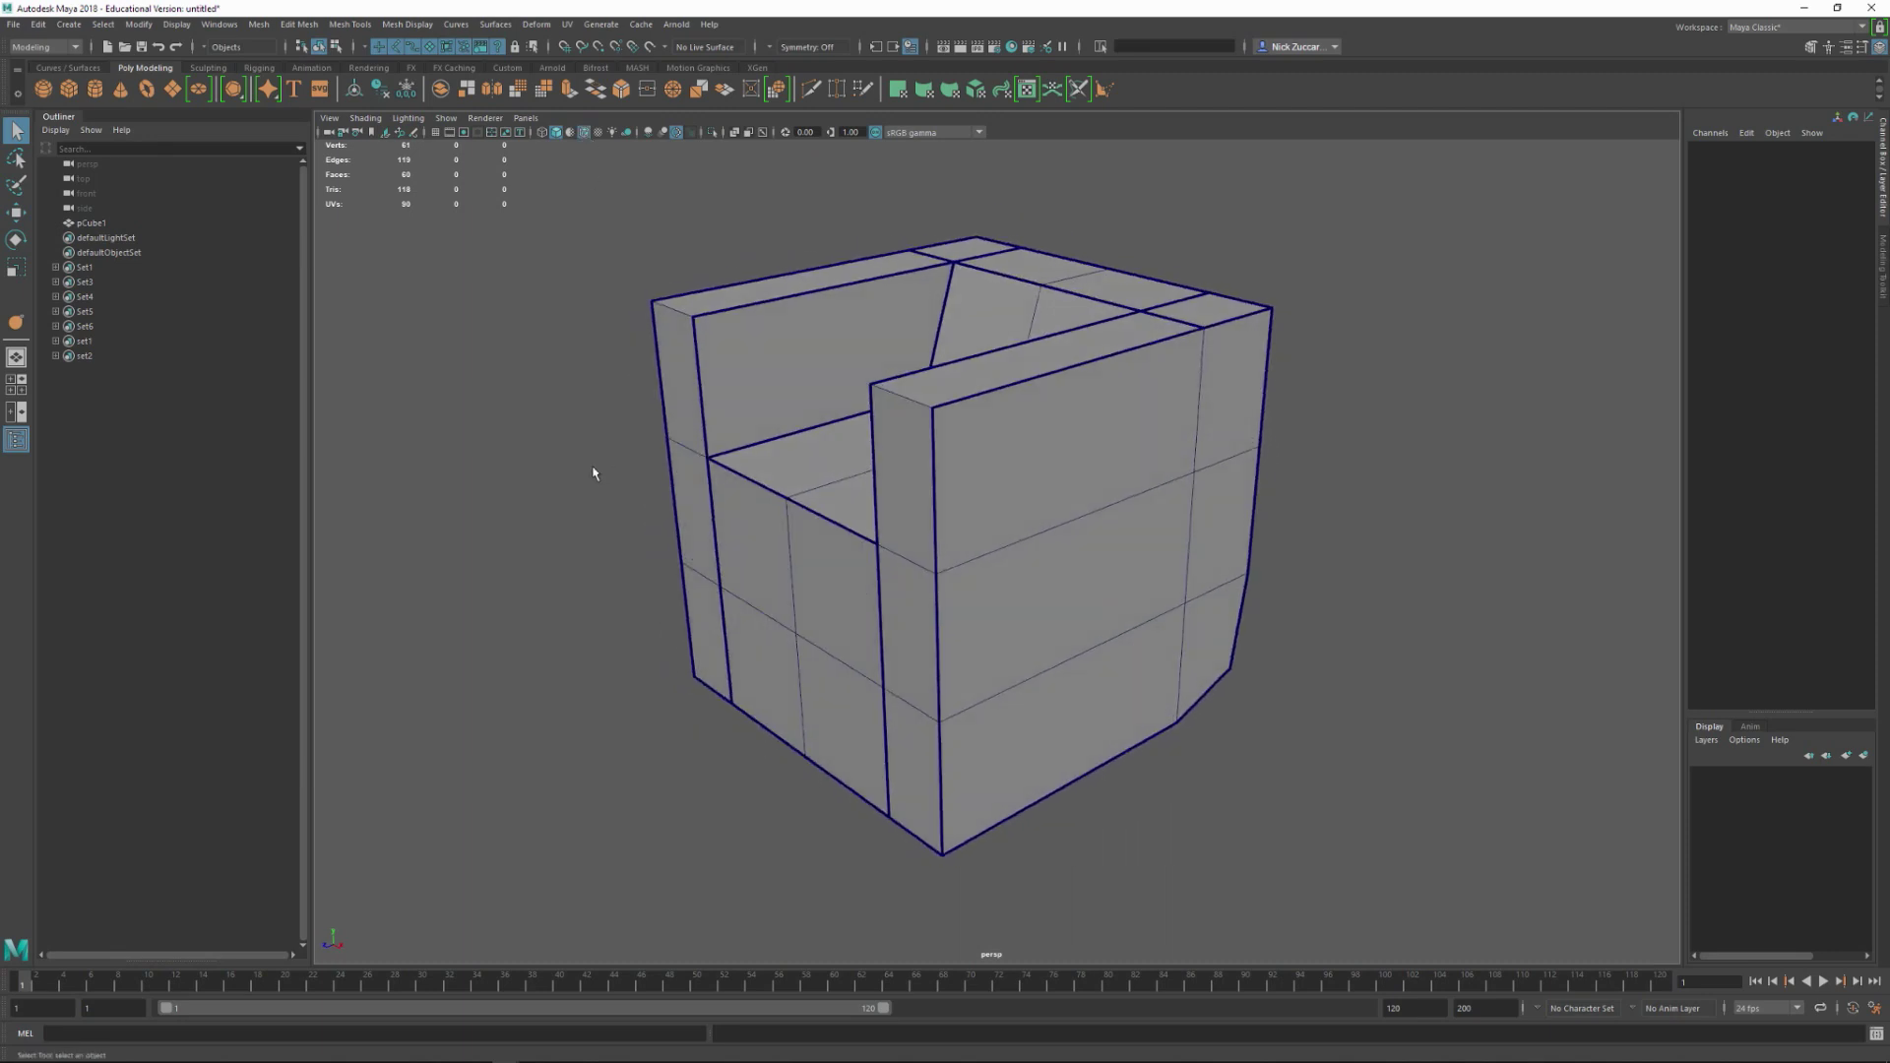
pyautogui.keyDown('alt'); pyautogui.moveTo(445, 490); pyautogui.dragTo(412, 529); pyautogui.keyUp('alt')
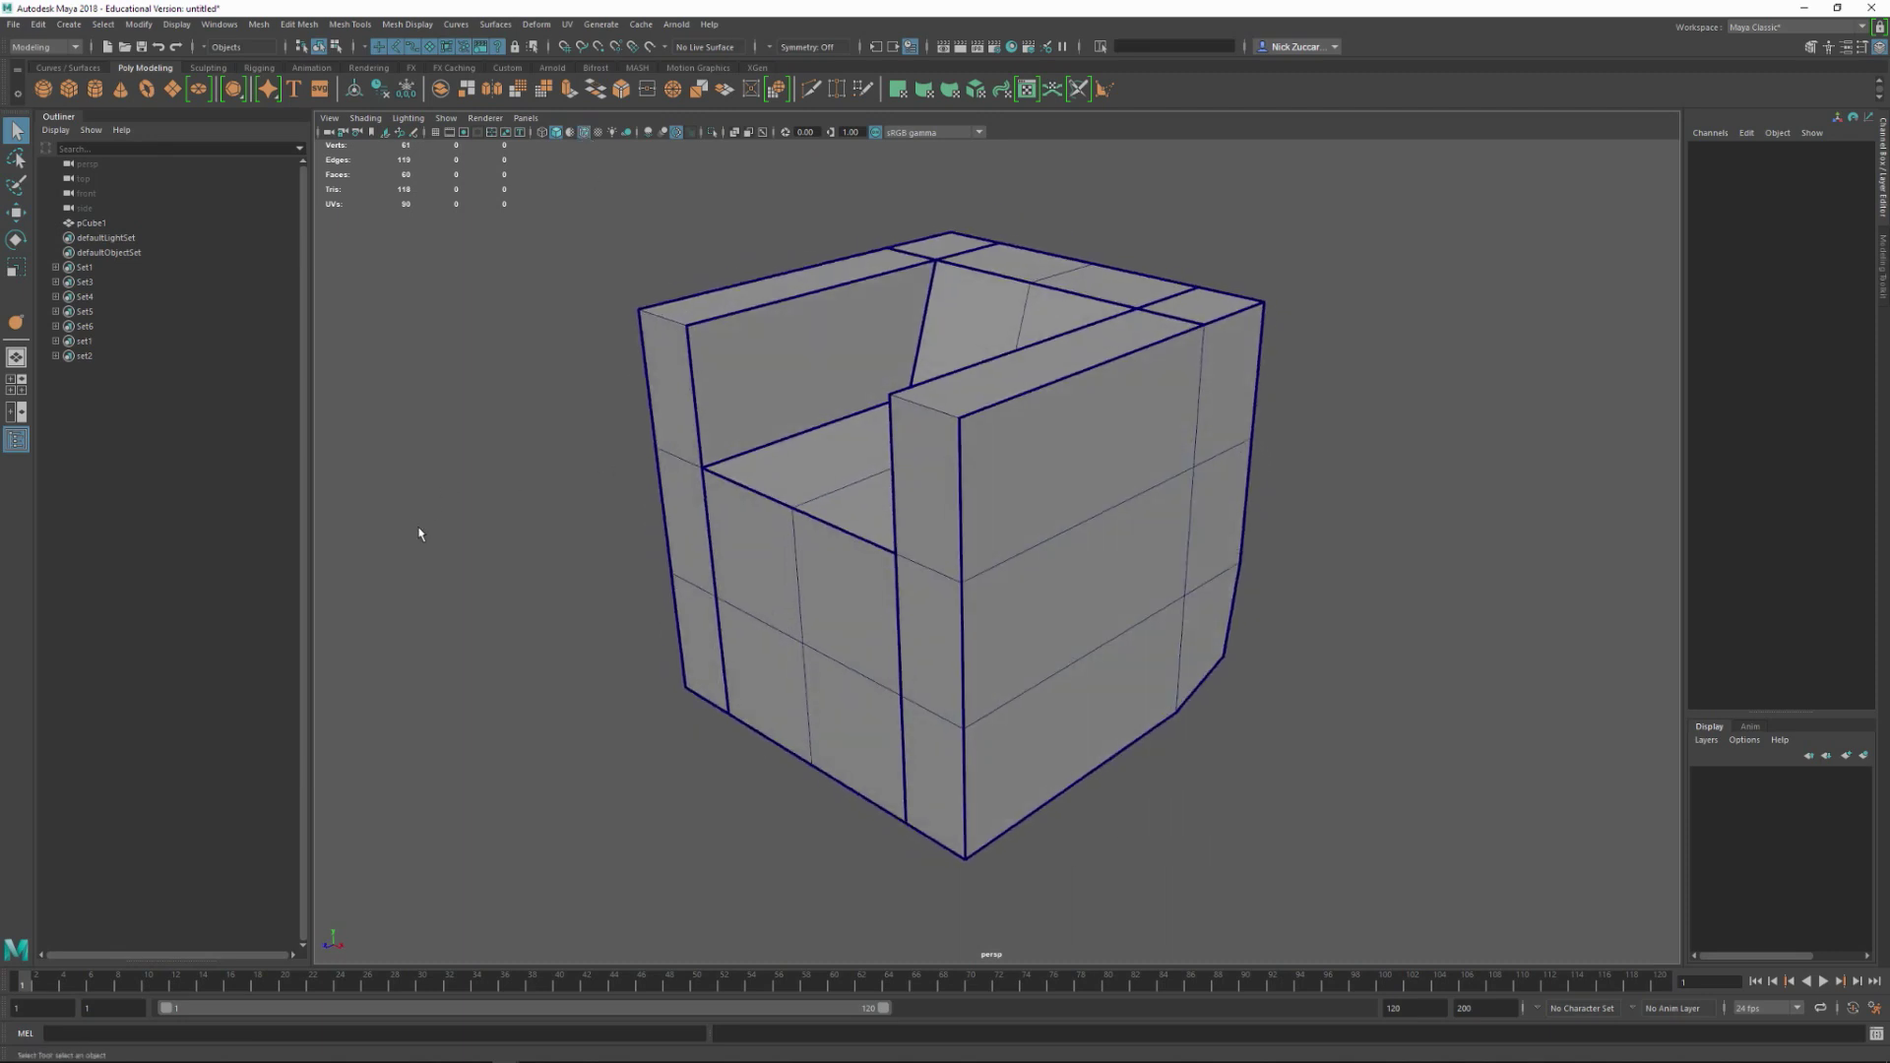
# Step: Compare the armchair's smooth mesh preview with its unsmoothed low-poly cage
pyautogui.click(780, 604)
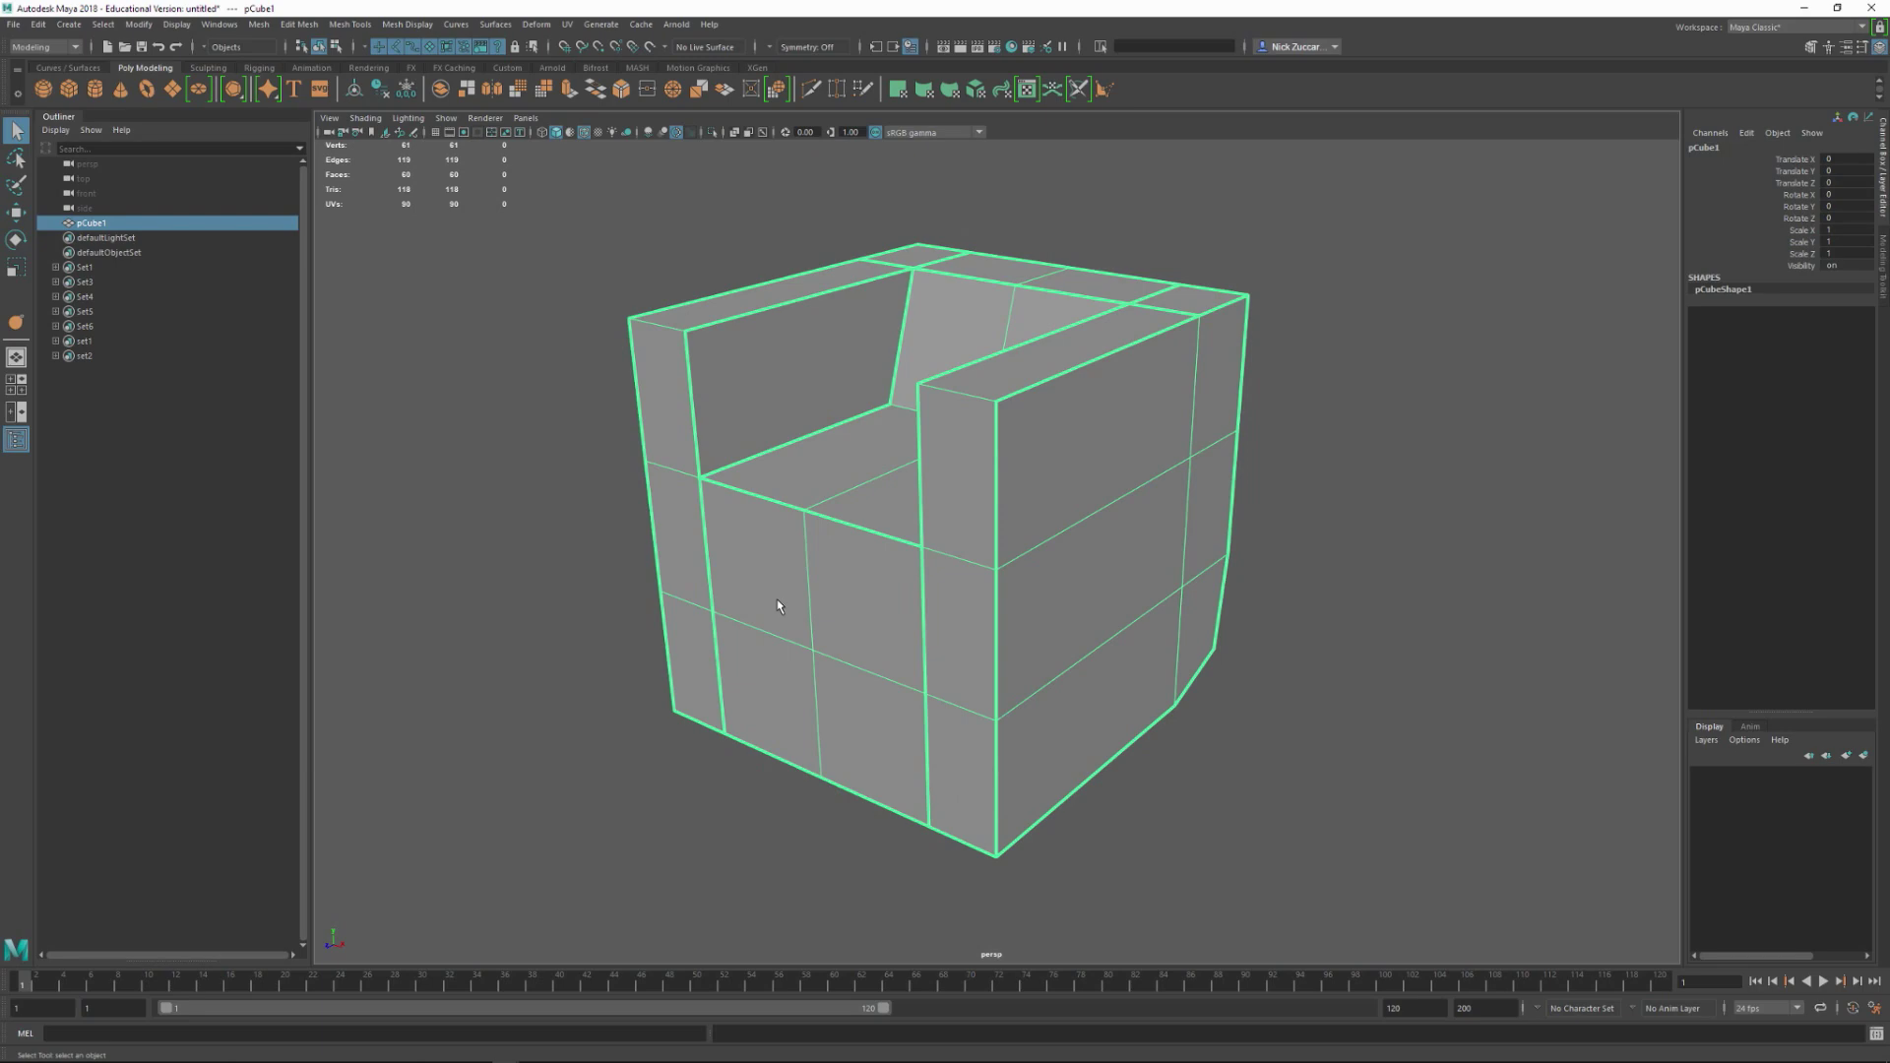
pyautogui.press('3')
pyautogui.click(552, 624)
pyautogui.keyDown('alt'); pyautogui.moveTo(1076, 647); pyautogui.dragTo(1063, 589); pyautogui.keyUp('alt')
pyautogui.click(1063, 585)
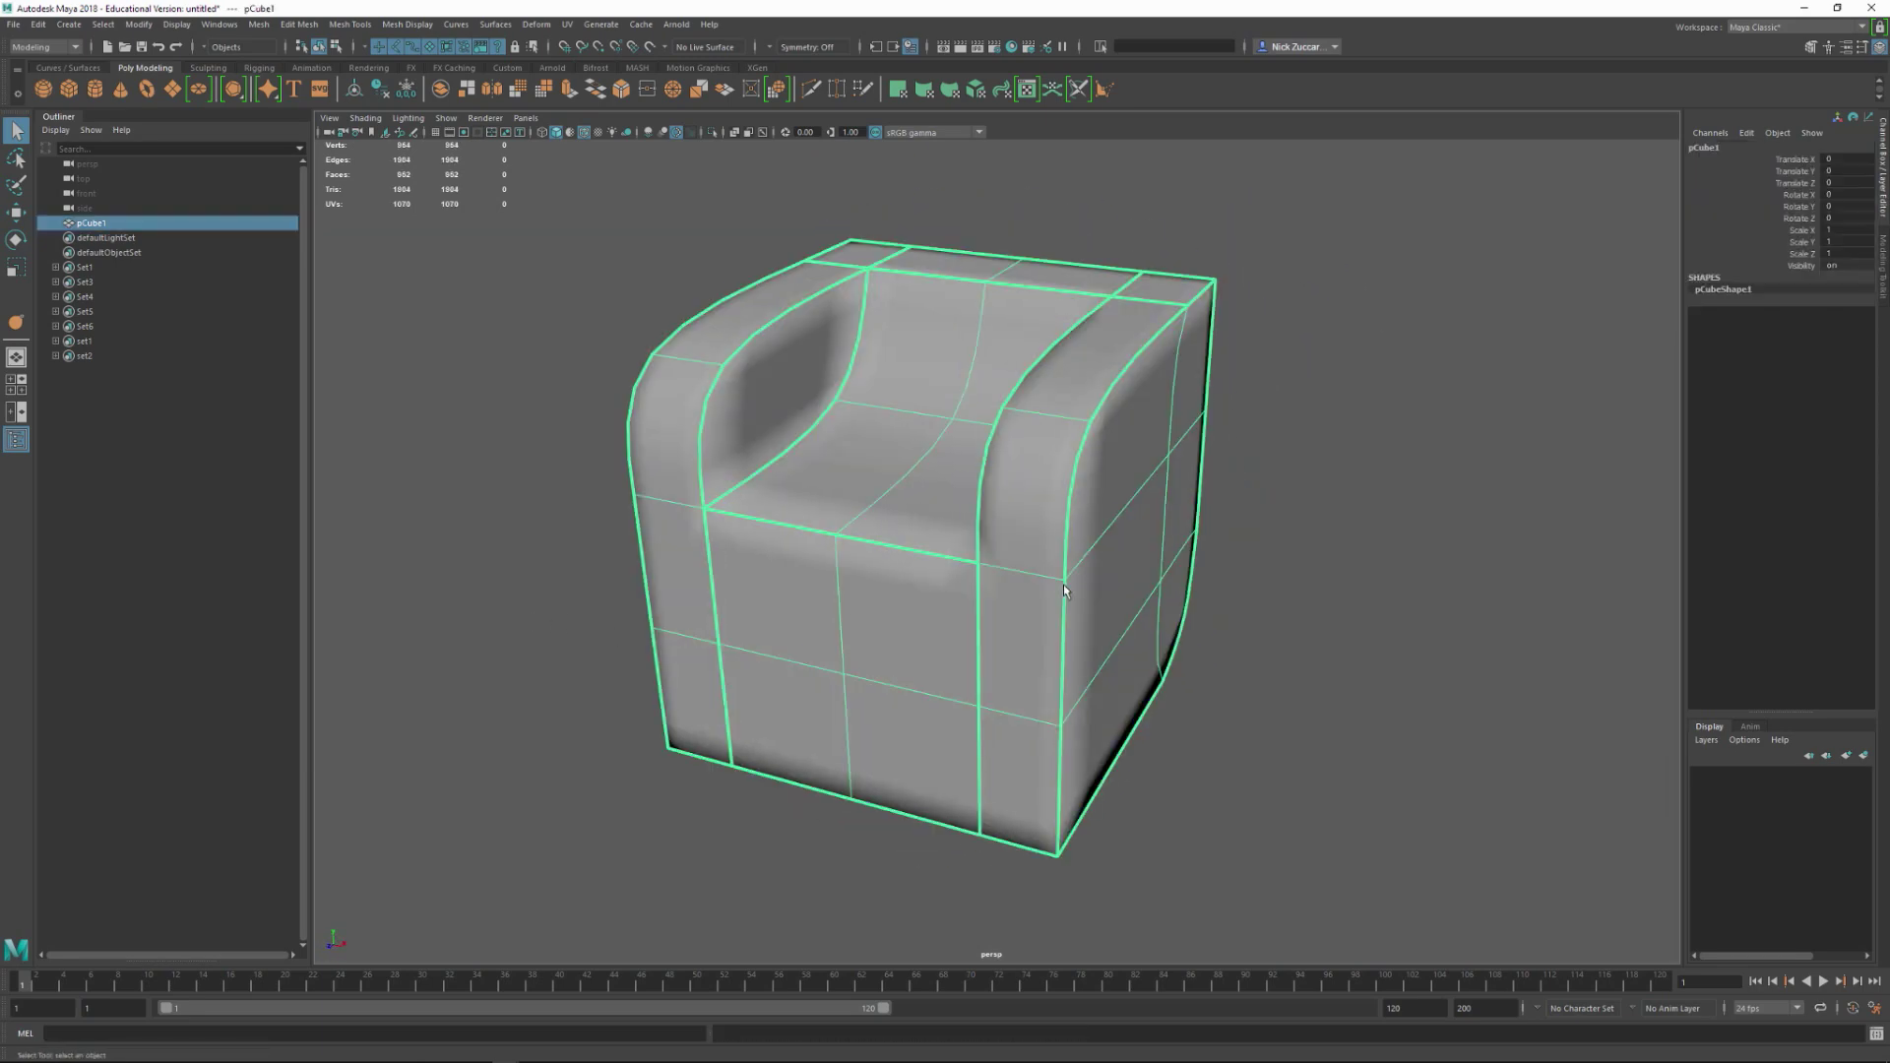
pyautogui.press('1')
pyautogui.moveTo(1205, 658)
pyautogui.keyDown('alt'); pyautogui.mouseDown()
pyautogui.moveTo(1257, 646)
pyautogui.moveTo(1218, 653)
pyautogui.mouseUp(); pyautogui.keyUp('alt')
pyautogui.click(1373, 682)
pyautogui.keyDown('alt'); pyautogui.moveTo(1373, 682); pyautogui.dragTo(1202, 675); pyautogui.keyUp('alt')
pyautogui.keyDown('alt'); pyautogui.moveTo(1202, 676); pyautogui.dragTo(1281, 734, button='right'); pyautogui.keyUp('alt')
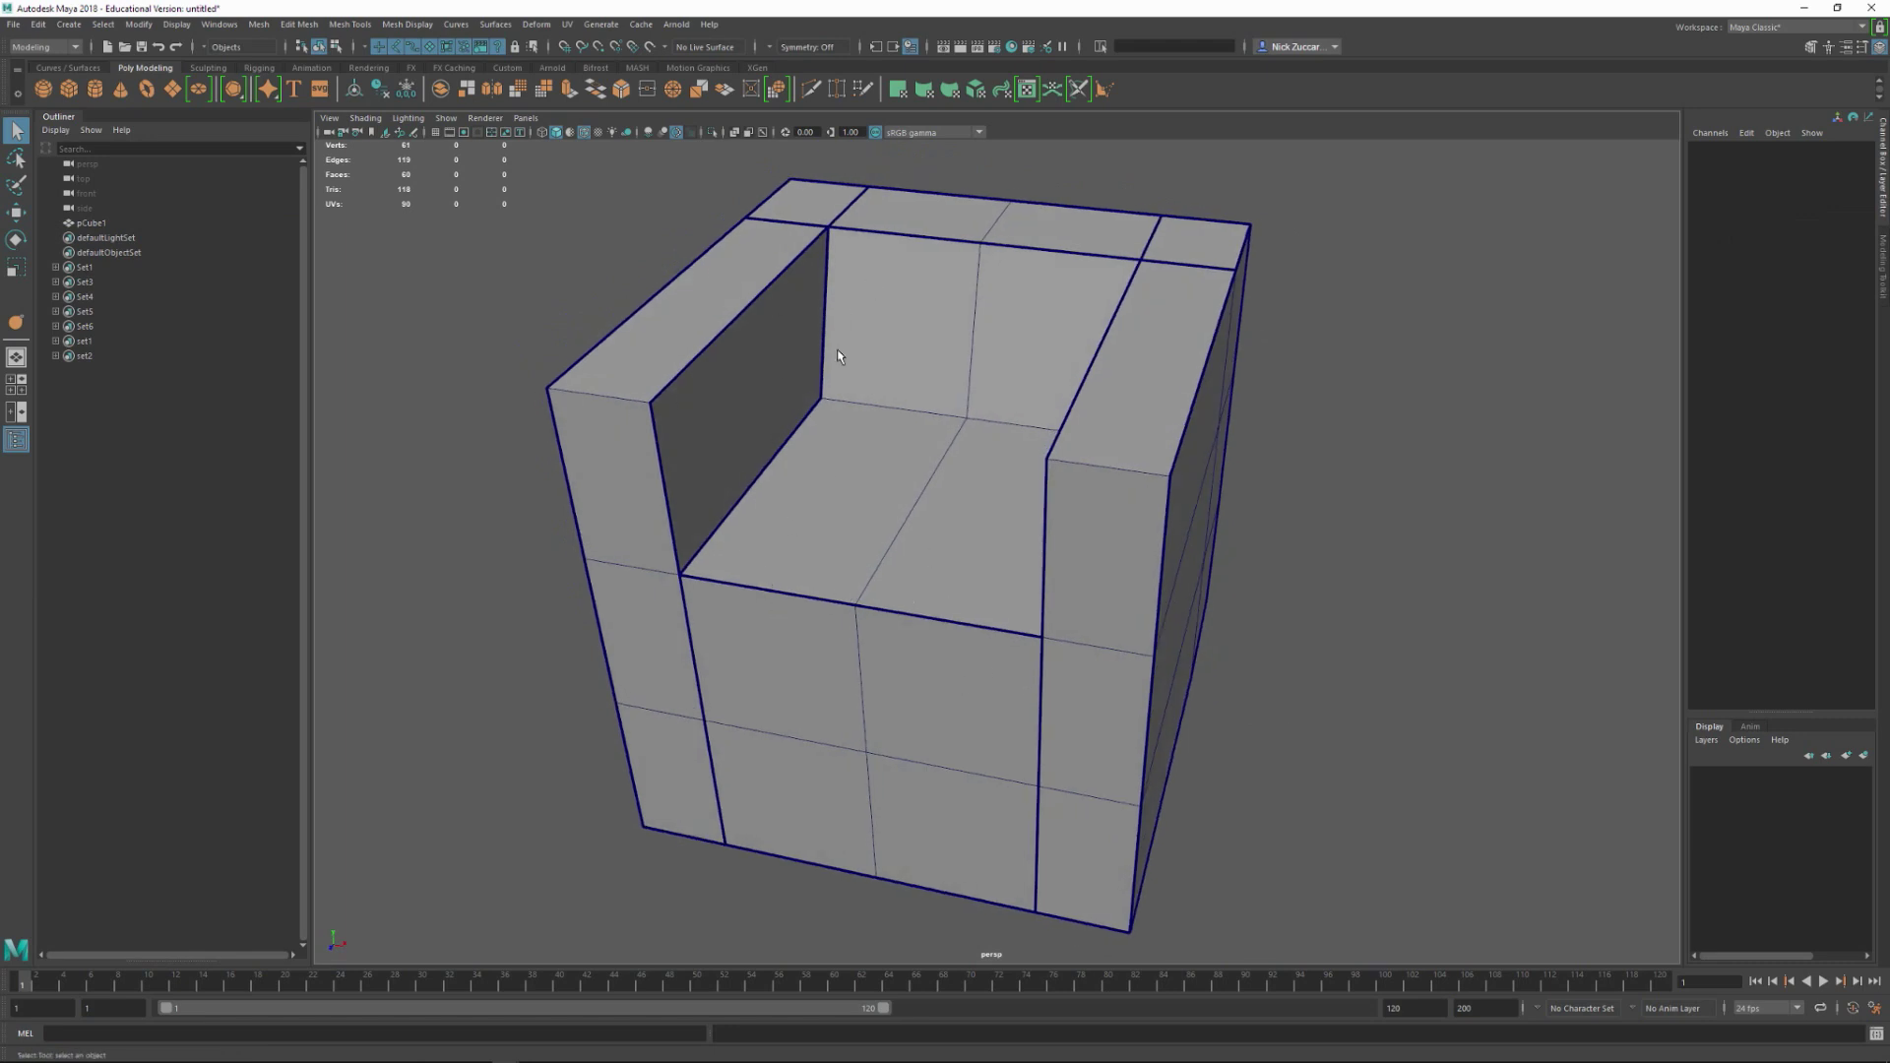
# Step: Turn on the armchair's smooth mesh preview and select the upper inner edges of both armrests
pyautogui.click(774, 463)
pyautogui.press('3')
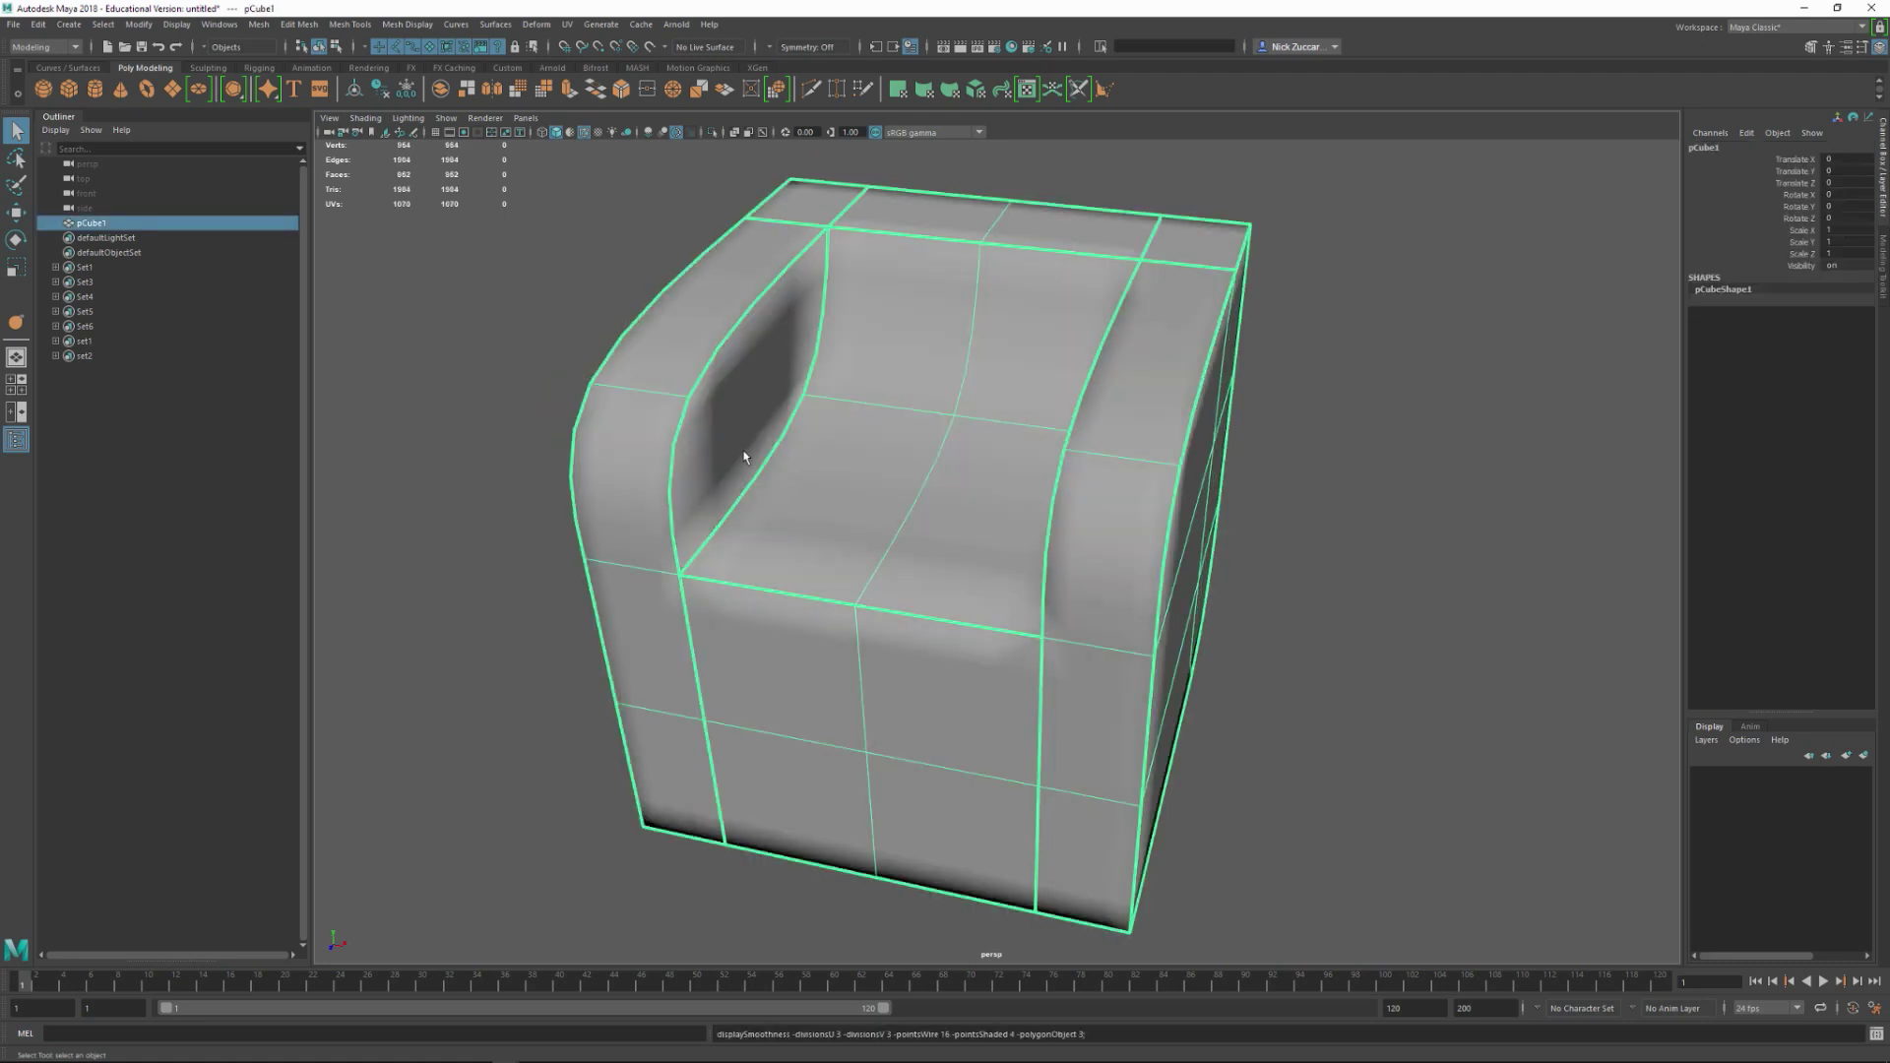
pyautogui.rightClick(721, 361)
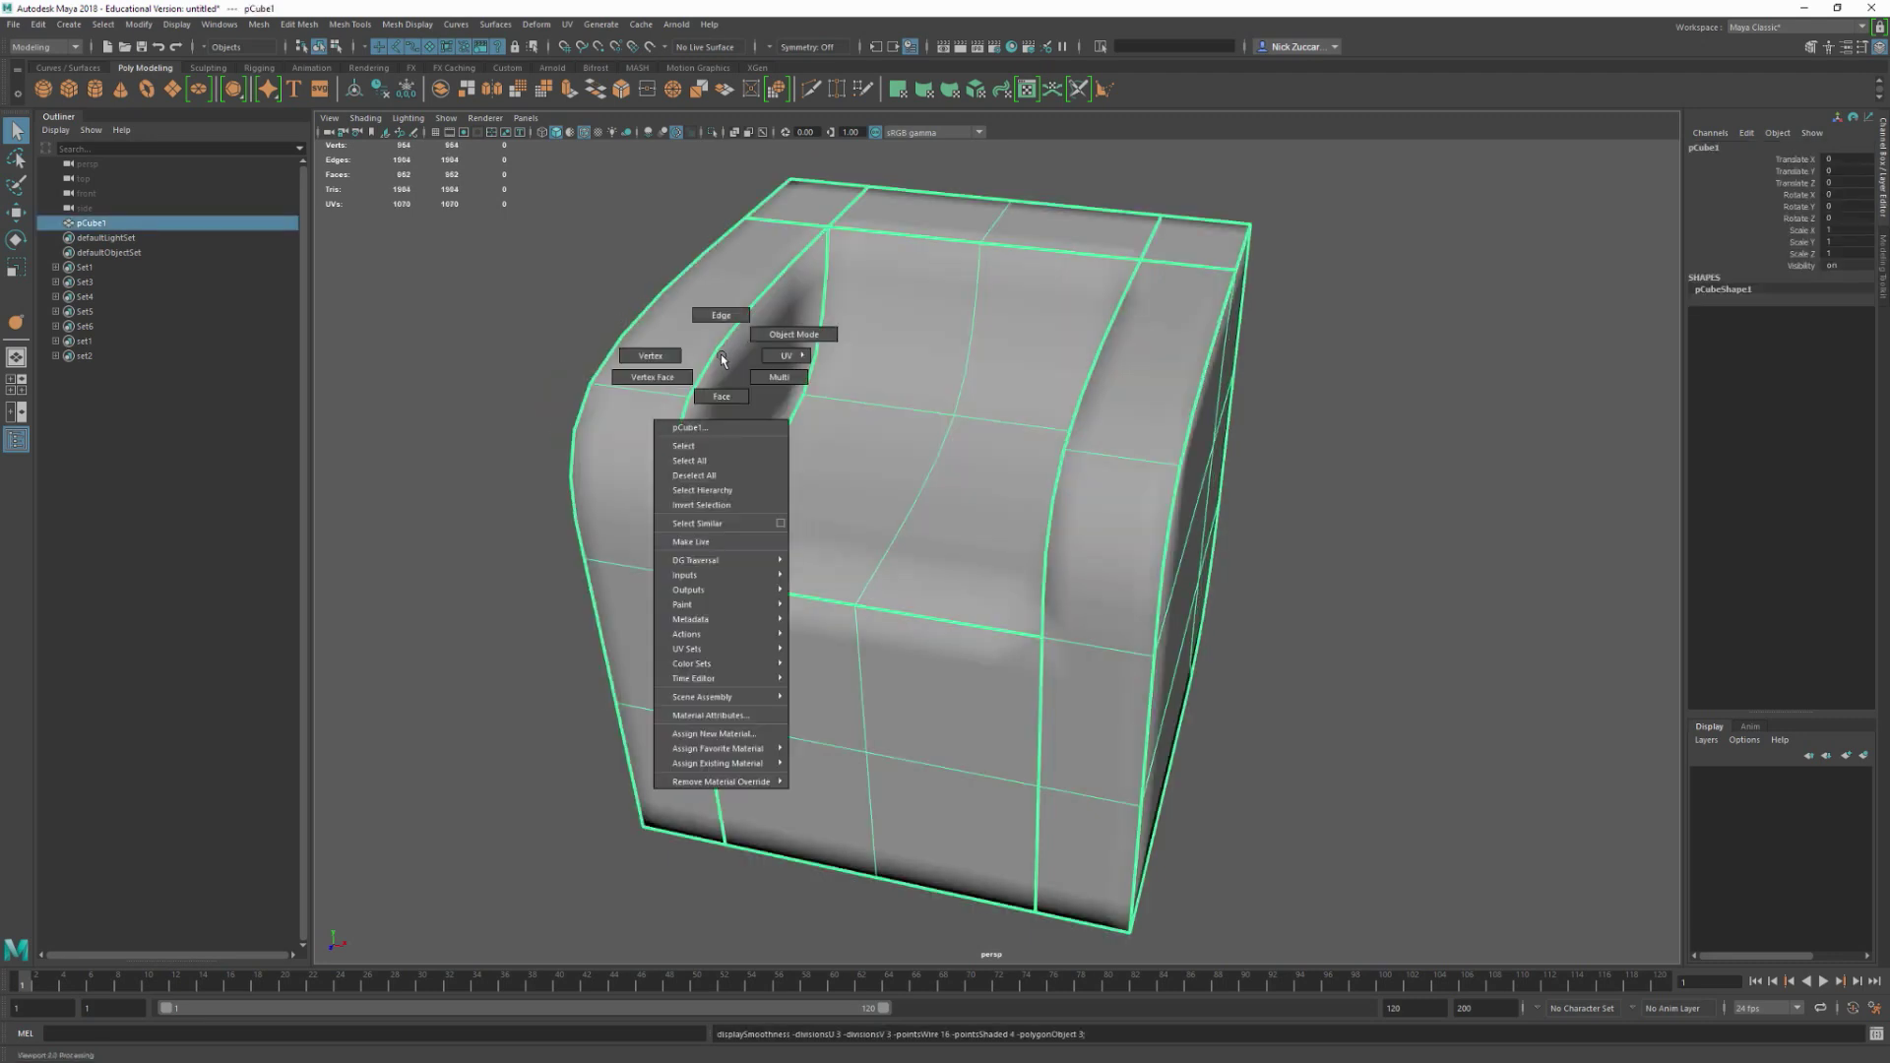
pyautogui.click(723, 321)
pyautogui.click(680, 468)
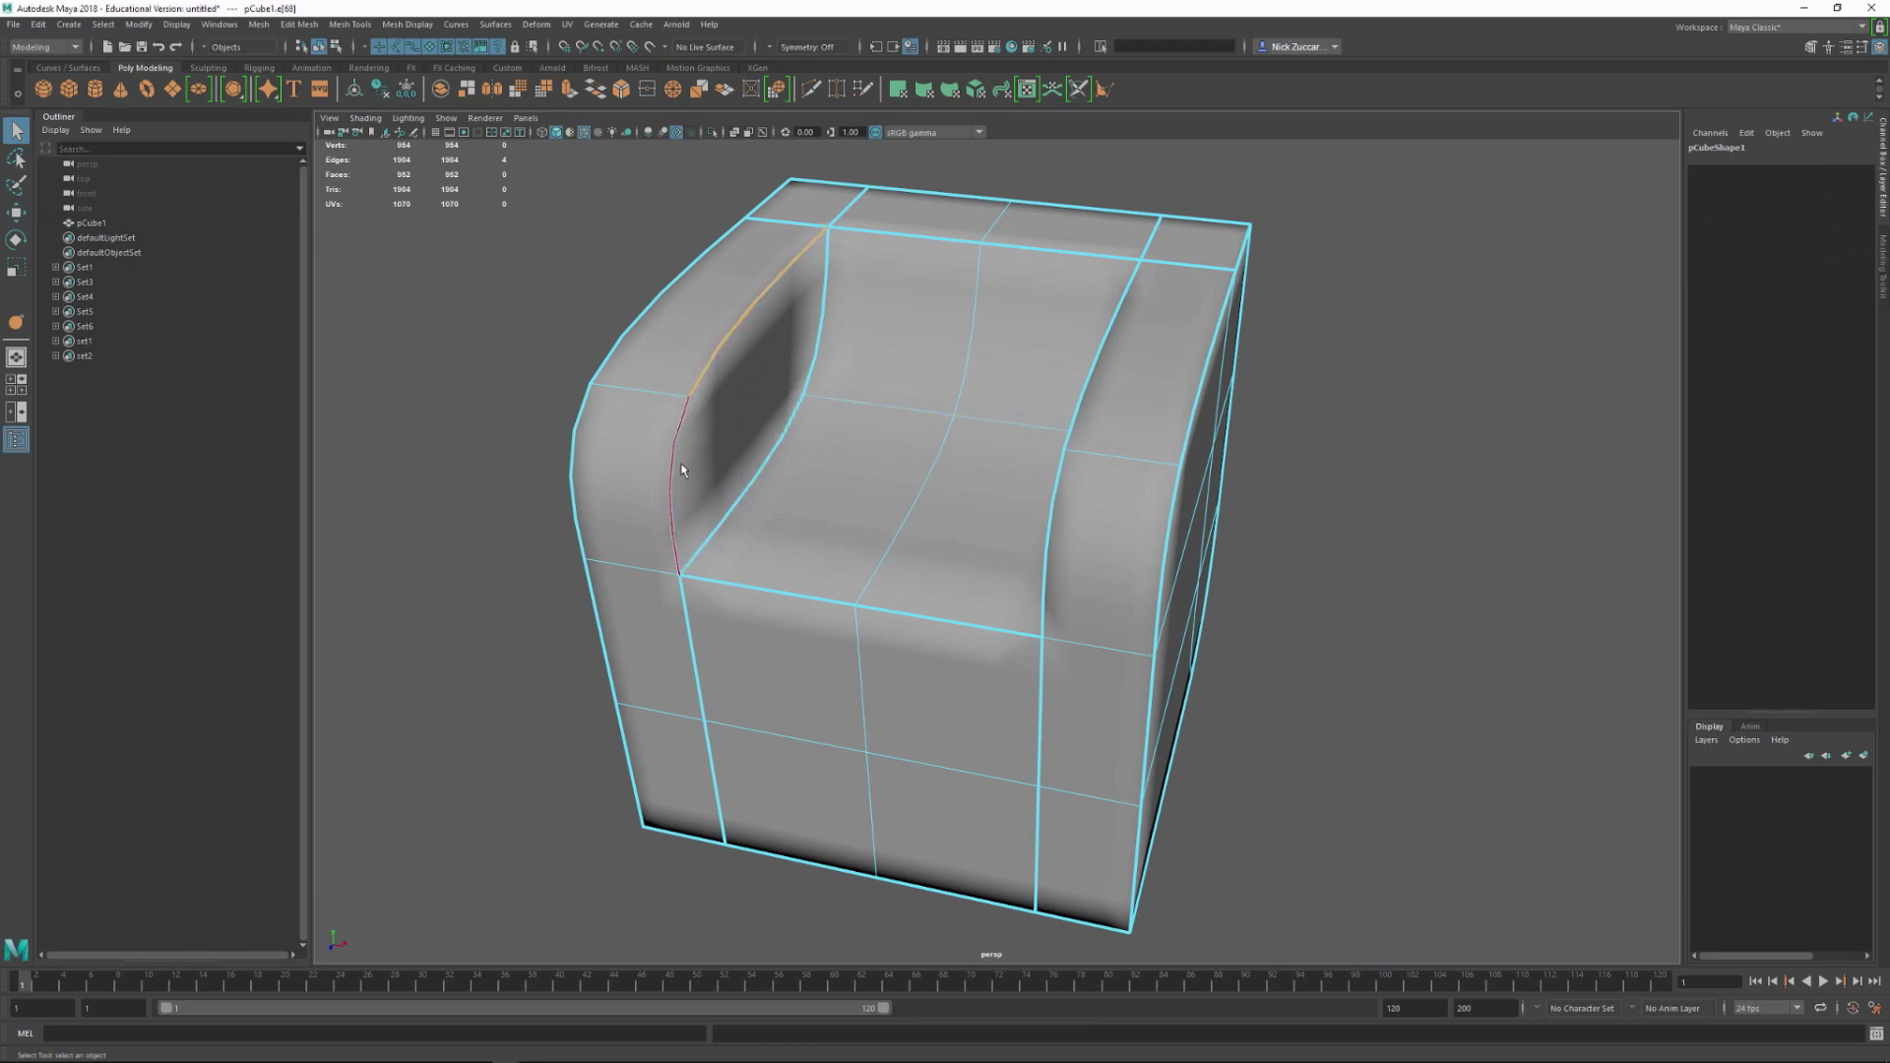
pyautogui.keyDown('shift'); pyautogui.doubleClick(1054, 498); pyautogui.keyUp('shift')
# Step: Lower the crease on both armrests' inner edges to zero with the Crease tool and raise it again
pyautogui.keyDown('shift'); pyautogui.moveTo(1087, 387); pyautogui.dragTo(1082, 465, button='right'); pyautogui.keyUp('shift')
pyautogui.moveTo(806, 415); pyautogui.dragTo(683, 425, button='middle')
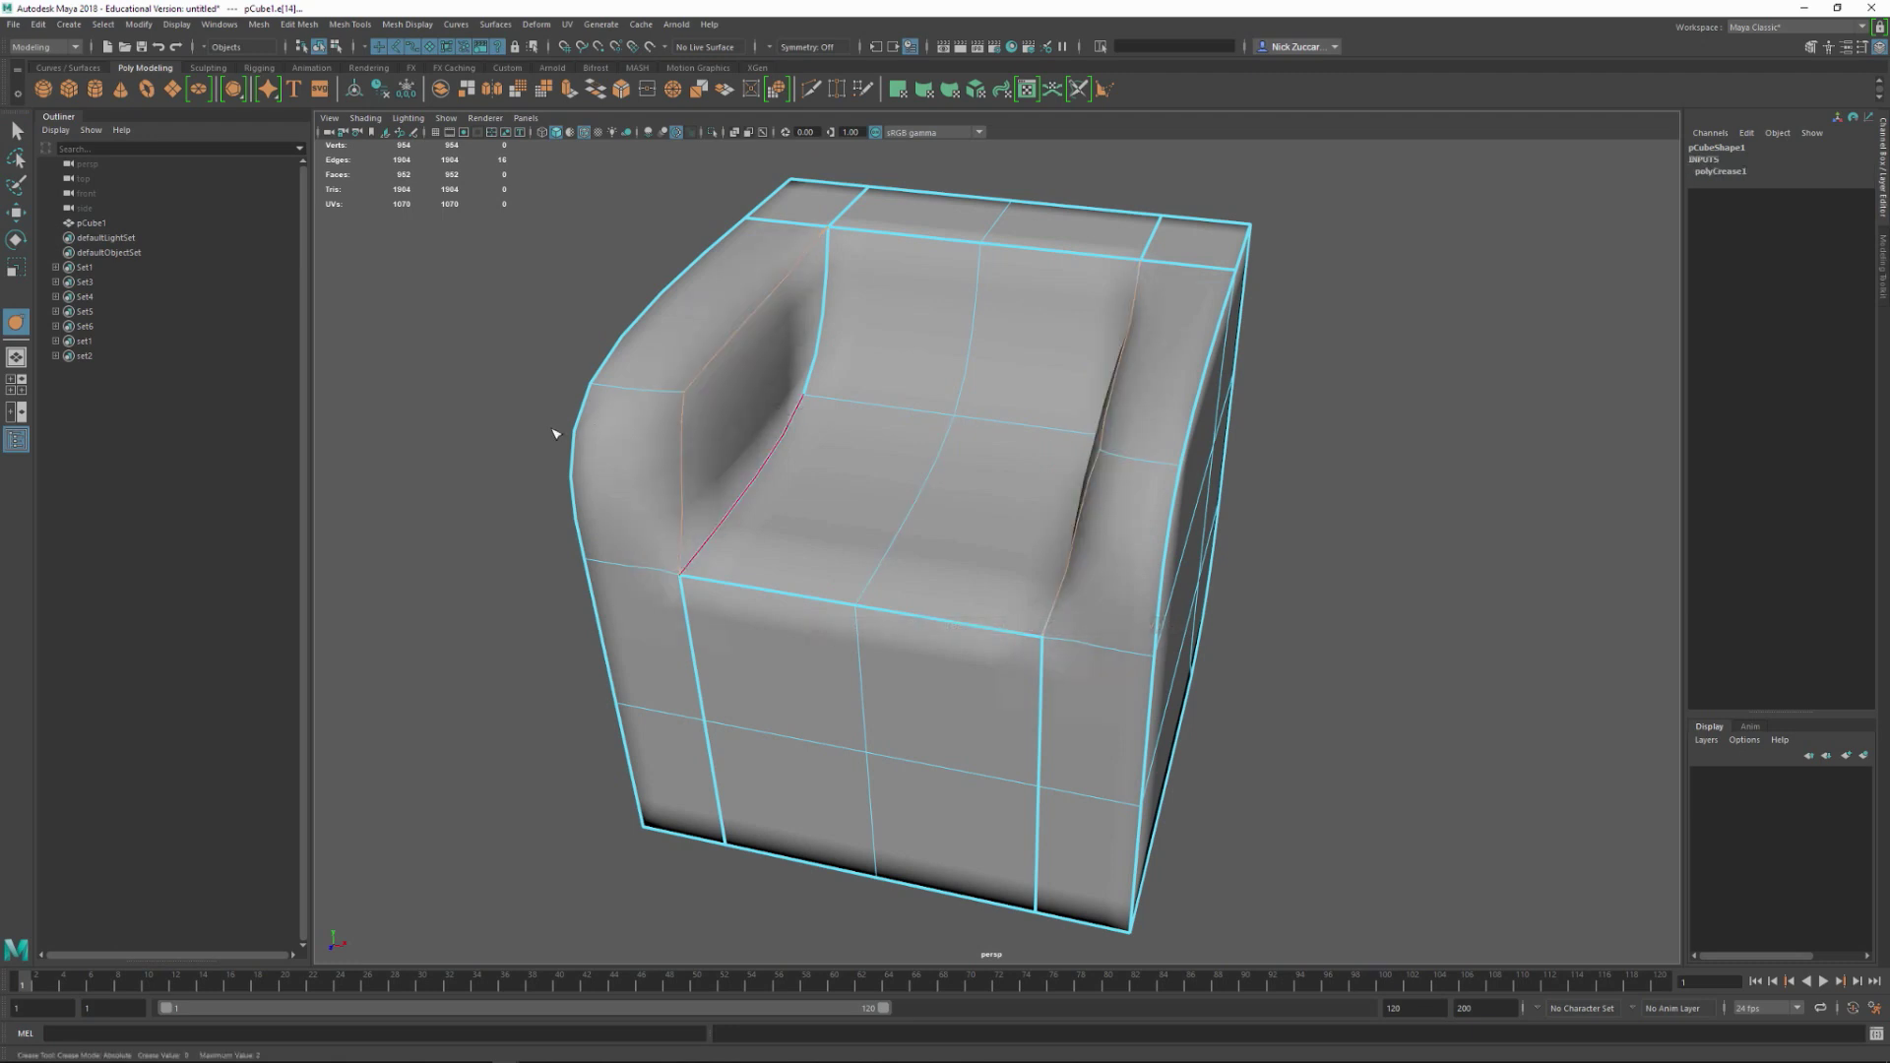
pyautogui.moveTo(556, 433); pyautogui.dragTo(844, 461, button='middle')
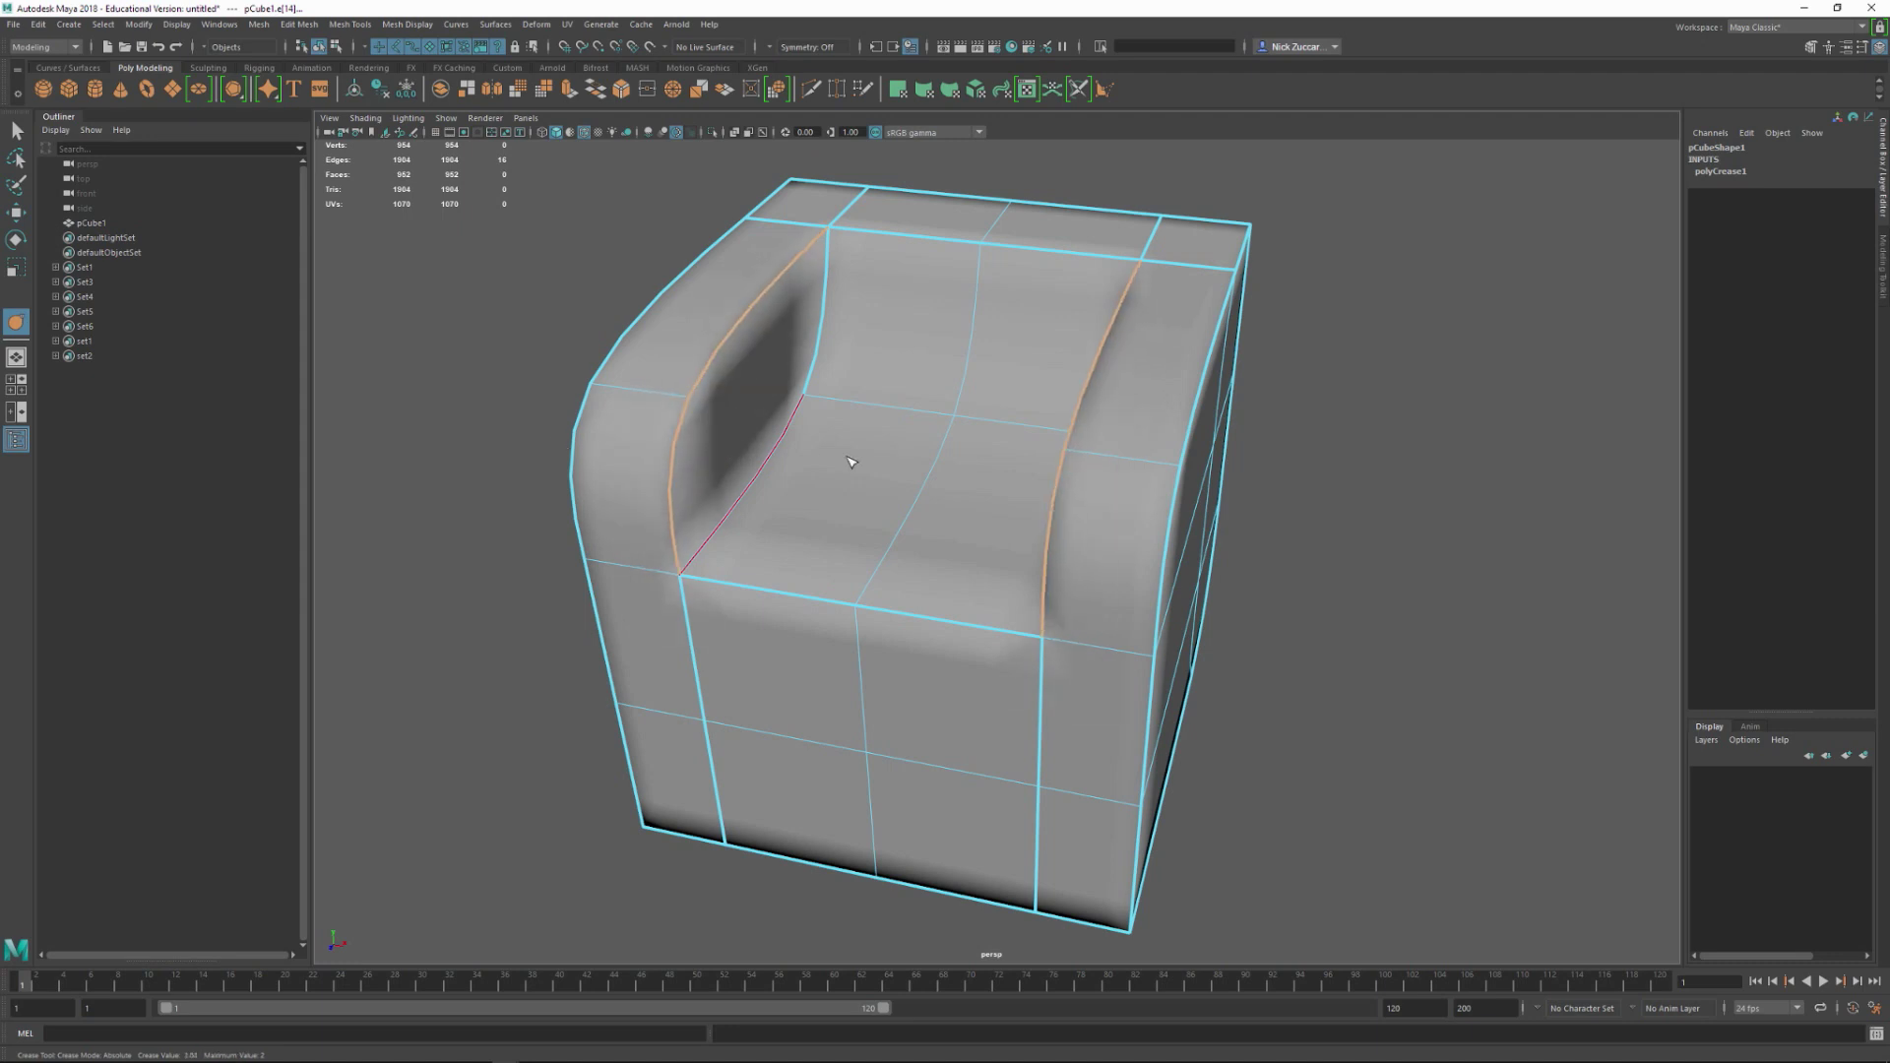
pyautogui.keyDown('alt'); pyautogui.moveTo(844, 544); pyautogui.dragTo(932, 544); pyautogui.keyUp('alt')
# Step: Examine the creased and uncreased edges on the armchair's sides, back opening and seat
pyautogui.keyDown('alt'); pyautogui.moveTo(1118, 513); pyautogui.dragTo(919, 582); pyautogui.keyUp('alt')
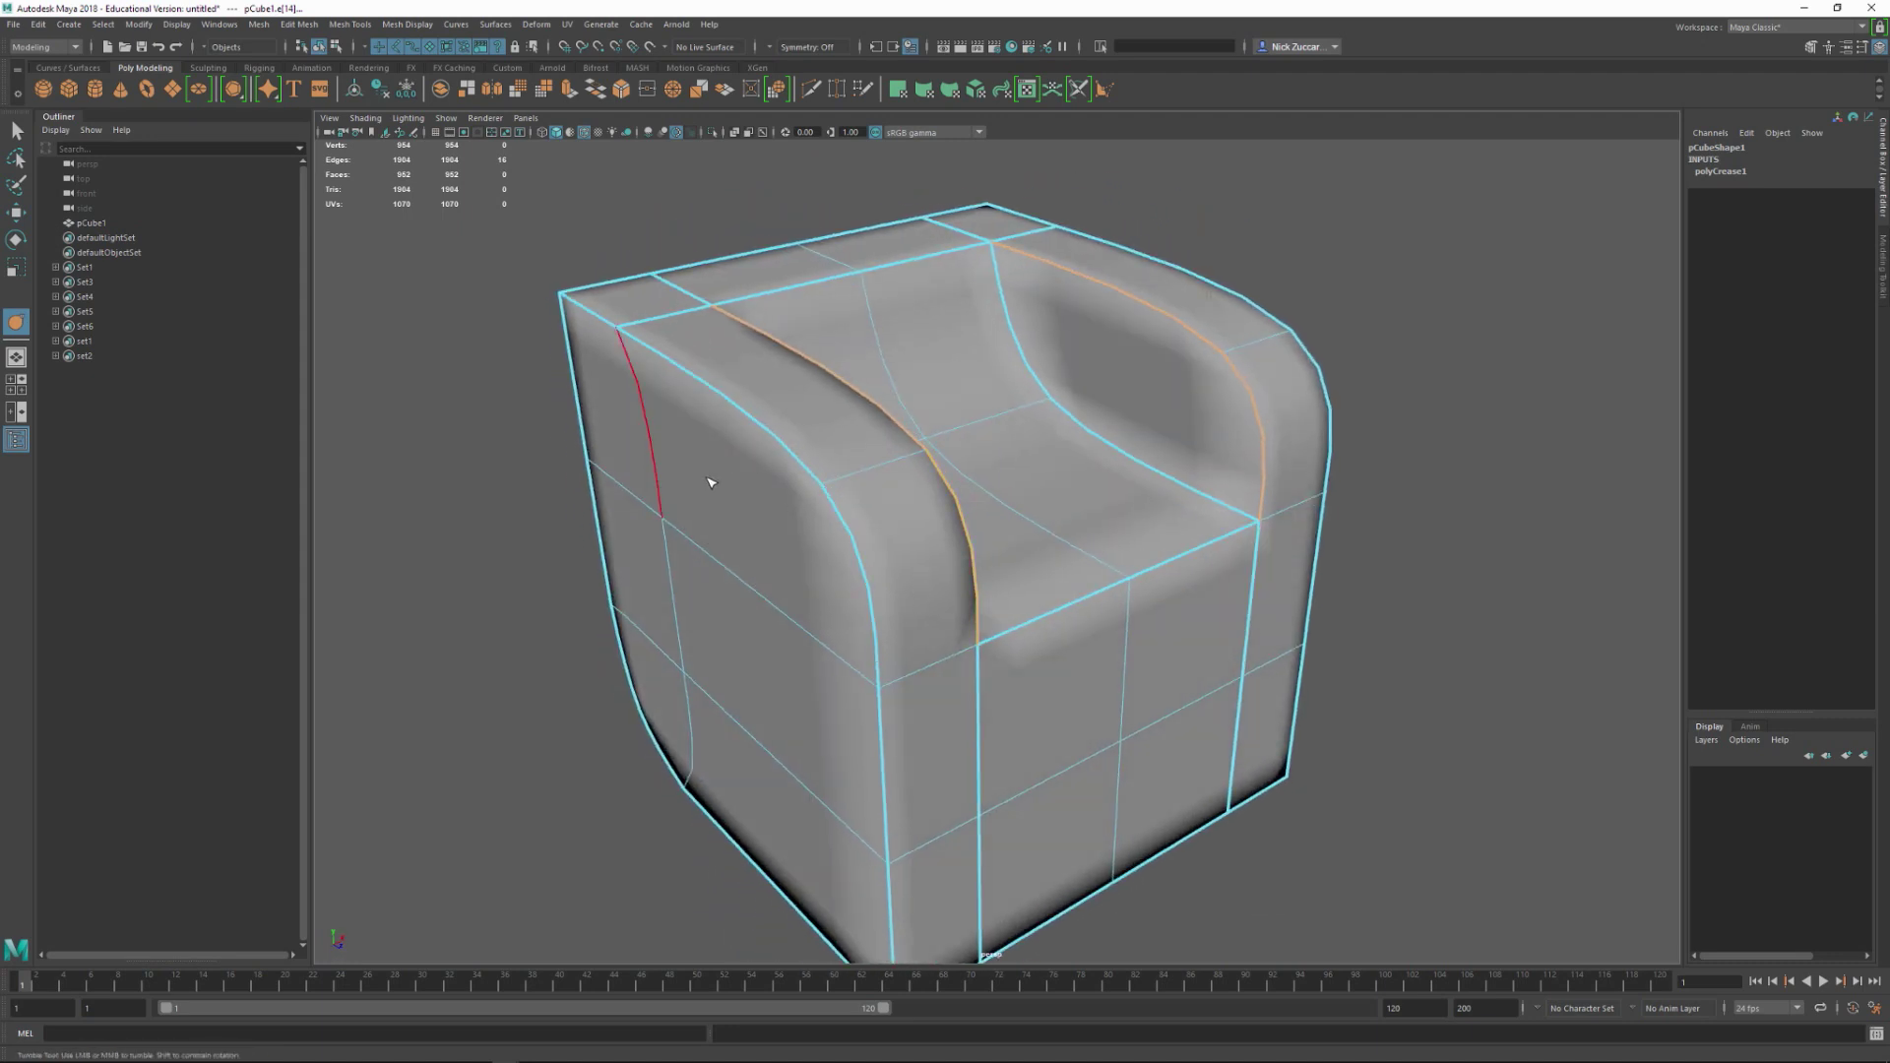
pyautogui.keyDown('alt'); pyautogui.moveTo(895, 831); pyautogui.dragTo(896, 699); pyautogui.keyUp('alt')
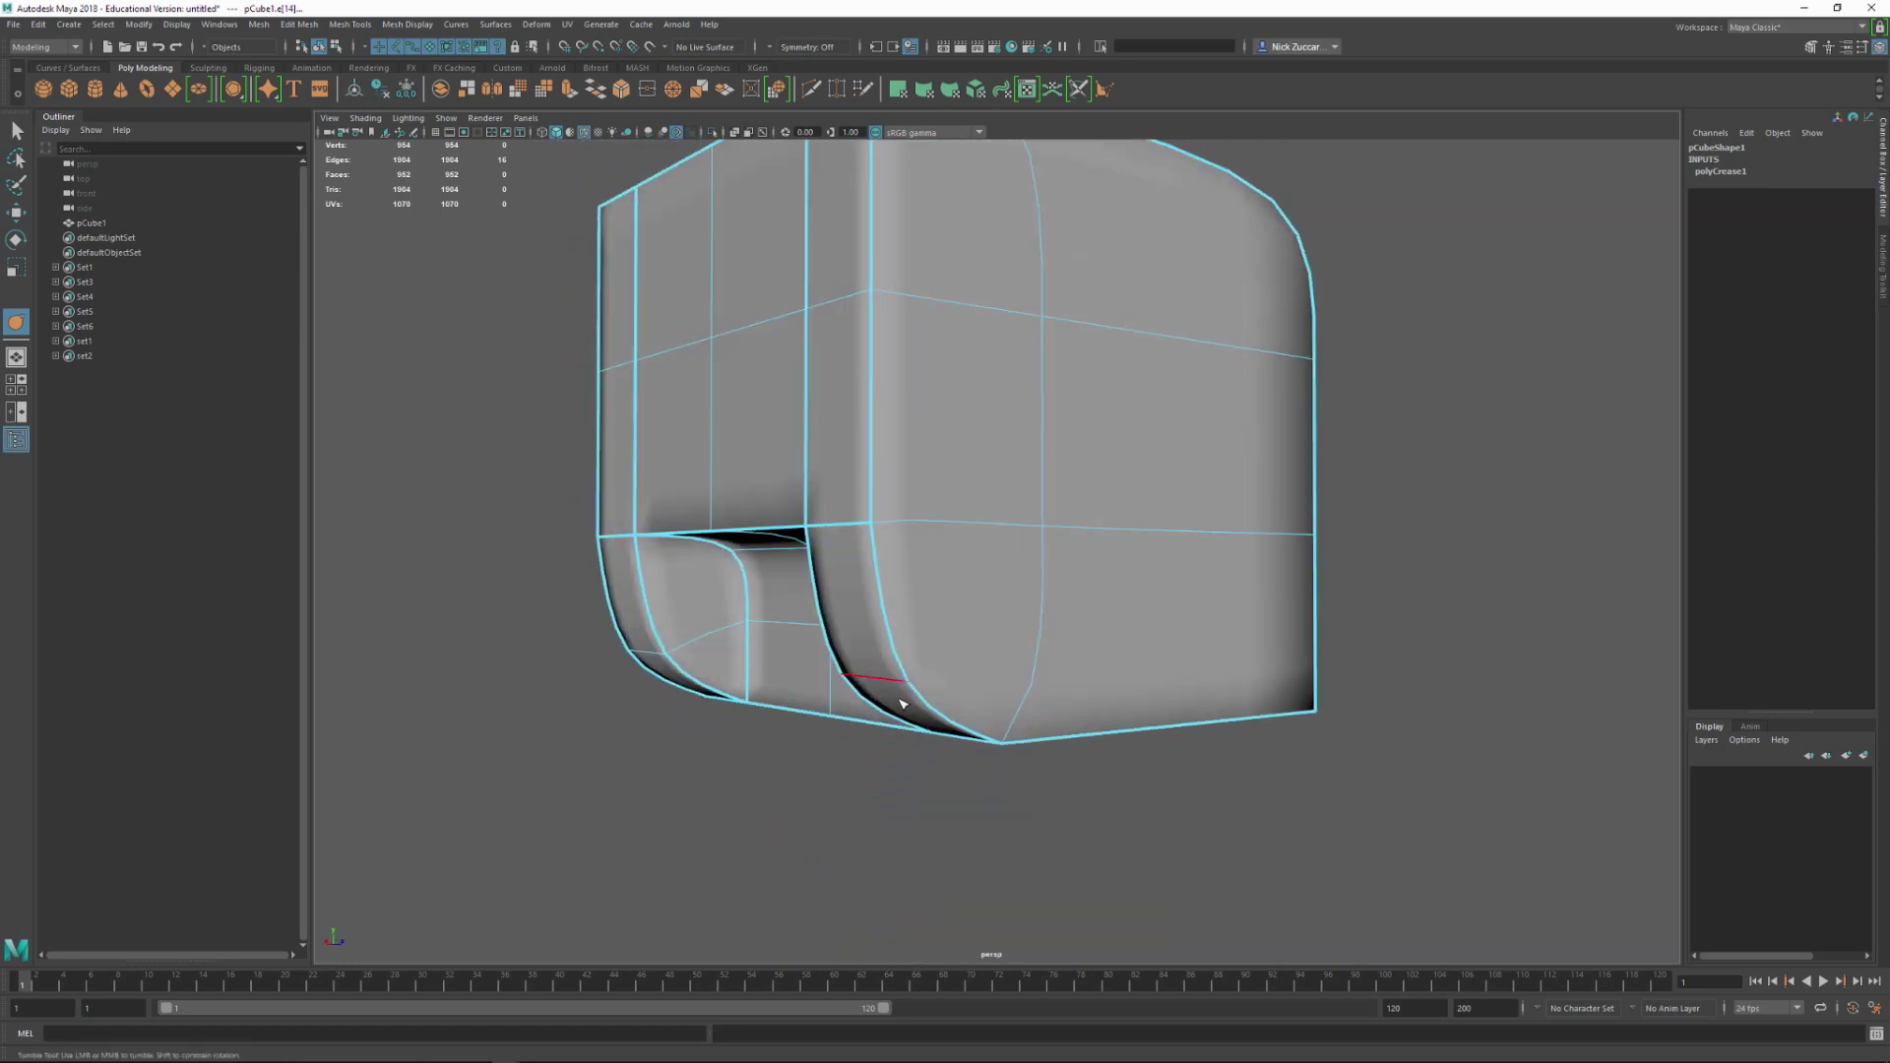
pyautogui.keyDown('alt'); pyautogui.moveTo(1086, 770); pyautogui.dragTo(1034, 730); pyautogui.keyUp('alt')
pyautogui.keyDown('alt'); pyautogui.moveTo(1113, 569); pyautogui.dragTo(1113, 574, button='middle'); pyautogui.keyUp('alt')
pyautogui.scroll(-2, 1113, 575)
pyautogui.keyDown('alt'); pyautogui.moveTo(1087, 576); pyautogui.dragTo(780, 644); pyautogui.keyUp('alt')
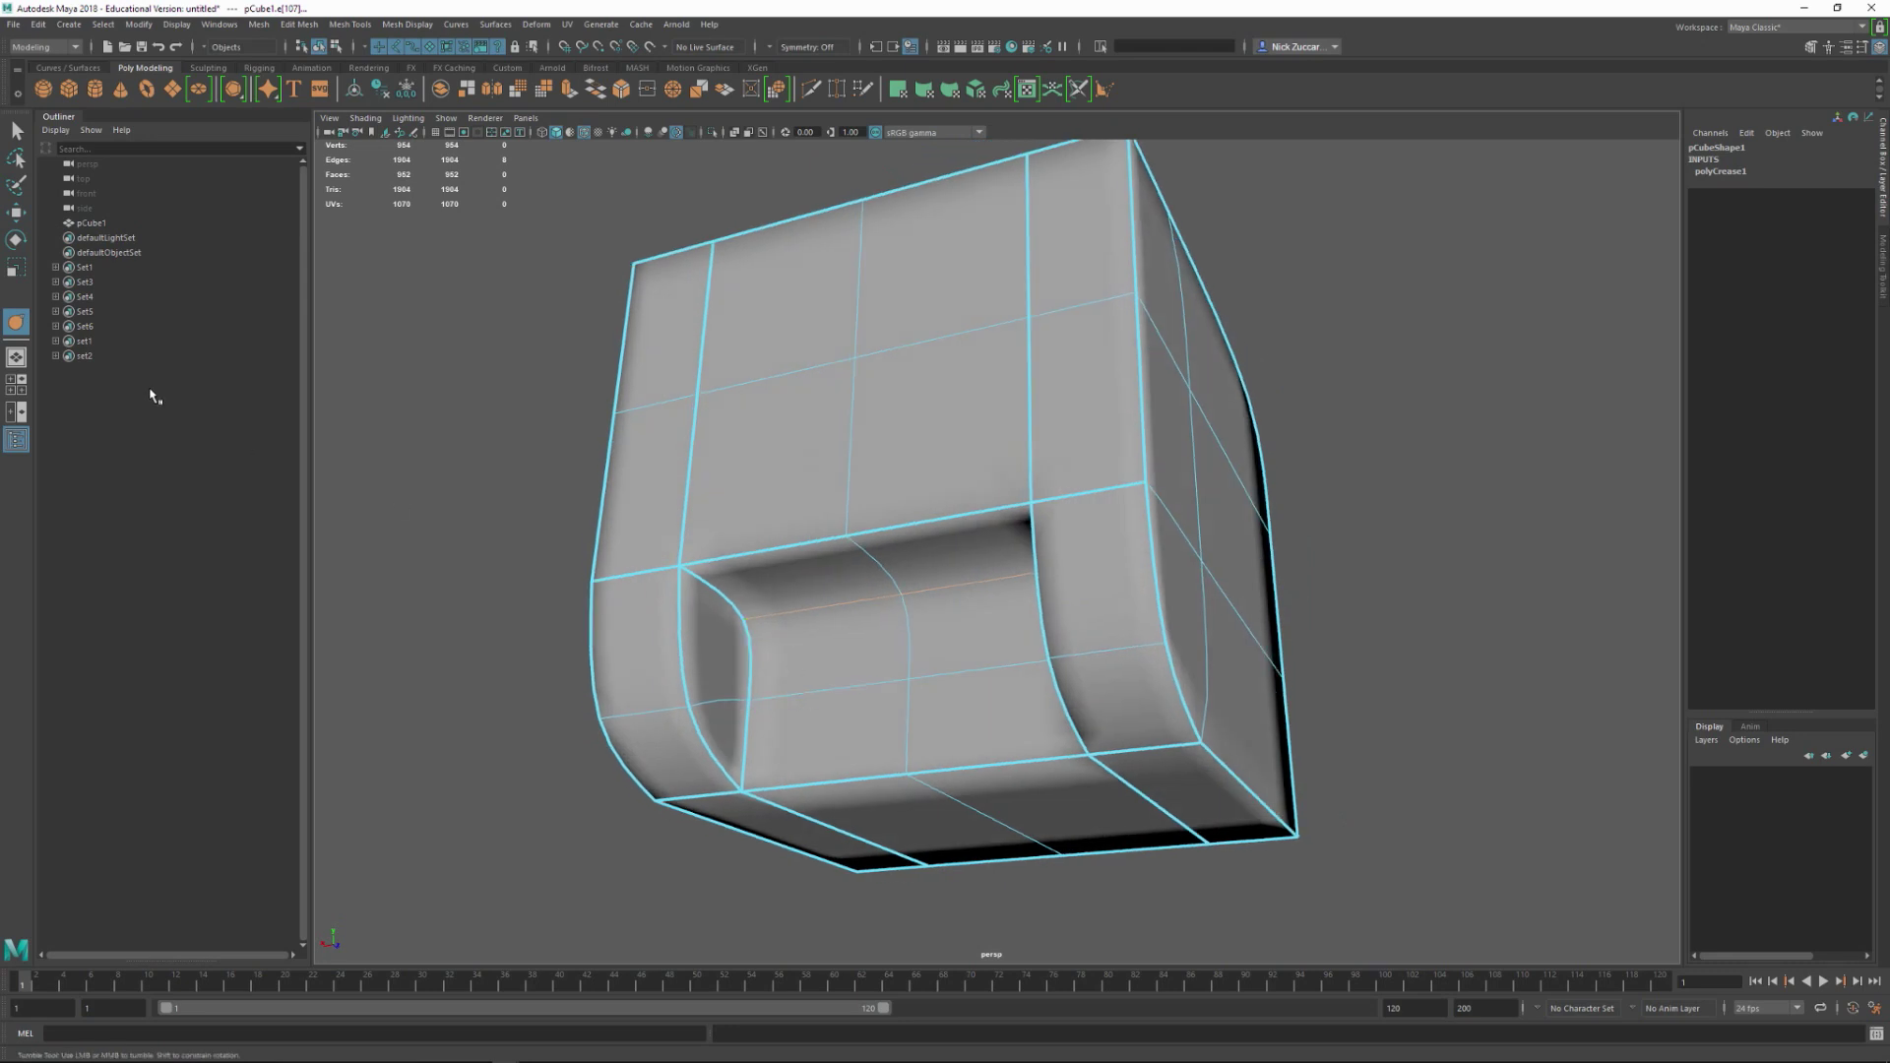
pyautogui.moveTo(742, 642); pyautogui.dragTo(1142, 603, button='middle')
pyautogui.keyDown('alt'); pyautogui.moveTo(935, 698); pyautogui.dragTo(1477, 523); pyautogui.keyUp('alt')
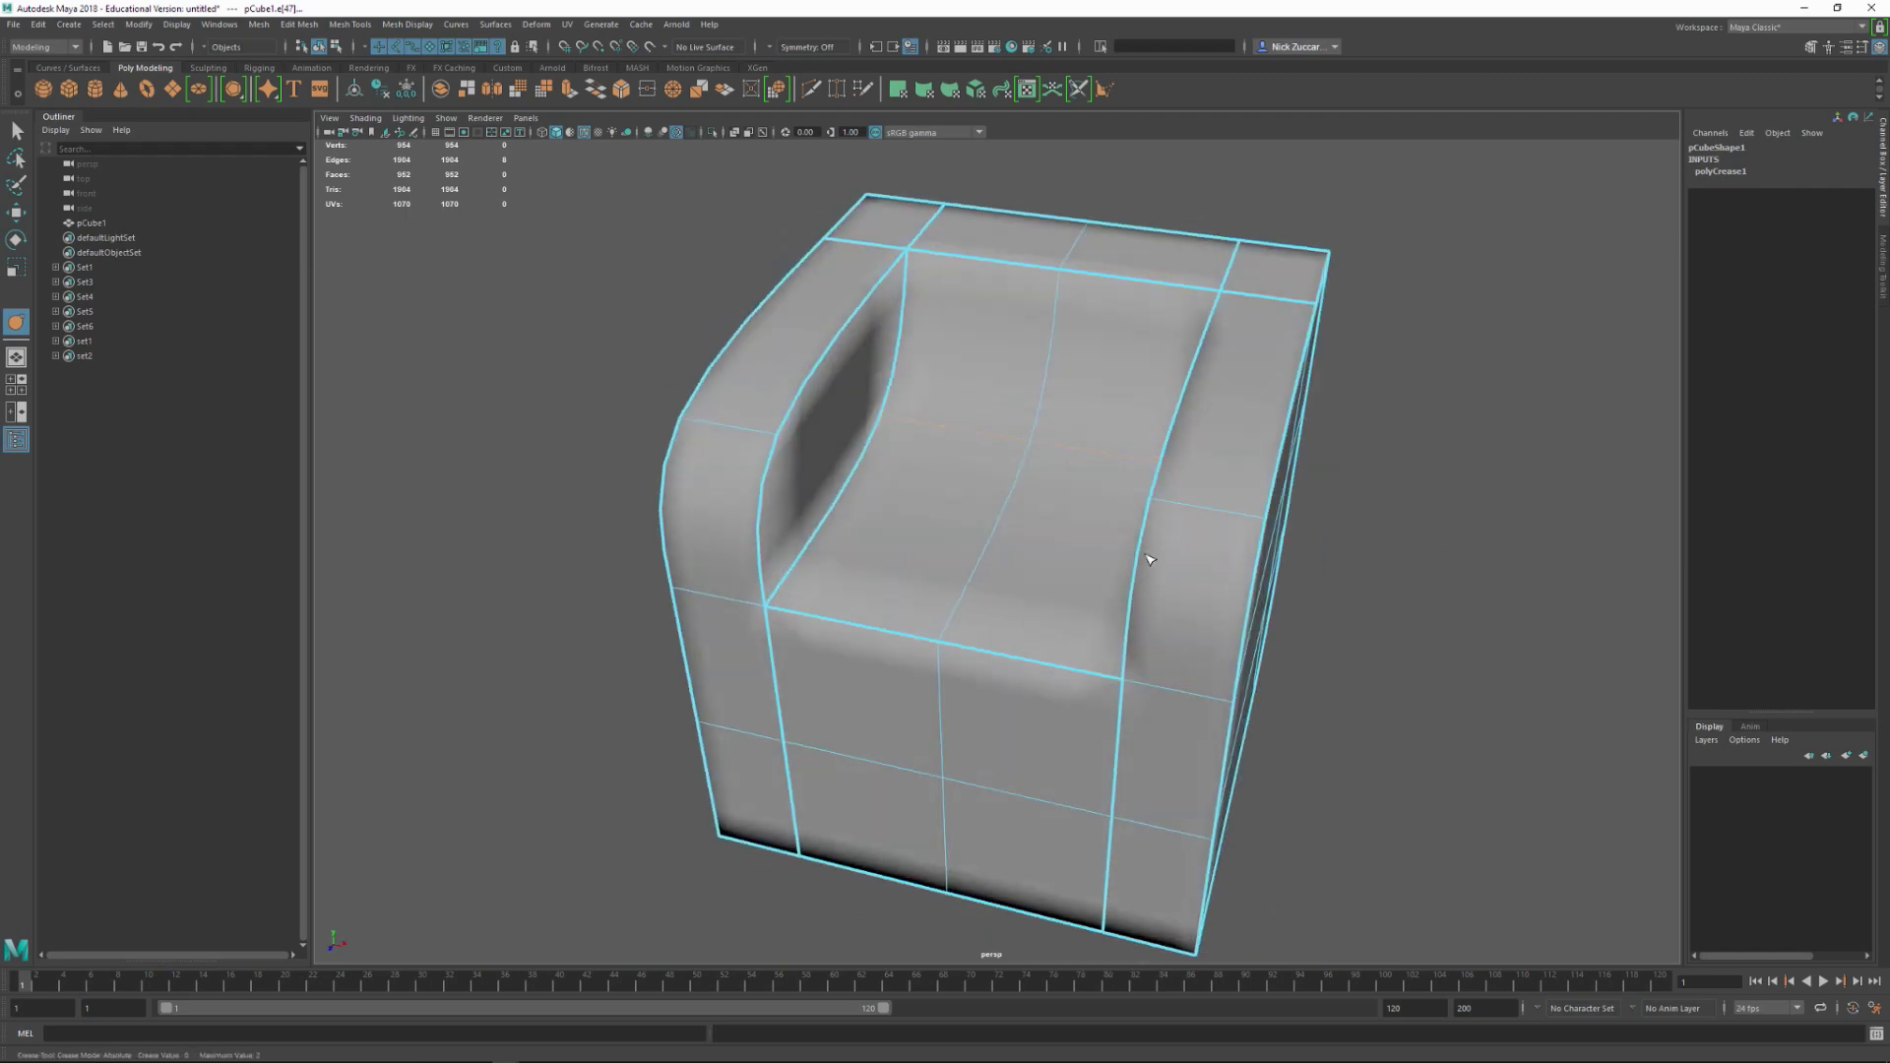
# Step: Examine the edges along the inside of the seat and across its front
pyautogui.keyDown('alt'); pyautogui.moveTo(1080, 555); pyautogui.dragTo(799, 526); pyautogui.keyUp('alt')
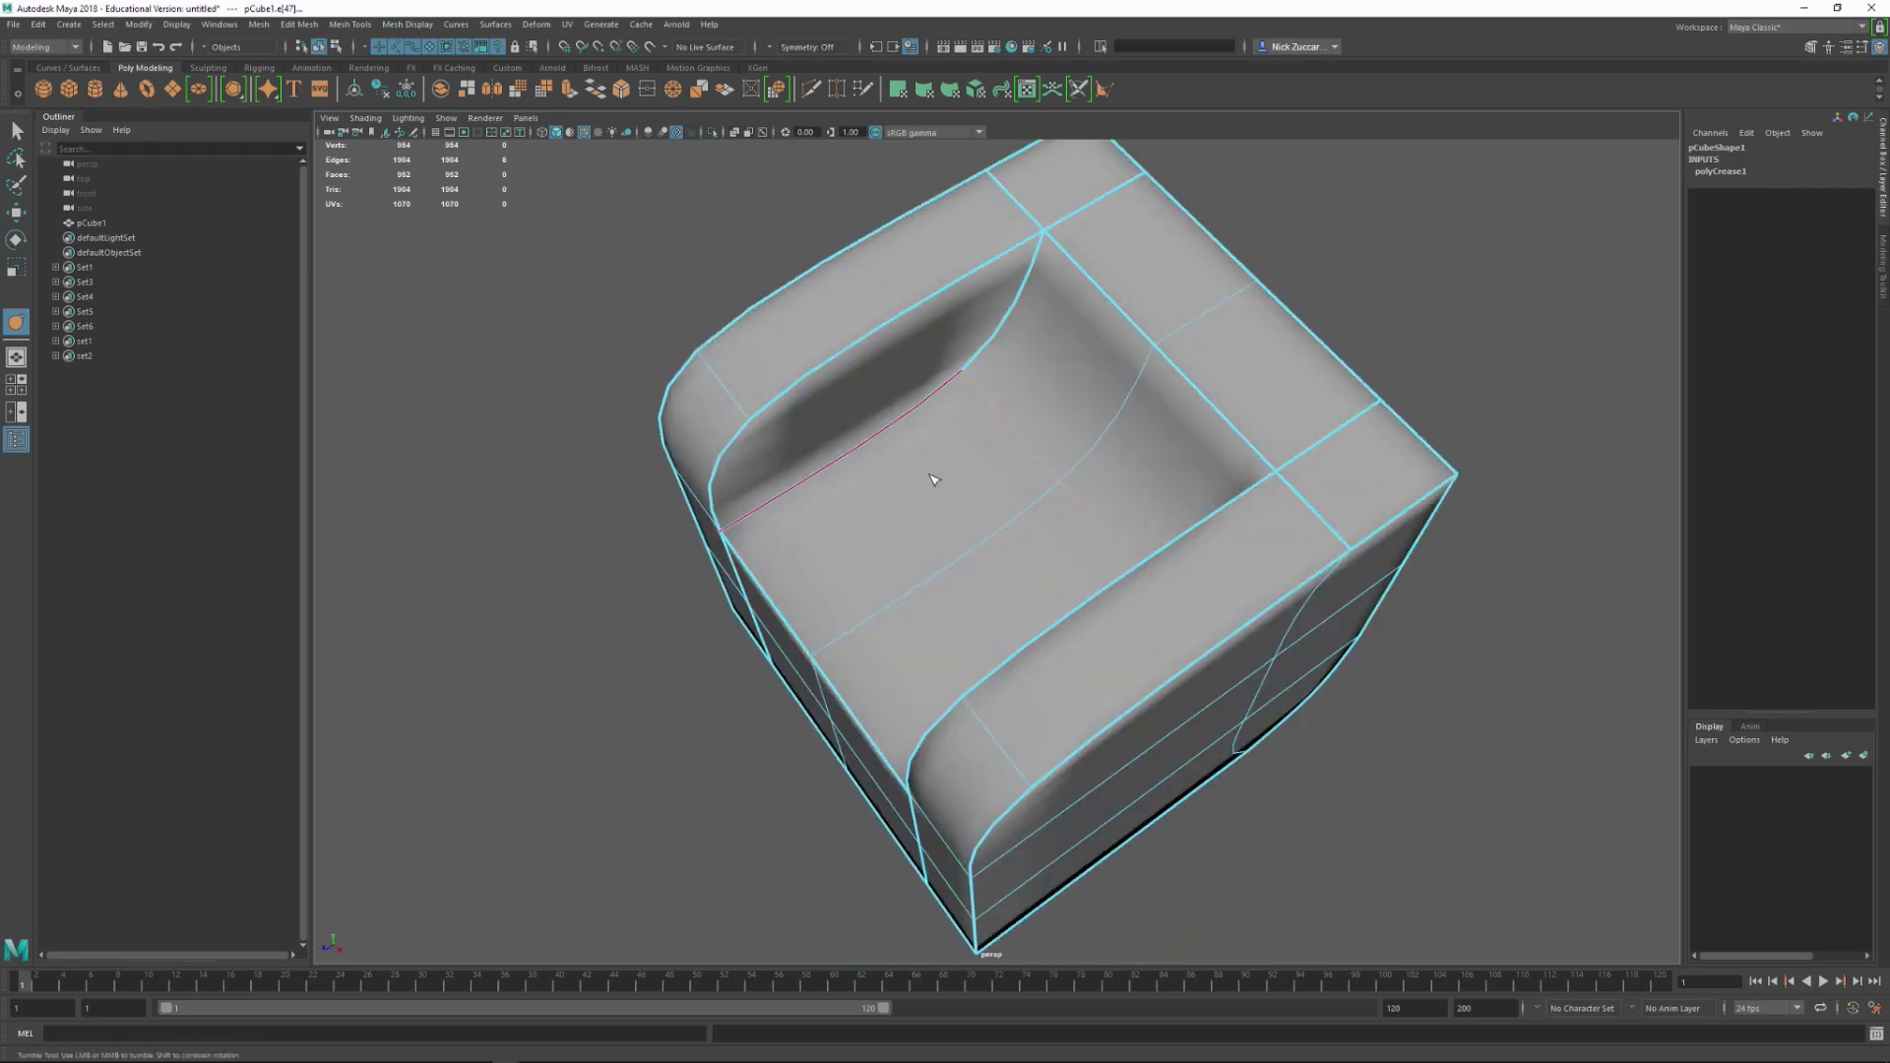
pyautogui.keyDown('alt'); pyautogui.moveTo(1008, 503); pyautogui.dragTo(879, 606); pyautogui.keyUp('alt')
pyautogui.click(846, 614)
pyautogui.keyDown('alt'); pyautogui.moveTo(522, 674); pyautogui.dragTo(596, 658); pyautogui.keyUp('alt')
pyautogui.moveTo(932, 565); pyautogui.dragTo(1253, 559, button='middle')
pyautogui.keyDown('alt'); pyautogui.moveTo(1251, 562); pyautogui.dragTo(1132, 654); pyautogui.keyUp('alt')
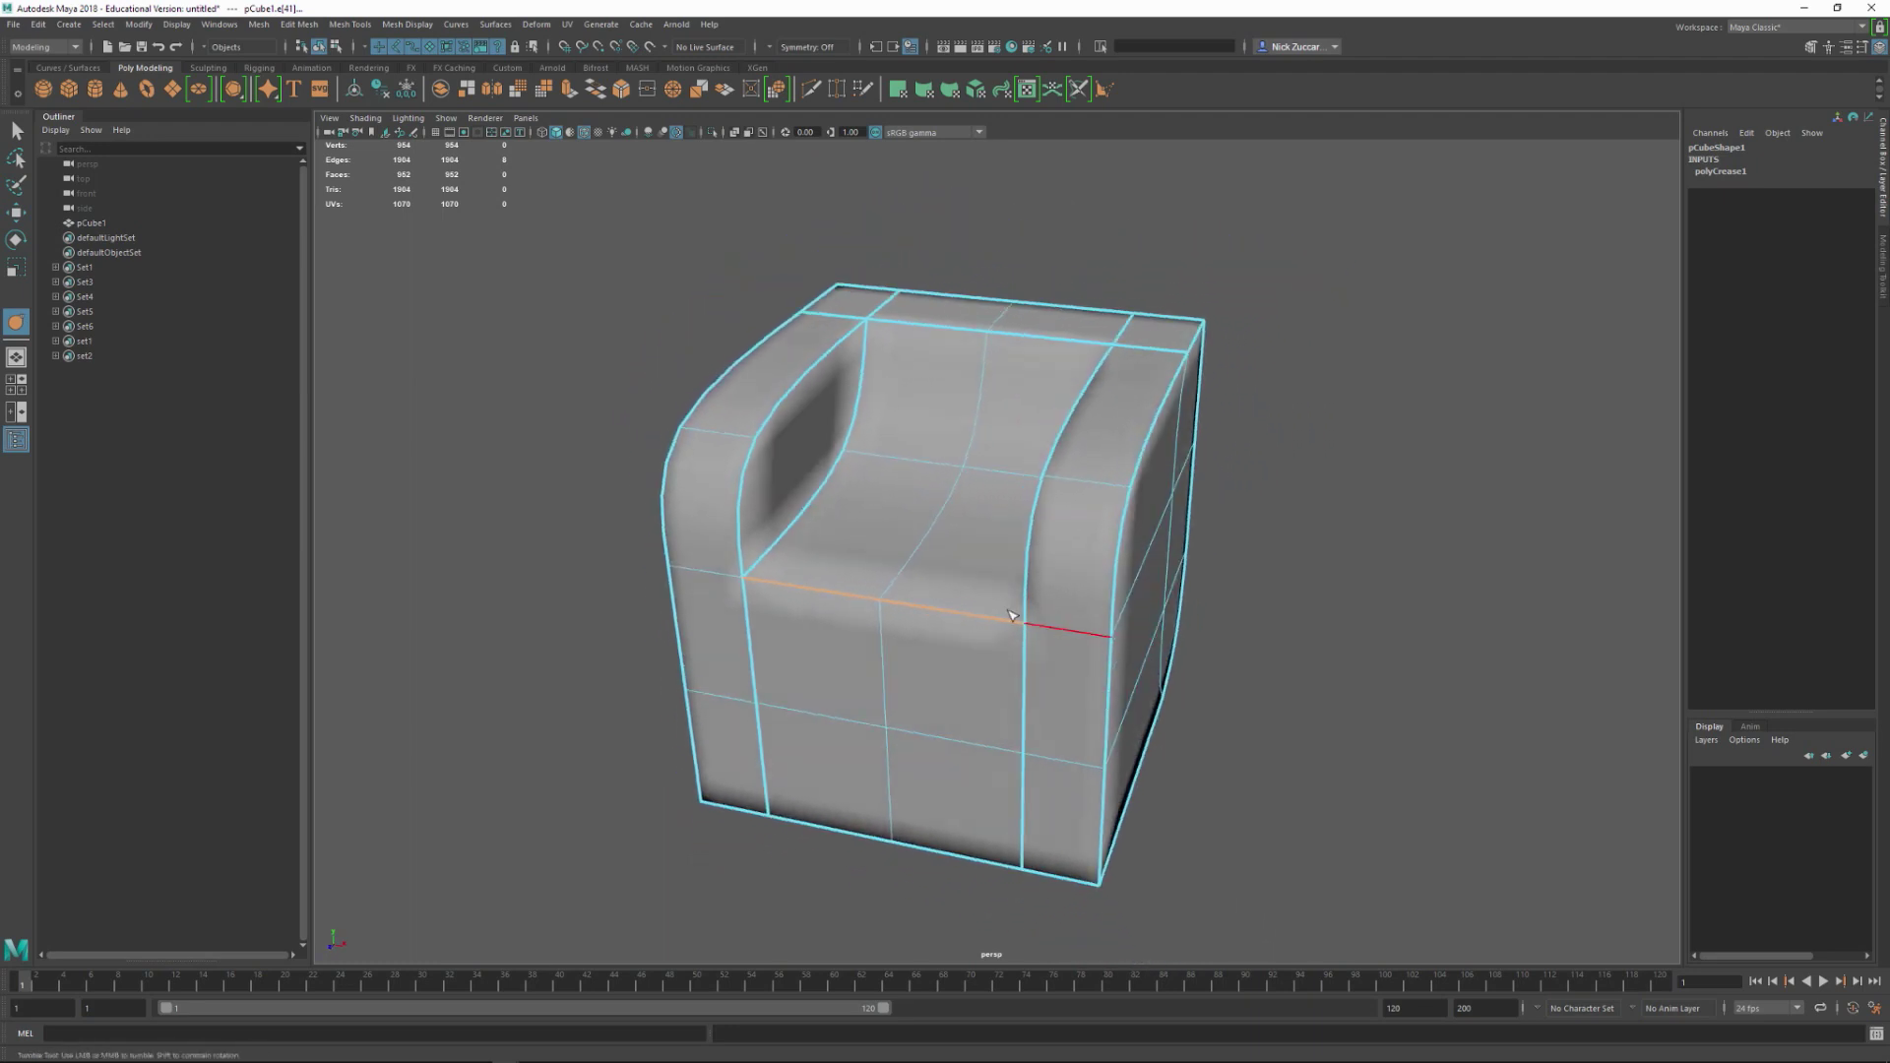
pyautogui.keyDown('alt'); pyautogui.moveTo(970, 613); pyautogui.dragTo(1159, 617); pyautogui.keyUp('alt')
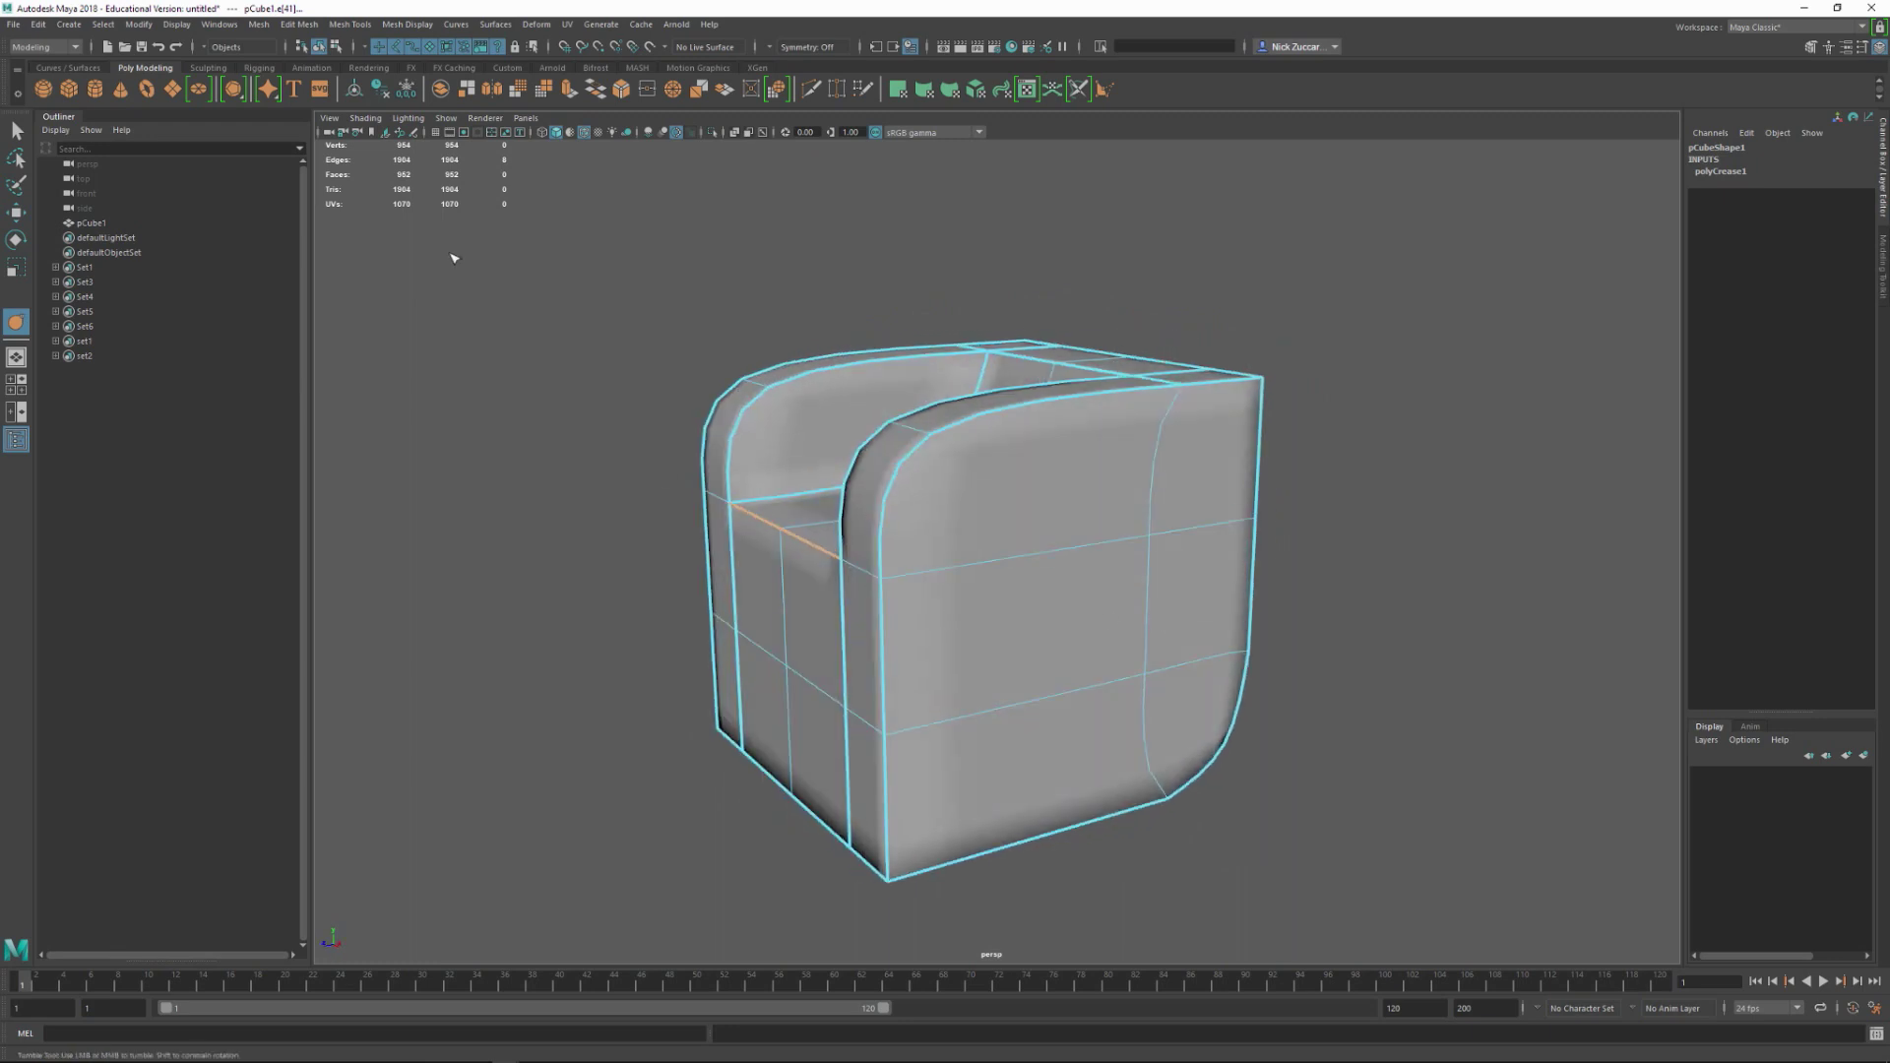
# Step: Select the upper outer edge of one armrest and compare it with the smooth preview off and on
pyautogui.click(15, 129)
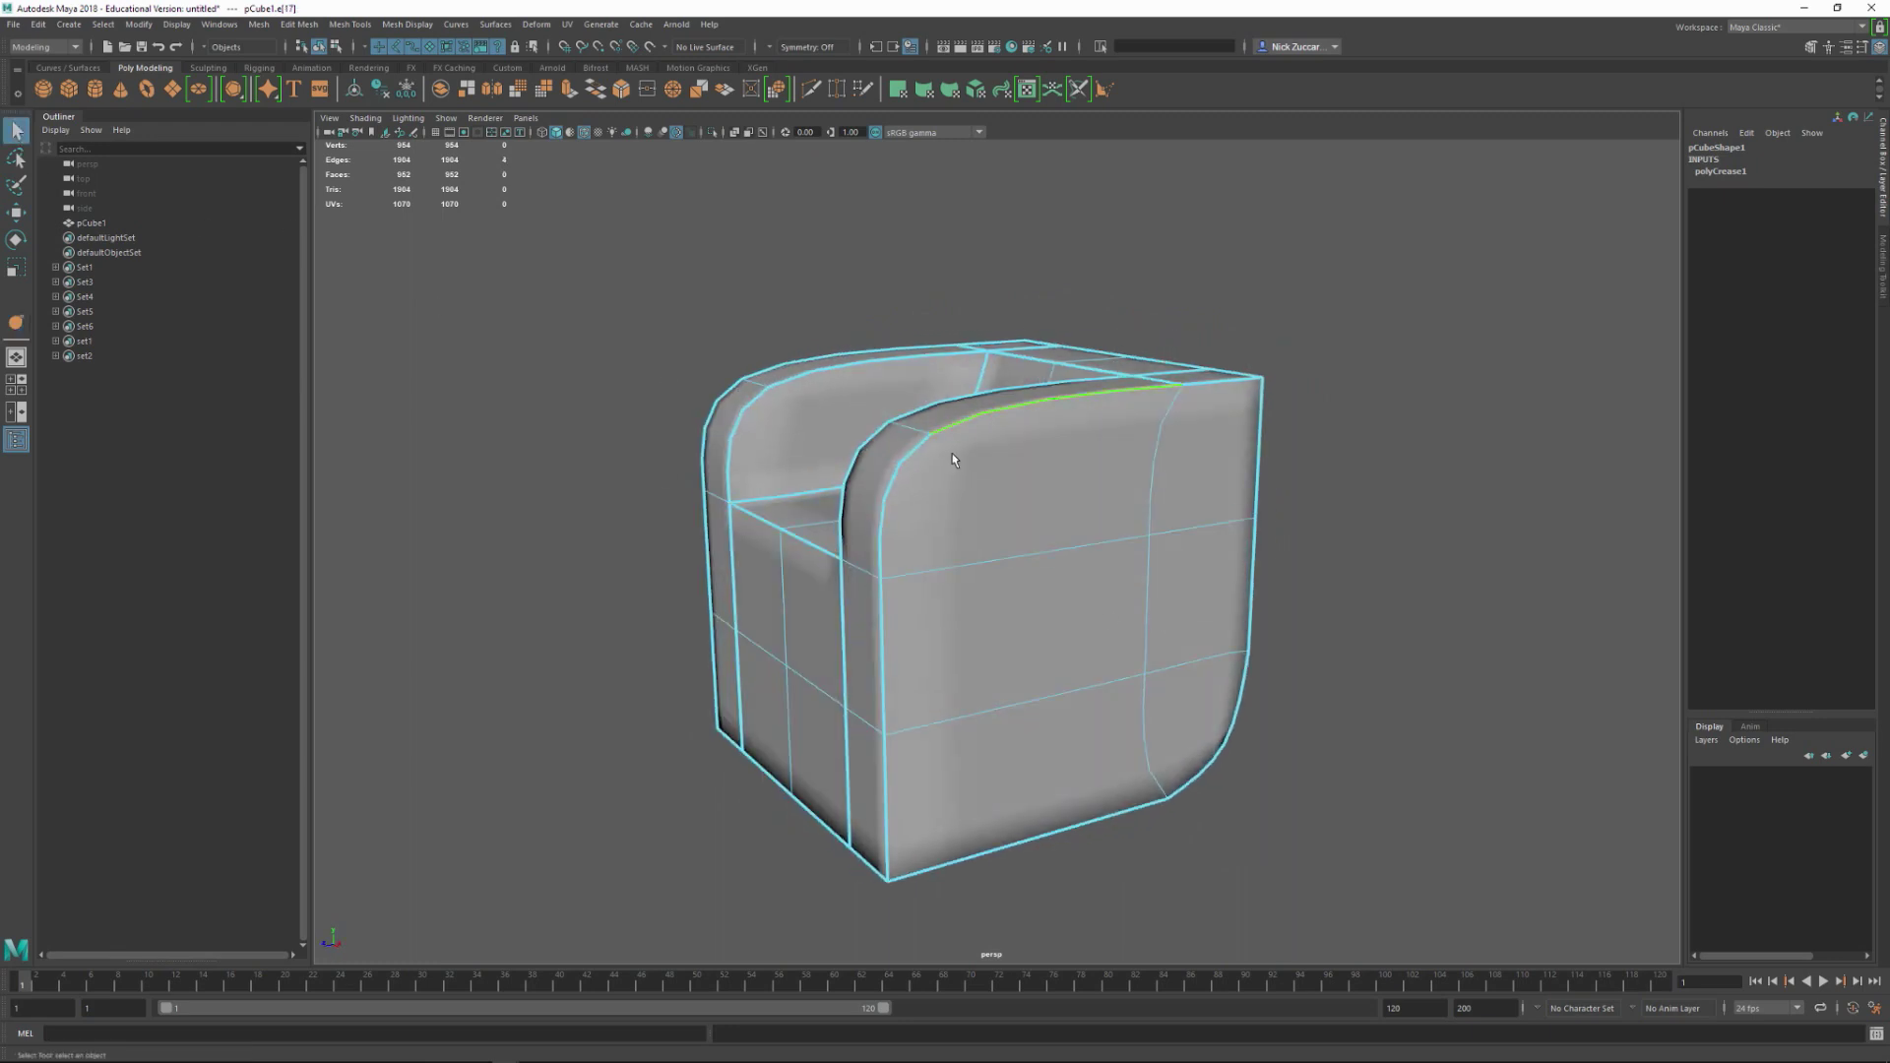
pyautogui.press('1')
pyautogui.keyDown('alt'); pyautogui.moveTo(1172, 578); pyautogui.dragTo(1242, 597); pyautogui.keyUp('alt')
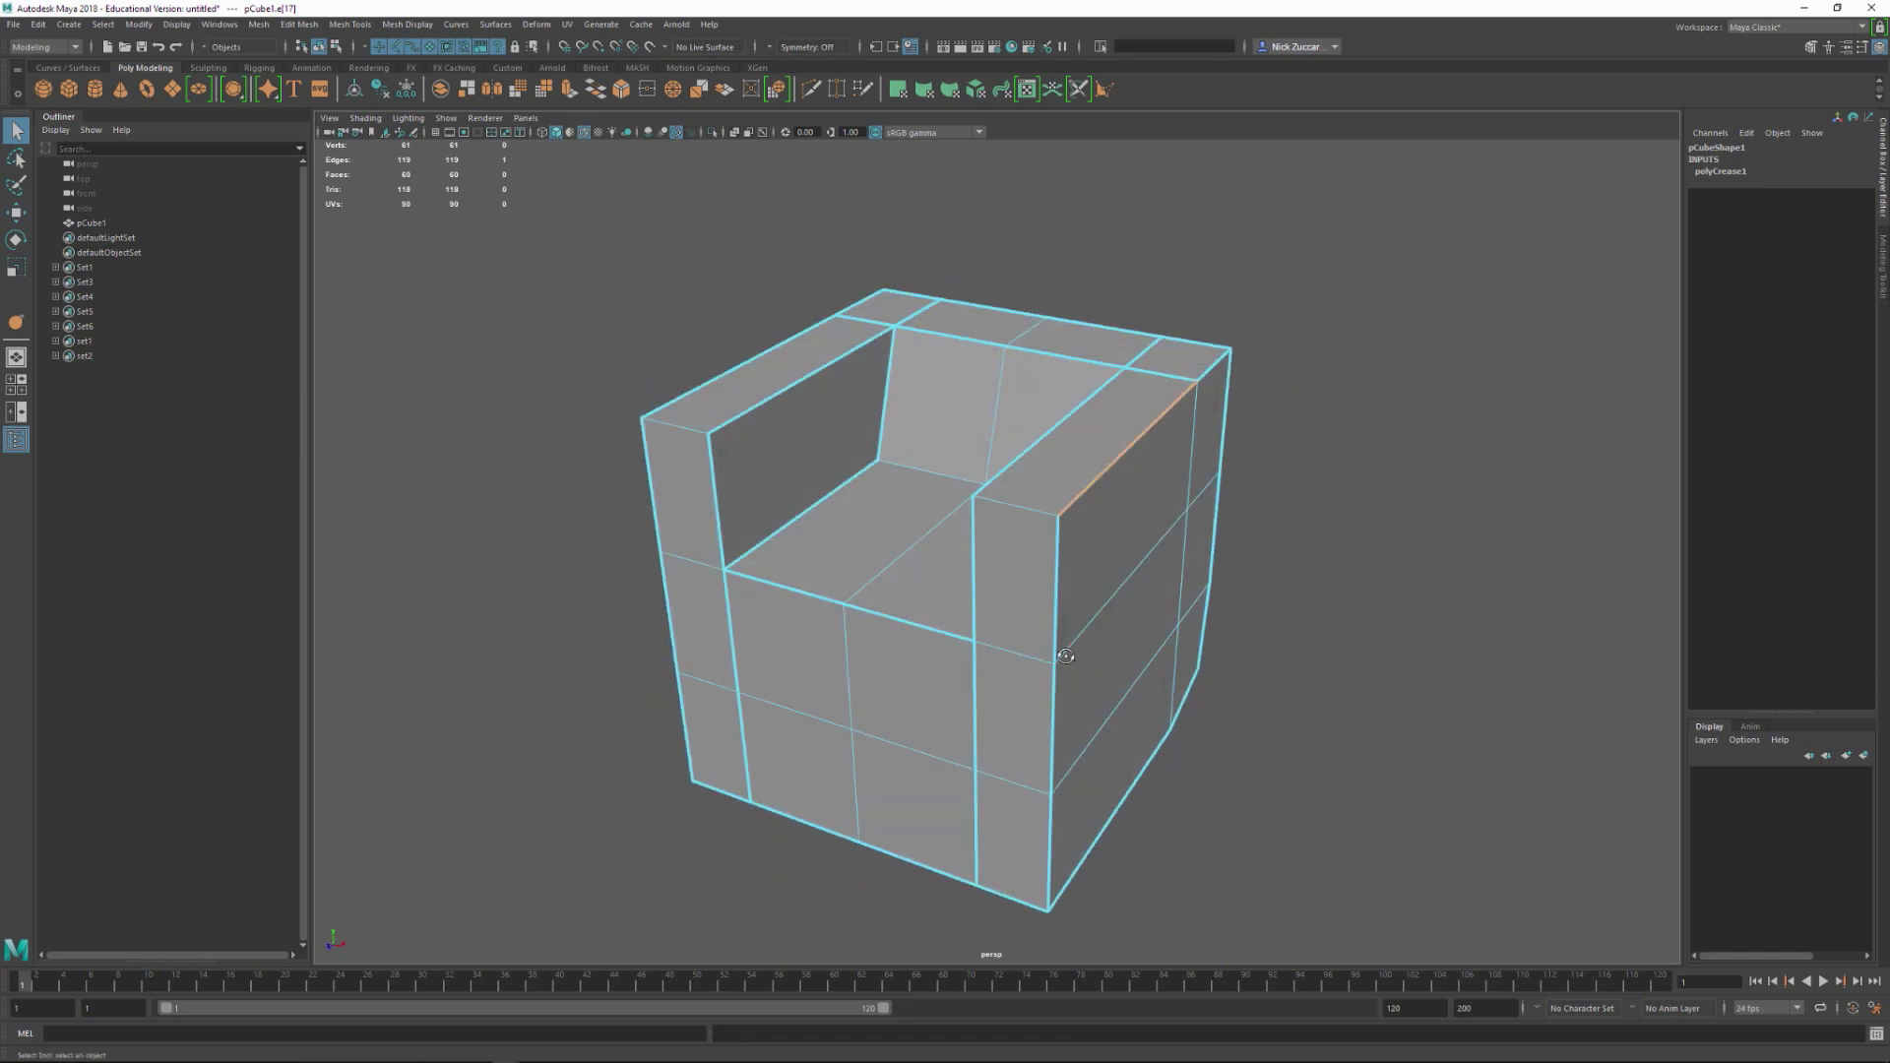
pyautogui.keyDown('alt'); pyautogui.moveTo(1059, 661); pyautogui.dragTo(1070, 657); pyautogui.keyUp('alt')
pyautogui.press('3')
pyautogui.keyDown('alt'); pyautogui.moveTo(1291, 612); pyautogui.dragTo(1051, 707); pyautogui.keyUp('alt')
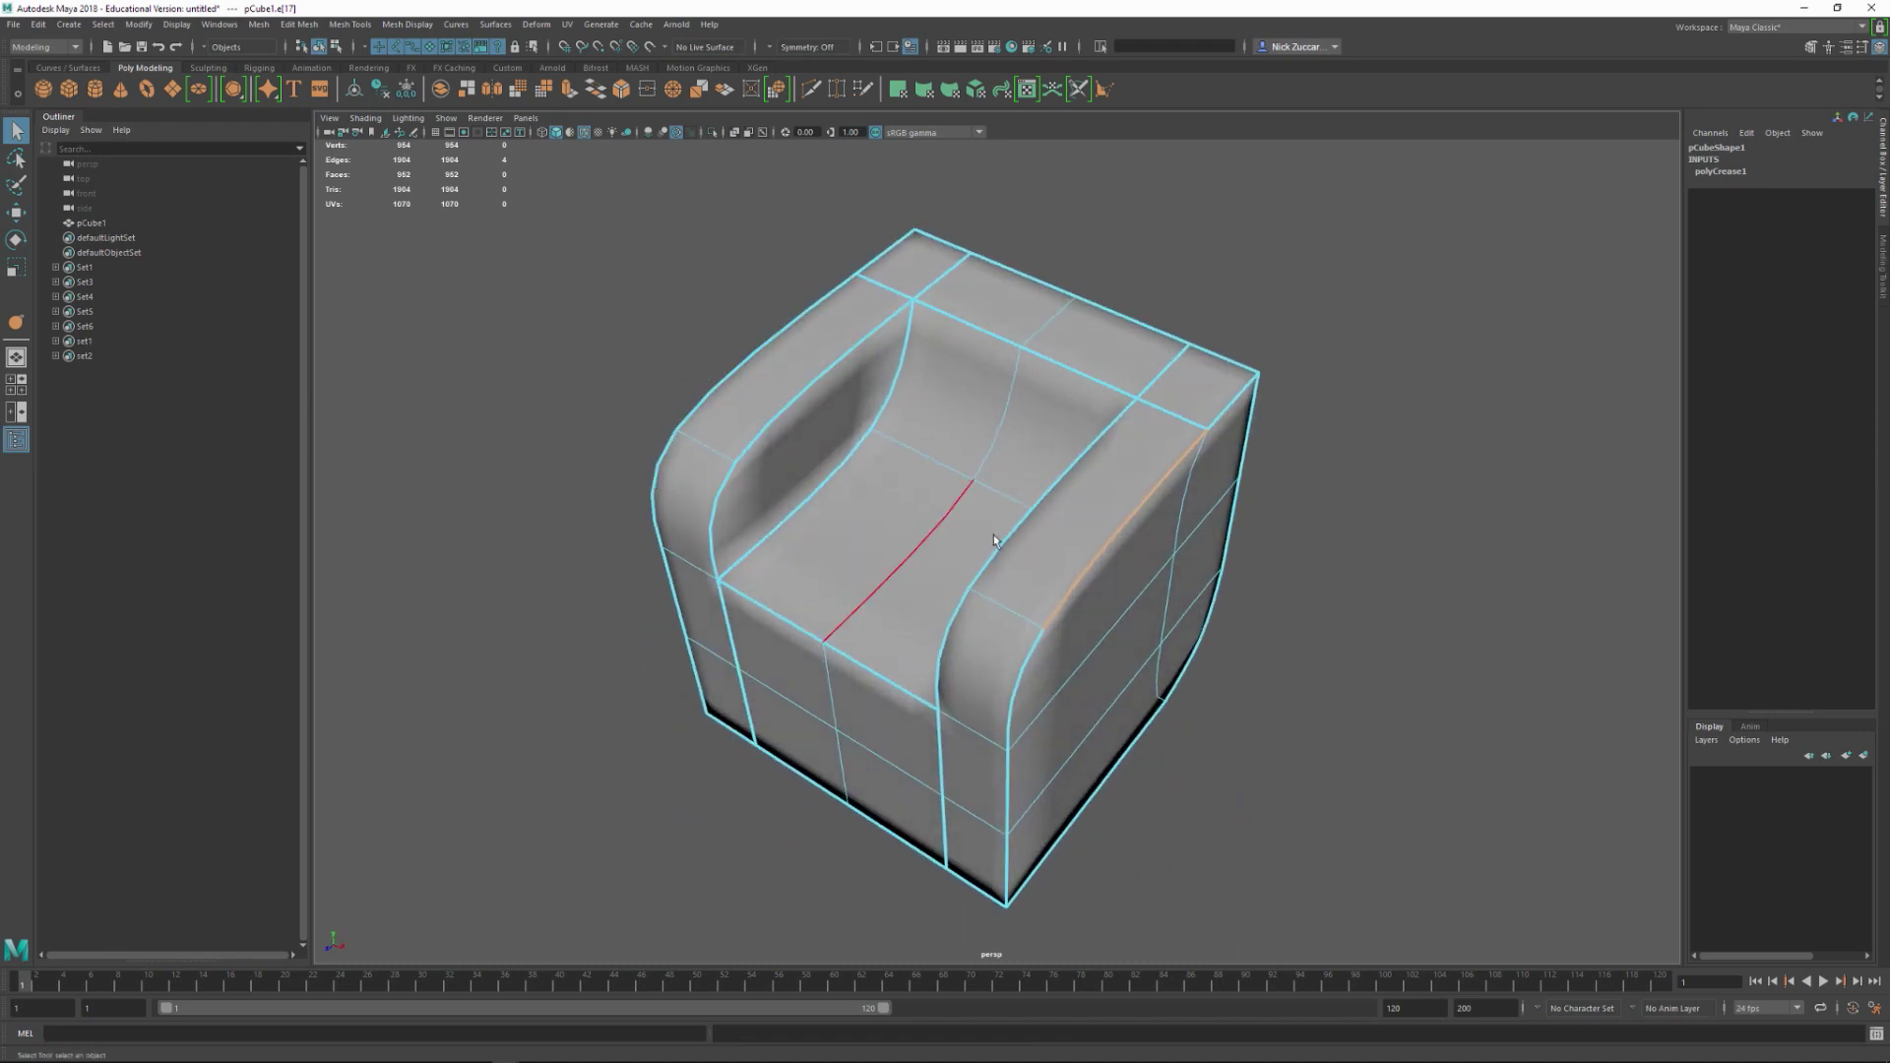
pyautogui.keyDown('alt'); pyautogui.moveTo(1153, 585); pyautogui.dragTo(1271, 548); pyautogui.keyUp('alt')
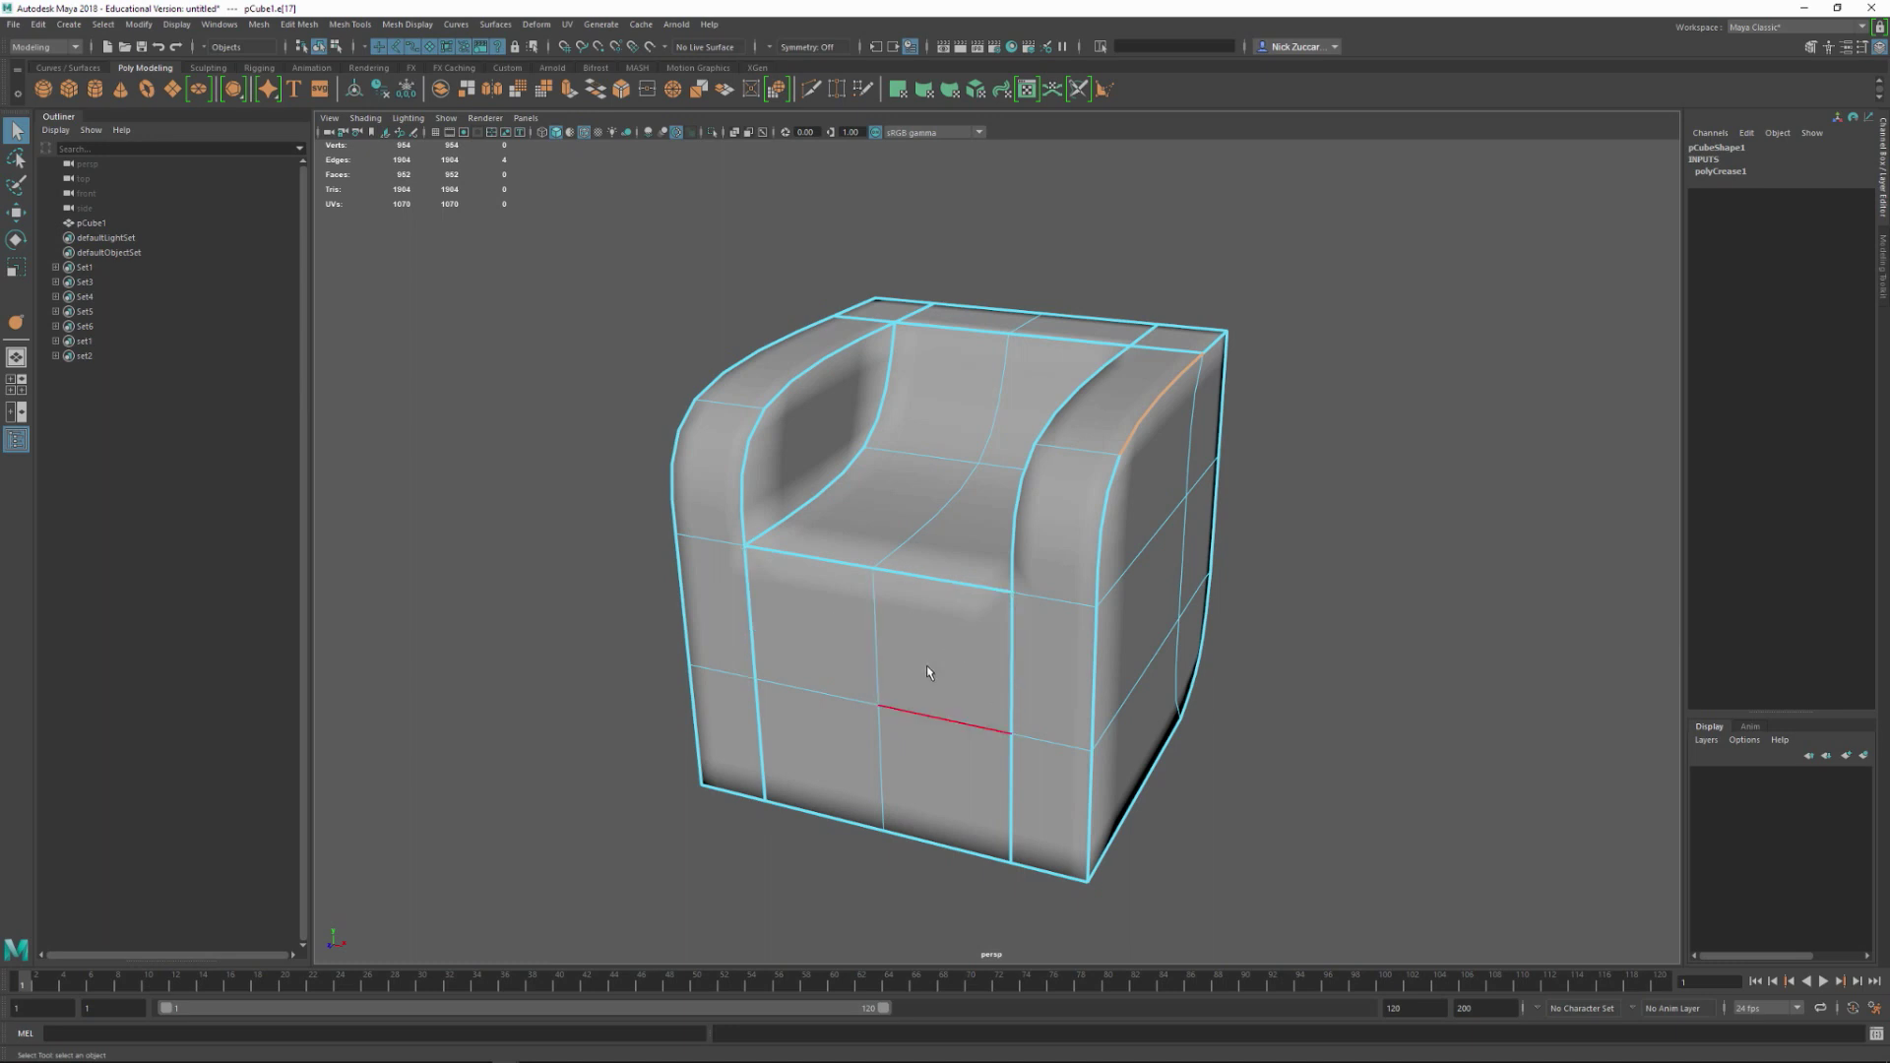
# Step: Switch to face selection and select the faces of the armchair's underside and lower rear curves
pyautogui.rightClick(1065, 661)
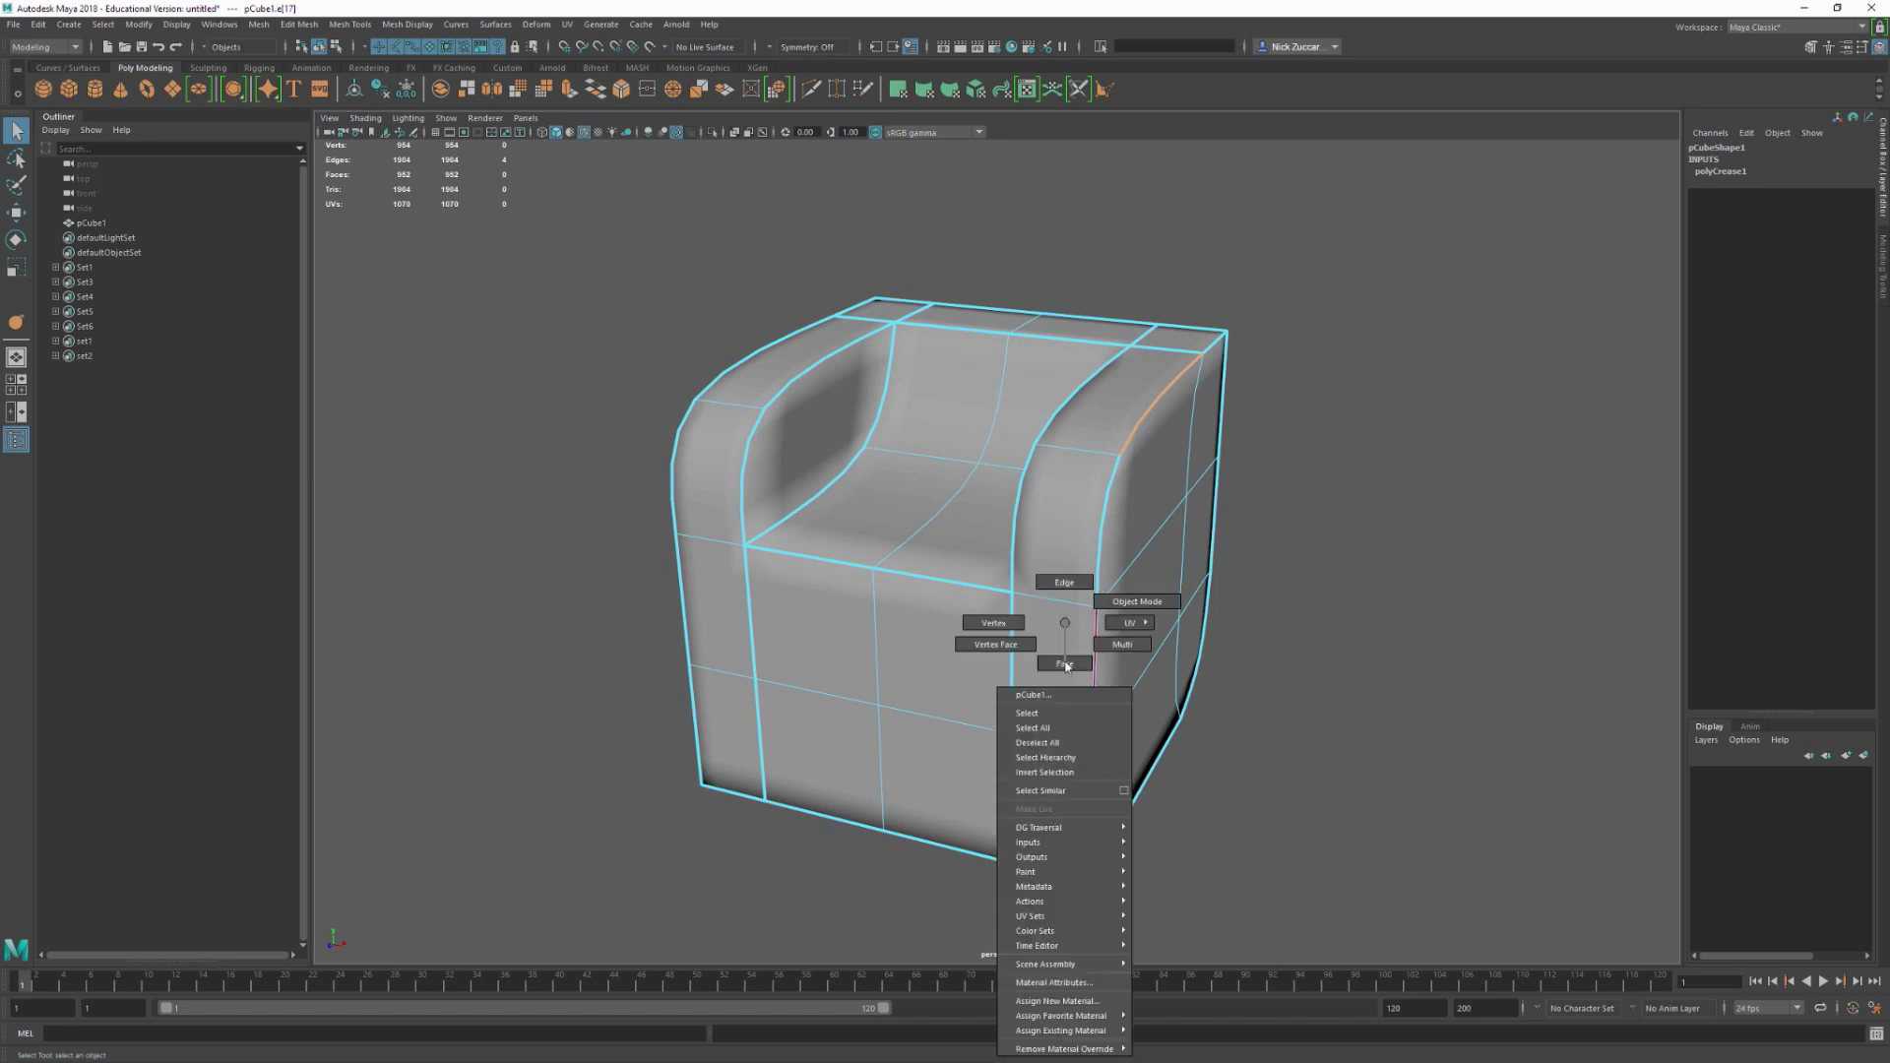
pyautogui.moveTo(1065, 623); pyautogui.dragTo(1066, 665, button='right')
pyautogui.keyDown('alt'); pyautogui.moveTo(1242, 772); pyautogui.dragTo(1061, 628); pyautogui.keyUp('alt')
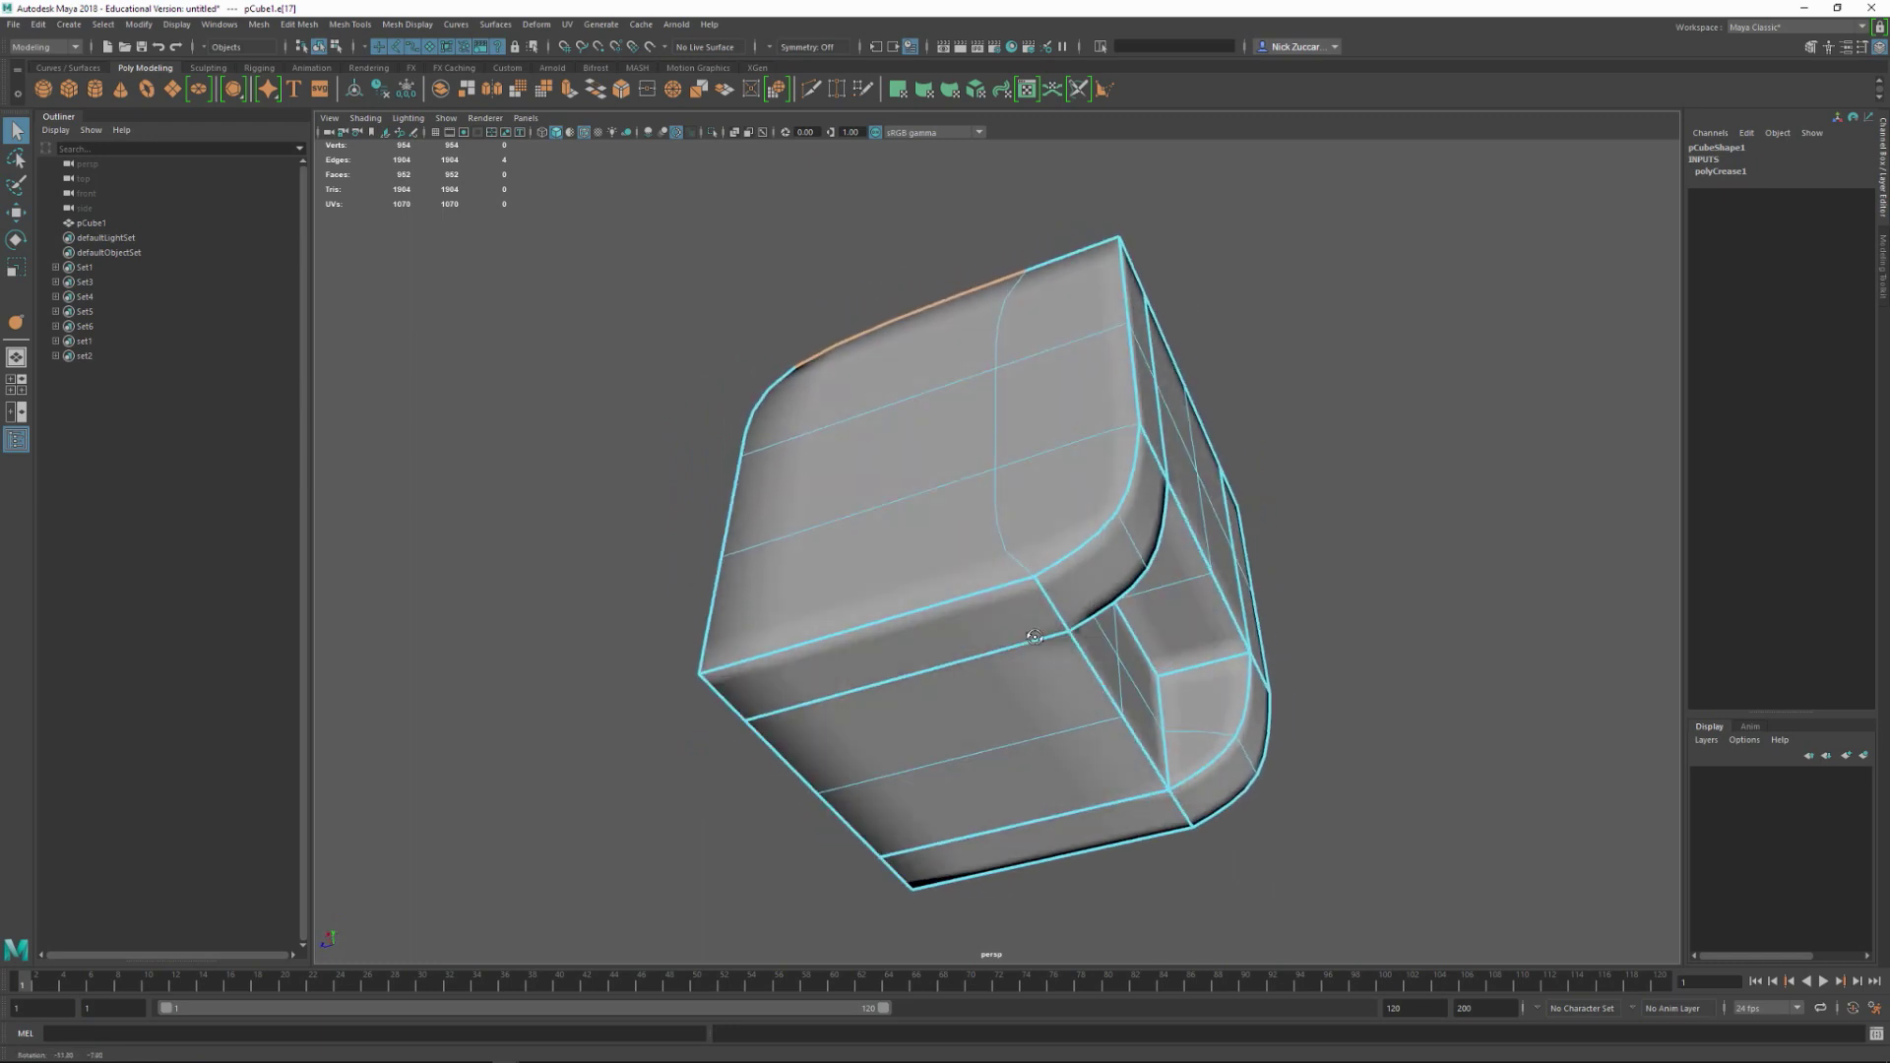
pyautogui.click(979, 618)
pyautogui.keyDown('shift'); pyautogui.click(1016, 695); pyautogui.keyUp('shift')
pyautogui.keyDown('shift'); pyautogui.click(1059, 756); pyautogui.keyUp('shift')
pyautogui.keyDown('shift'); pyautogui.click(1096, 815); pyautogui.keyUp('shift')
pyautogui.keyDown('shift'); pyautogui.click(1074, 533); pyautogui.keyUp('shift')
pyautogui.keyDown('shift'); pyautogui.click(1117, 482); pyautogui.keyUp('shift')
# Step: Add all the faces across the armchair's back to the face selection
pyautogui.keyDown('alt'); pyautogui.moveTo(1398, 654); pyautogui.dragTo(1276, 685); pyautogui.keyUp('alt')
pyautogui.keyDown('shift'); pyautogui.doubleClick(1270, 497); pyautogui.keyUp('shift')
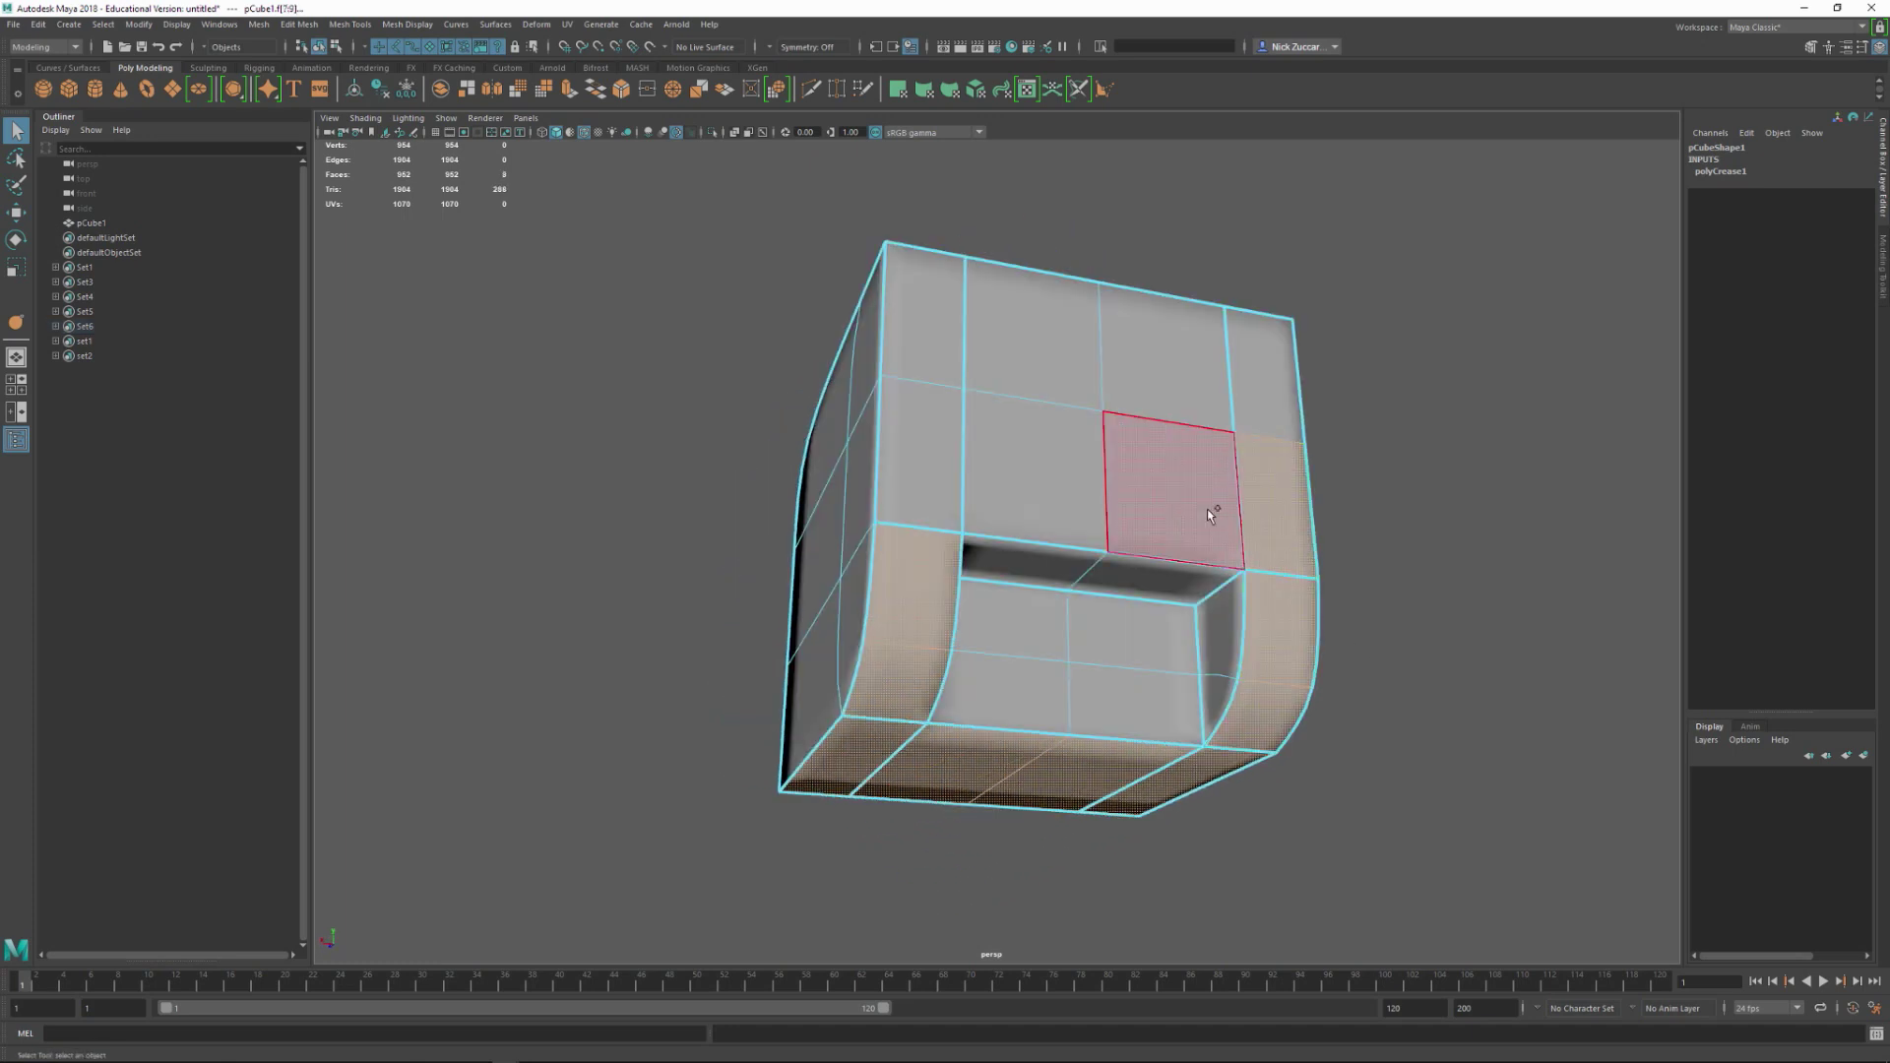
pyautogui.keyDown('shift'); pyautogui.click(943, 382); pyautogui.keyUp('shift')
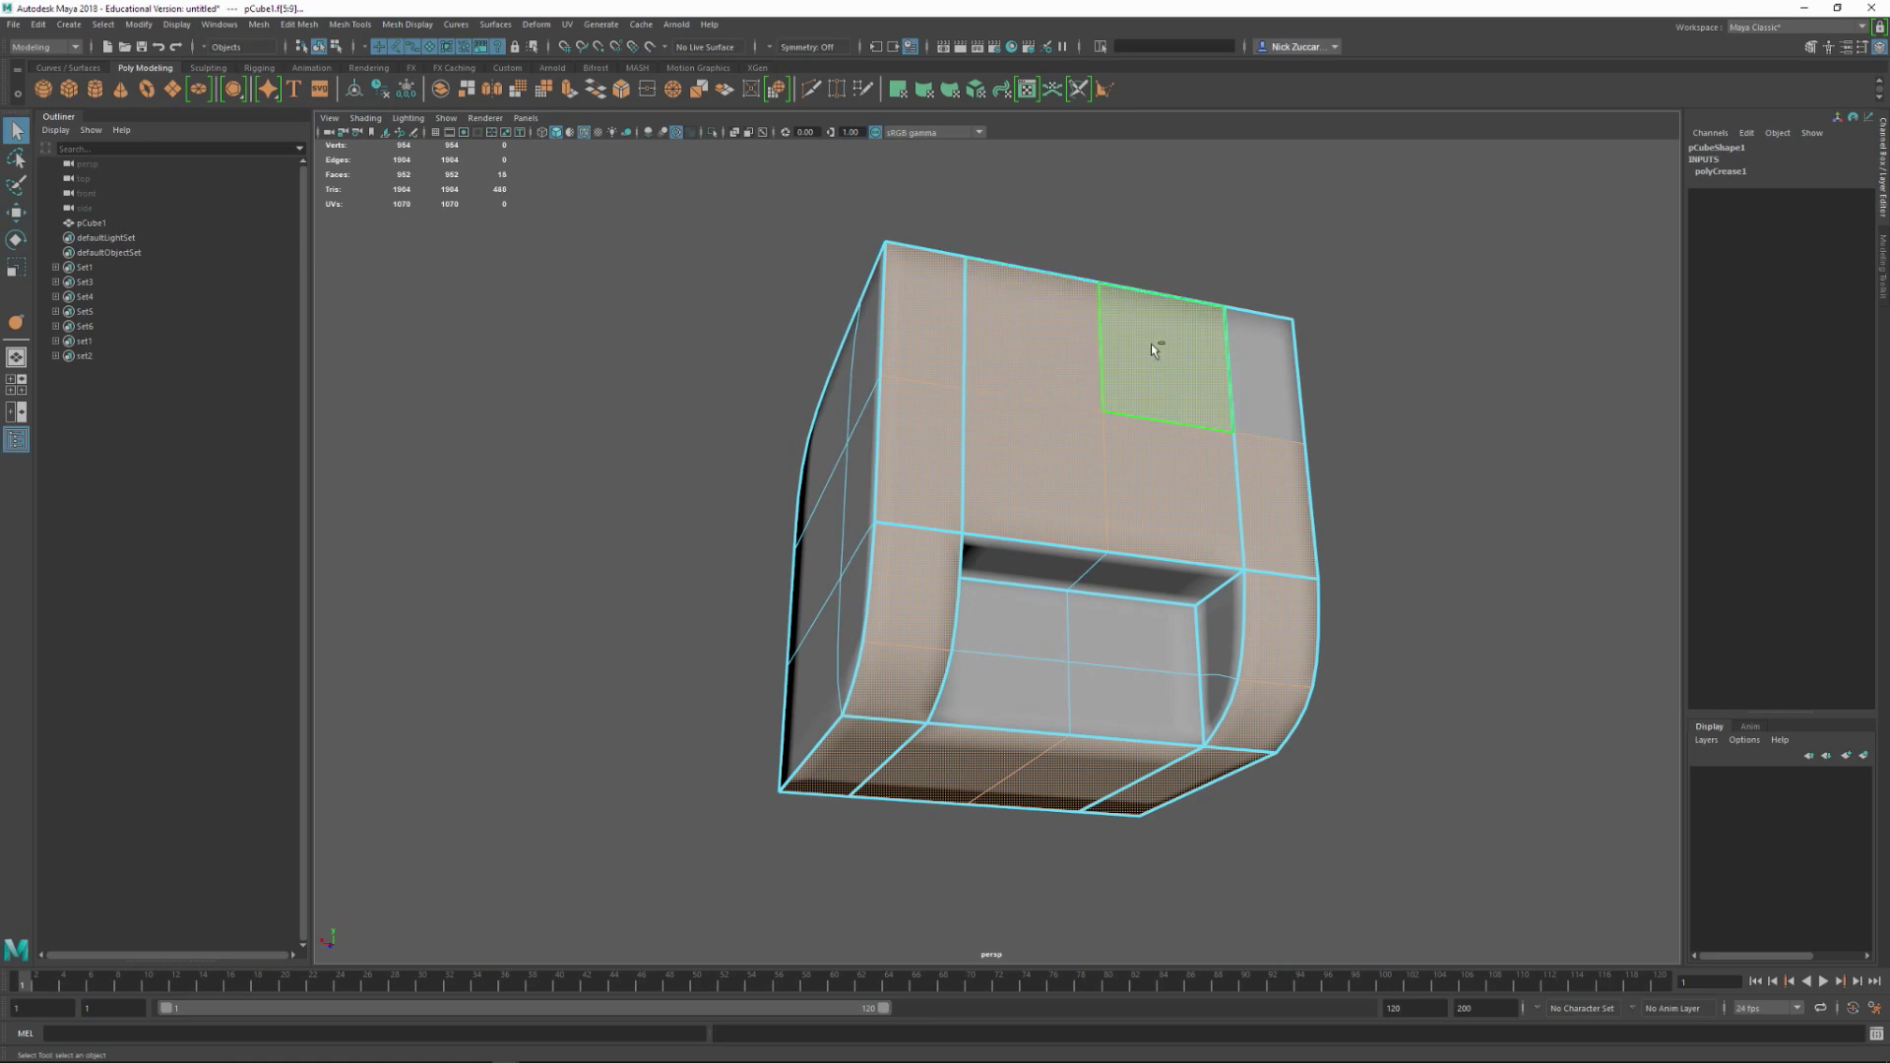
pyautogui.moveTo(1199, 484)
pyautogui.keyDown('alt'); pyautogui.mouseDown()
pyautogui.moveTo(1245, 530)
pyautogui.moveTo(1296, 777)
pyautogui.moveTo(1434, 753)
pyautogui.moveTo(985, 758)
pyautogui.moveTo(1280, 743)
pyautogui.moveTo(1414, 772)
pyautogui.moveTo(1266, 759)
pyautogui.moveTo(1405, 764)
pyautogui.moveTo(1313, 683)
pyautogui.moveTo(1371, 724)
pyautogui.moveTo(1338, 772)
pyautogui.moveTo(1364, 793)
pyautogui.mouseUp(); pyautogui.keyUp('alt')
pyautogui.press('4')
pyautogui.press('super')
pyautogui.write('55')
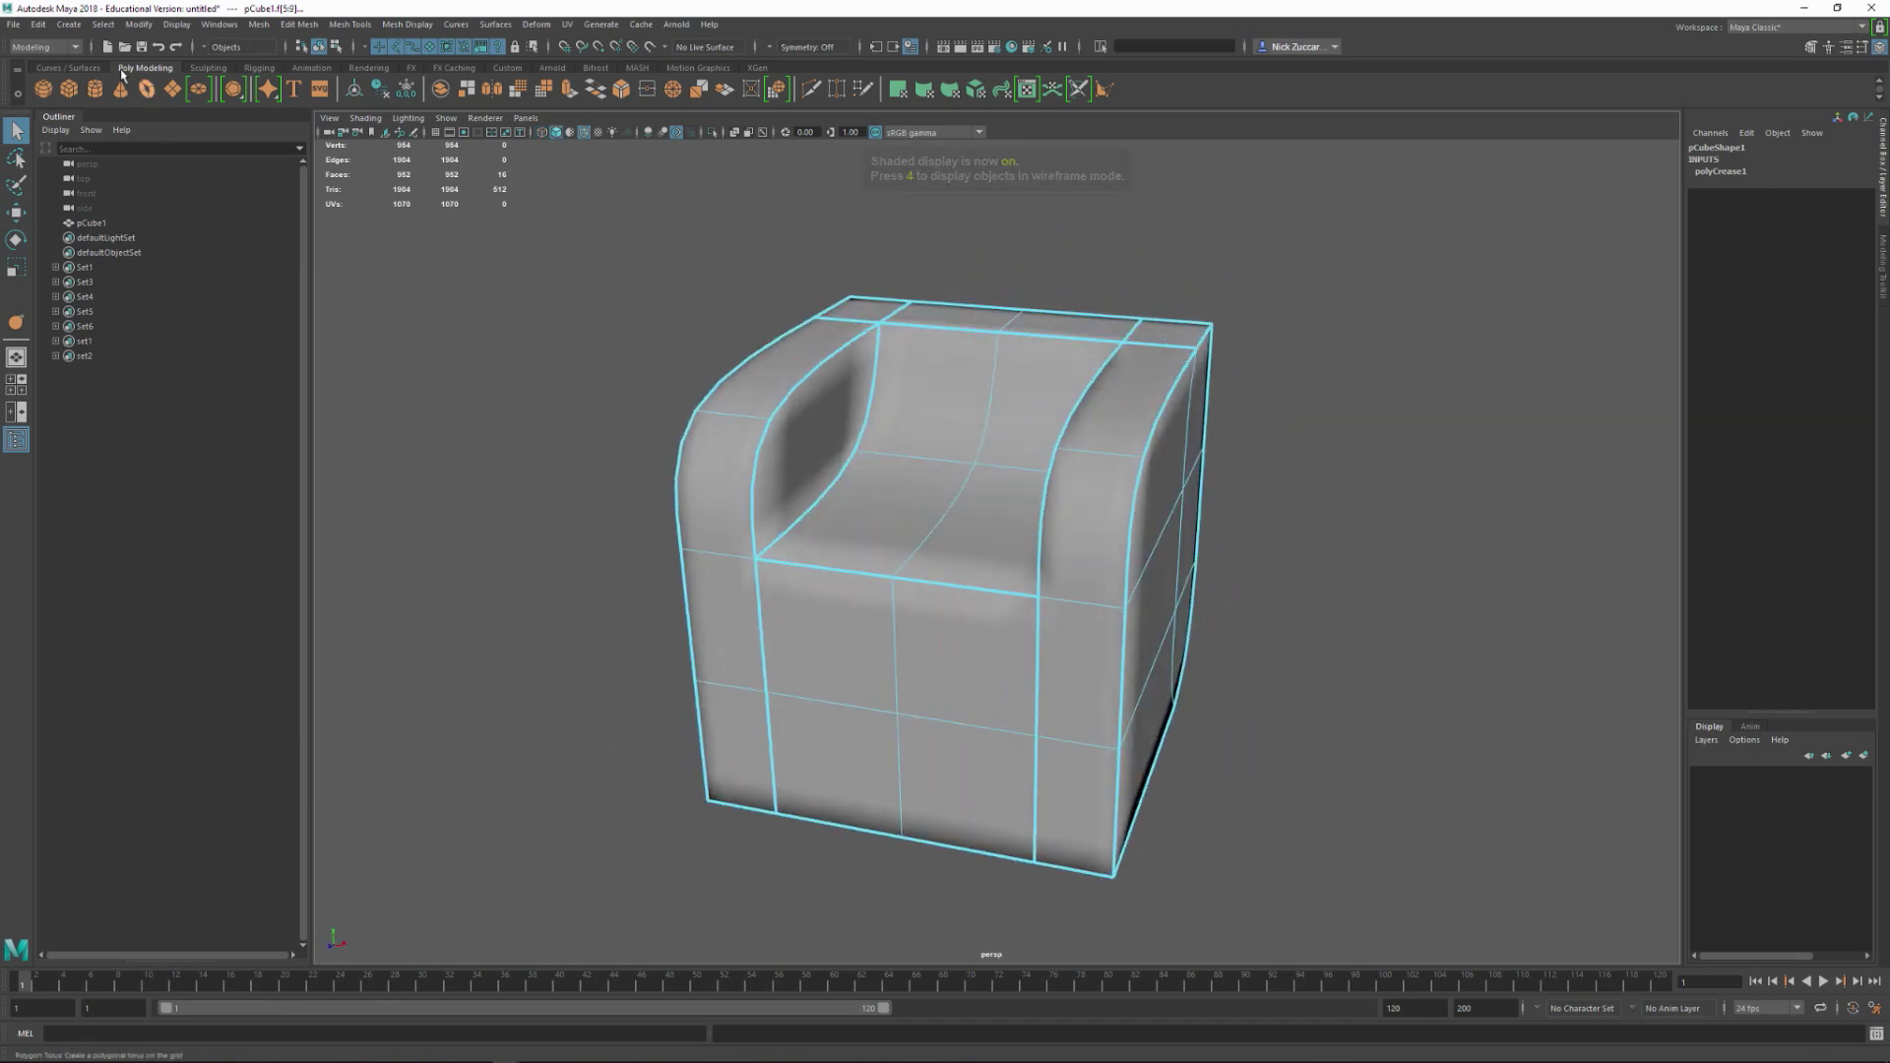
# Step: Create a quick select set named Set from the selected faces of the armchair
pyautogui.click(69, 23)
pyautogui.moveTo(162, 324)
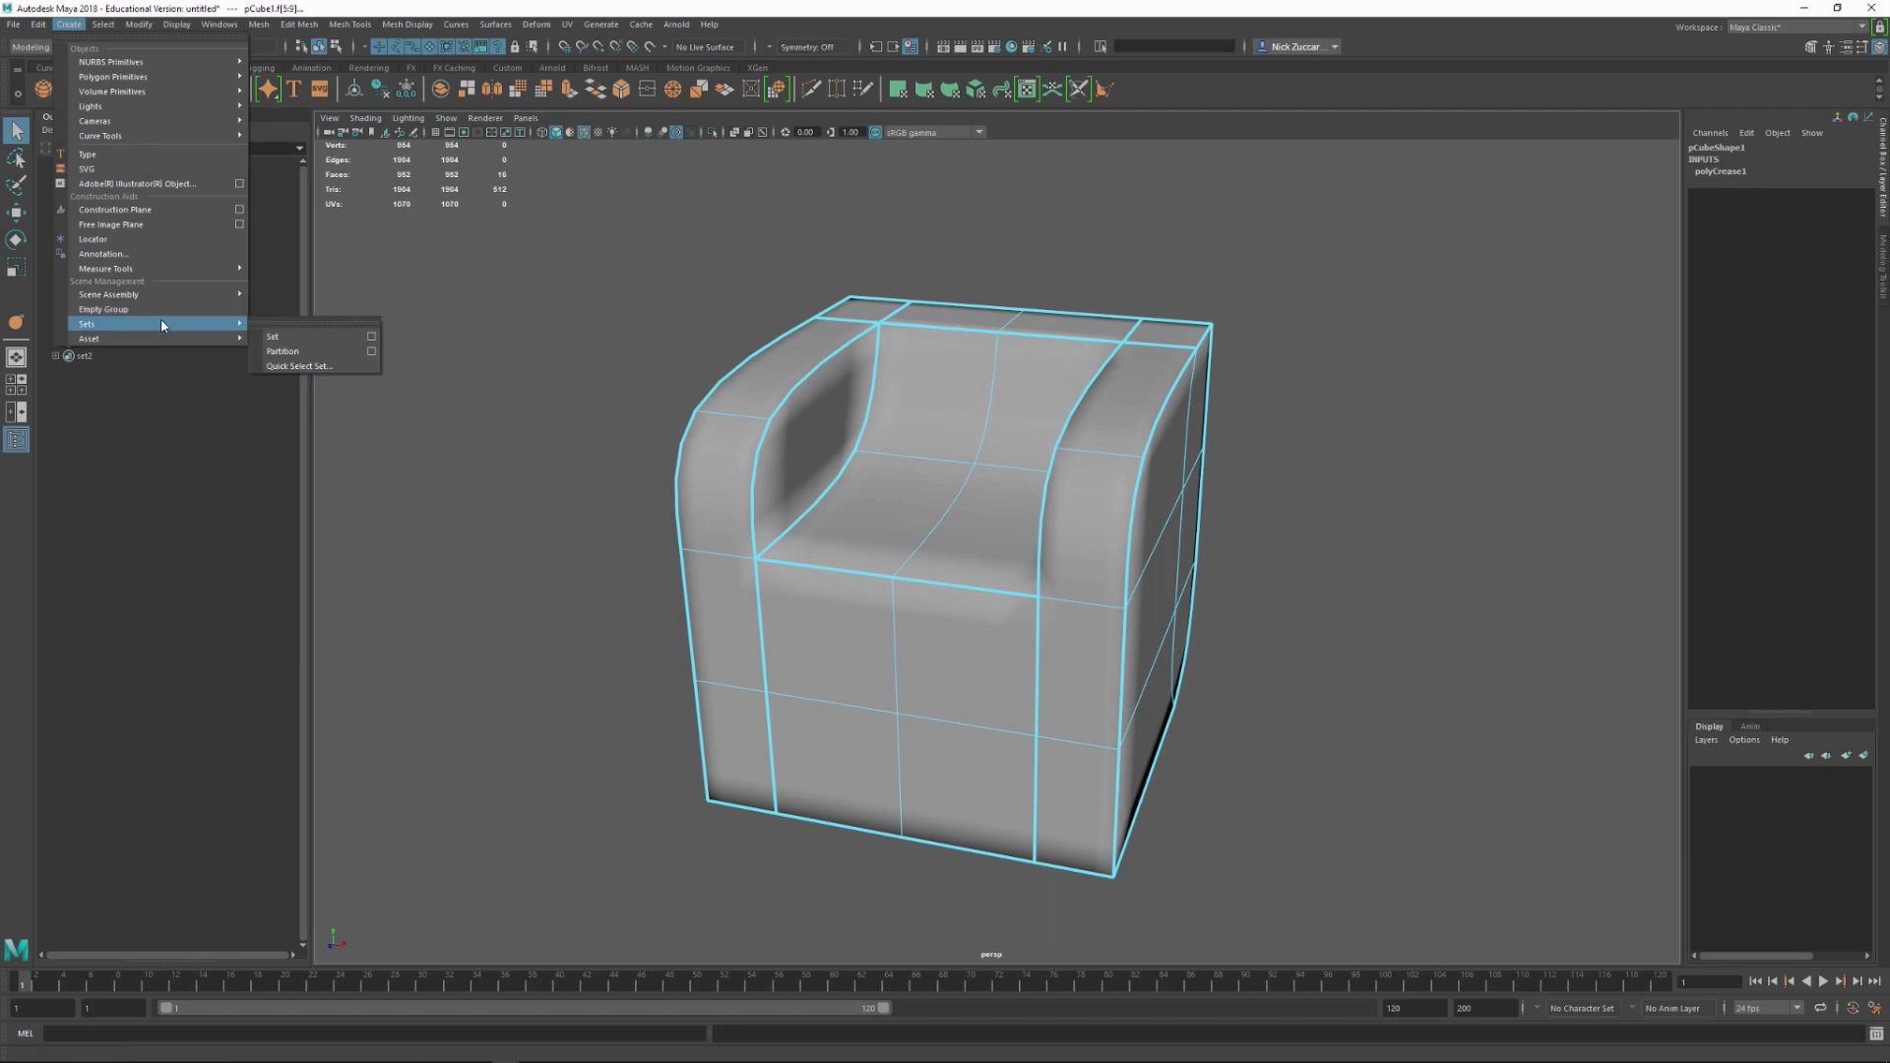
pyautogui.click(342, 366)
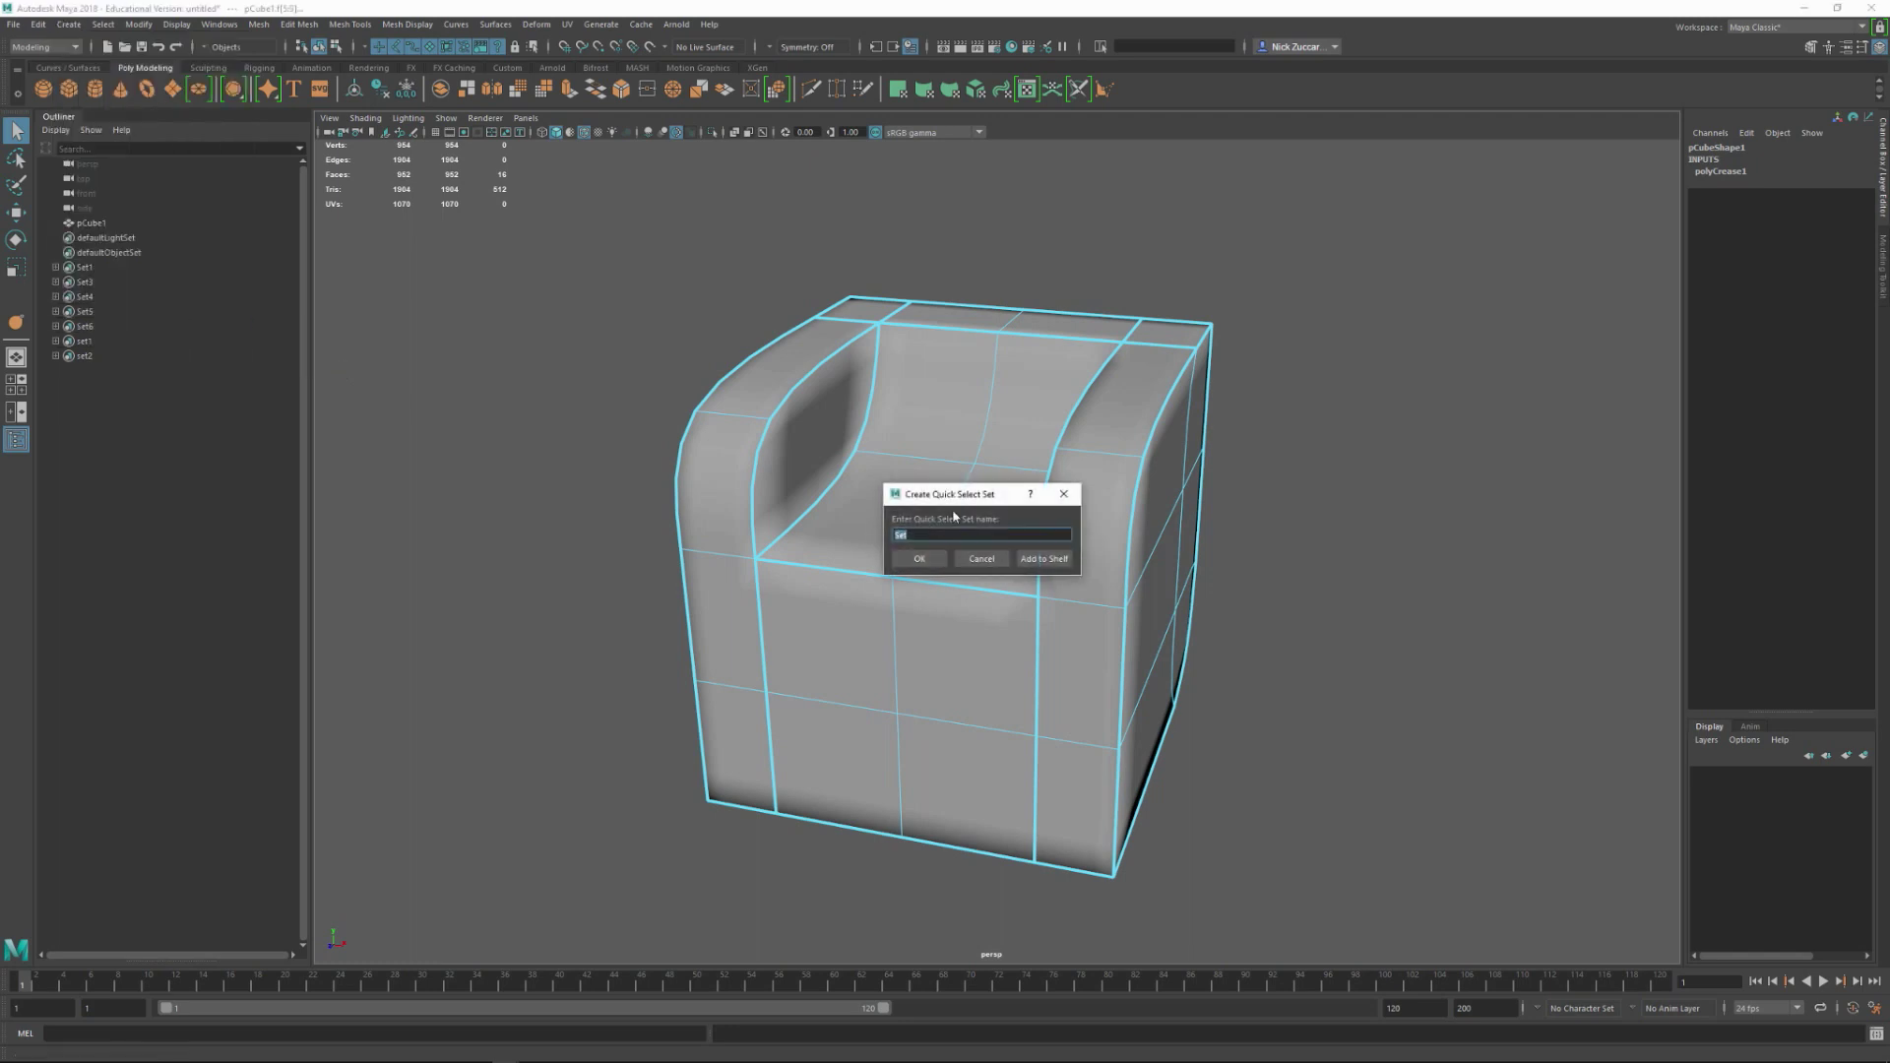
pyautogui.moveTo(906, 497); pyautogui.dragTo(451, 431)
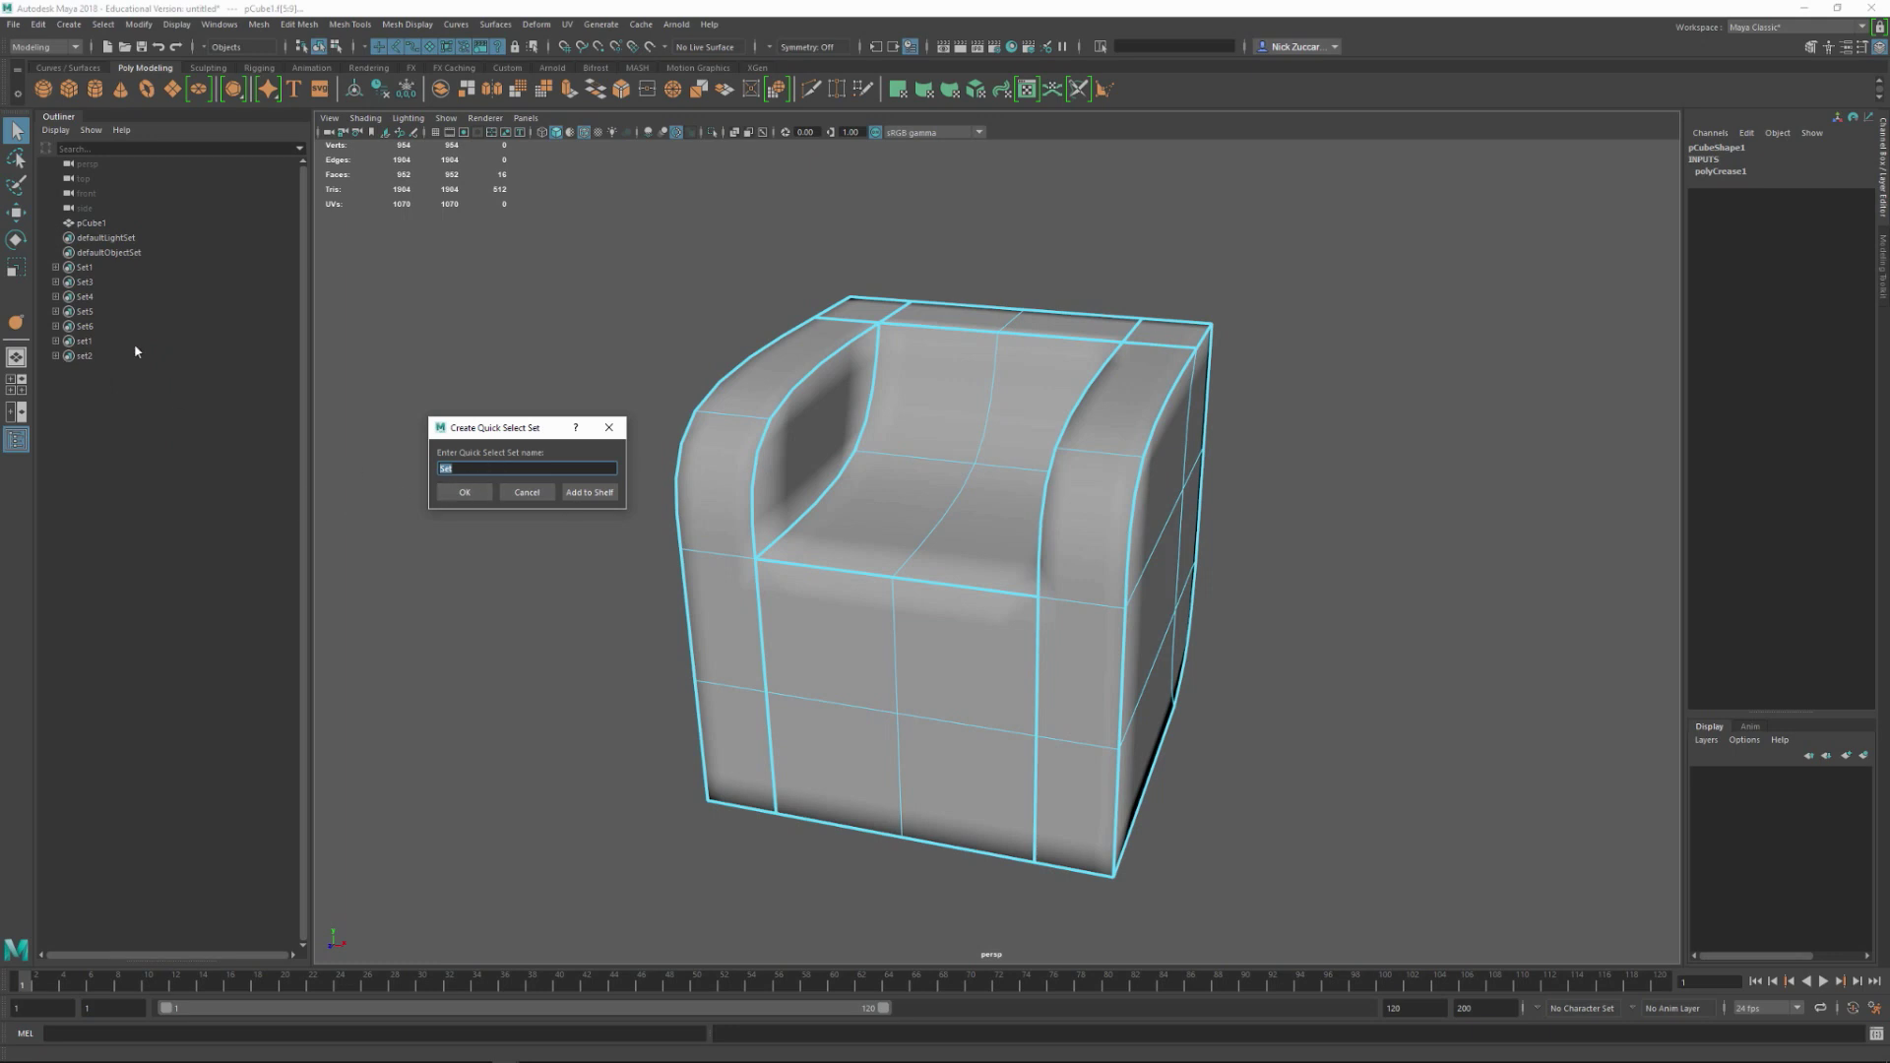
pyautogui.click(463, 494)
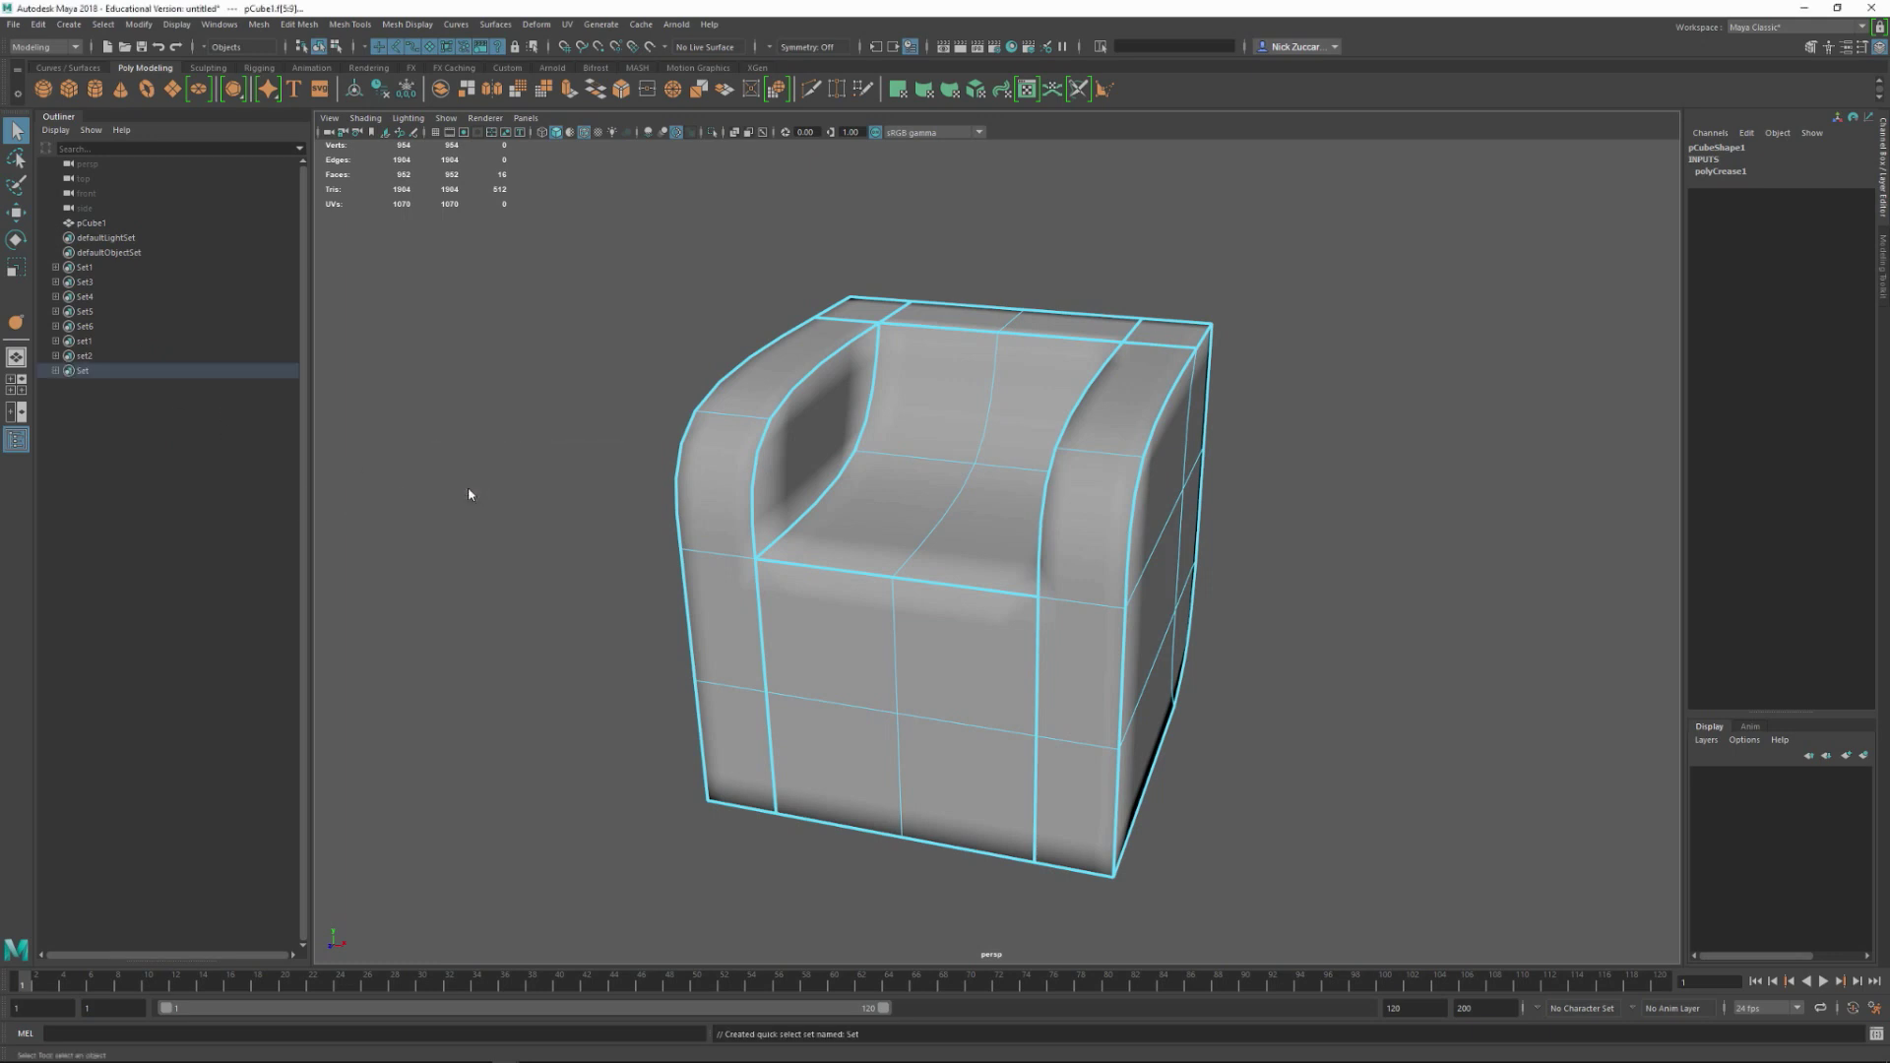
# Step: Open the Relationship Editor for sets and select the member faces of Set6
pyautogui.keyDown('alt'); pyautogui.moveTo(857, 507); pyautogui.dragTo(979, 580); pyautogui.keyUp('alt')
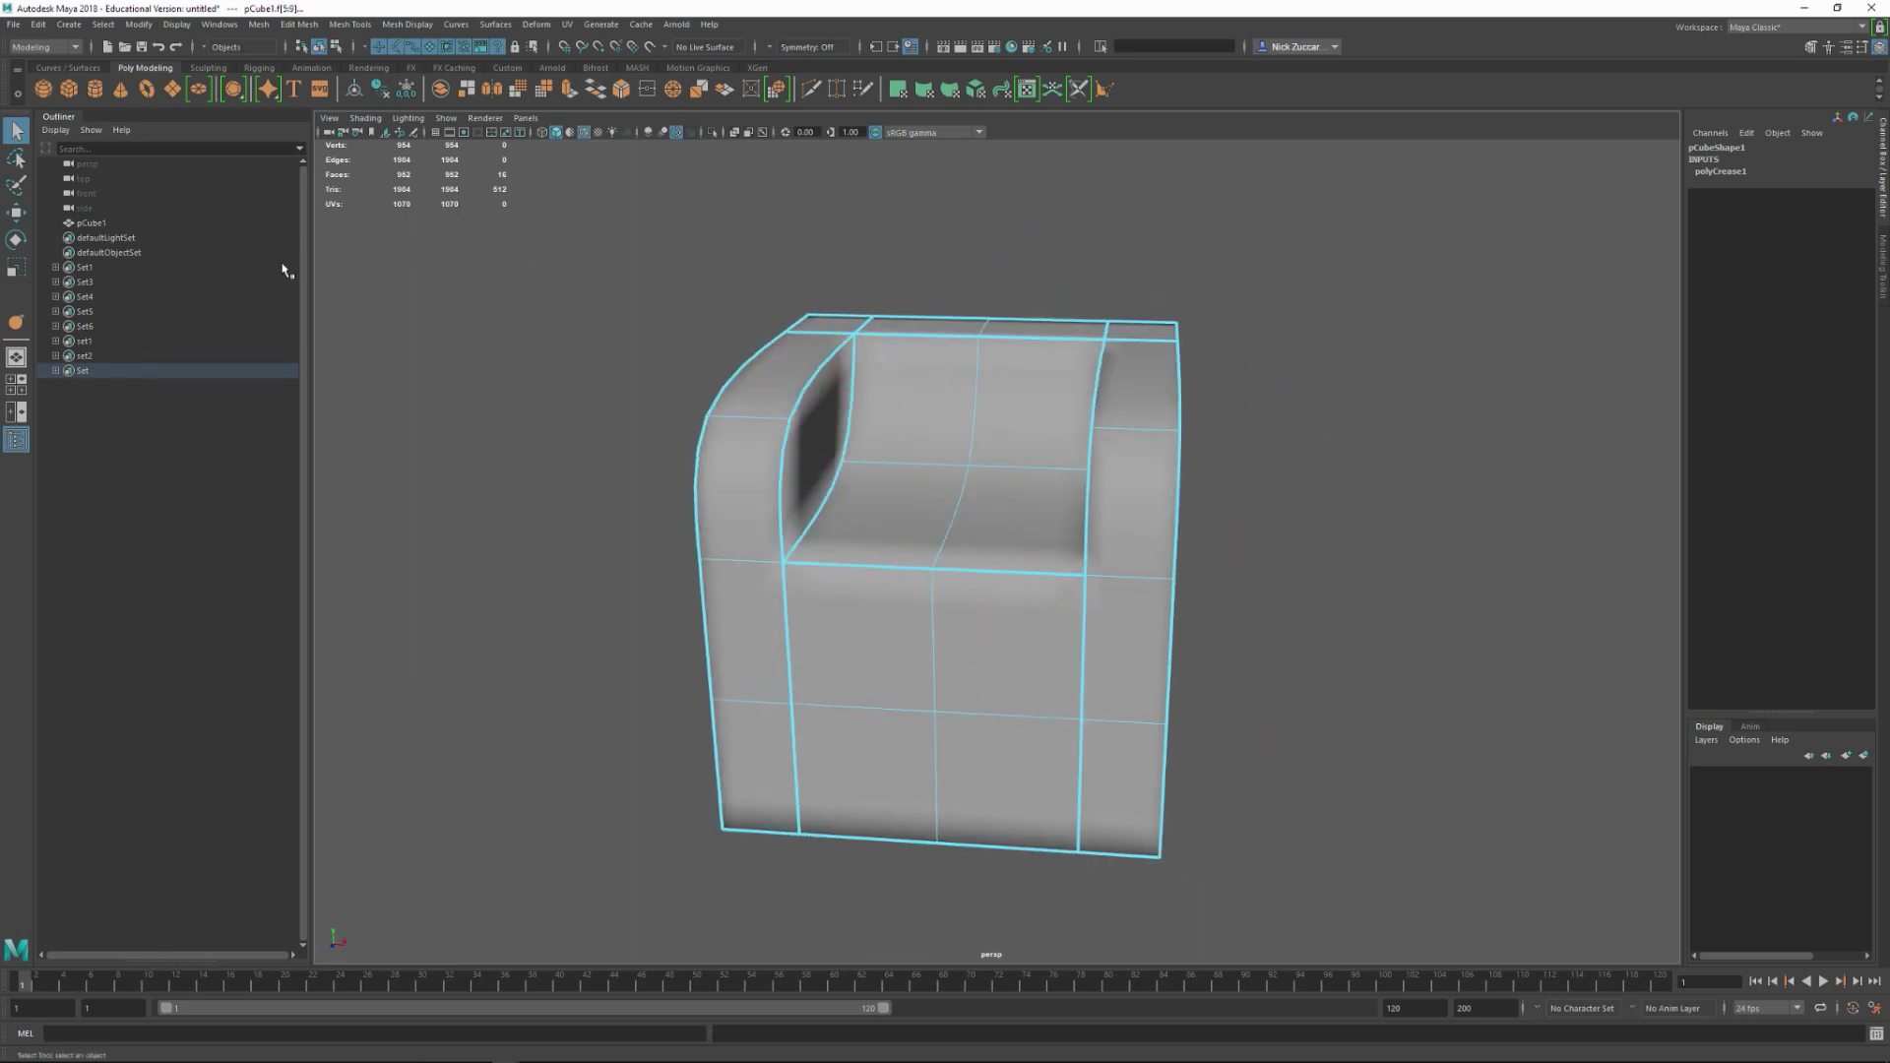
pyautogui.click(234, 27)
pyautogui.moveTo(278, 137)
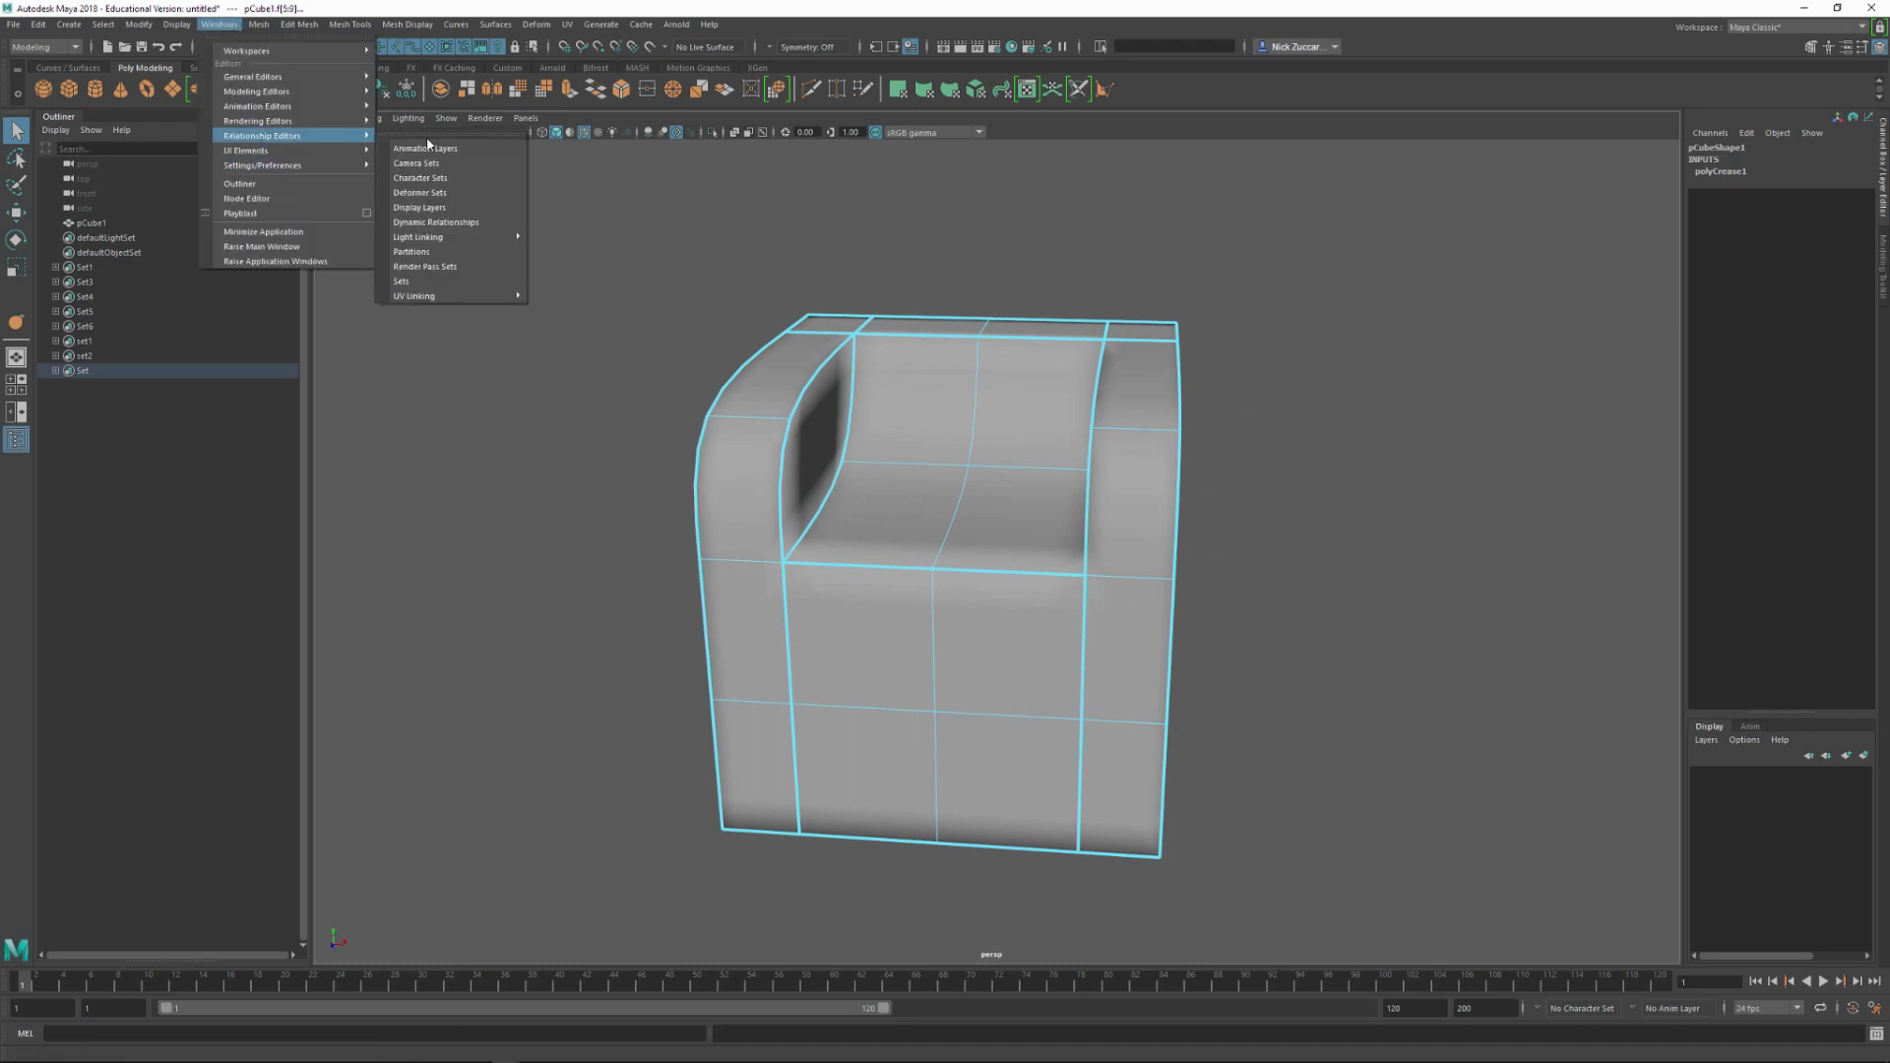
pyautogui.click(412, 280)
pyautogui.moveTo(604, 152); pyautogui.dragTo(447, 437)
pyautogui.keyDown('alt'); pyautogui.moveTo(1447, 523); pyautogui.dragTo(1394, 521); pyautogui.keyUp('alt')
pyautogui.click(258, 675)
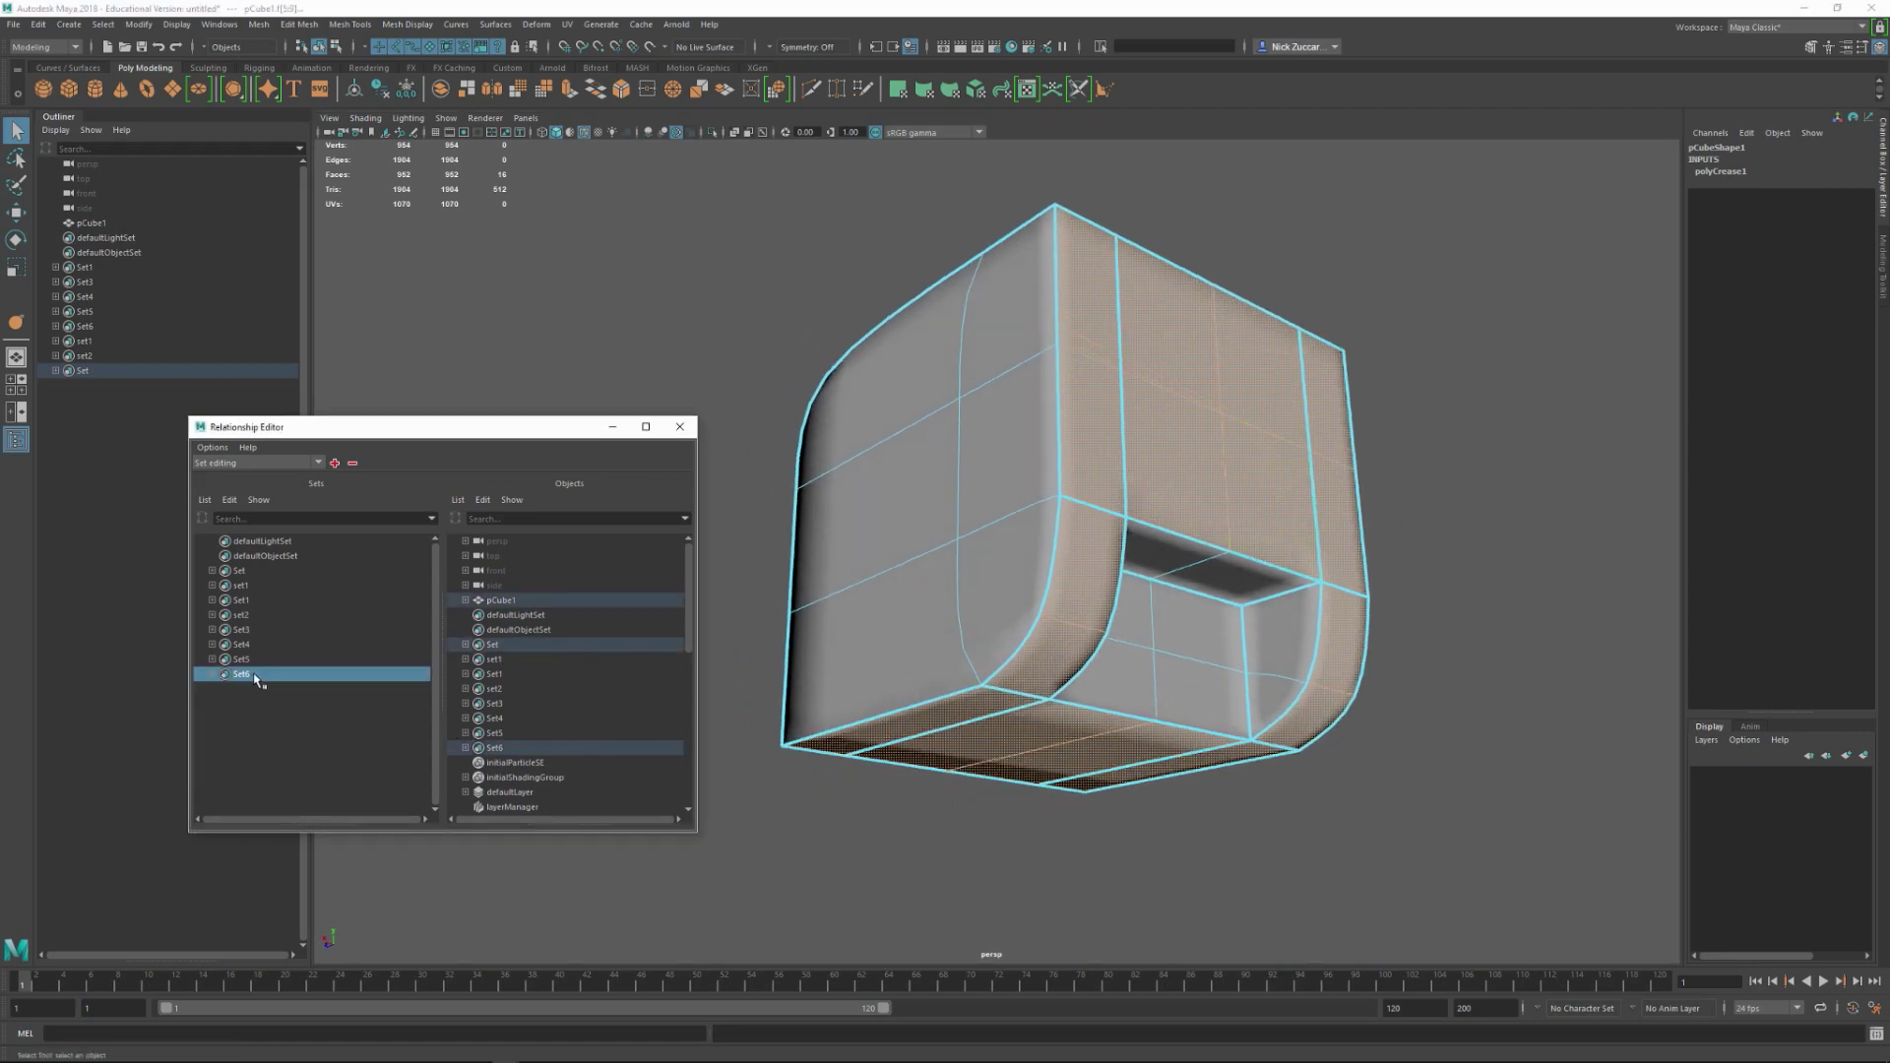
pyautogui.click(728, 388)
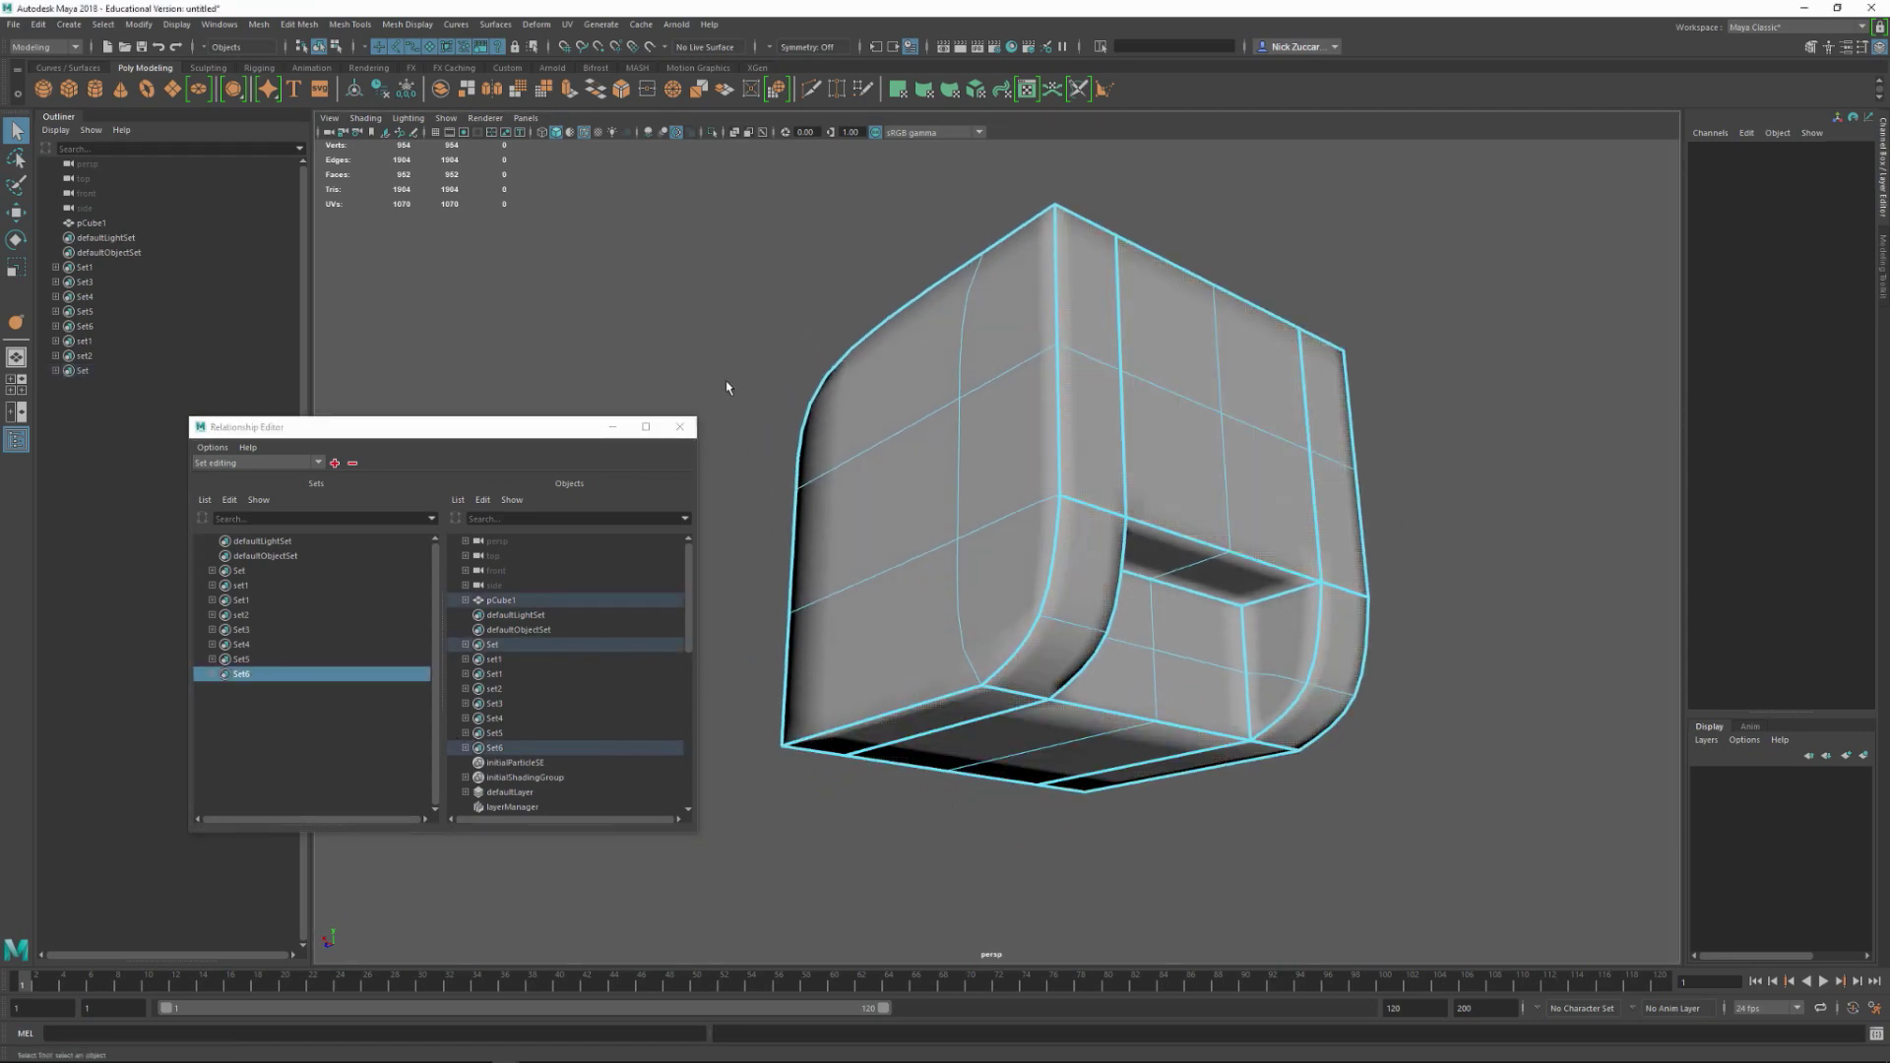
pyautogui.rightClick(259, 684)
pyautogui.click(295, 684)
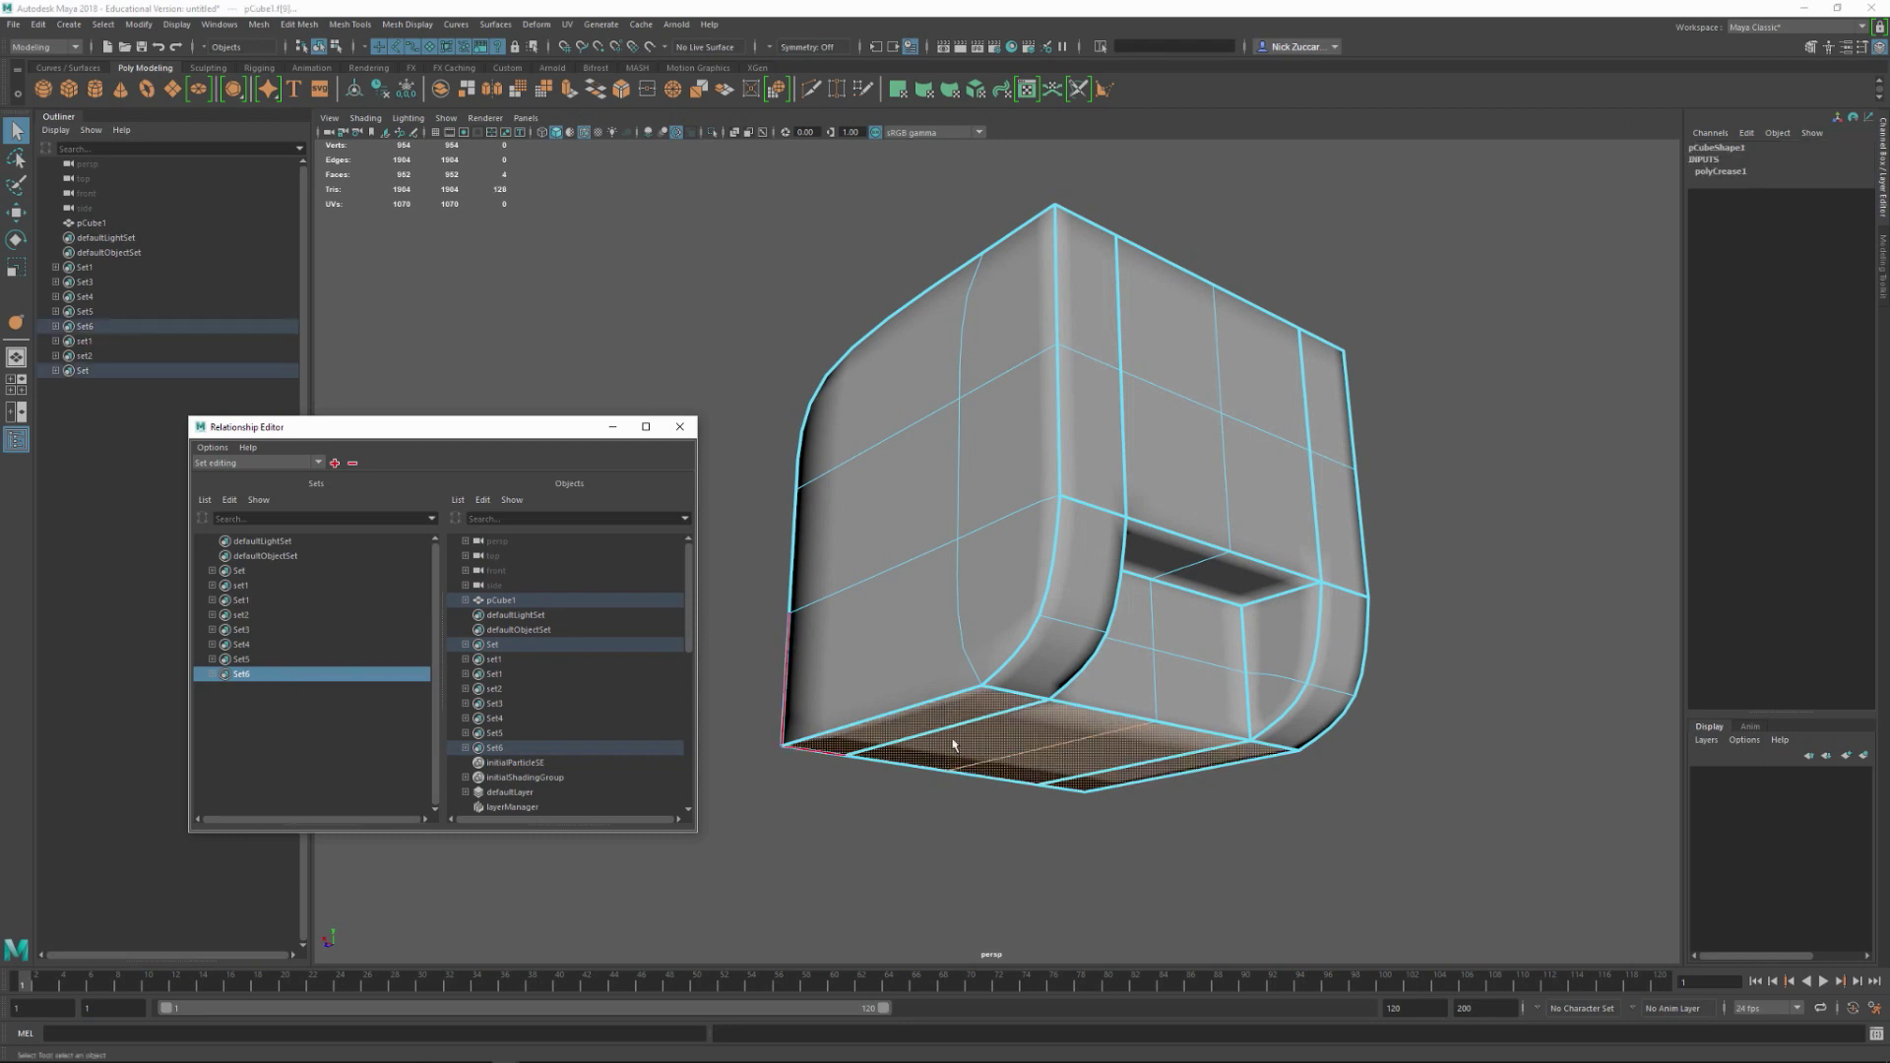
# Step: Select the member faces of Set and inspect them on the armchair's back and underside
pyautogui.click(246, 572)
pyautogui.rightClick(250, 573)
pyautogui.click(258, 575)
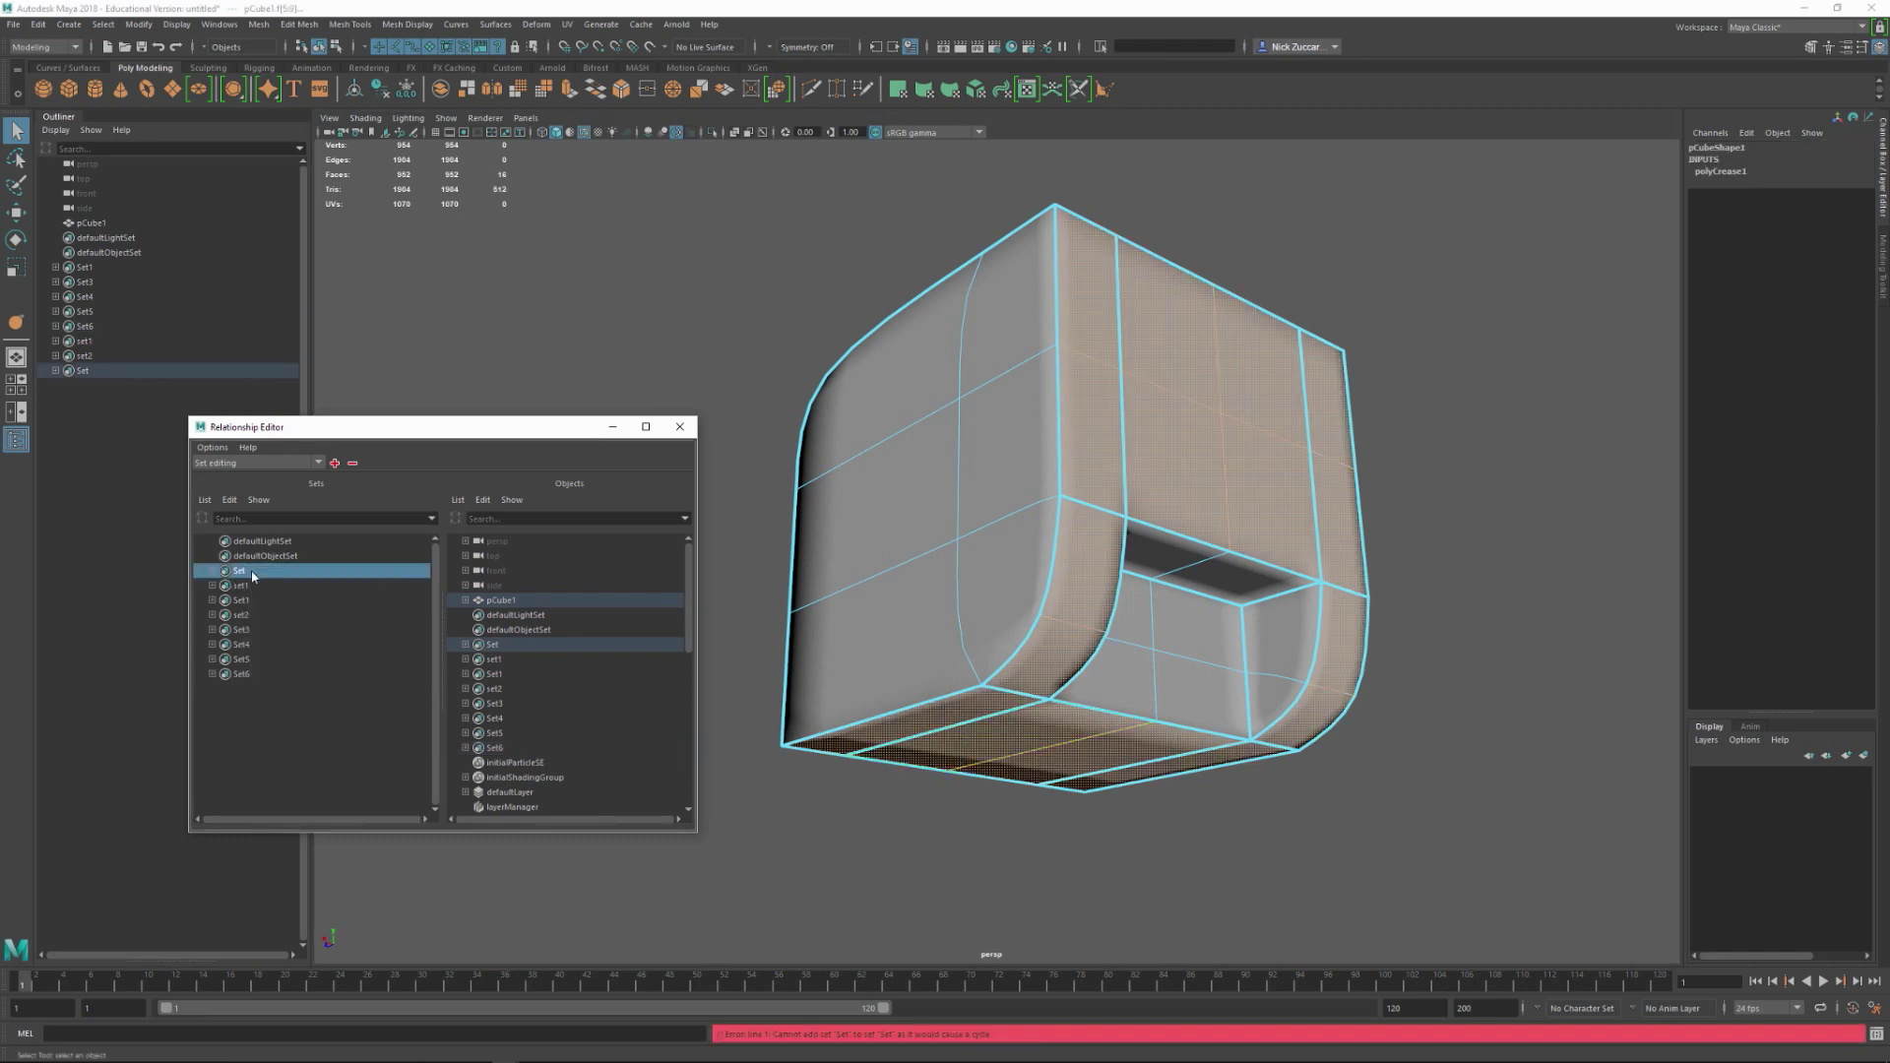
pyautogui.keyDown('alt'); pyautogui.moveTo(994, 630); pyautogui.dragTo(1049, 616); pyautogui.keyUp('alt')
pyautogui.keyDown('alt'); pyautogui.moveTo(1341, 556); pyautogui.dragTo(1065, 519); pyautogui.keyUp('alt')
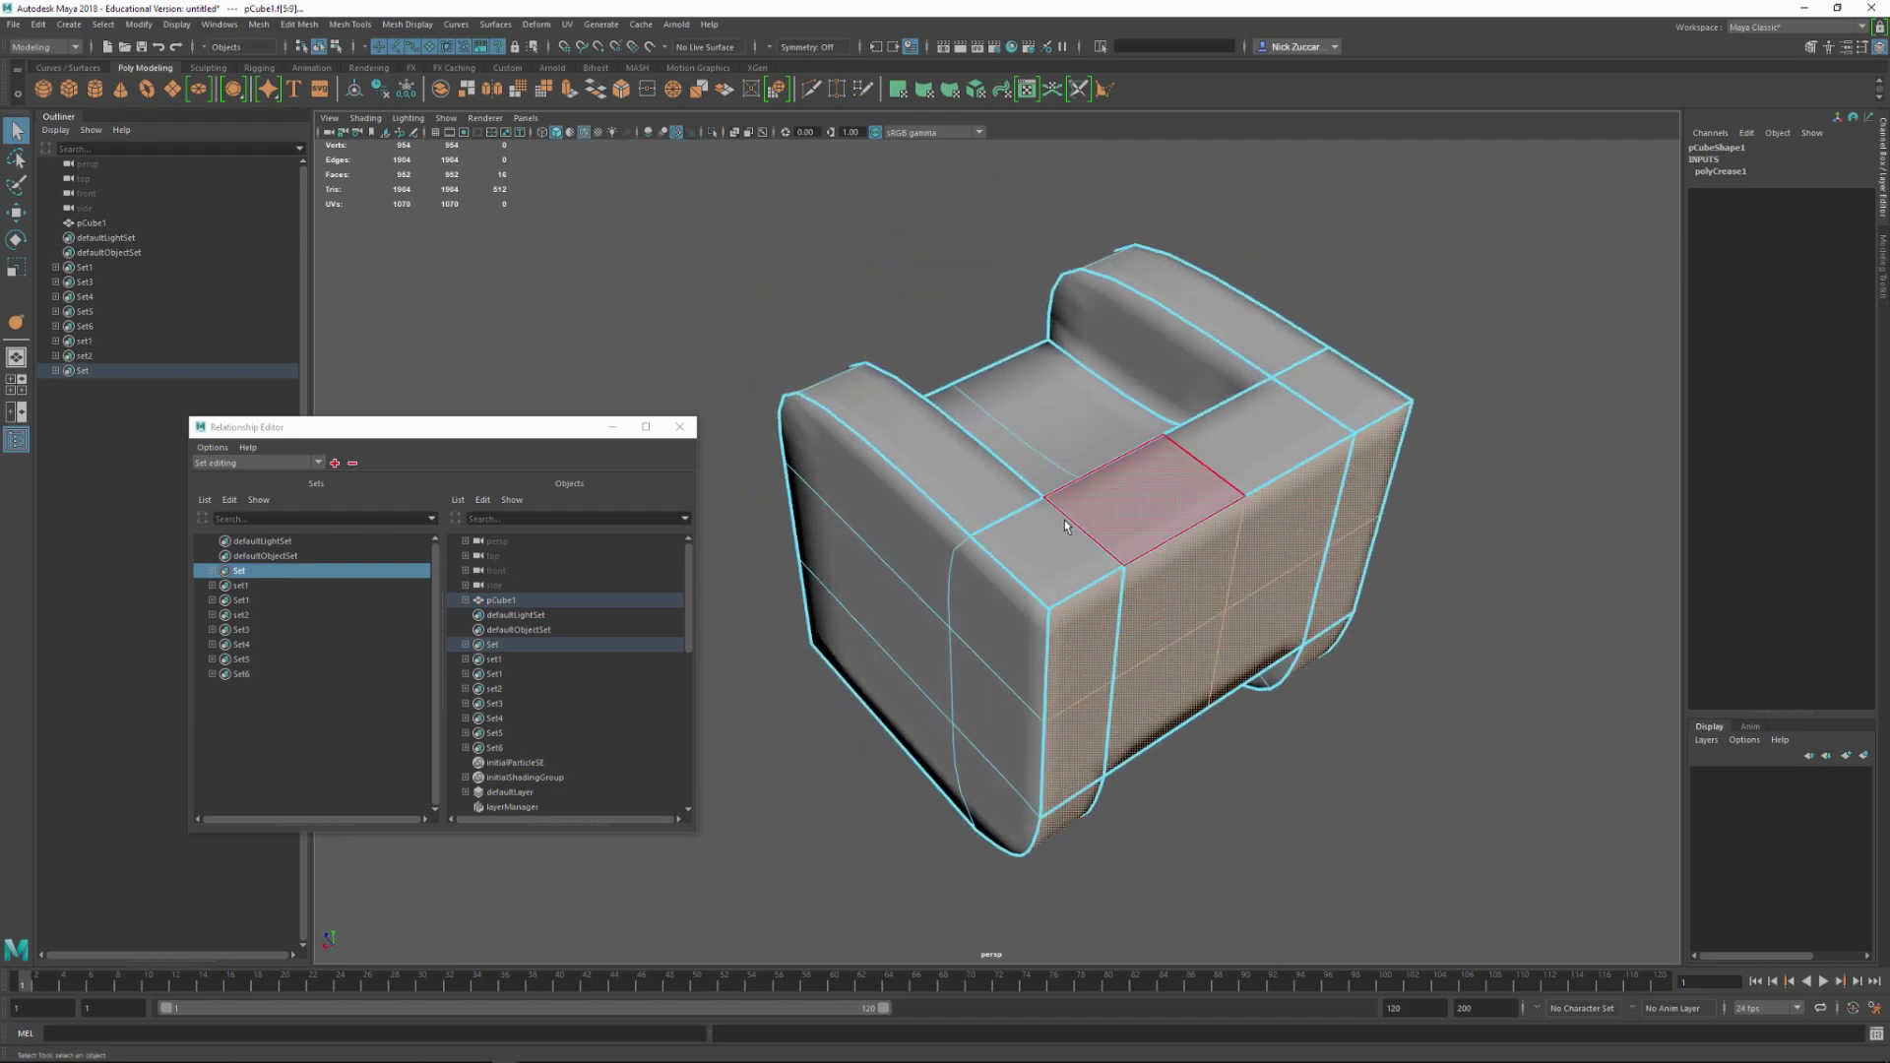
# Step: Select the top faces of both armrests and the backrest and add them to Set
pyautogui.click(918, 445)
pyautogui.keyDown('shift'); pyautogui.click(1213, 455); pyautogui.keyUp('shift')
pyautogui.keyDown('shift'); pyautogui.click(1301, 382); pyautogui.keyUp('shift')
pyautogui.keyDown('shift'); pyautogui.click(1258, 325); pyautogui.keyUp('shift')
pyautogui.keyDown('alt'); pyautogui.moveTo(1477, 369); pyautogui.dragTo(1333, 332); pyautogui.keyUp('alt')
pyautogui.keyDown('ctrl'); pyautogui.moveTo(960, 624); pyautogui.dragTo(1172, 699); pyautogui.keyUp('ctrl')
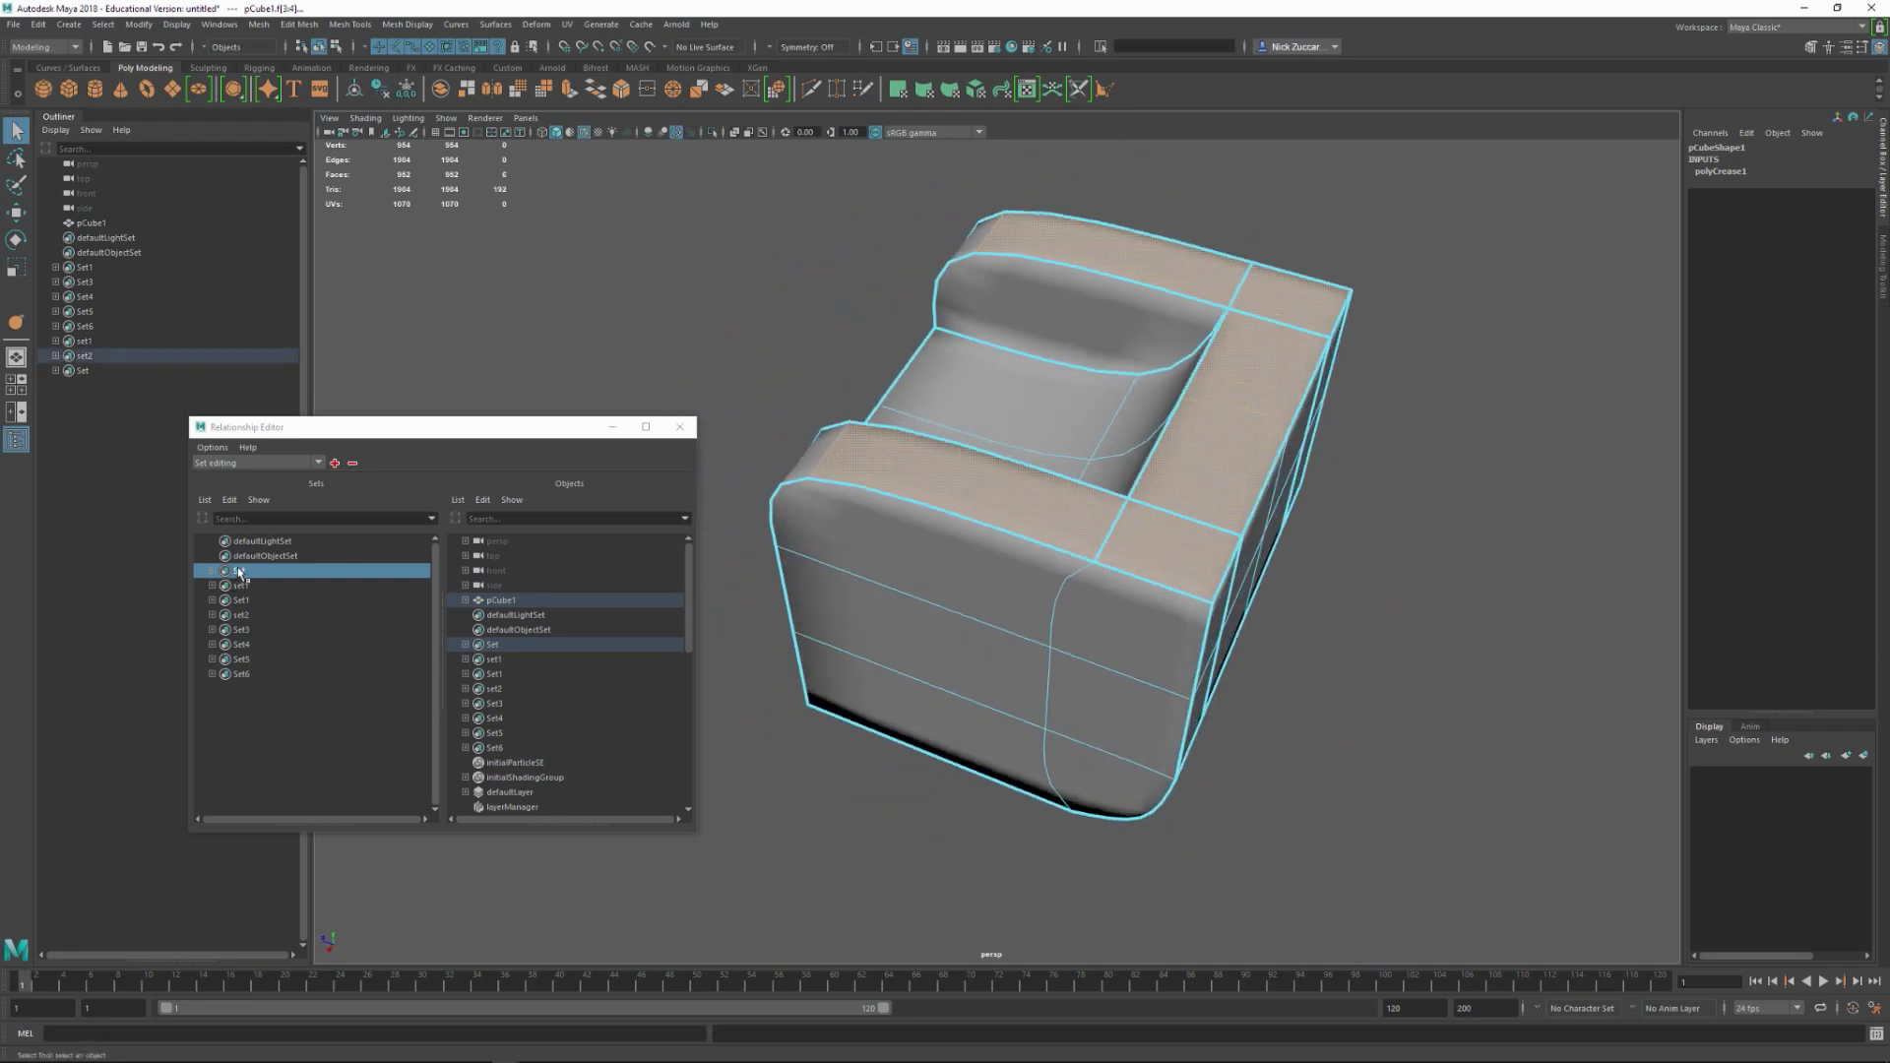
pyautogui.click(229, 500)
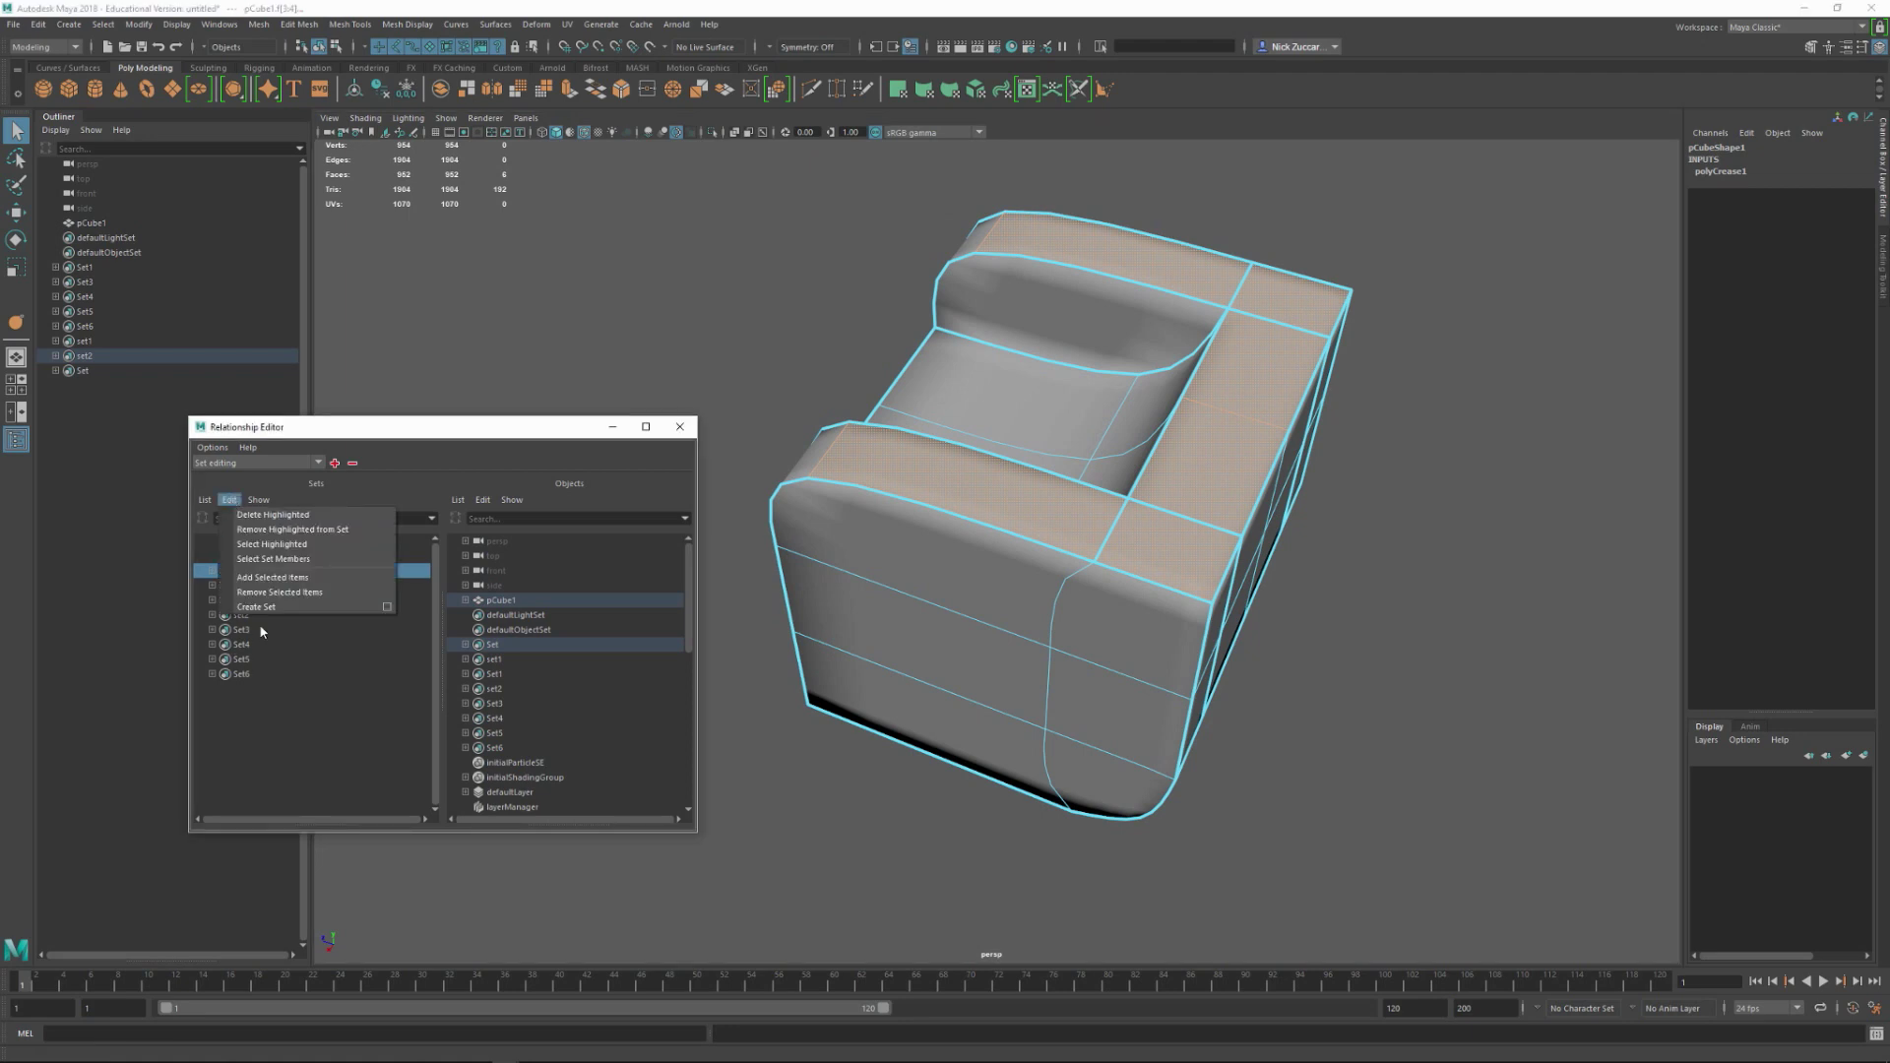
pyautogui.click(294, 578)
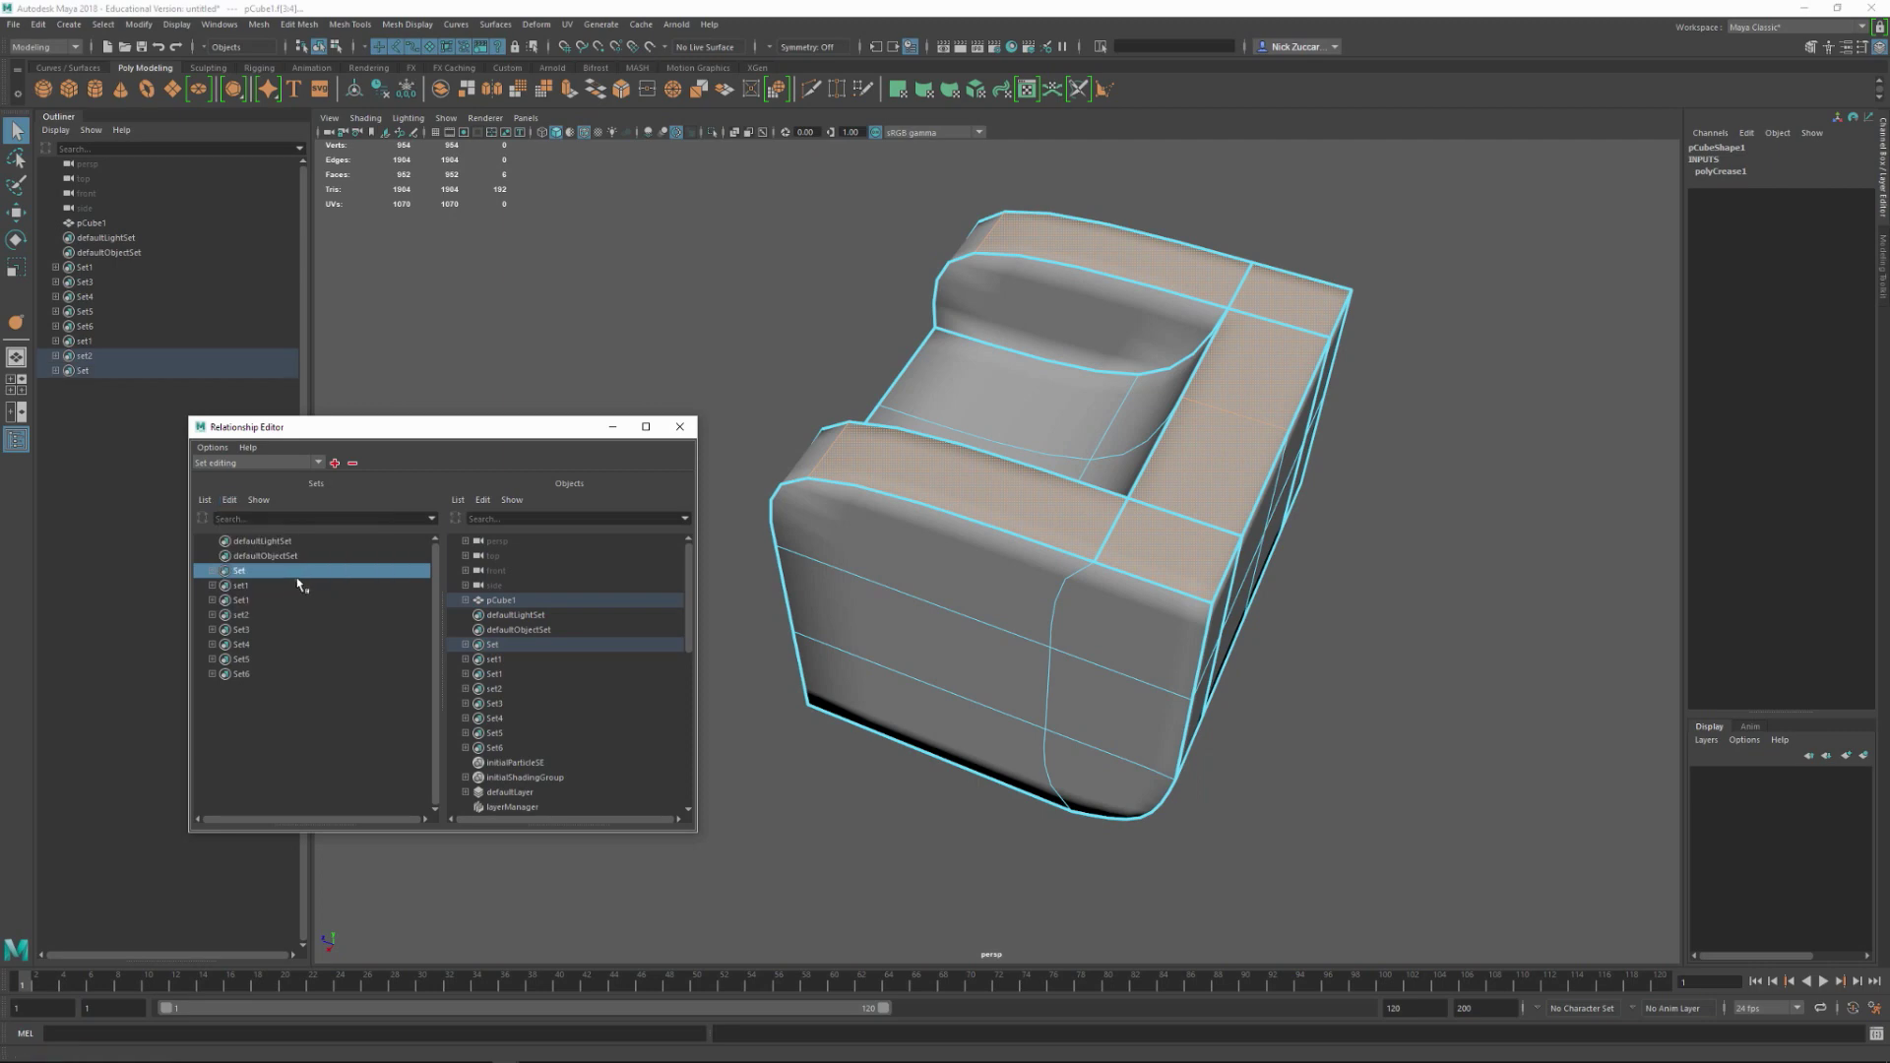
# Step: Reselect the members of Set and check its faces around the armchair
pyautogui.rightClick(251, 579)
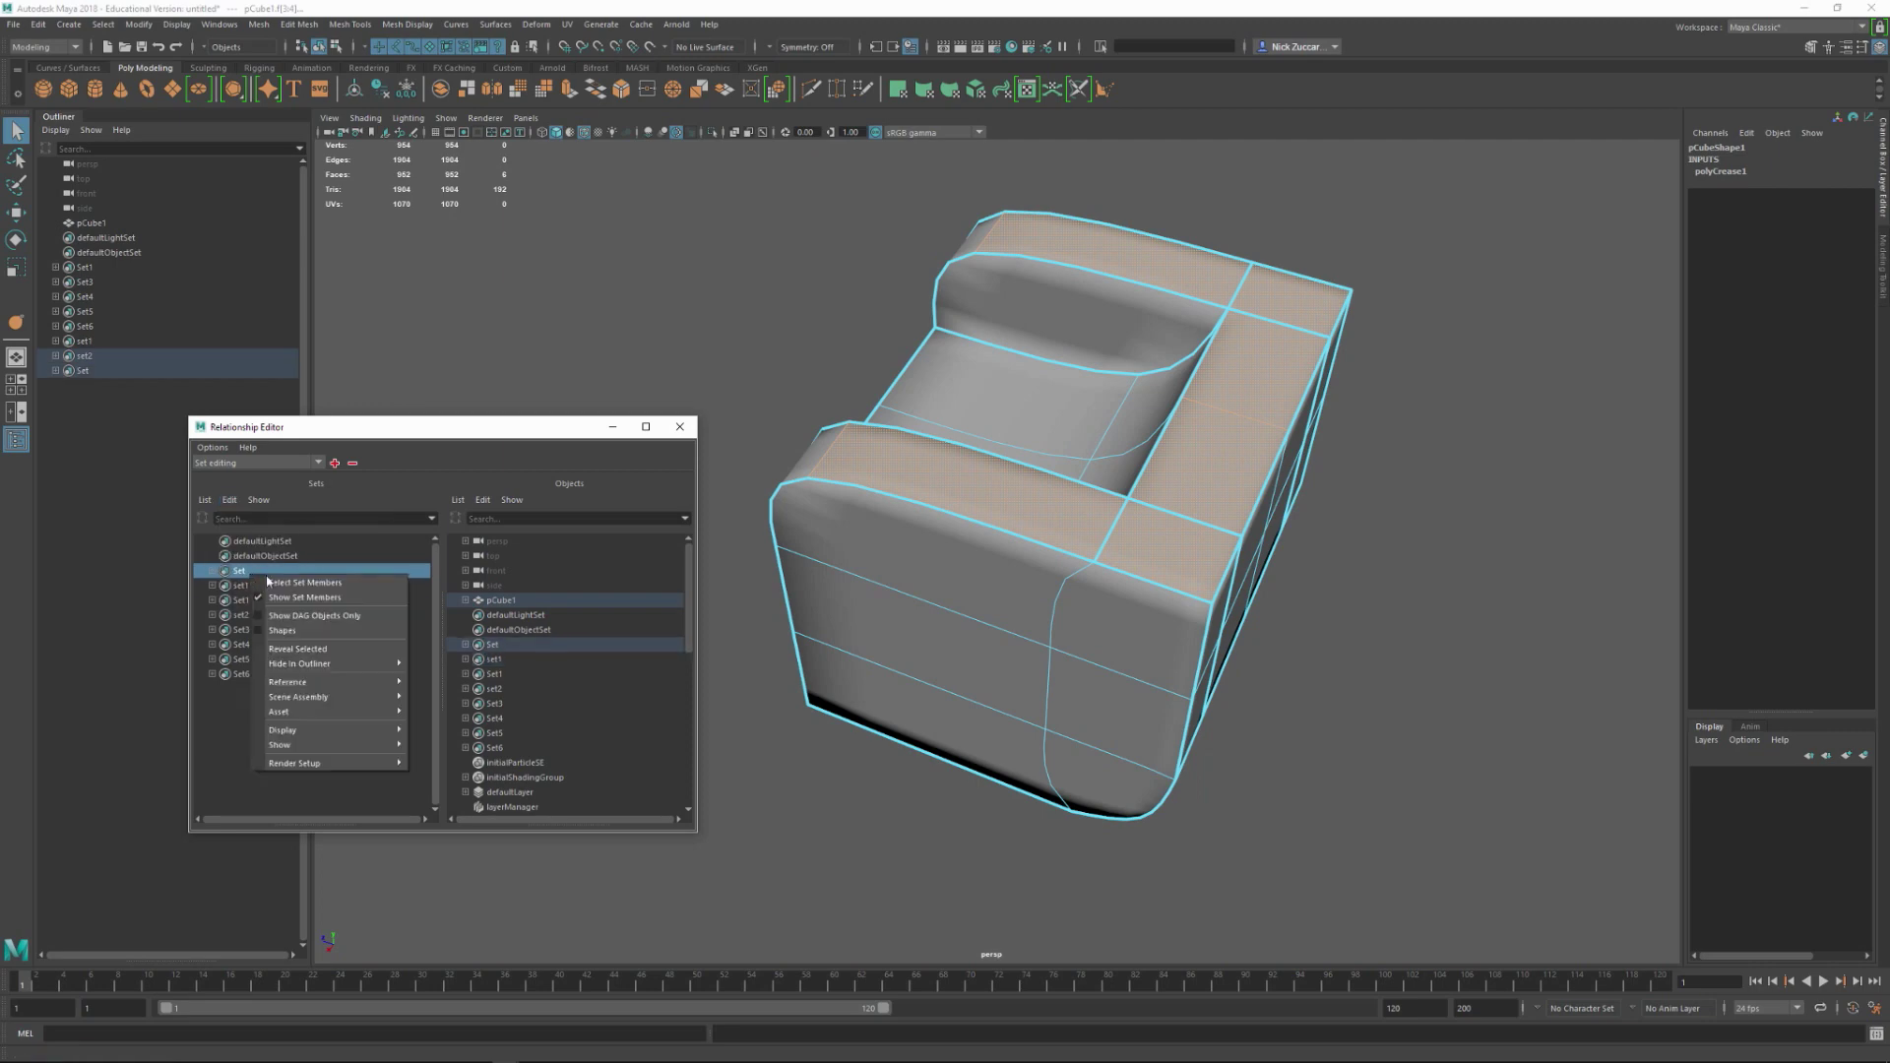
pyautogui.click(291, 588)
pyautogui.keyDown('alt'); pyautogui.moveTo(1335, 727); pyautogui.dragTo(1436, 751); pyautogui.keyUp('alt')
pyautogui.keyDown('alt'); pyautogui.moveTo(1298, 758); pyautogui.dragTo(1226, 746); pyautogui.keyUp('alt')
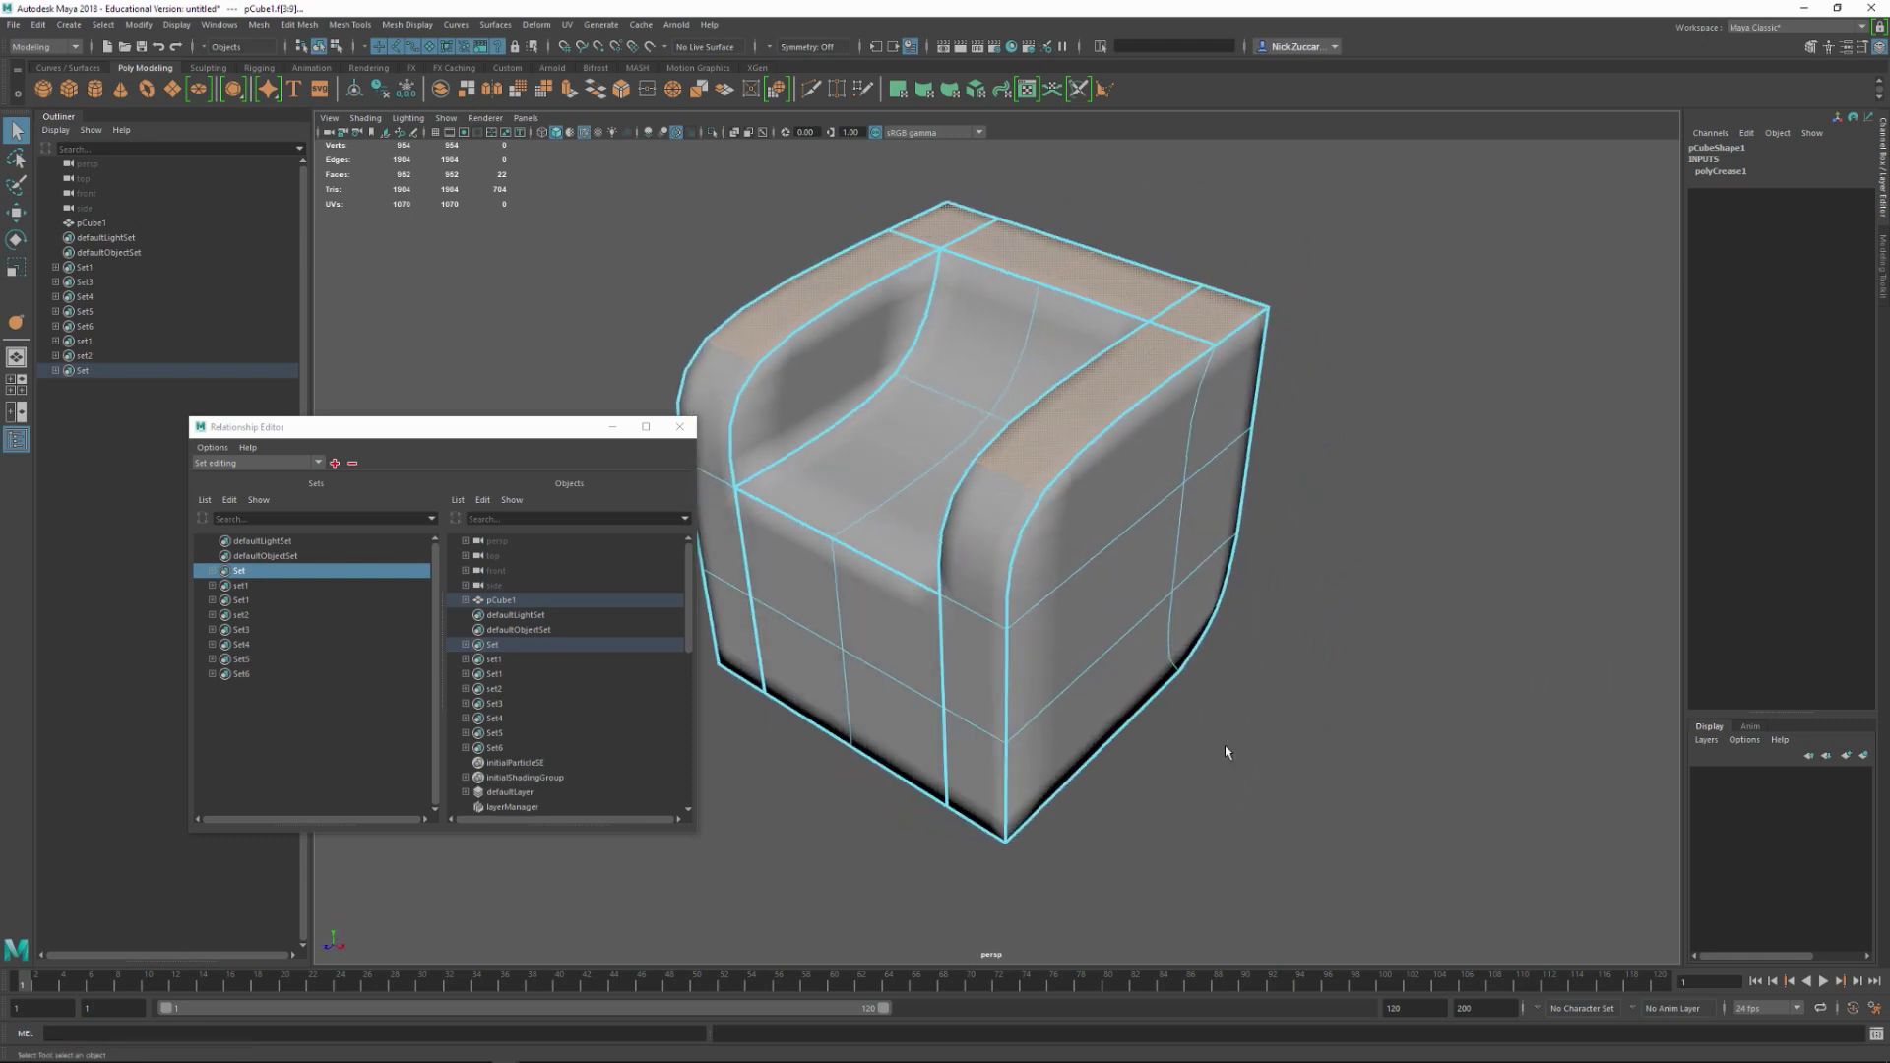
# Step: Select the members of set1 and of Set1 one after the other to compare their faces
pyautogui.click(238, 585)
pyautogui.rightClick(251, 592)
pyautogui.click(285, 593)
pyautogui.keyDown('alt'); pyautogui.moveTo(1083, 669); pyautogui.dragTo(1239, 619); pyautogui.keyUp('alt')
pyautogui.click(241, 599)
pyautogui.rightClick(250, 607)
pyautogui.click(295, 612)
pyautogui.keyDown('alt'); pyautogui.moveTo(1102, 768); pyautogui.dragTo(886, 768); pyautogui.keyUp('alt')
# Step: Select the members of set2, check its faces, and close the Relationship Editor
pyautogui.rightClick(264, 616)
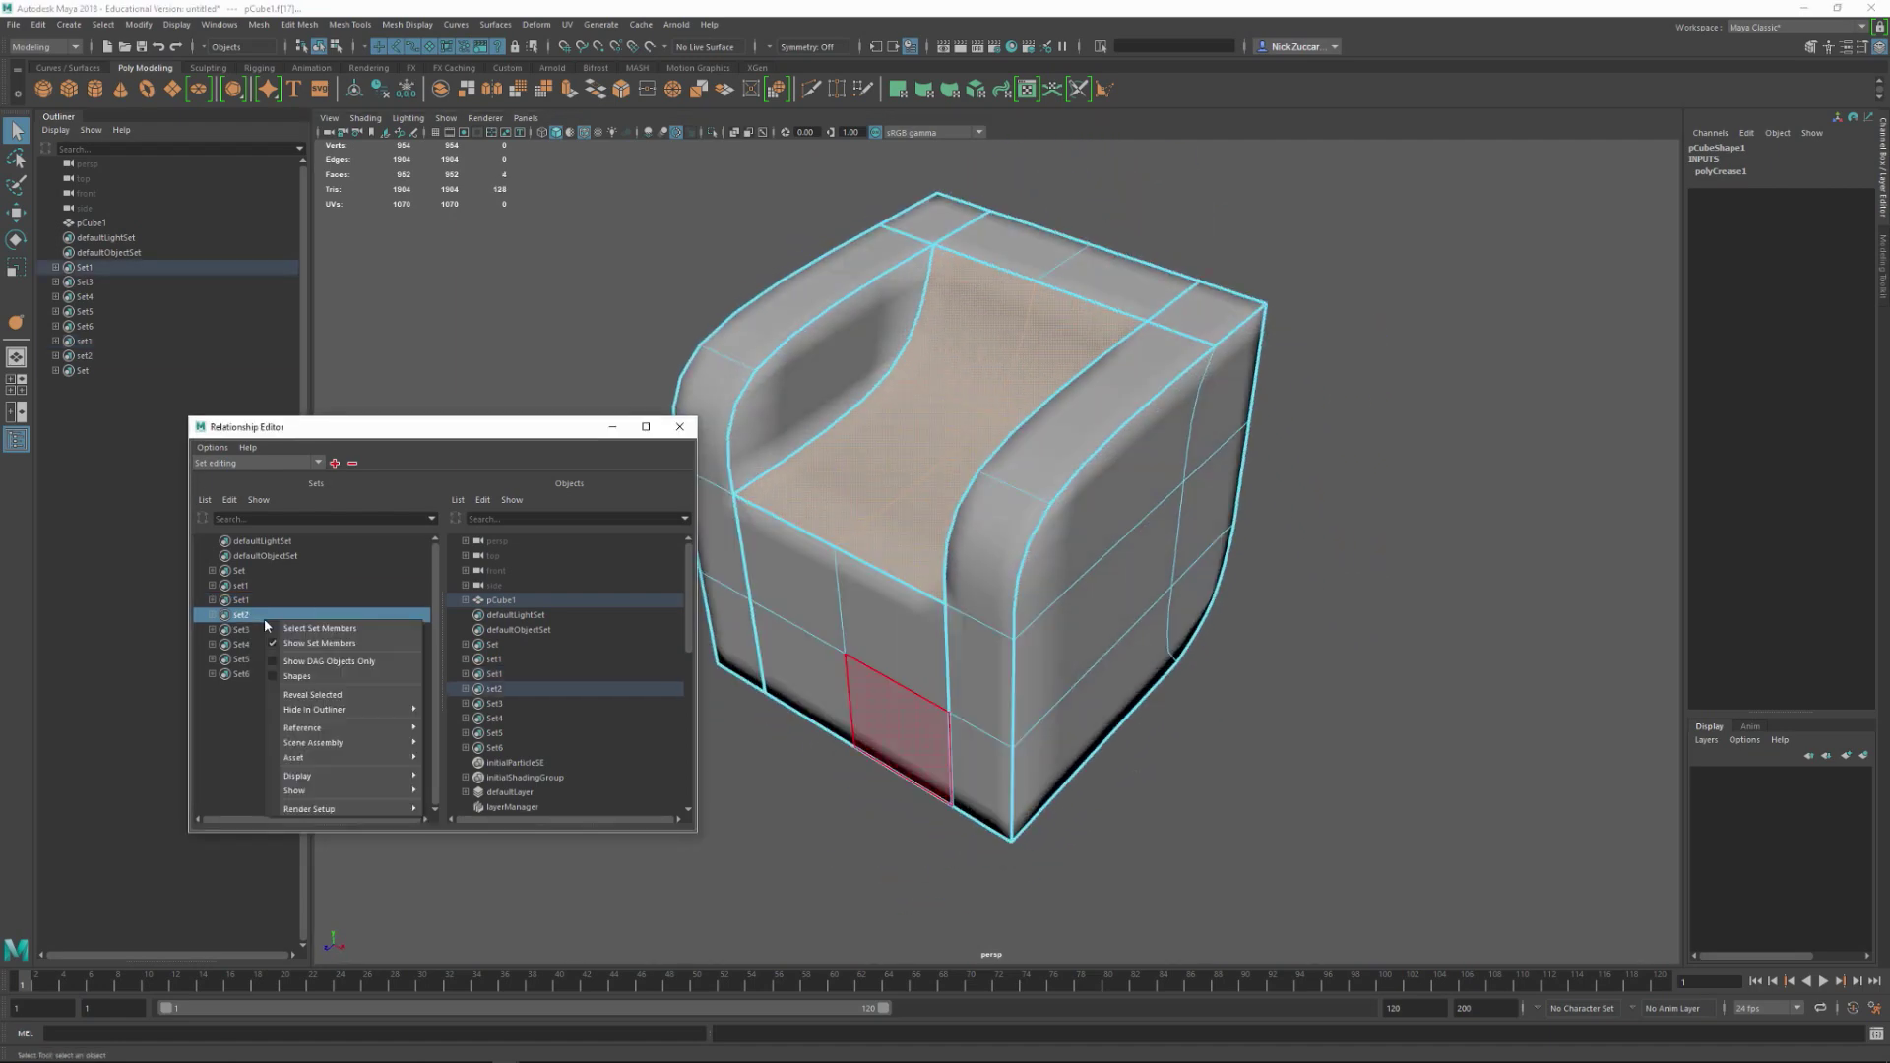
pyautogui.click(296, 627)
pyautogui.keyDown('alt'); pyautogui.moveTo(925, 679); pyautogui.dragTo(1024, 664); pyautogui.keyUp('alt')
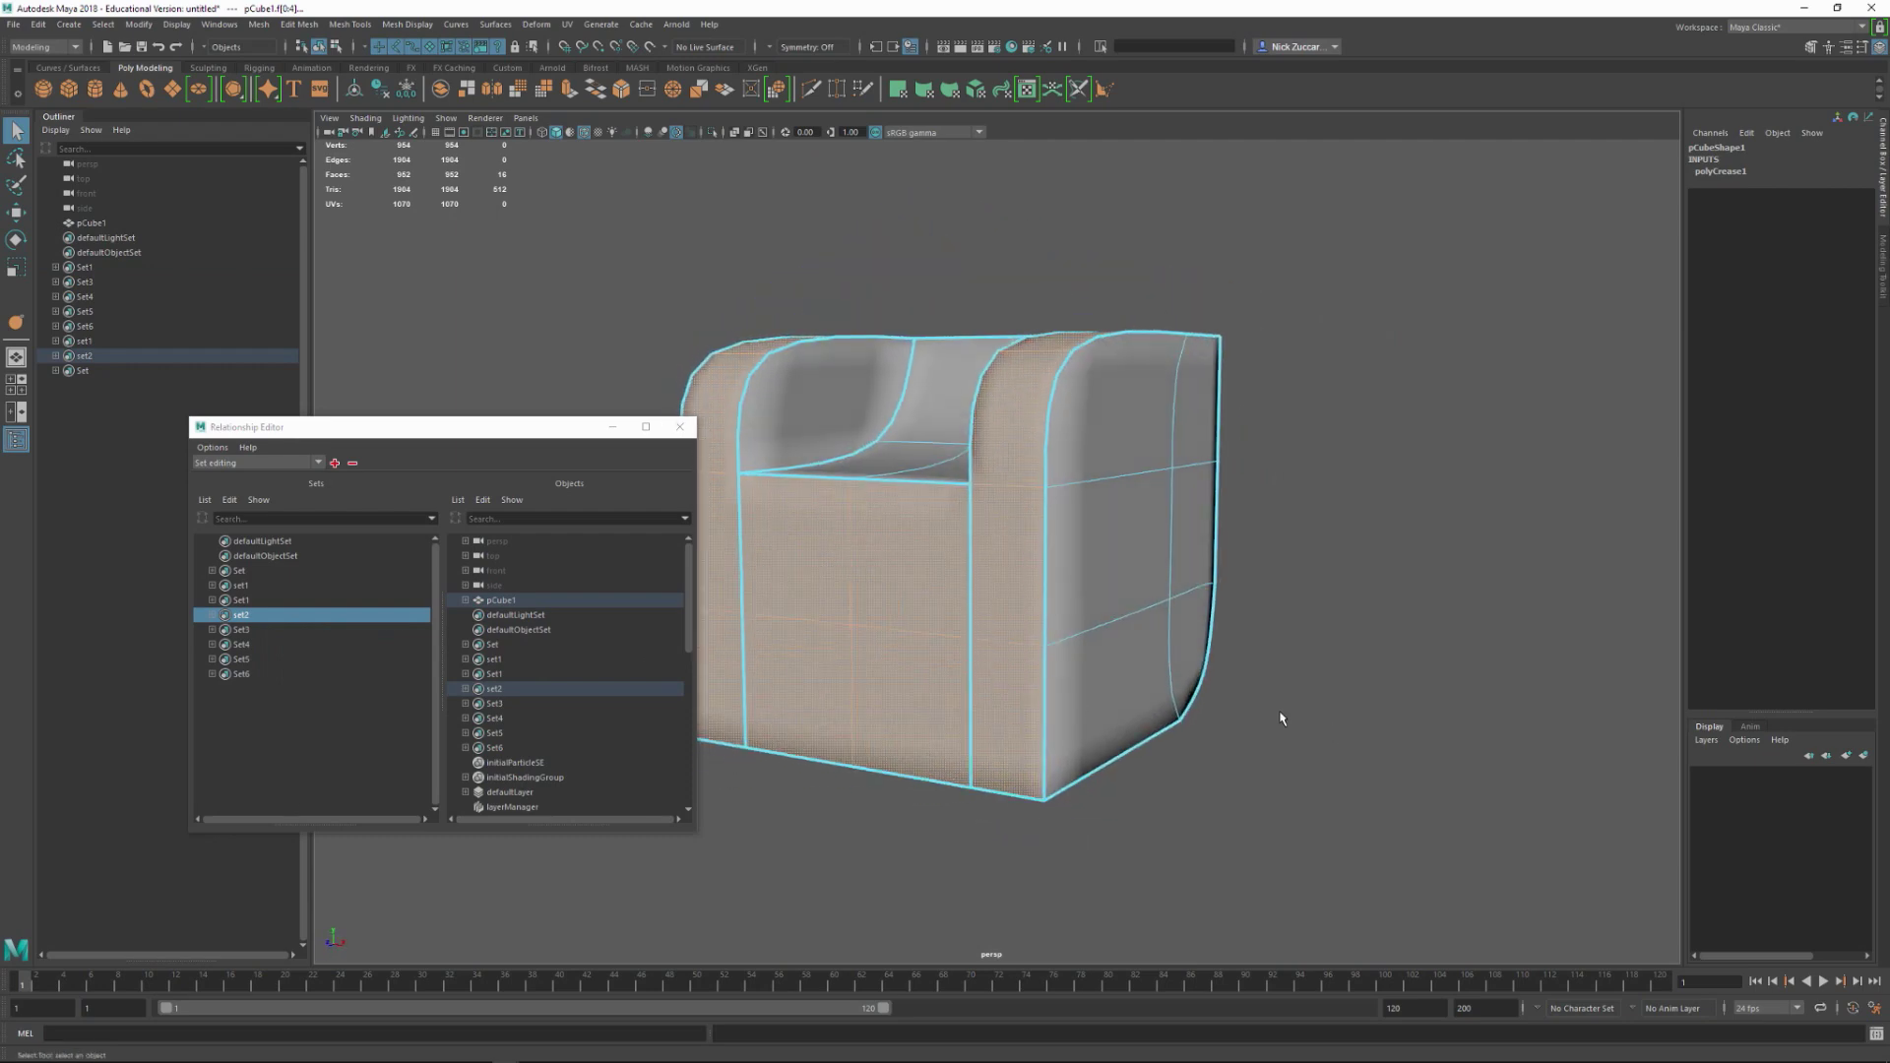
pyautogui.click(679, 426)
# Step: Clear the face selection, return to object selection and select the whole armchair mesh
pyautogui.keyDown('alt'); pyautogui.moveTo(847, 413); pyautogui.dragTo(906, 321); pyautogui.keyUp('alt')
pyautogui.press('F8')
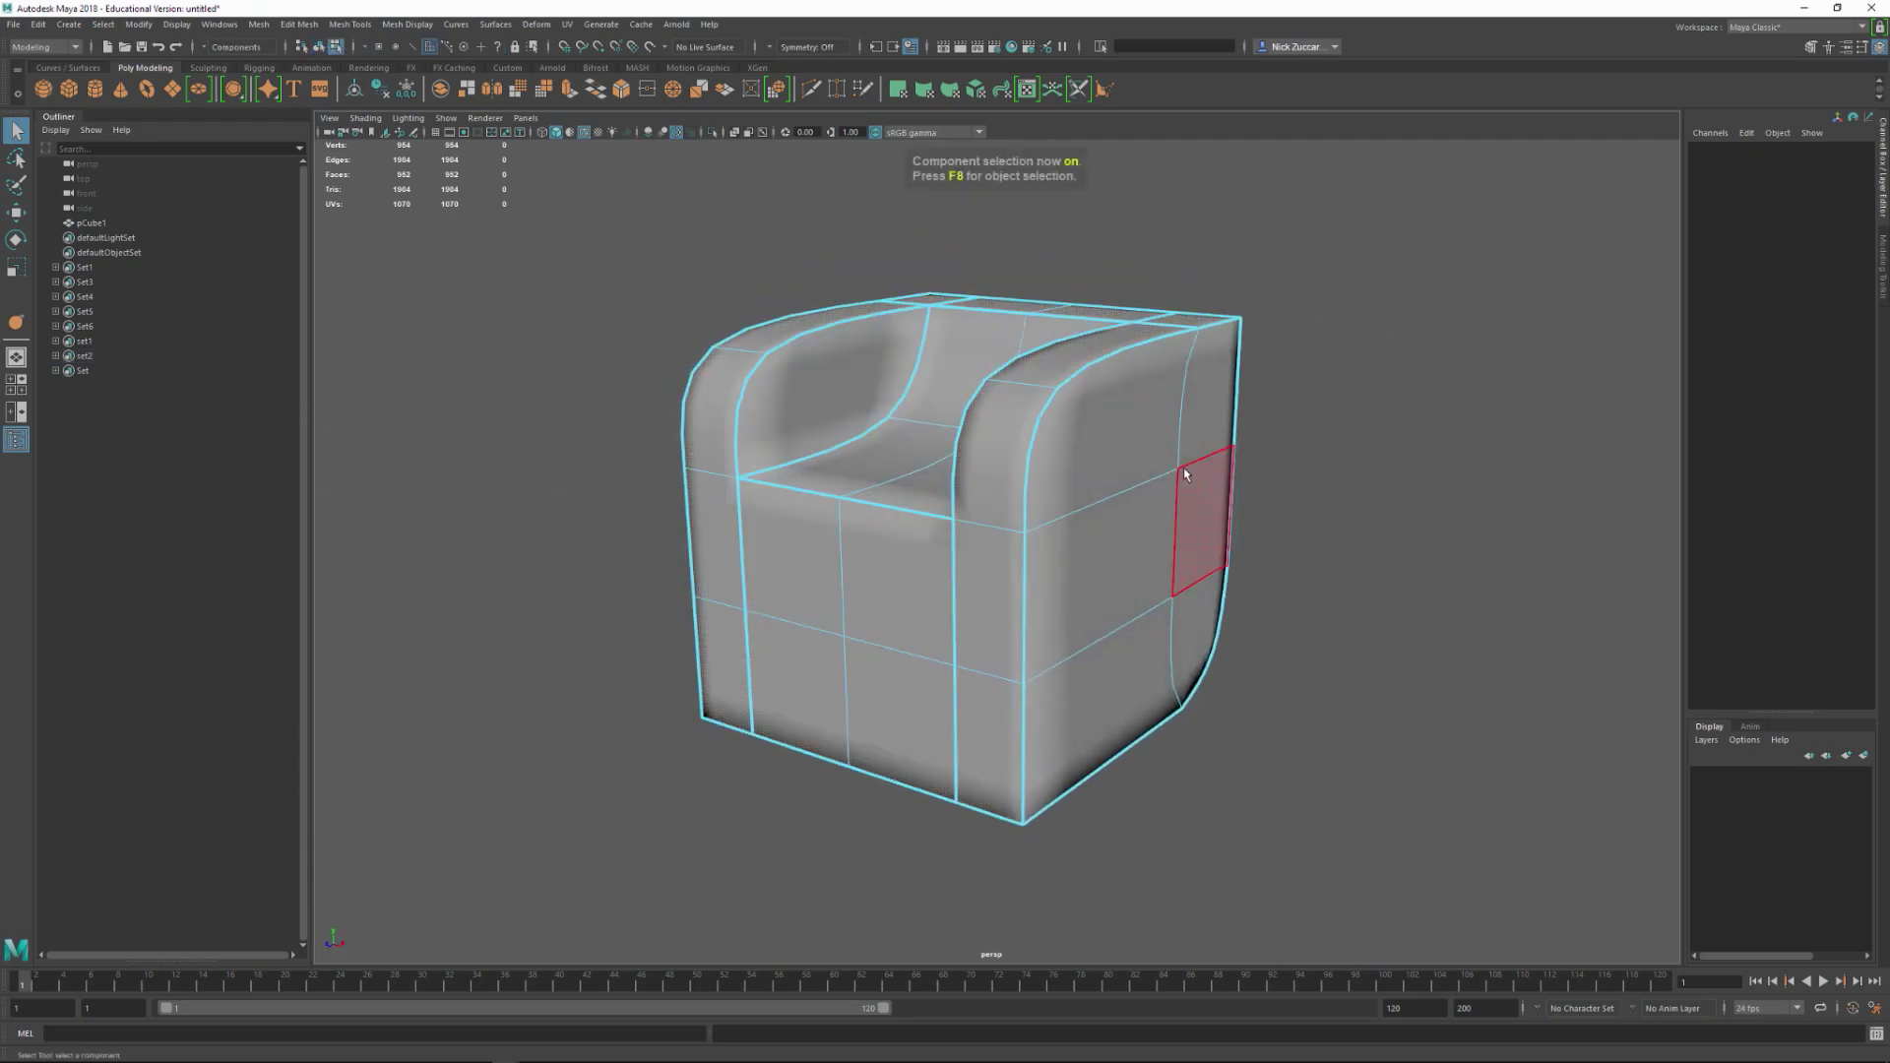
pyautogui.press('F8')
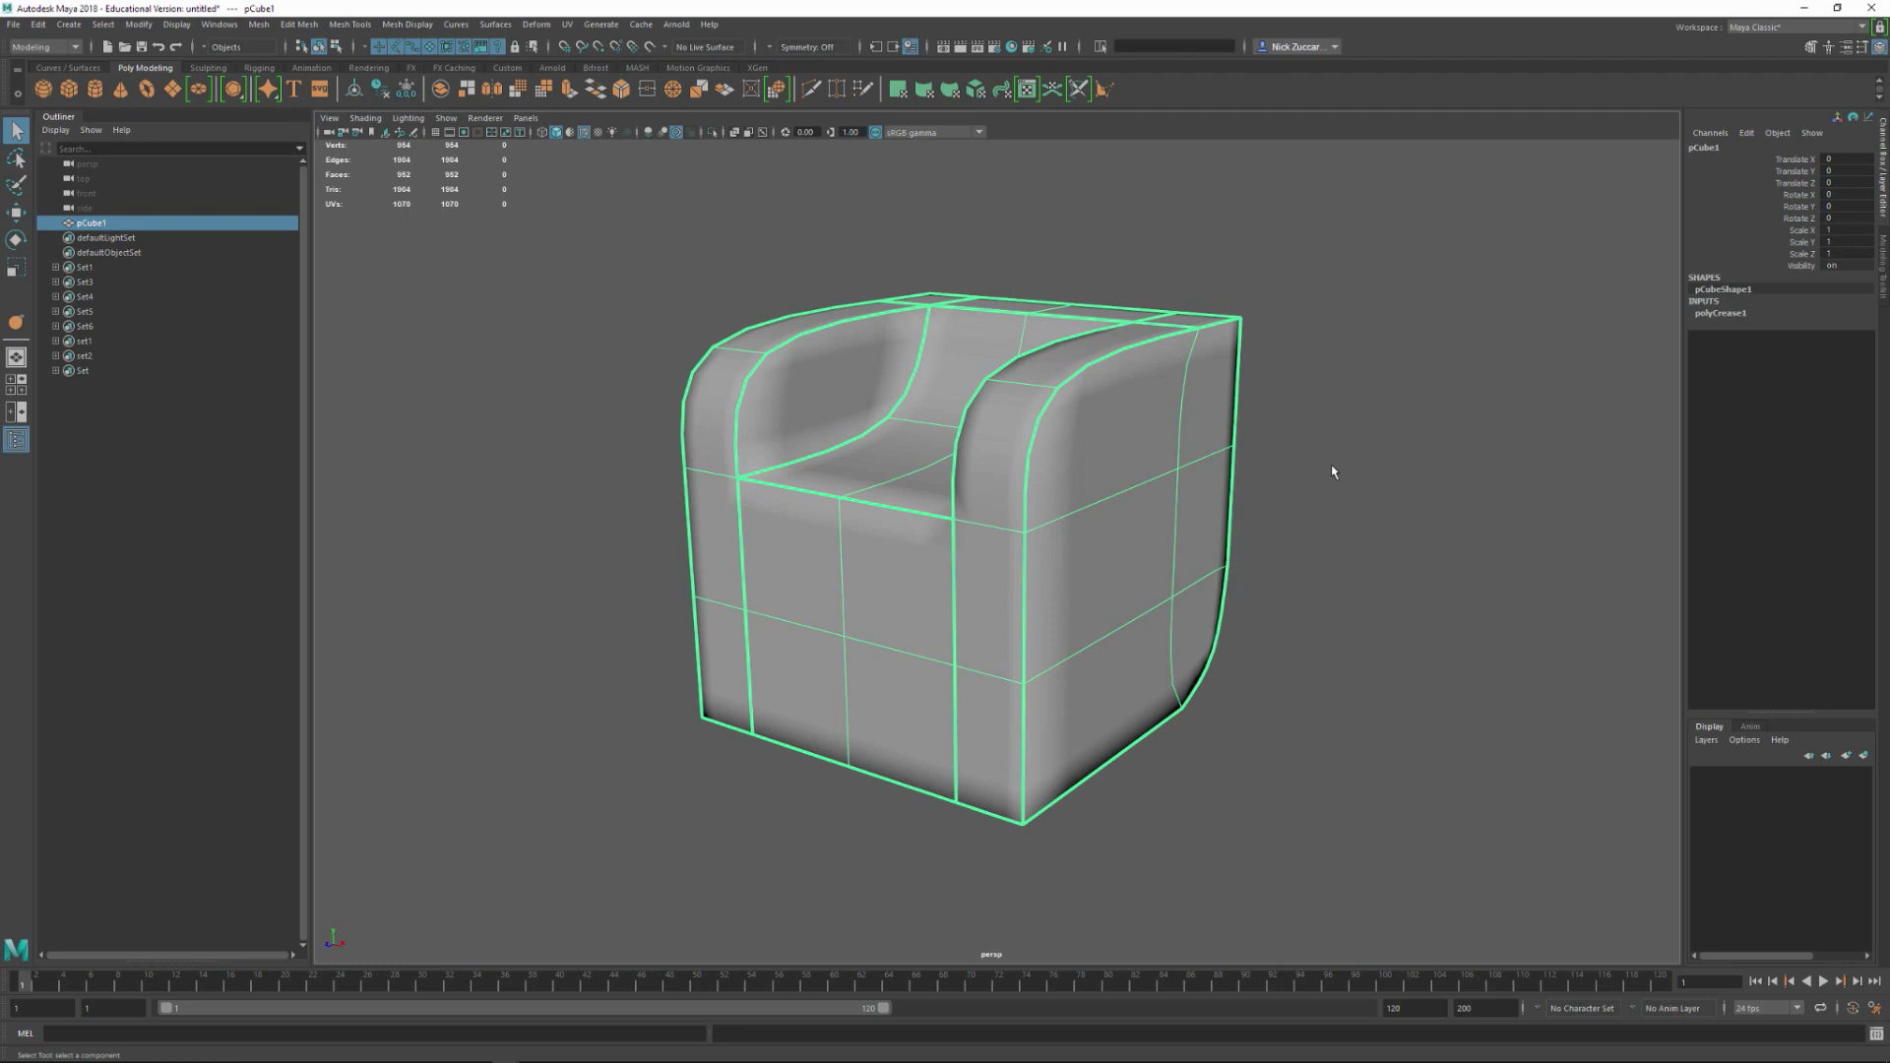
pyautogui.keyDown('alt'); pyautogui.moveTo(1303, 418); pyautogui.dragTo(1335, 420); pyautogui.keyUp('alt')
pyautogui.click(1400, 405)
pyautogui.click(857, 592)
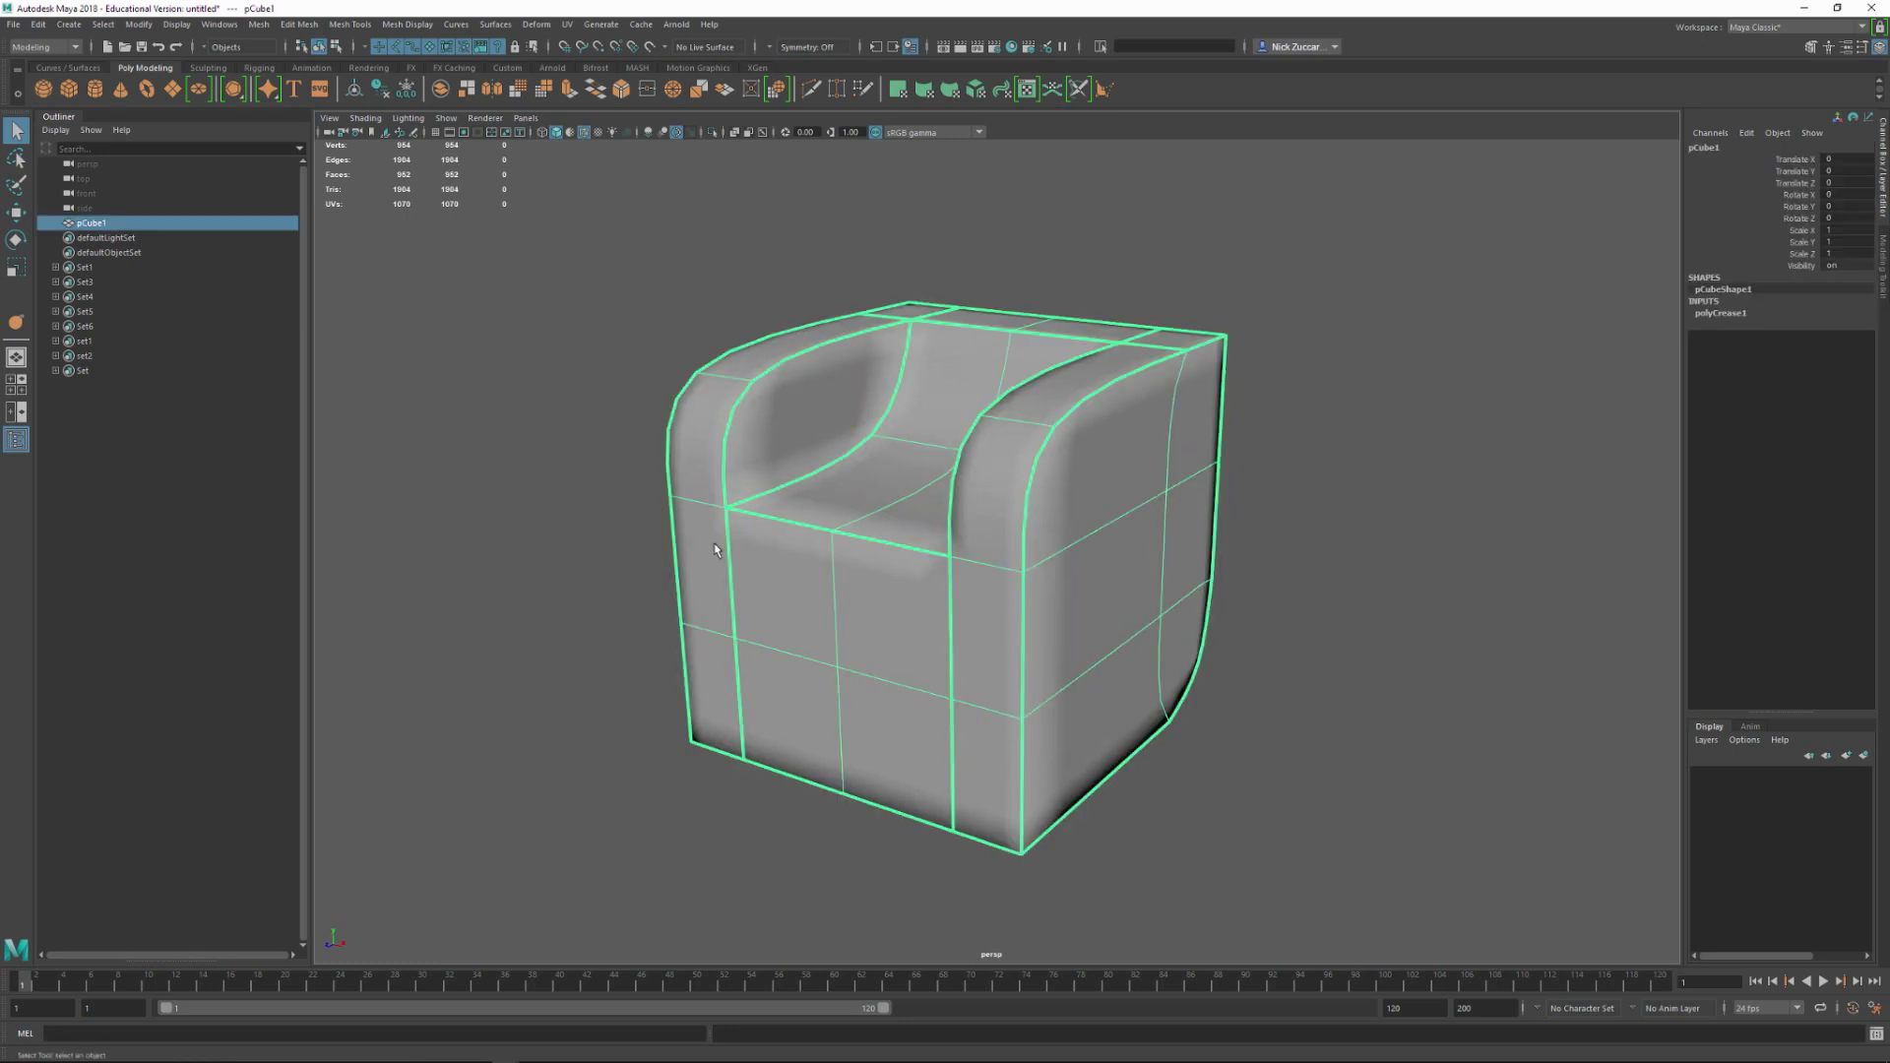
# Step: Try to export the selected armchair as a mayaAscii file, choosing cube.ma on the Desktop as the file
pyautogui.click(13, 24)
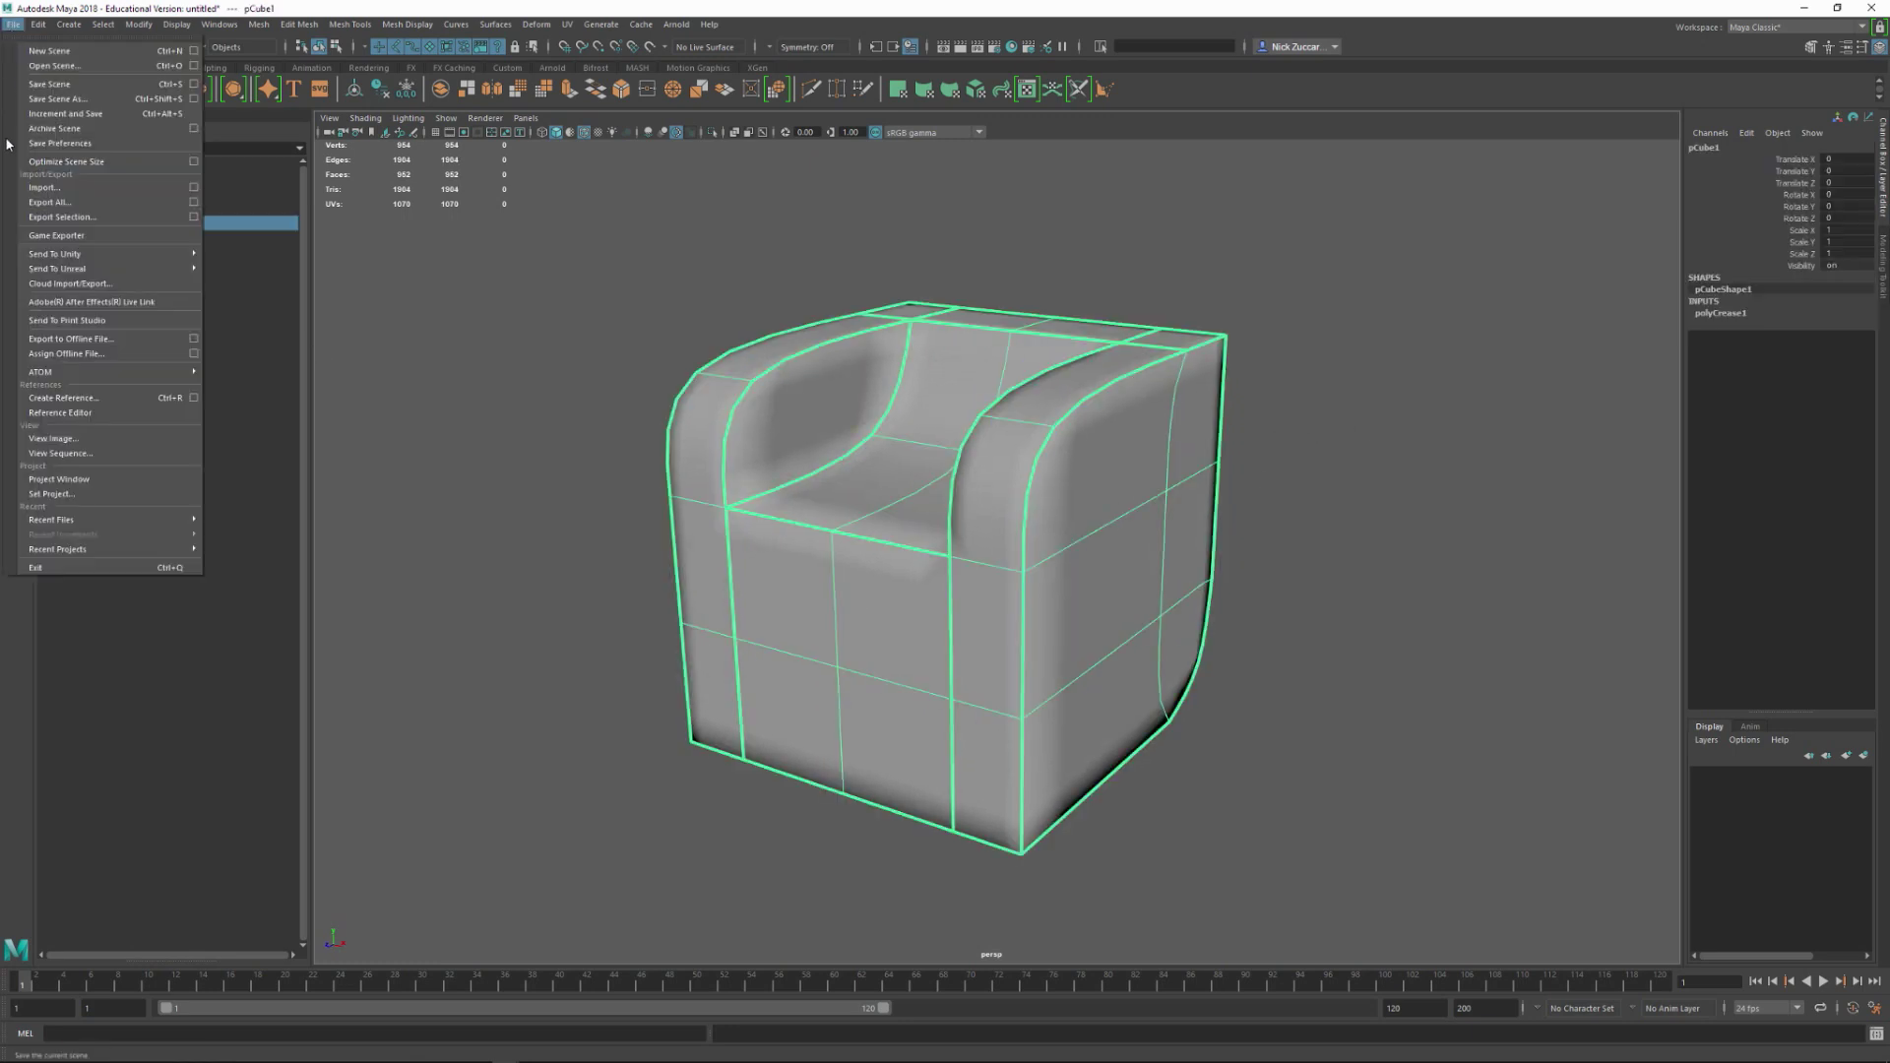
pyautogui.click(193, 217)
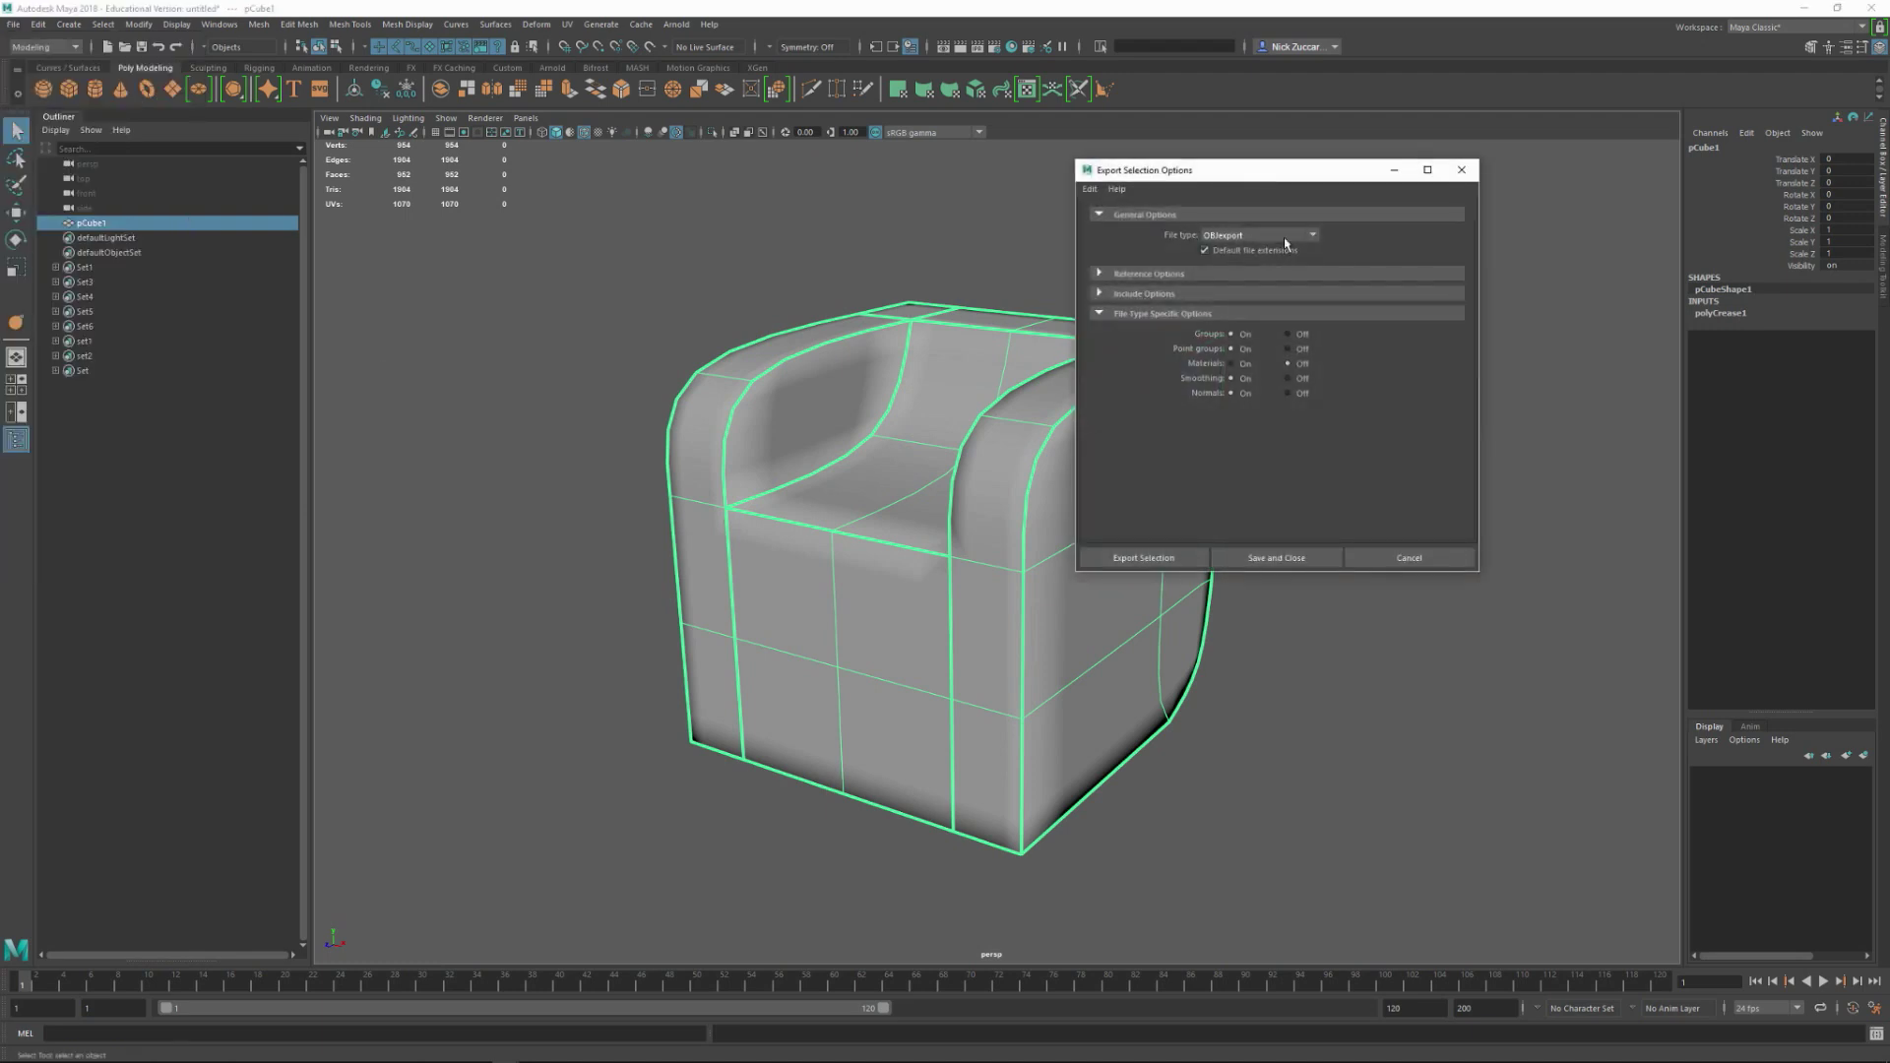
pyautogui.click(1295, 234)
pyautogui.scroll(5, 1283, 365)
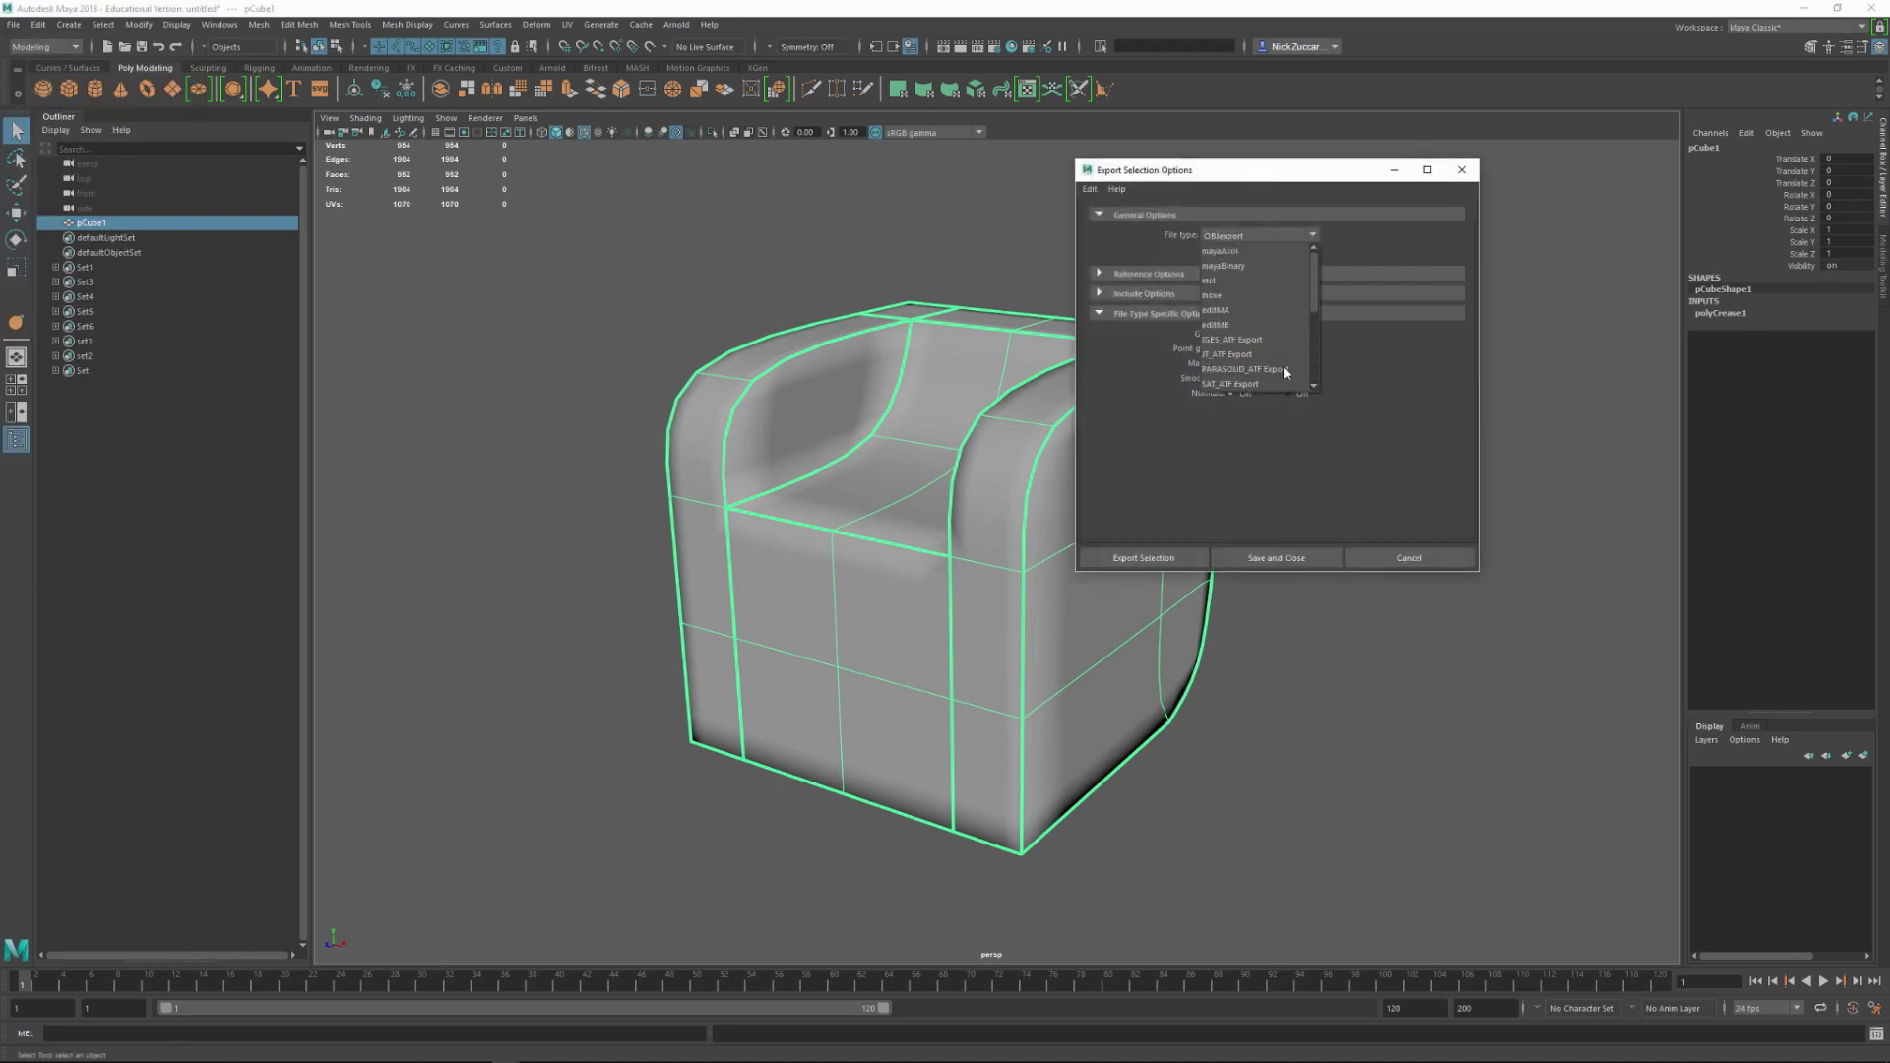
pyautogui.click(1253, 251)
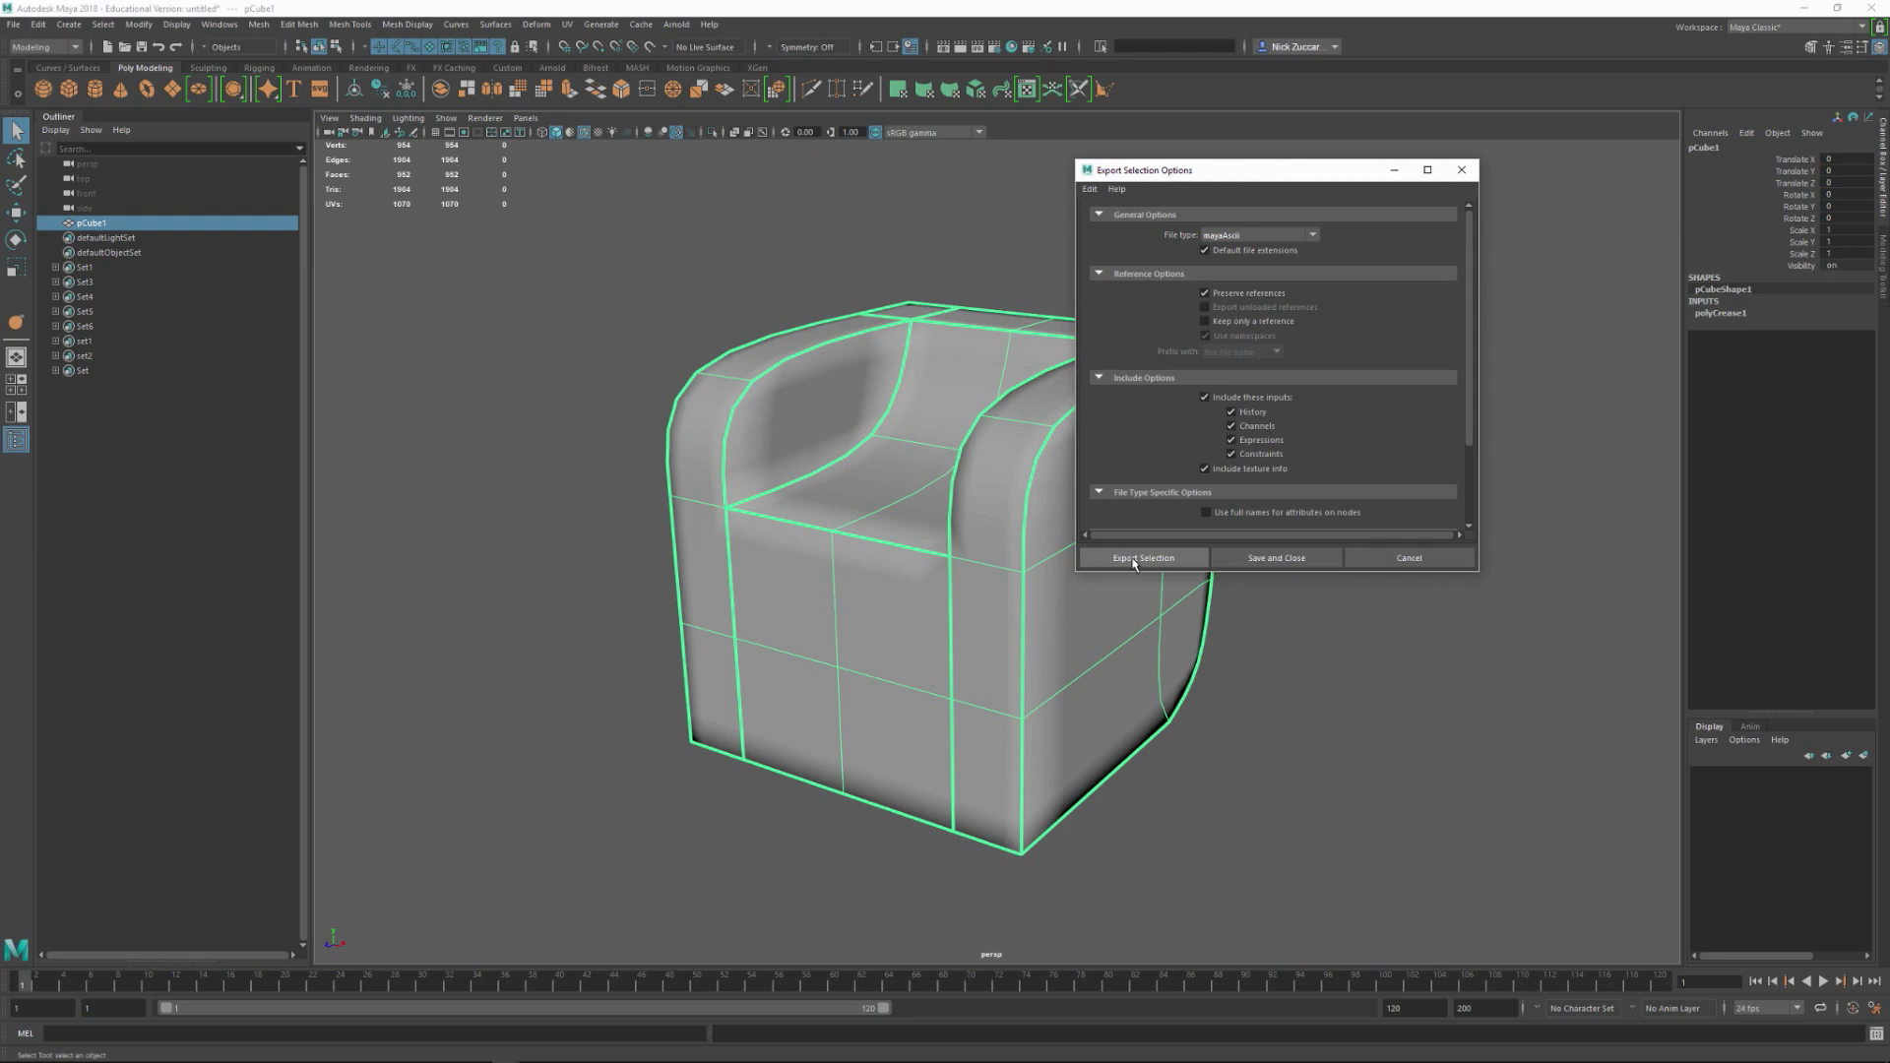
pyautogui.click(1142, 558)
pyautogui.click(330, 397)
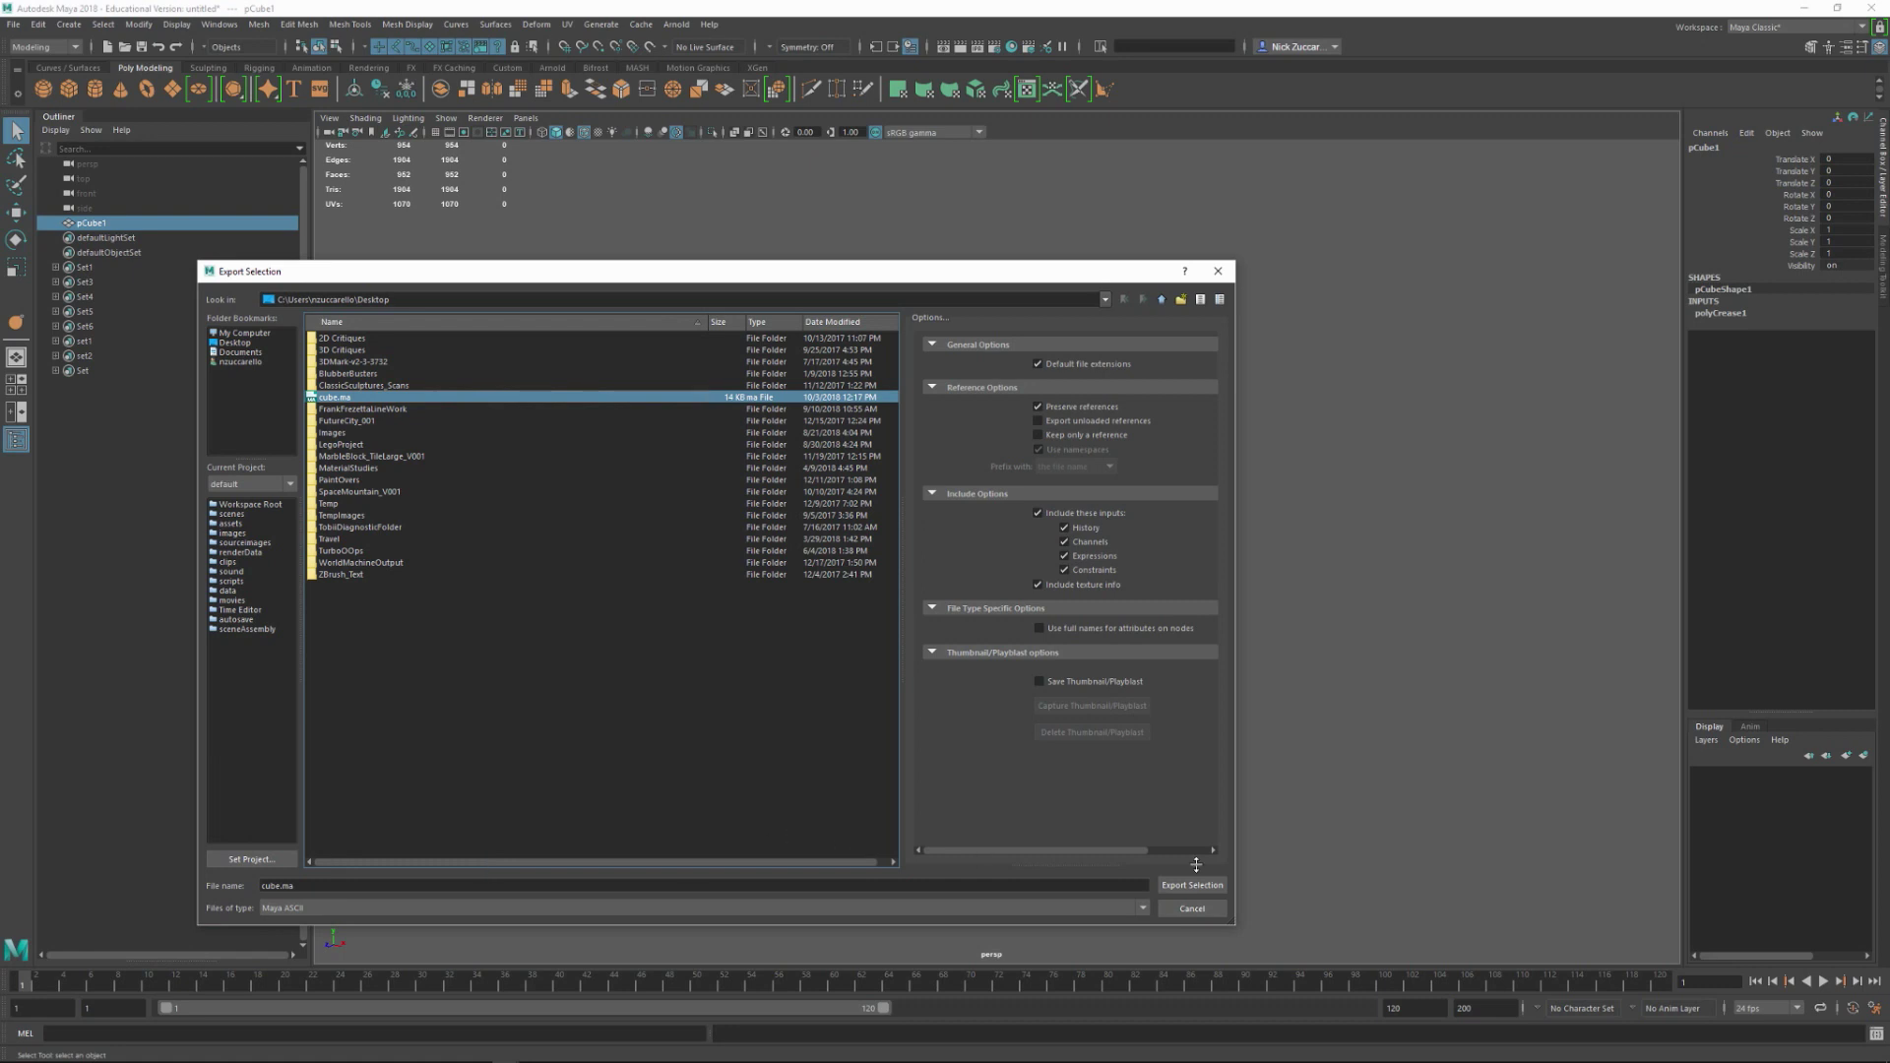
pyautogui.click(1216, 912)
pyautogui.click(538, 326)
pyautogui.click(901, 493)
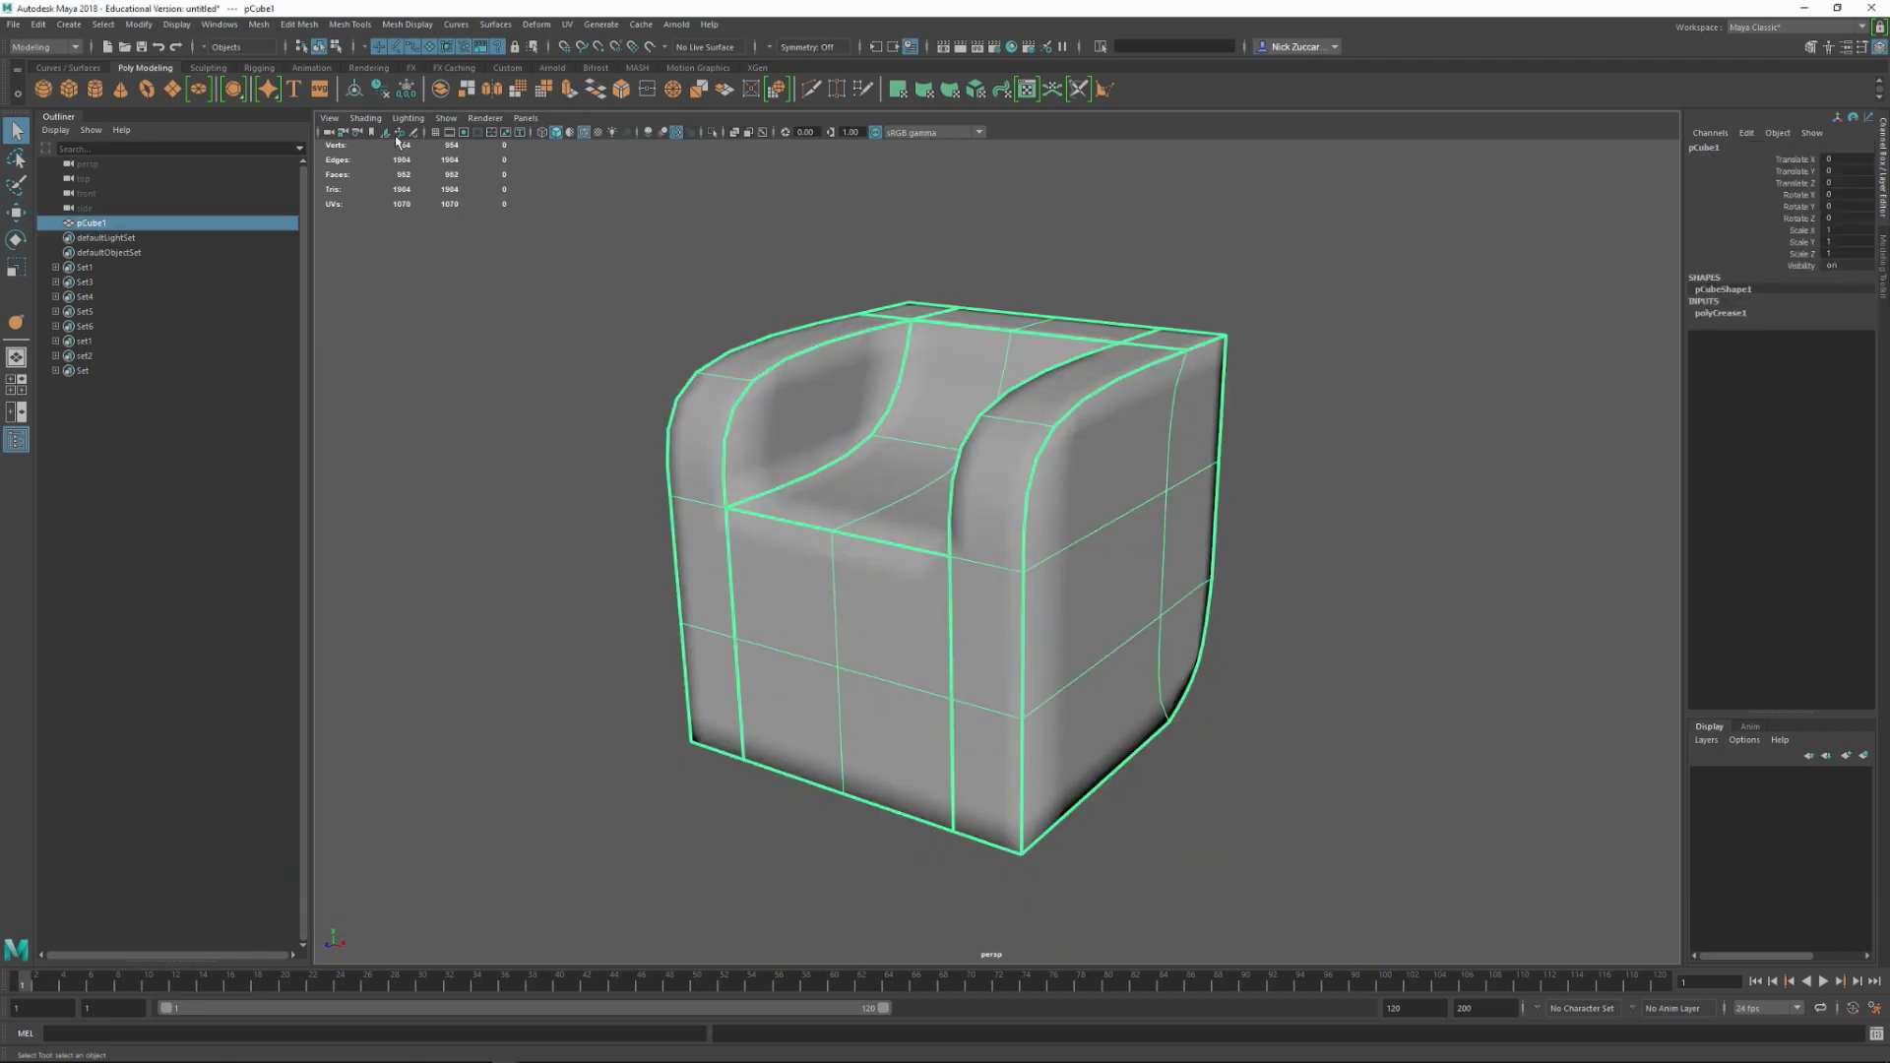
# Step: Switch the selection export's file type to OBJexport, review its options, and close the dialog without exporting
pyautogui.click(14, 24)
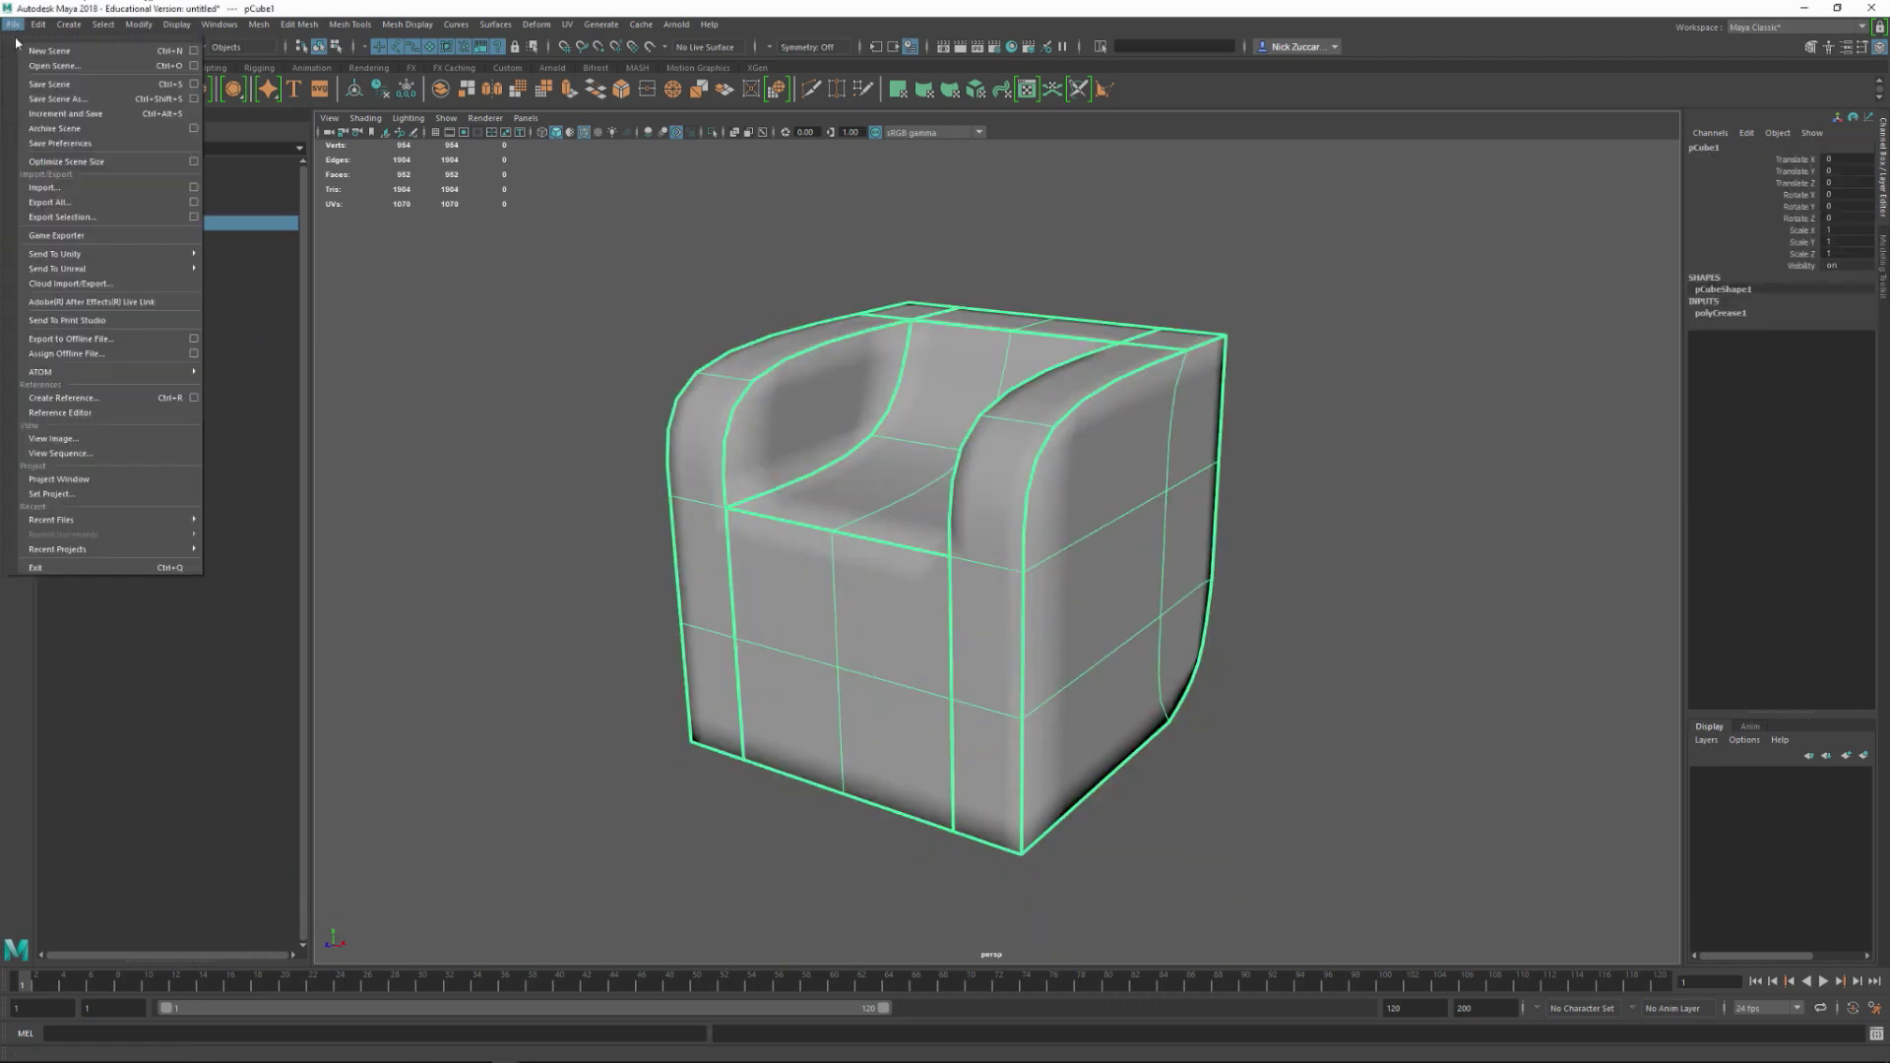
pyautogui.click(193, 217)
pyautogui.click(1311, 234)
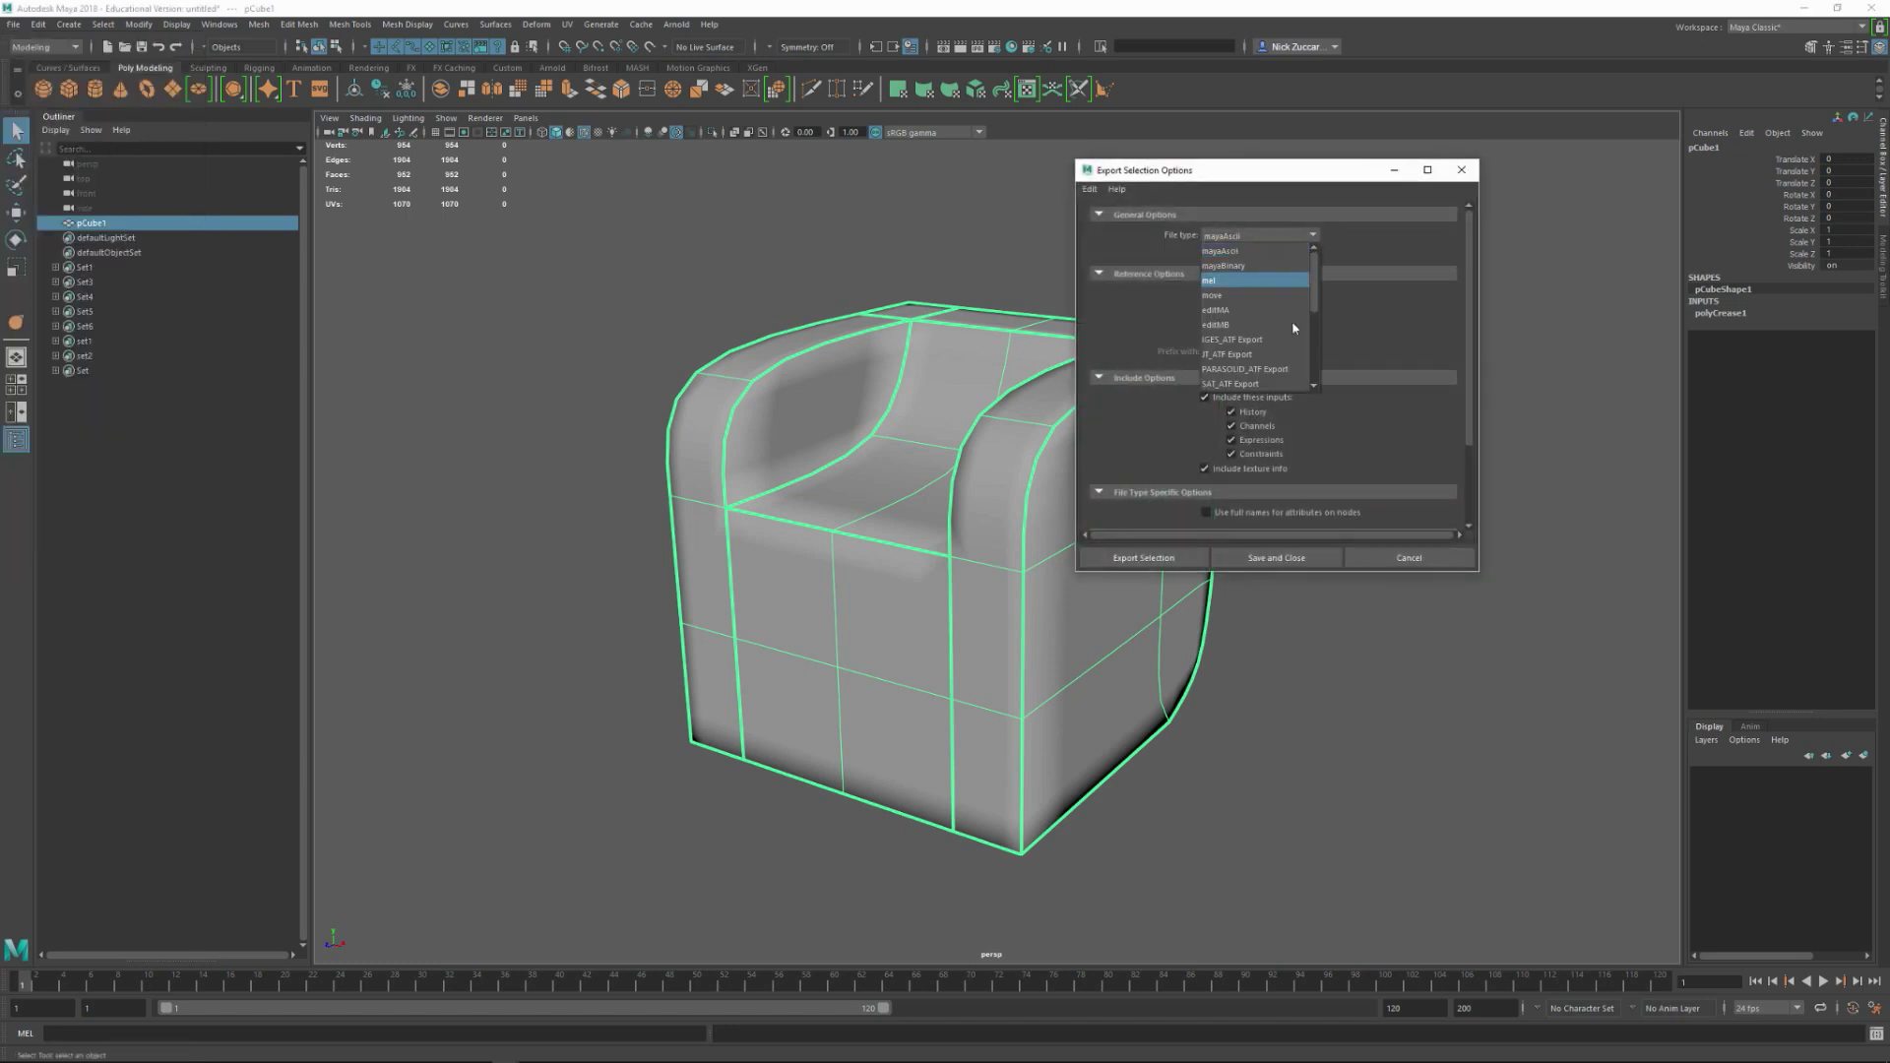
pyautogui.scroll(-3, 1254, 369)
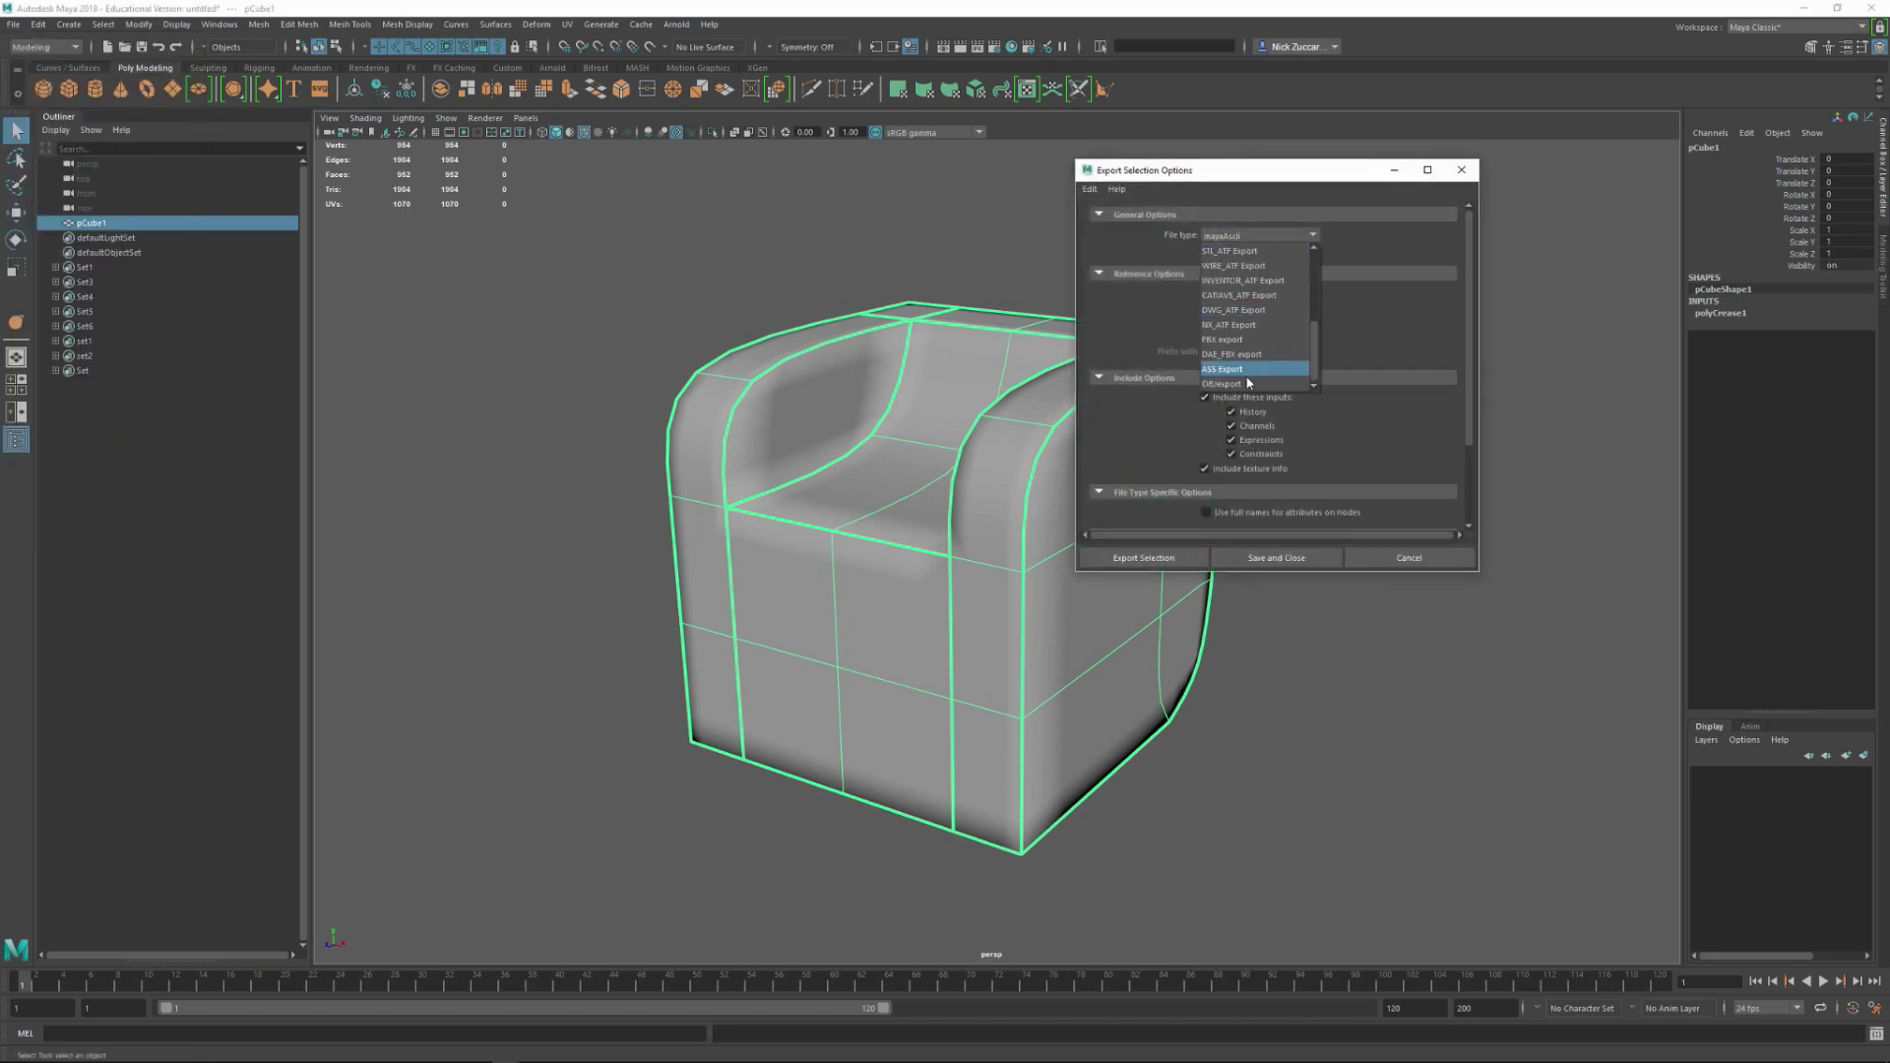
pyautogui.click(1254, 383)
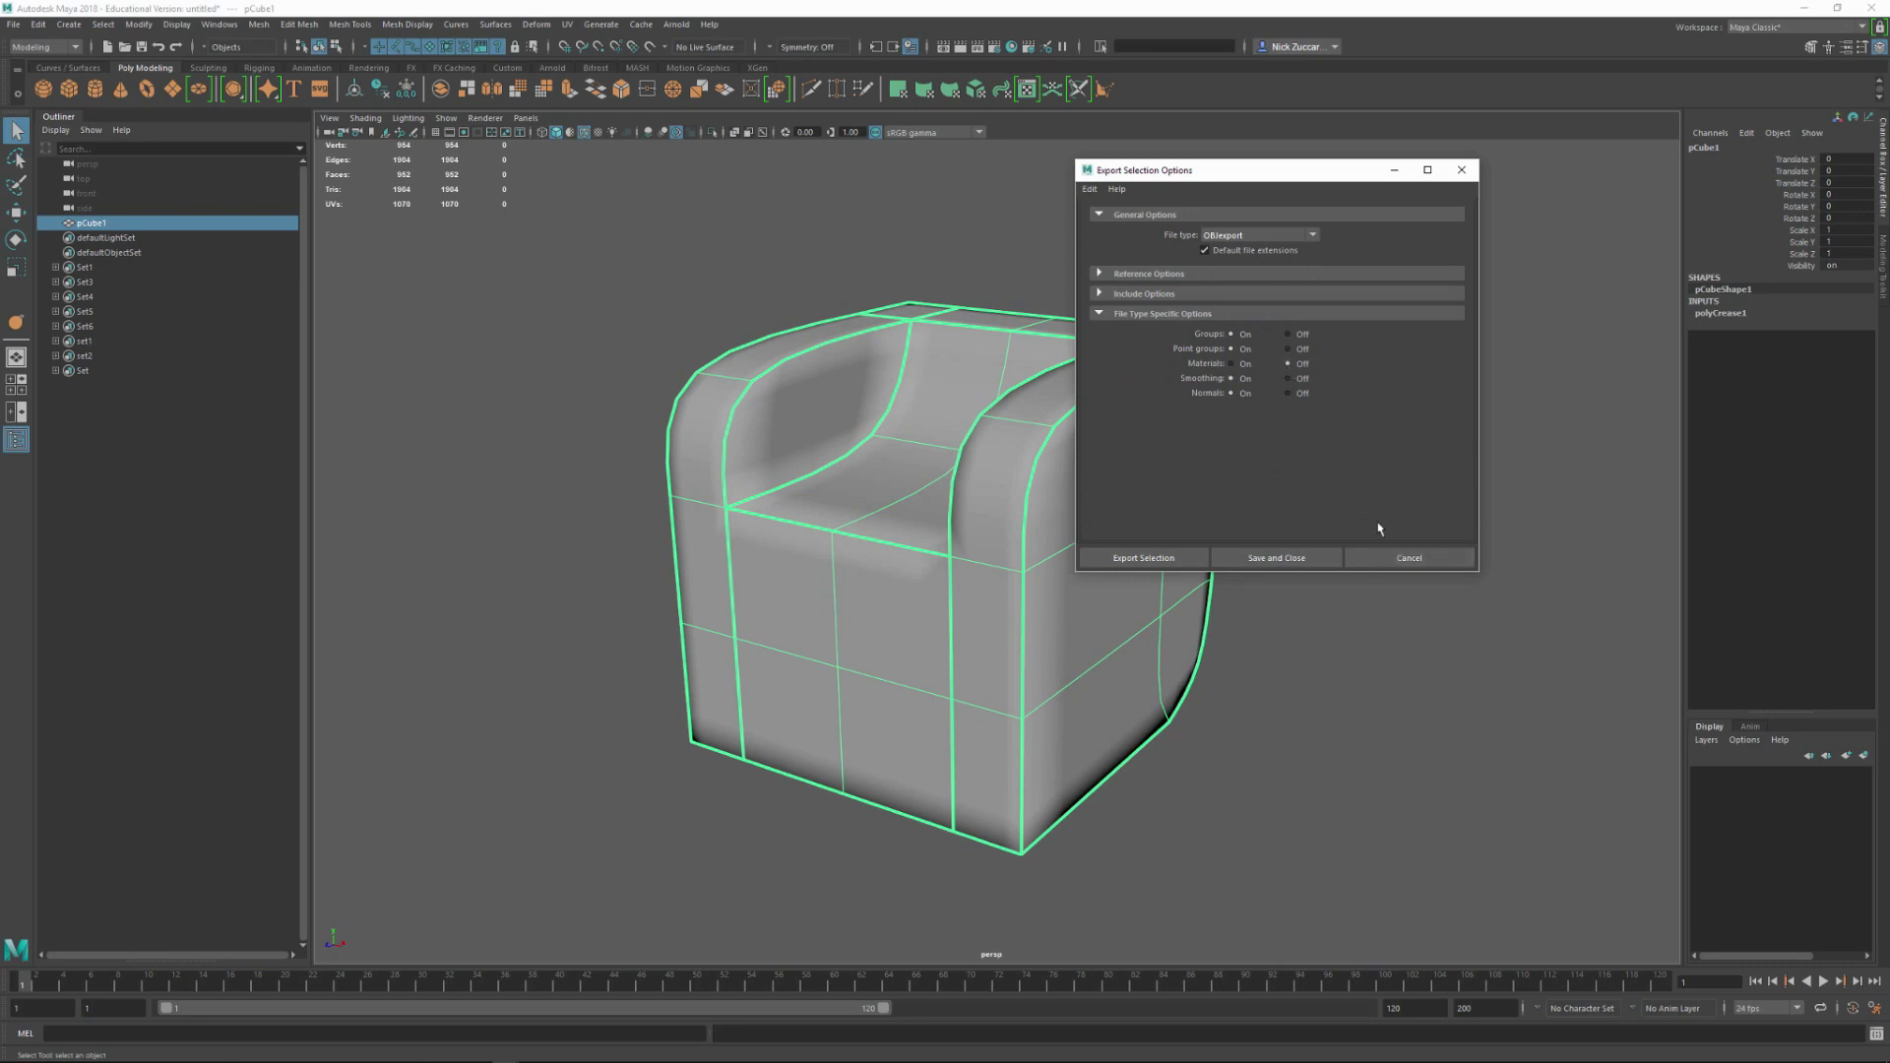
pyautogui.click(1413, 559)
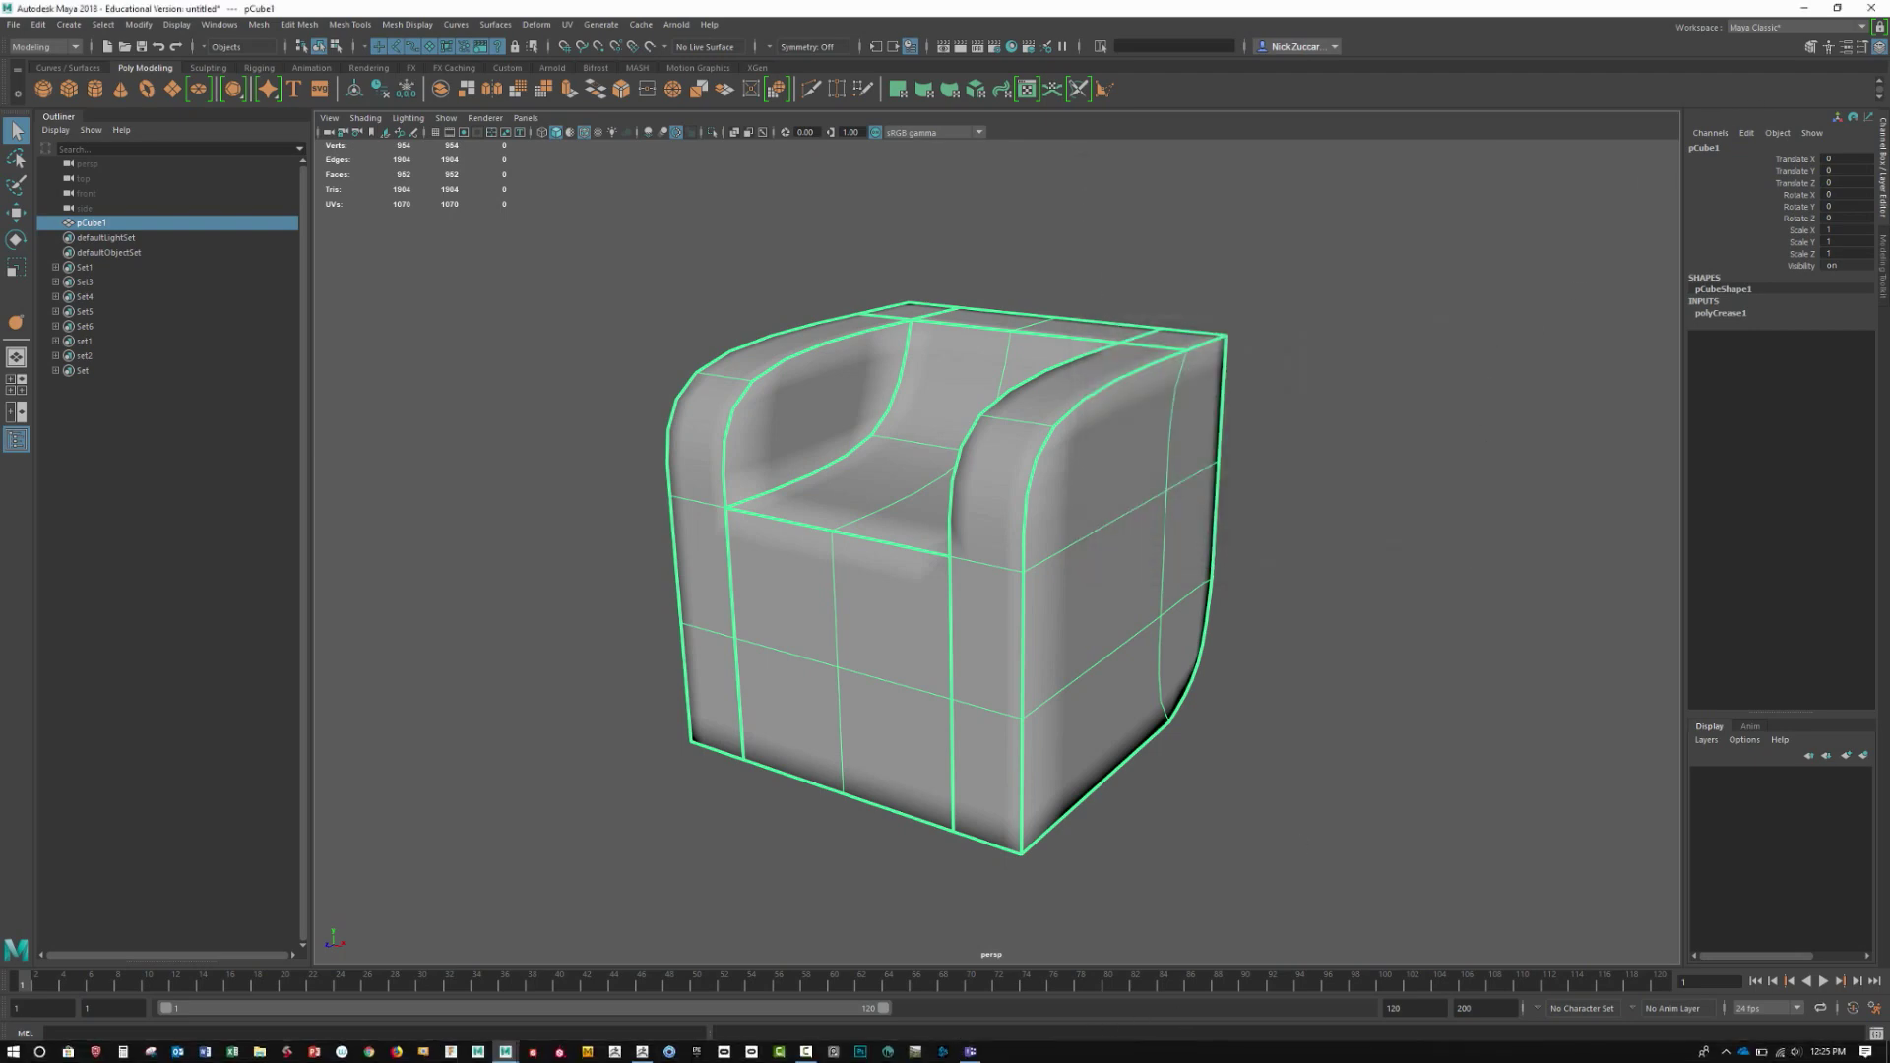
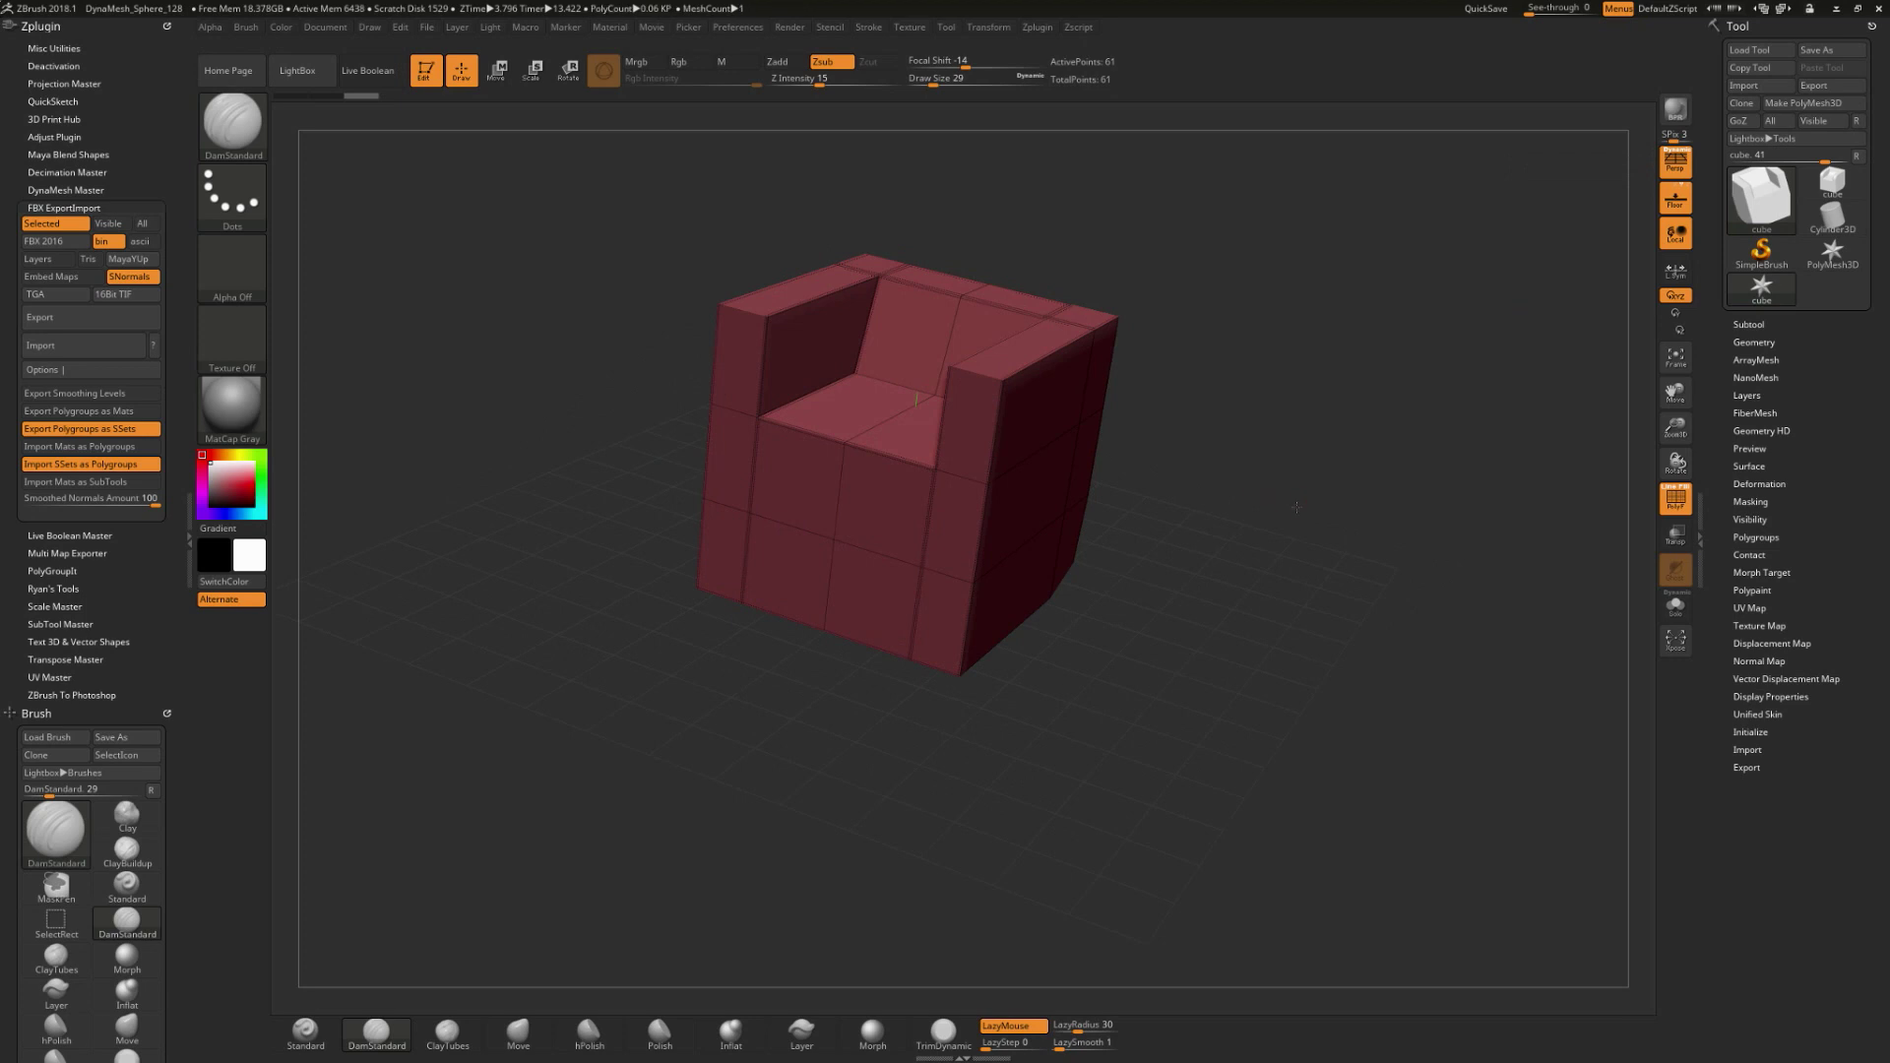
# Step: Divide the armchair mesh with smoothing up to subdivision level 5
pyautogui.keyDown('alt'); pyautogui.moveTo(1368, 325); pyautogui.dragTo(1393, 495); pyautogui.keyUp('alt')
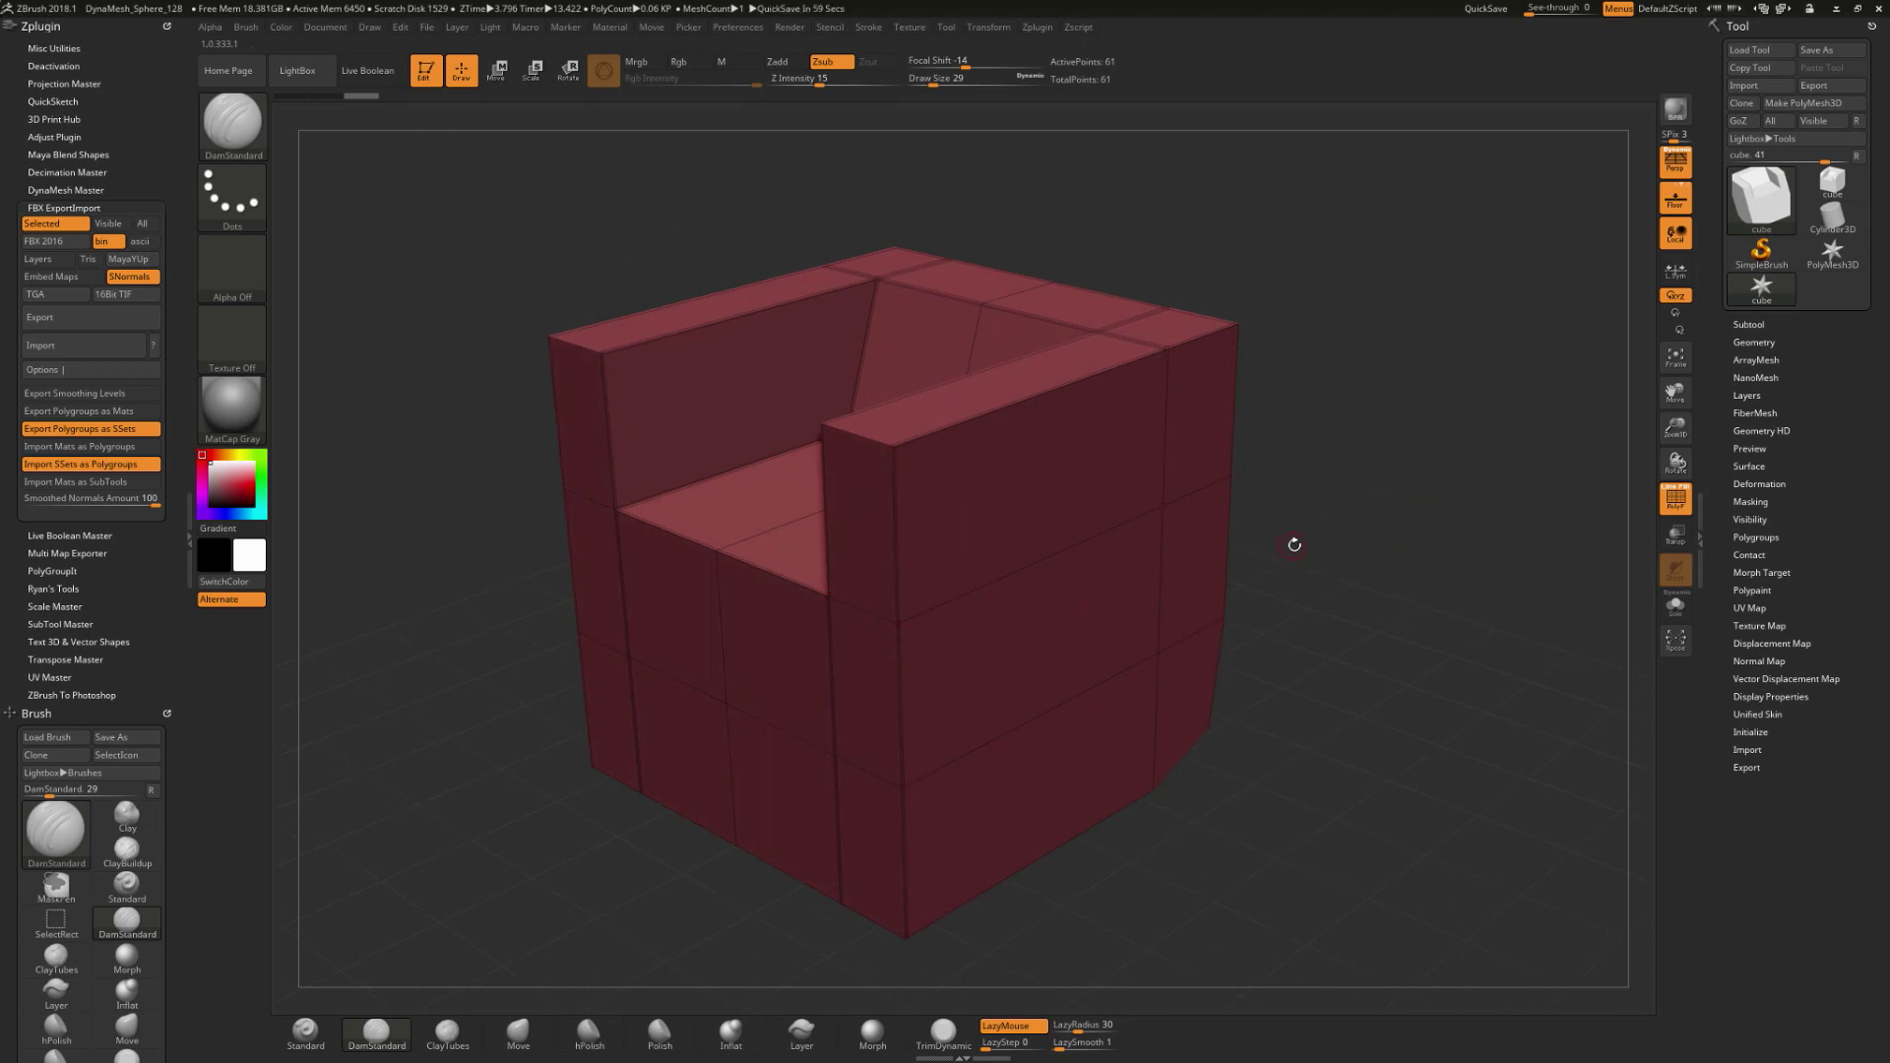
pyautogui.keyDown('ctrl'); pyautogui.moveTo(1352, 548); pyautogui.dragTo(1383, 569, button='right'); pyautogui.keyUp('ctrl')
pyautogui.moveTo(1382, 519); pyautogui.dragTo(1388, 530)
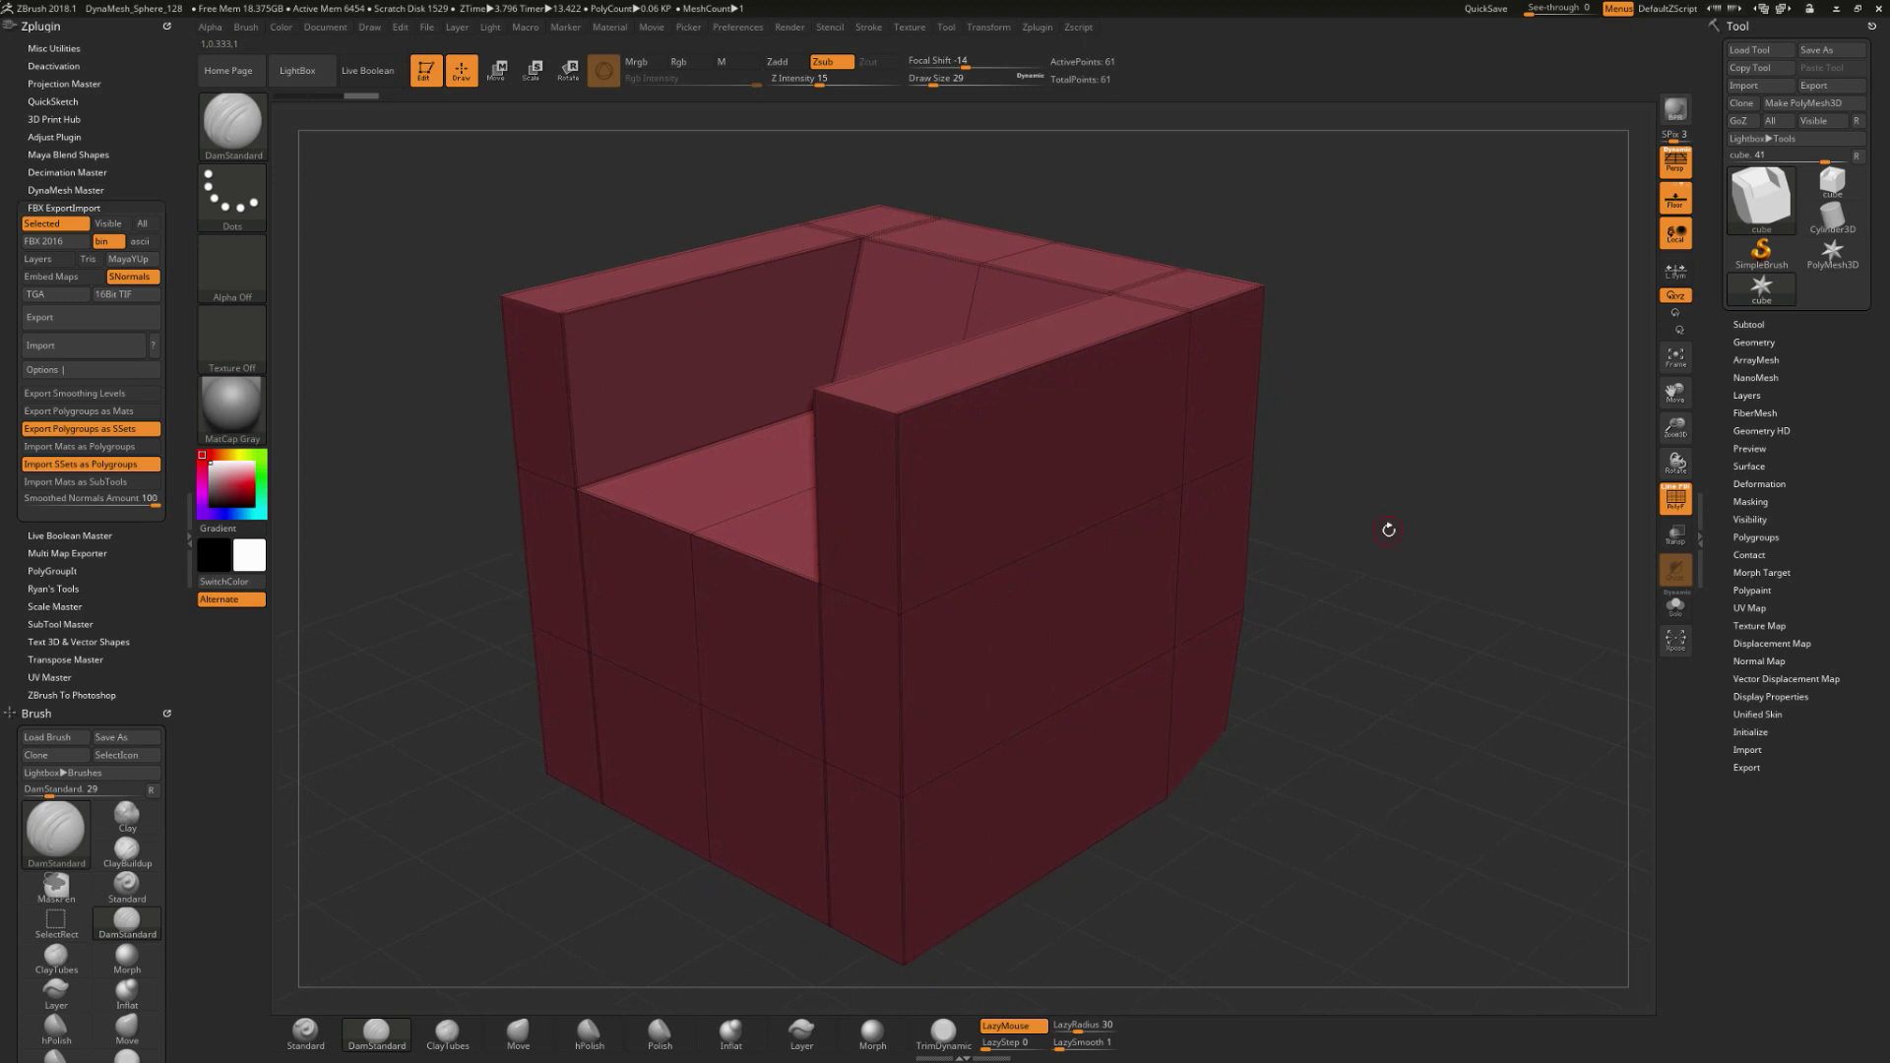
pyautogui.click(1752, 342)
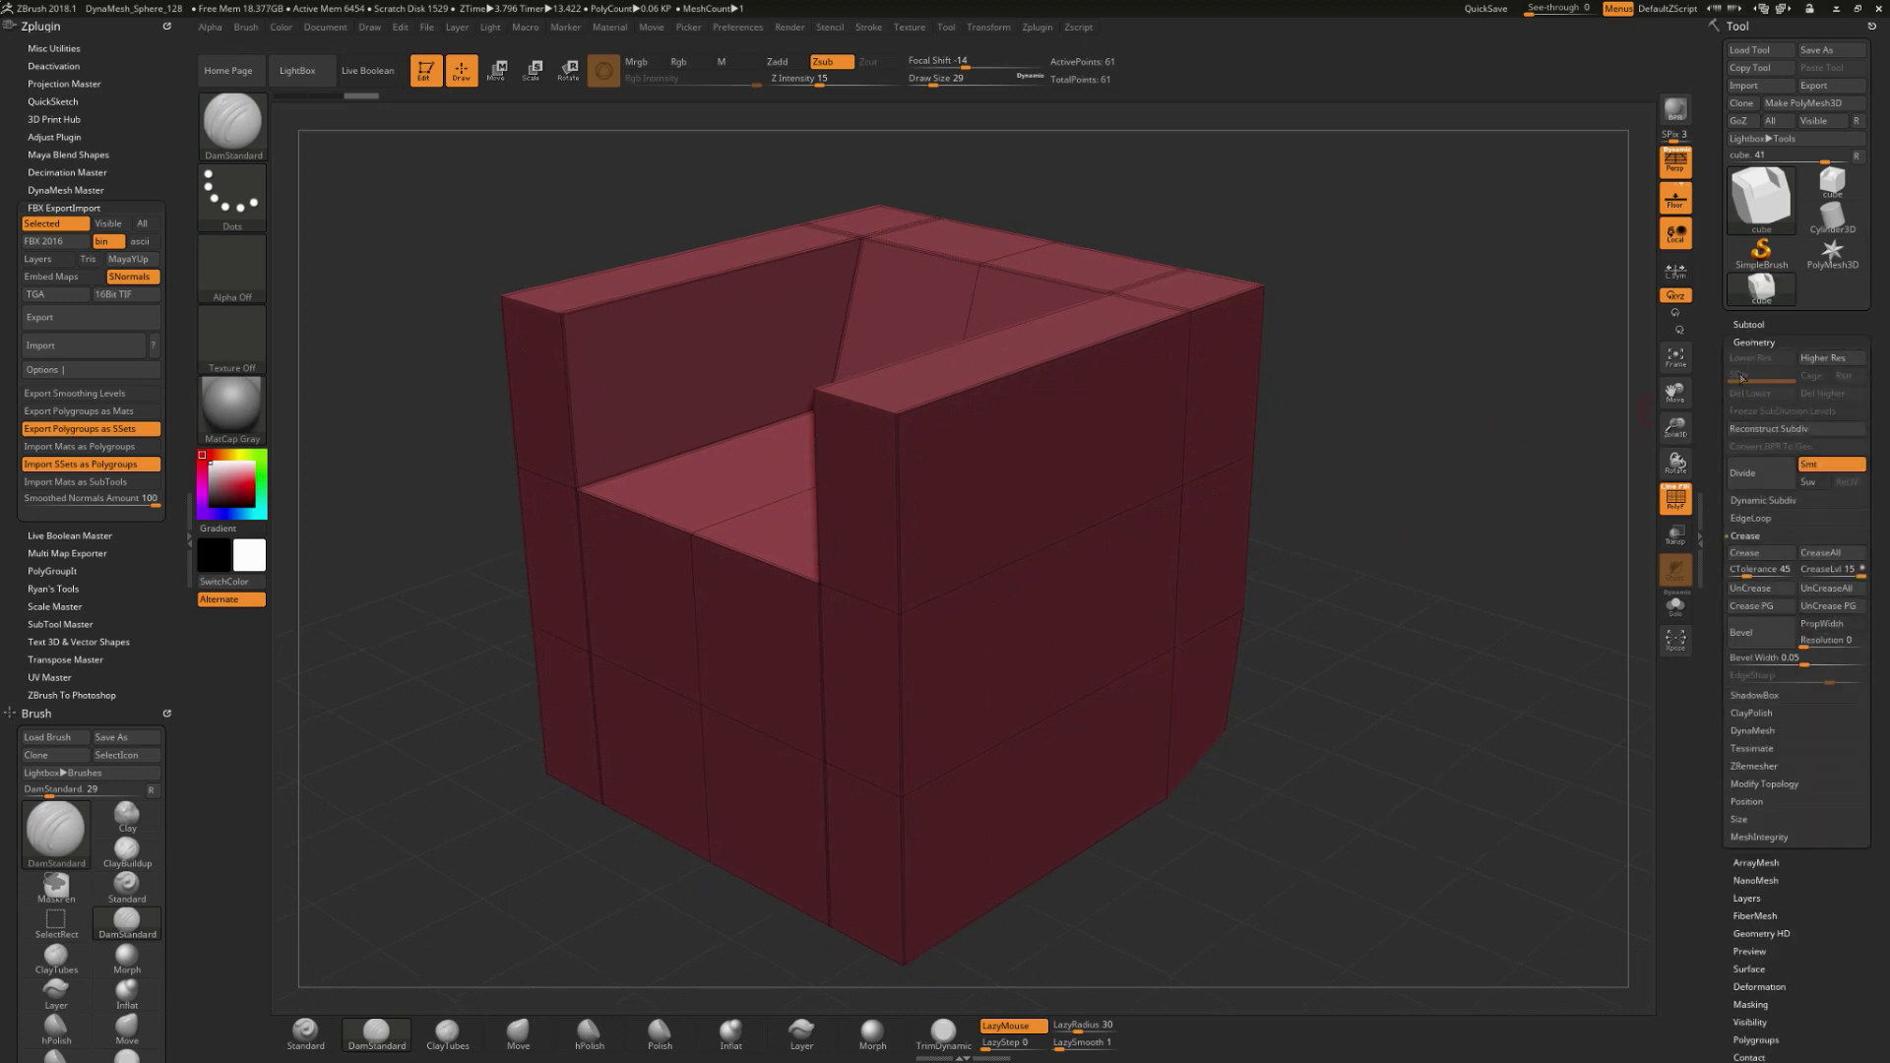
pyautogui.click(1753, 476)
pyautogui.click(1753, 476)
pyautogui.click(1753, 477)
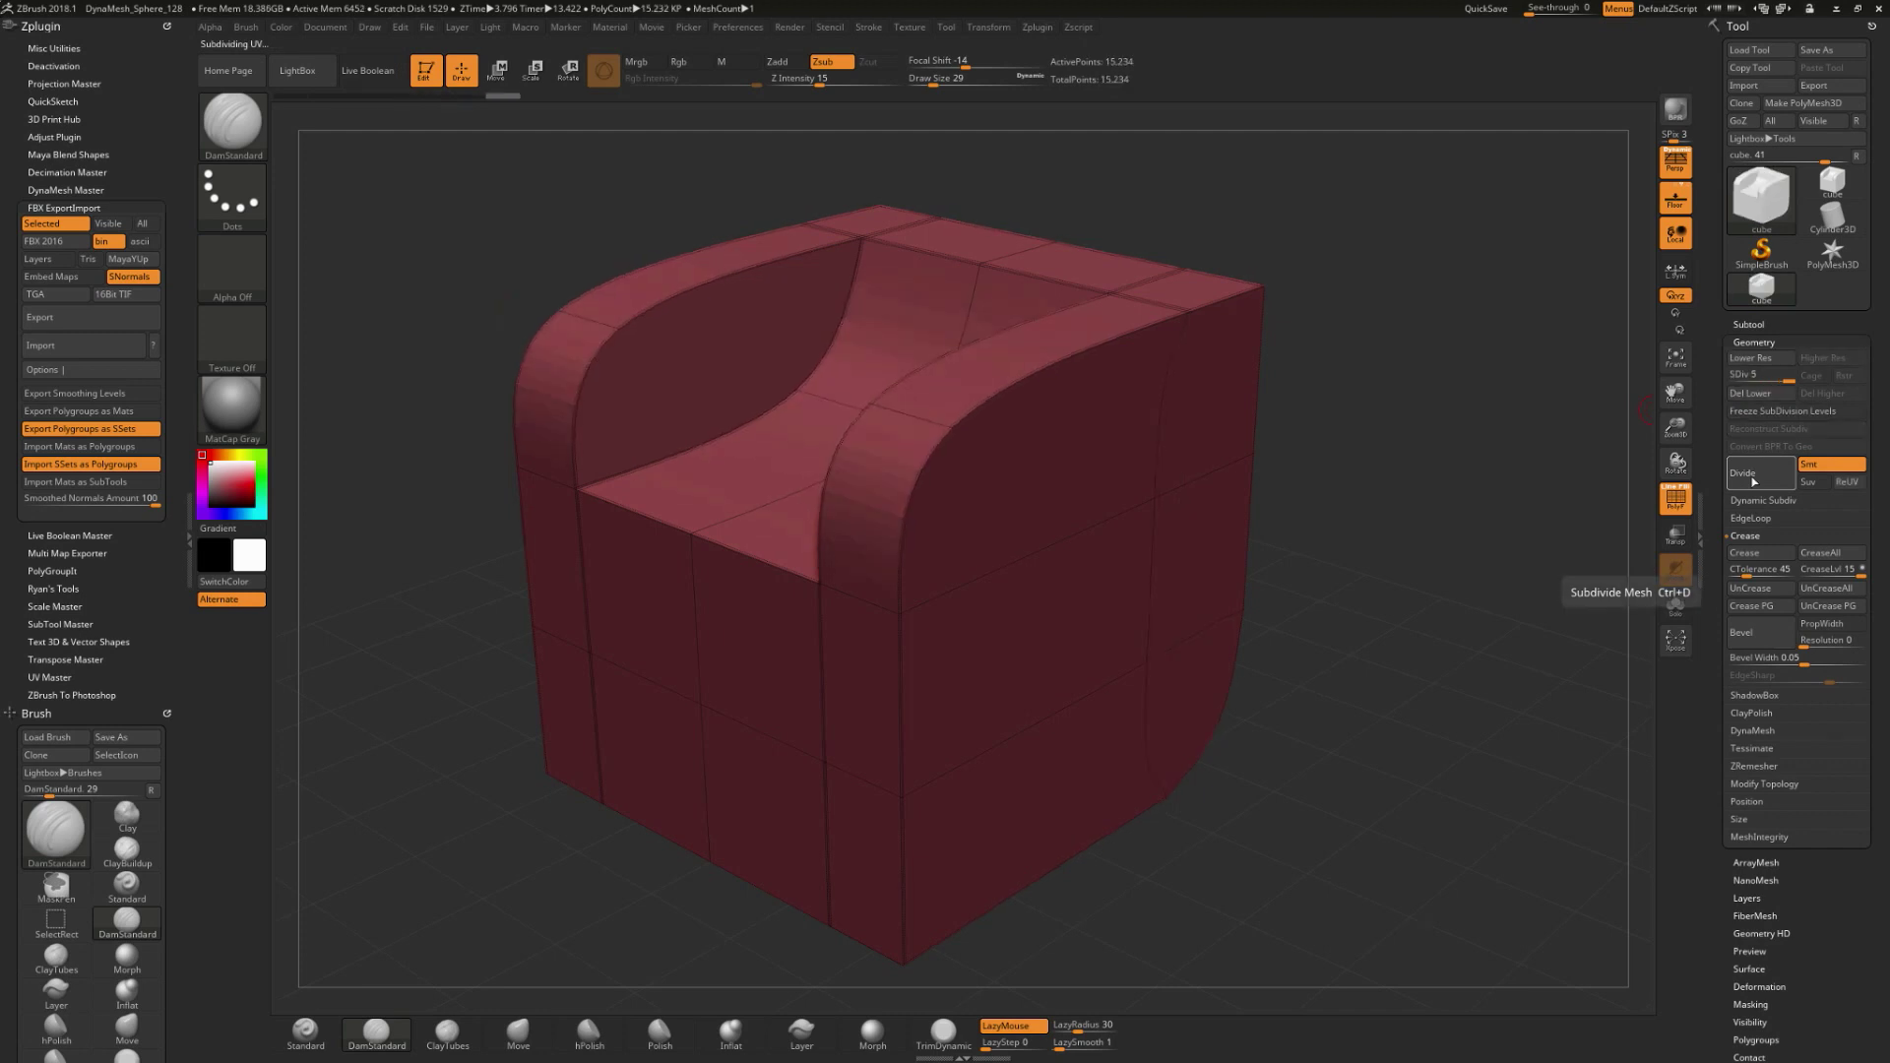
# Step: Store a morph target of the subdivided armchair
pyautogui.moveTo(1452, 497); pyautogui.dragTo(1359, 641)
pyautogui.moveTo(1721, 708); pyautogui.dragTo(1724, 370)
pyautogui.click(1762, 739)
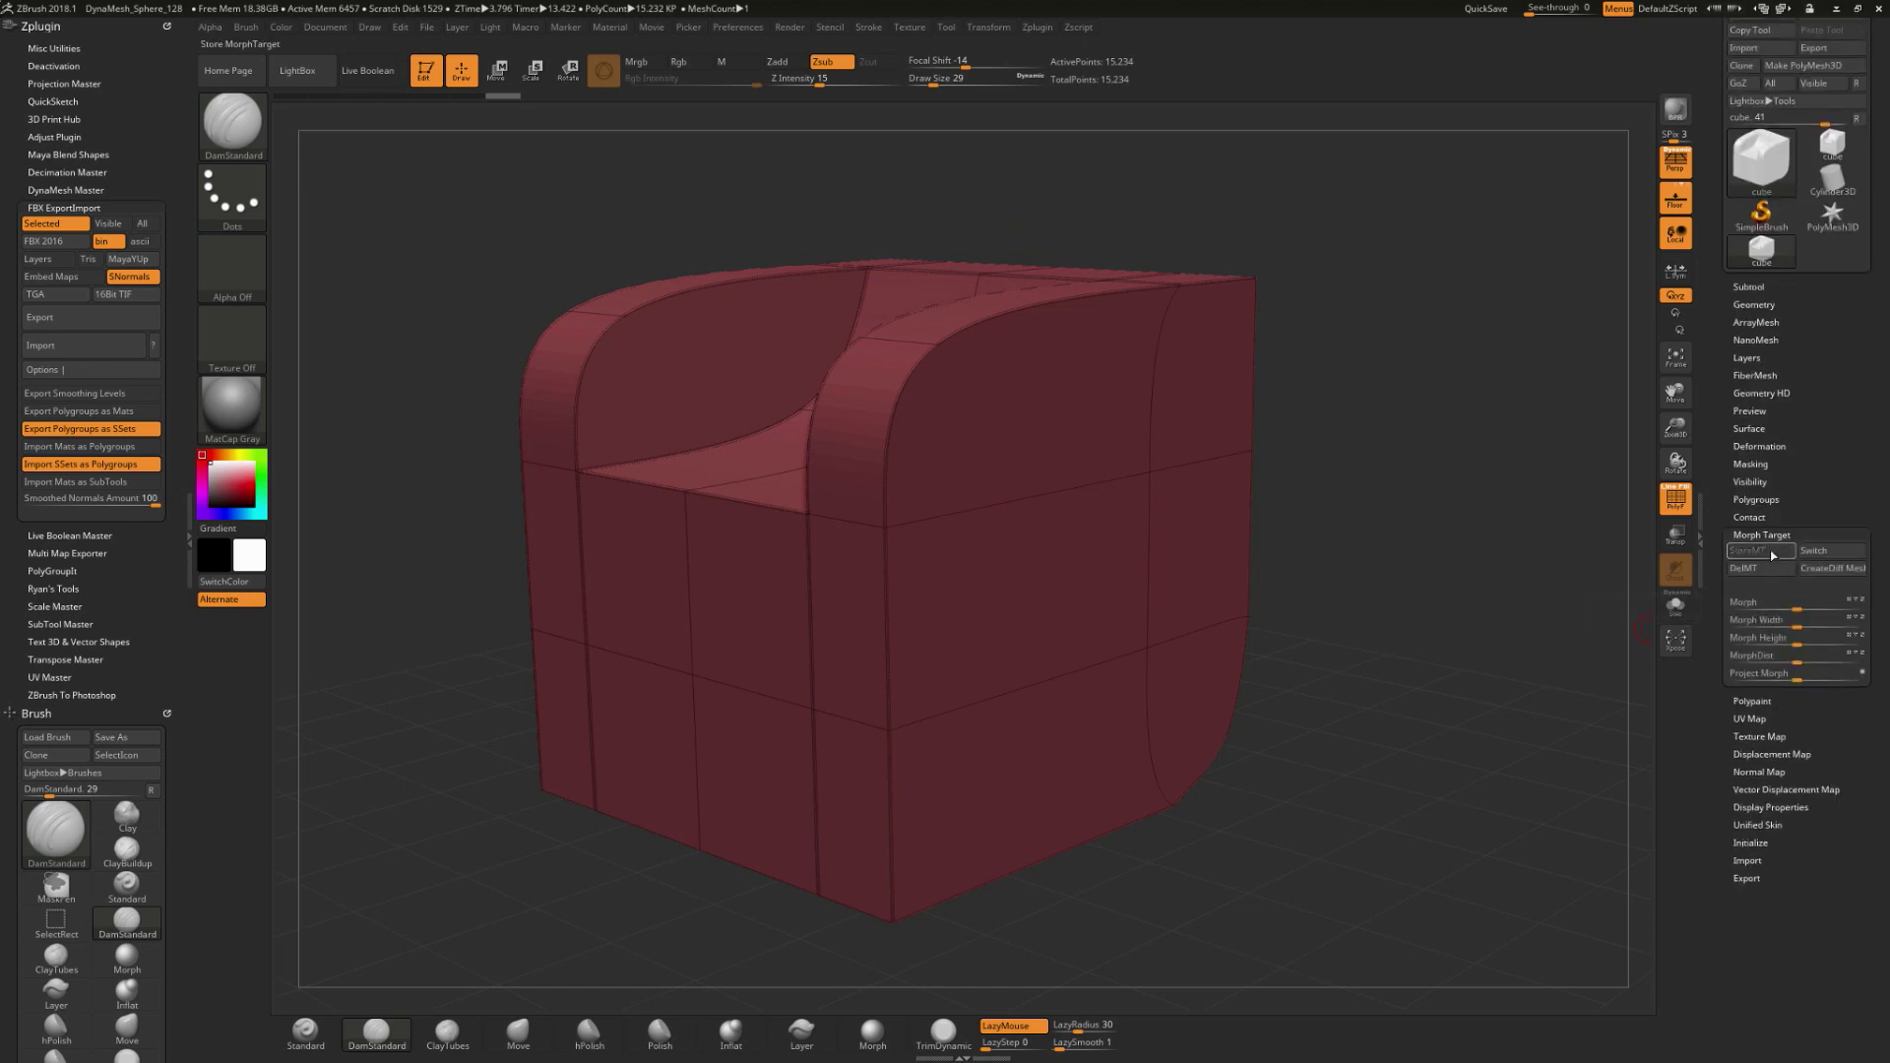
# Step: Lower the armchair to subdivision level 1 and import cube.obj from the Desktop onto it
pyautogui.moveTo(1738, 388); pyautogui.dragTo(1738, 426)
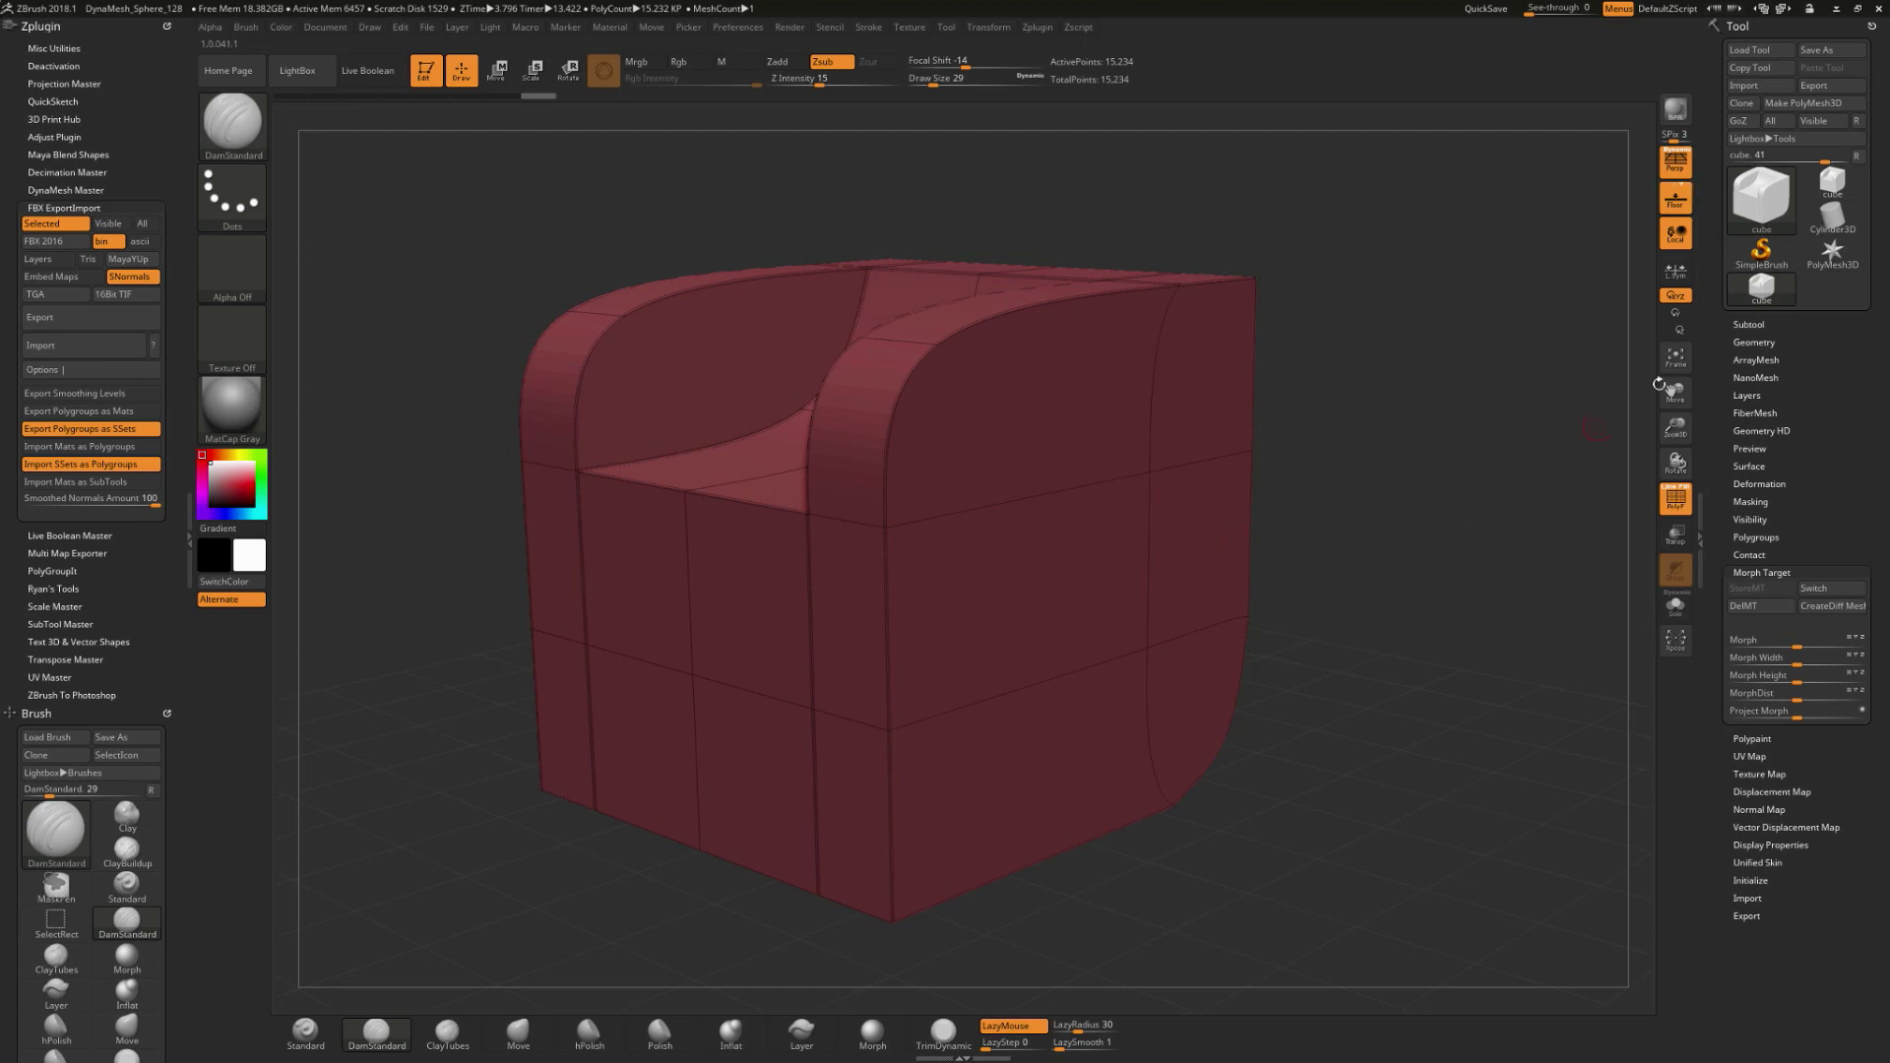
pyautogui.click(1754, 342)
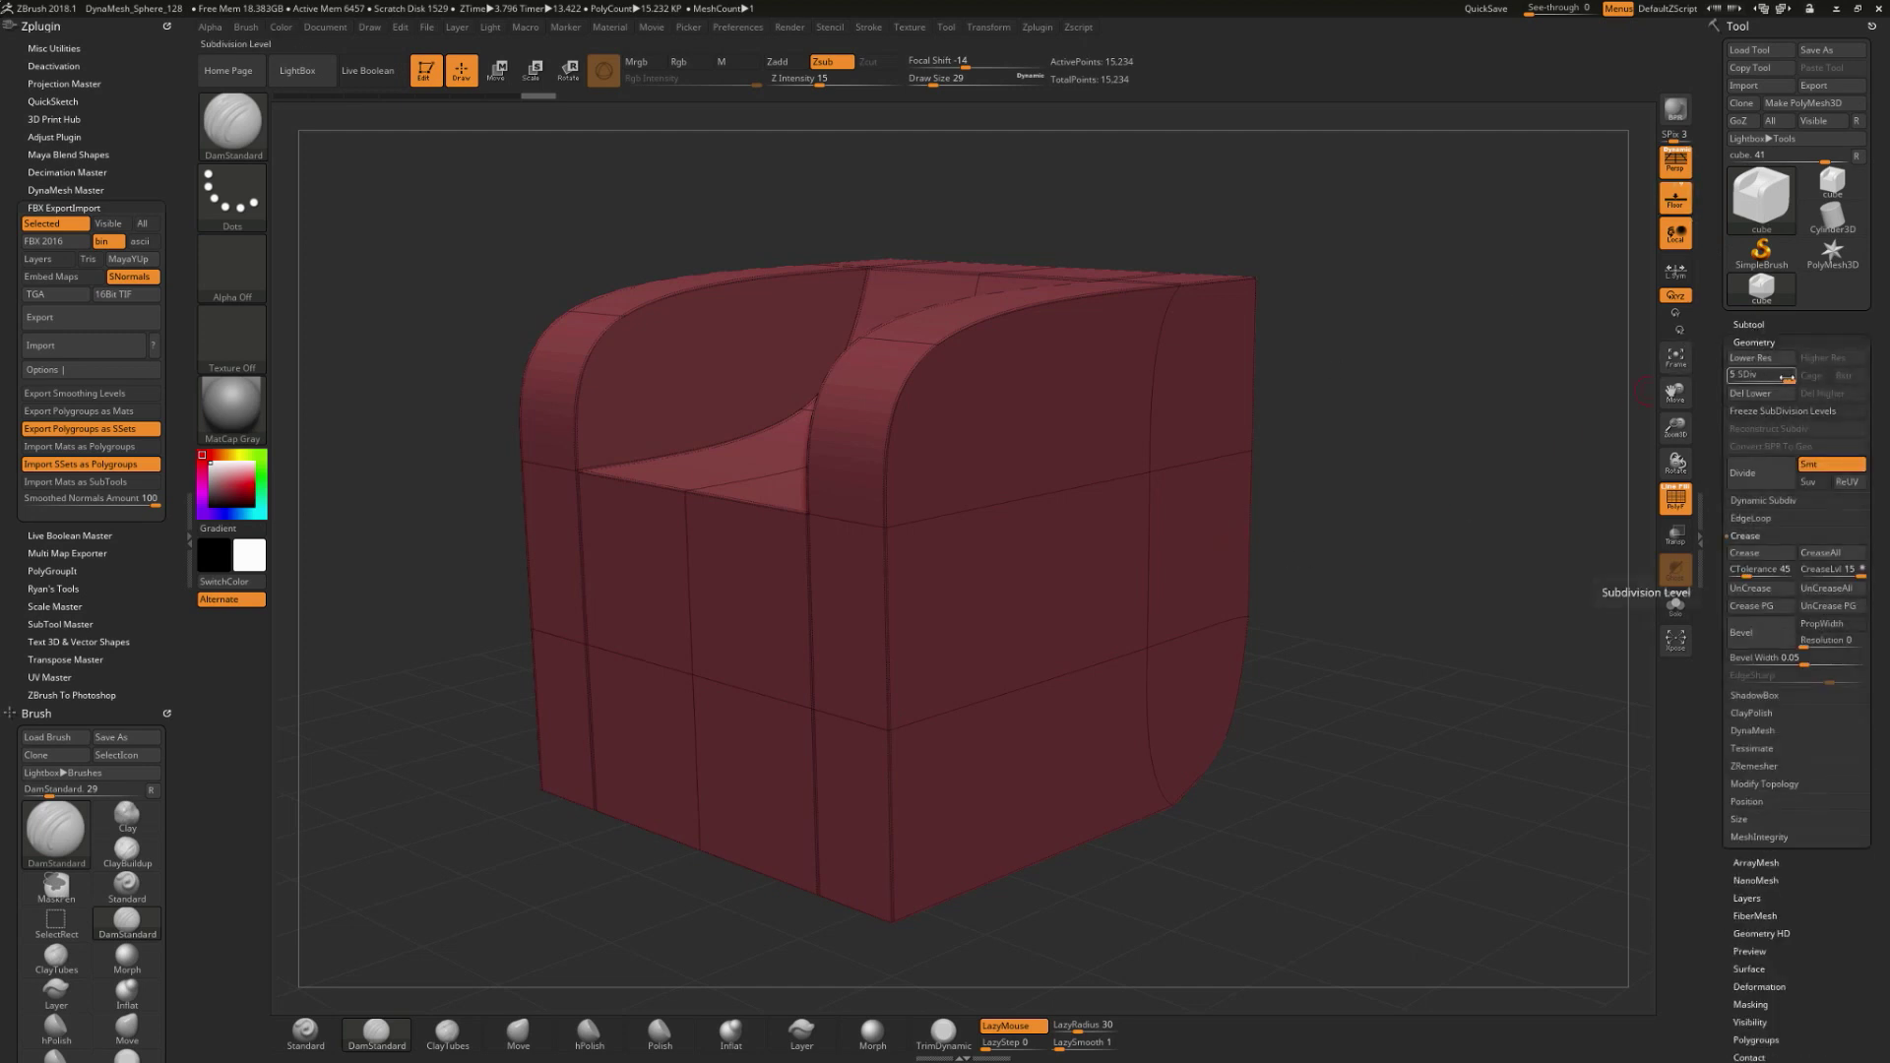
pyautogui.moveTo(1762, 379); pyautogui.dragTo(1726, 379)
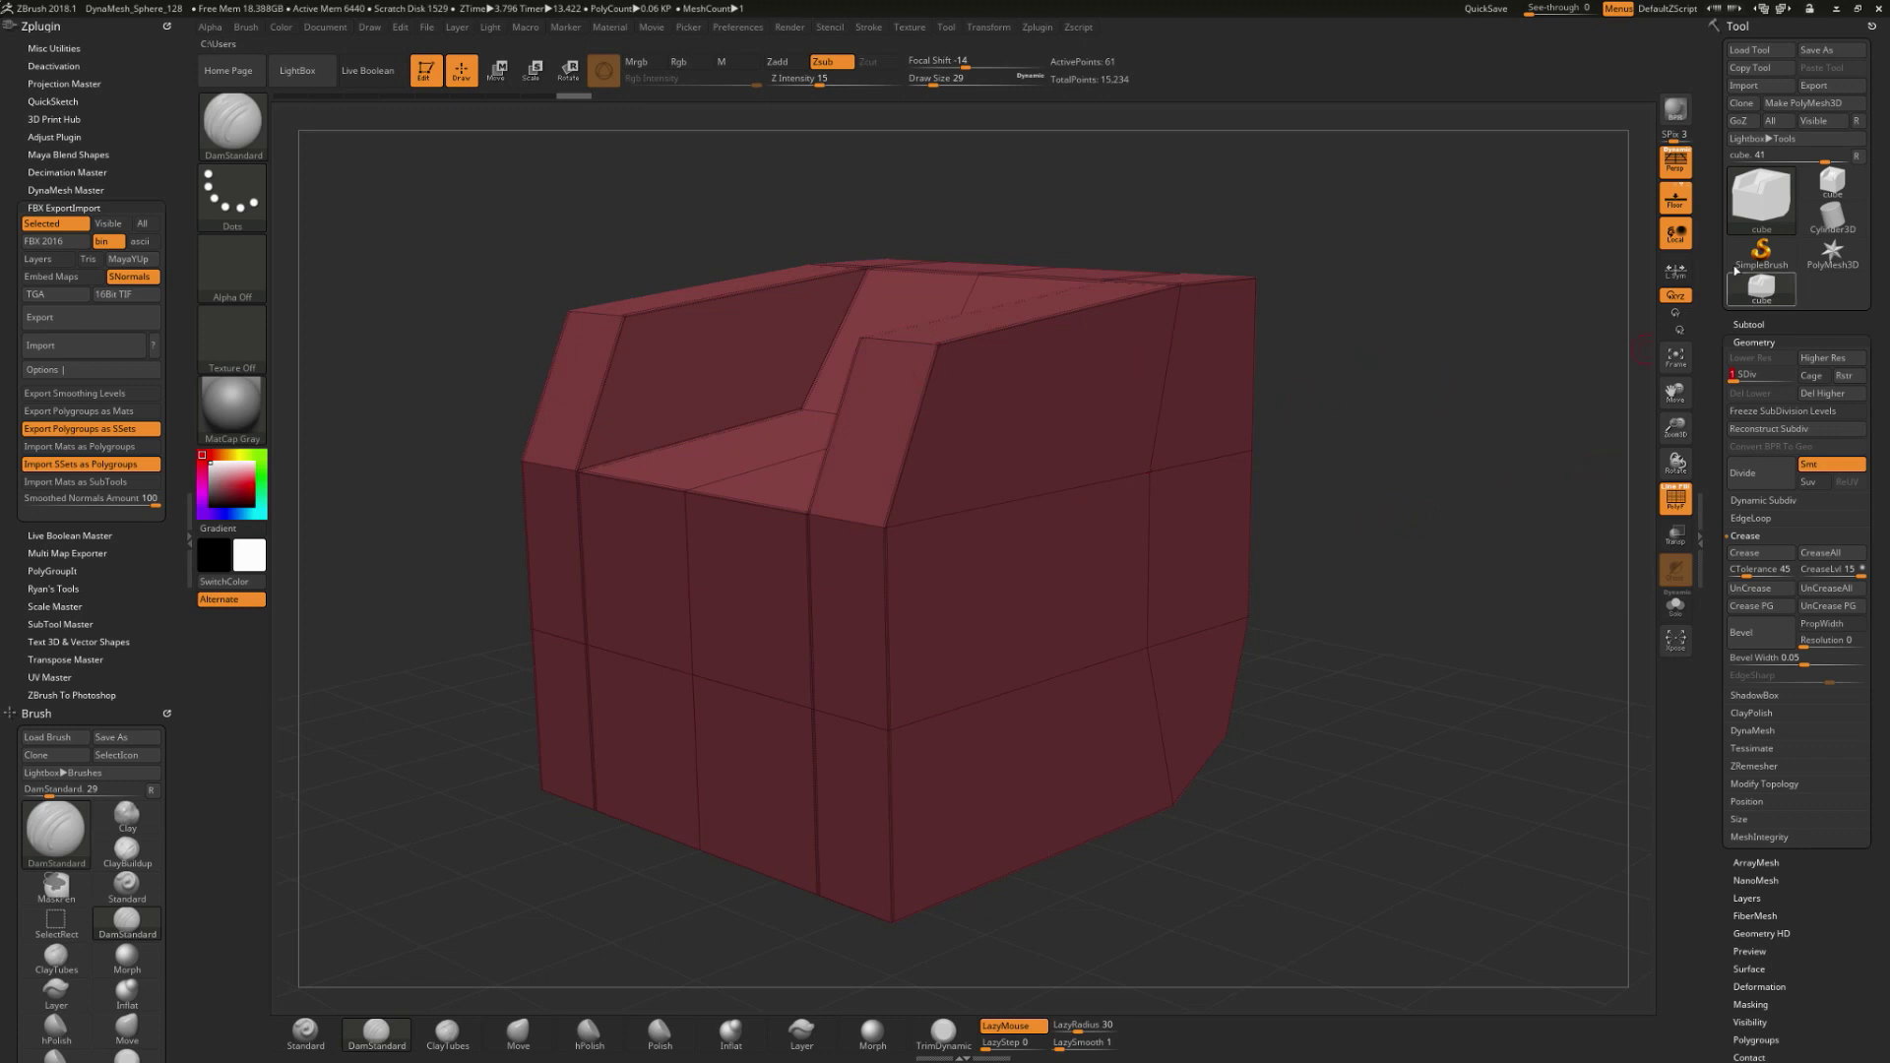
pyautogui.click(1738, 90)
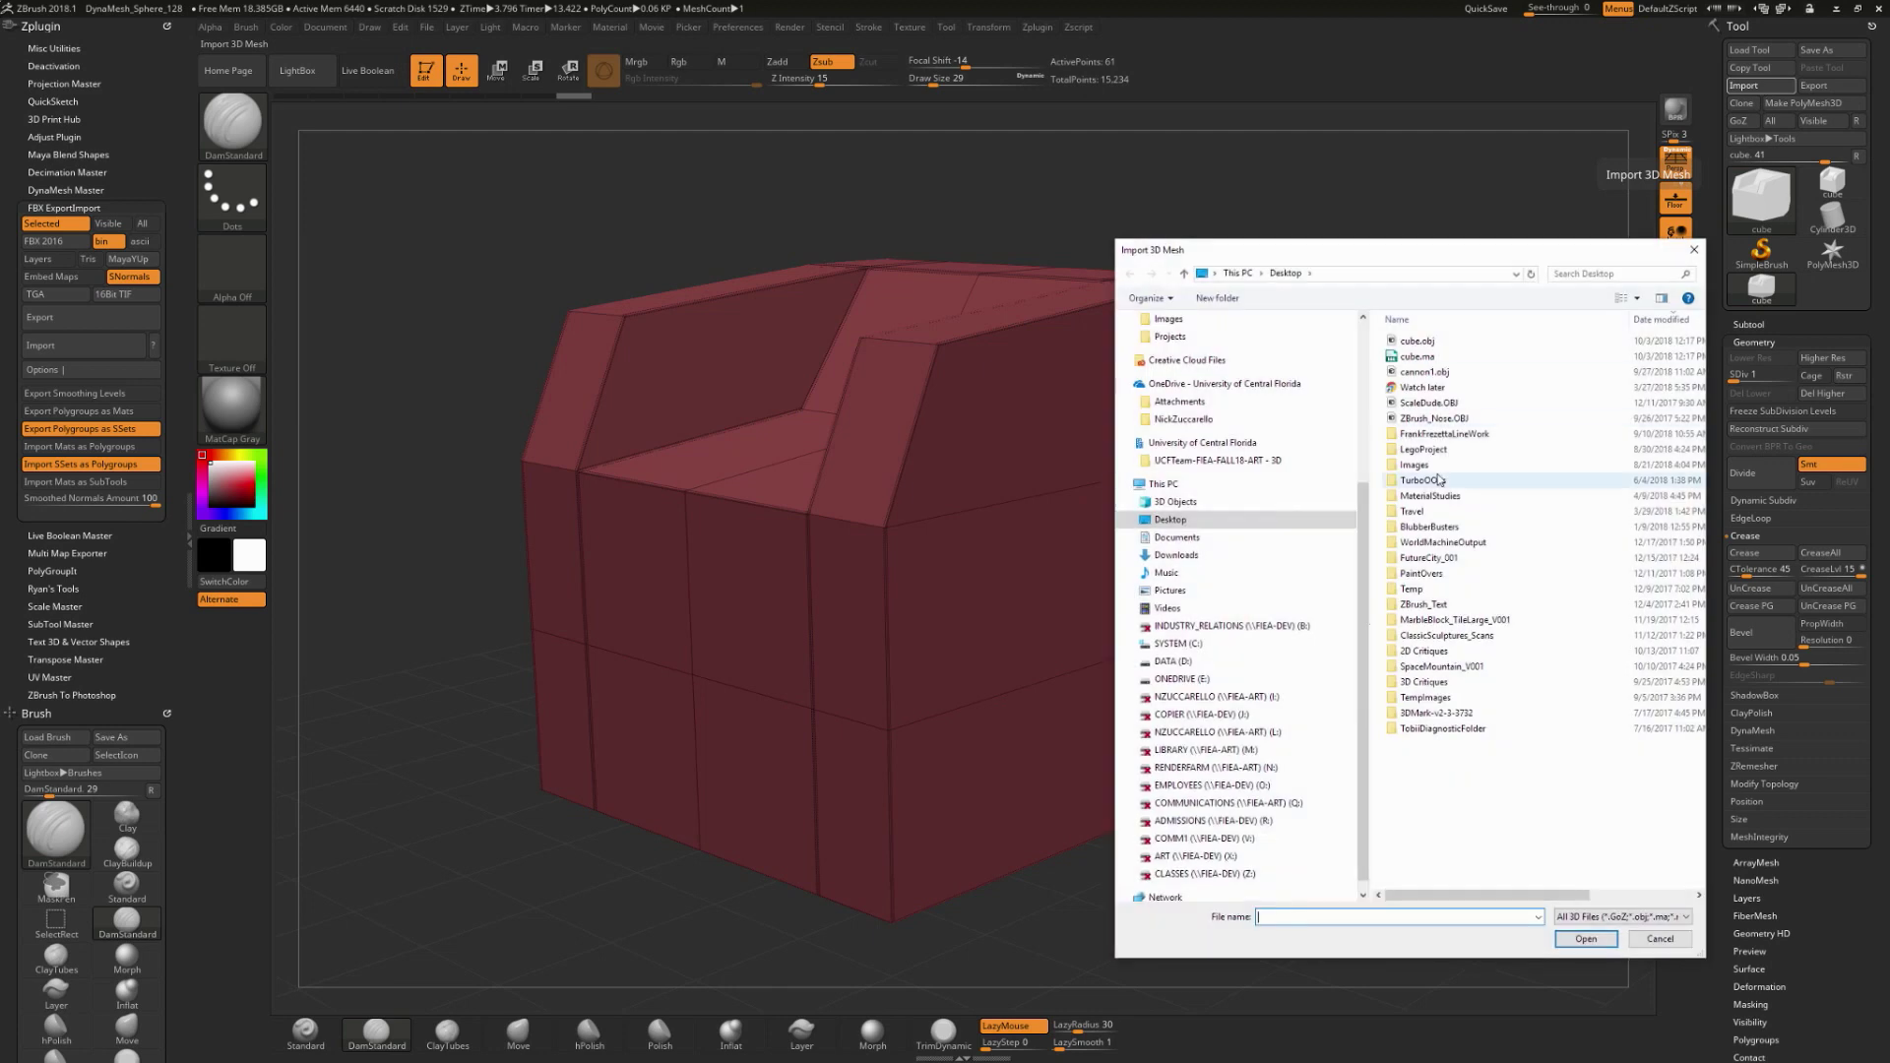
pyautogui.click(1441, 342)
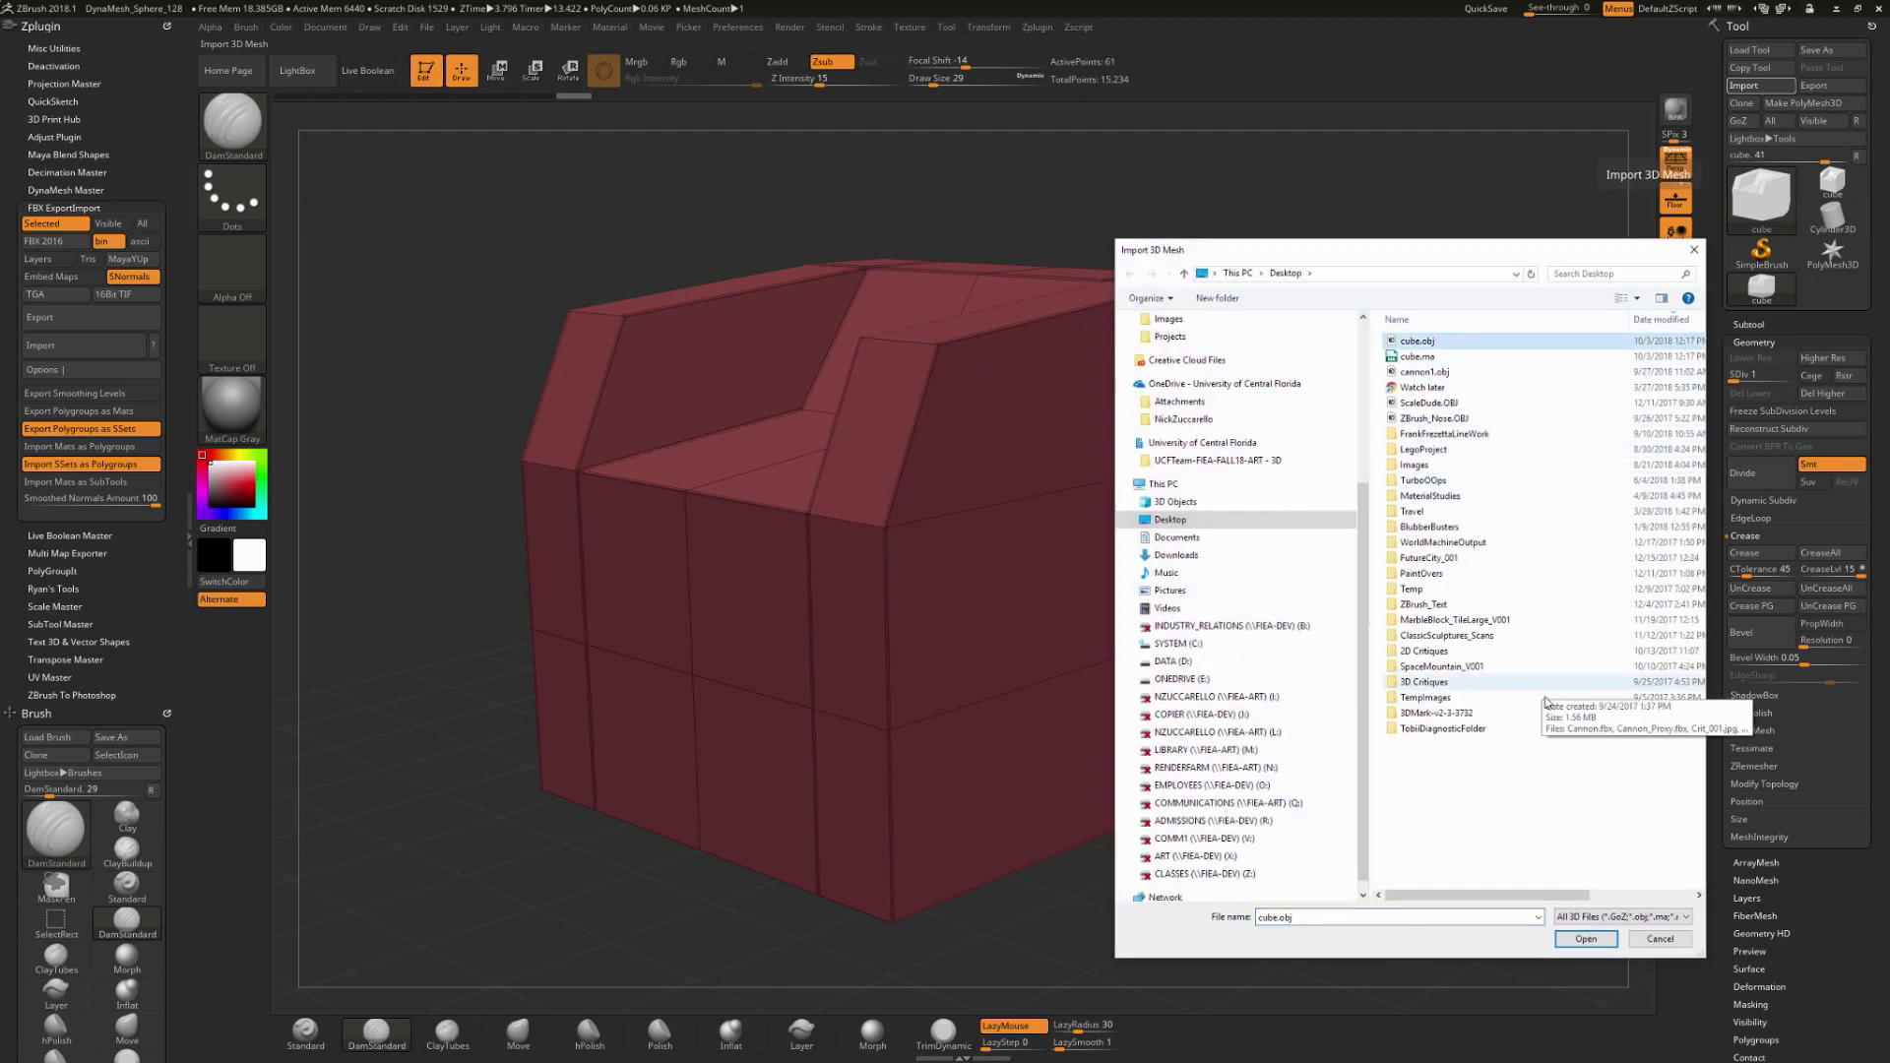
pyautogui.click(1593, 941)
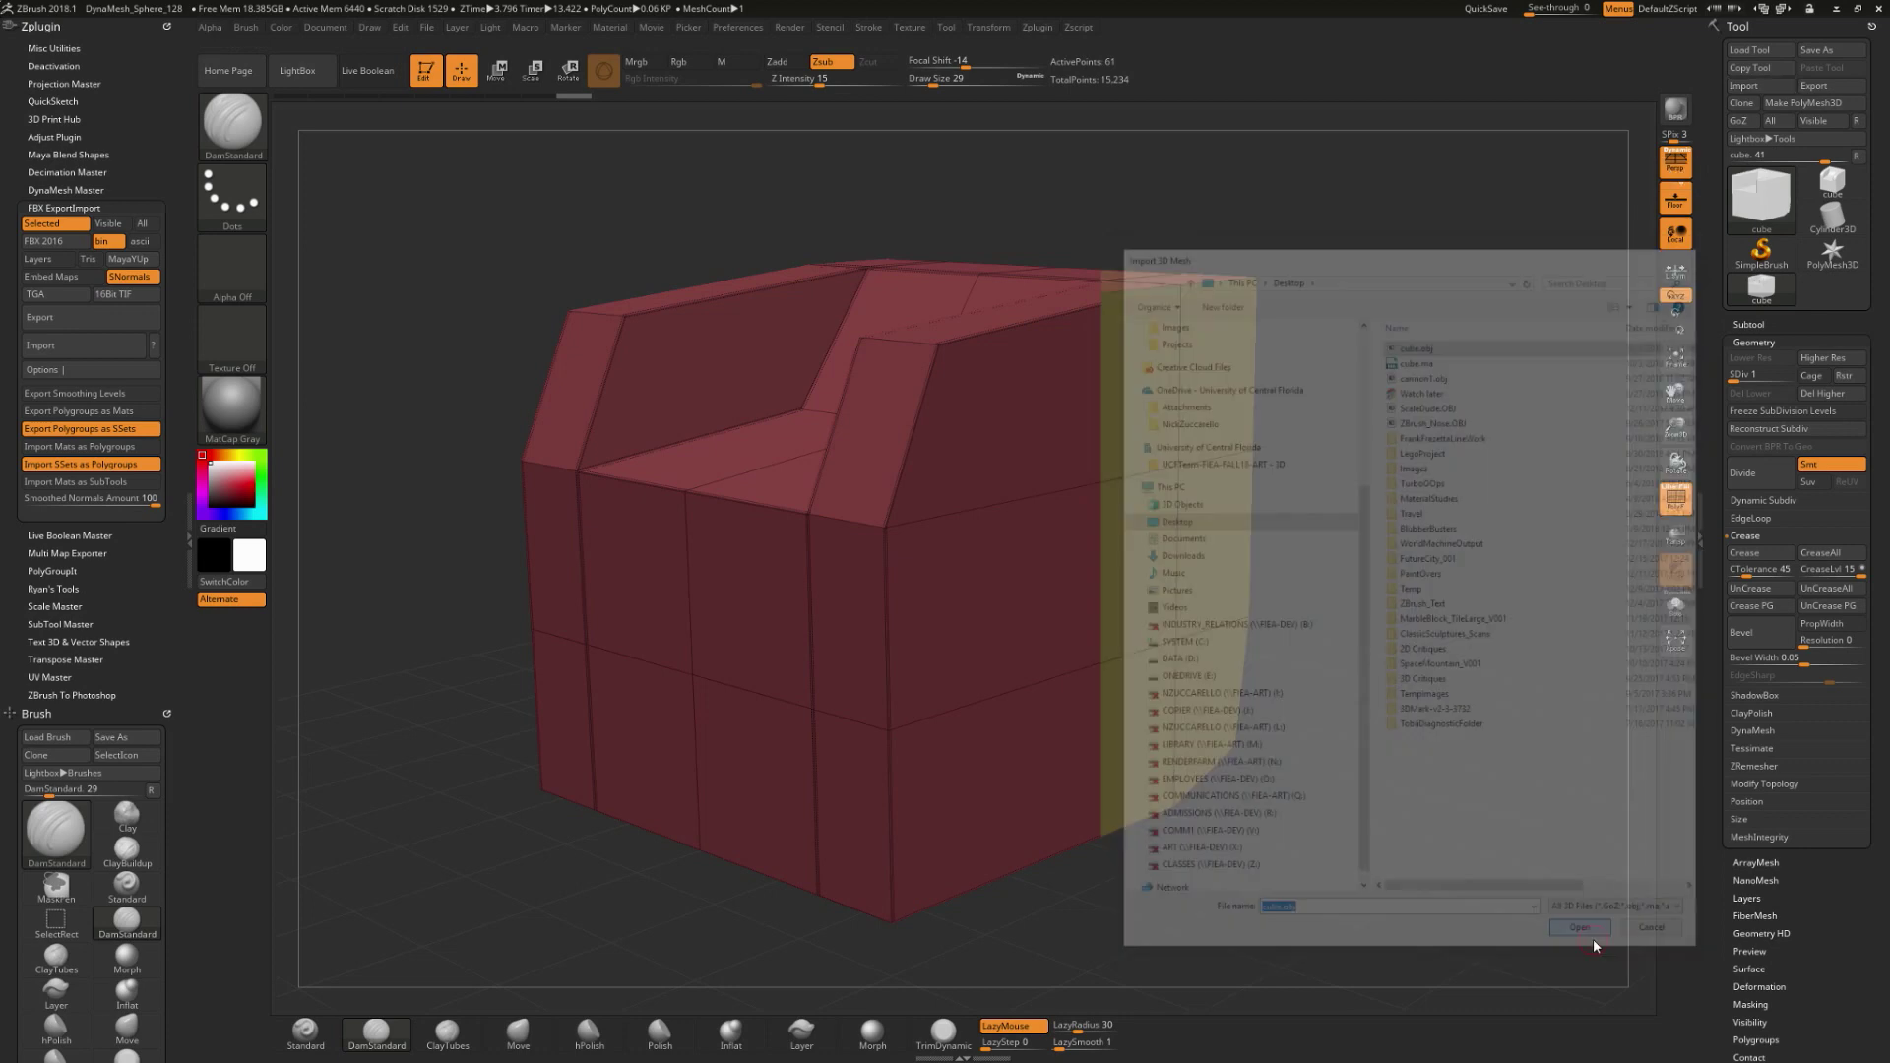
# Step: Raise the imported armchair back to subdivision level 5 and inspect its shape from several sides
pyautogui.moveTo(1528, 583); pyautogui.dragTo(1195, 612)
pyautogui.moveTo(1390, 558)
pyautogui.mouseDown()
pyautogui.moveTo(1316, 562)
pyautogui.moveTo(1385, 566)
pyautogui.mouseUp()
pyautogui.moveTo(1523, 447); pyautogui.dragTo(1429, 465)
pyautogui.hotkey('ctrl', 'd')
pyautogui.hotkey('ctrl', 'd')
pyautogui.hotkey('ctrl', 'd')
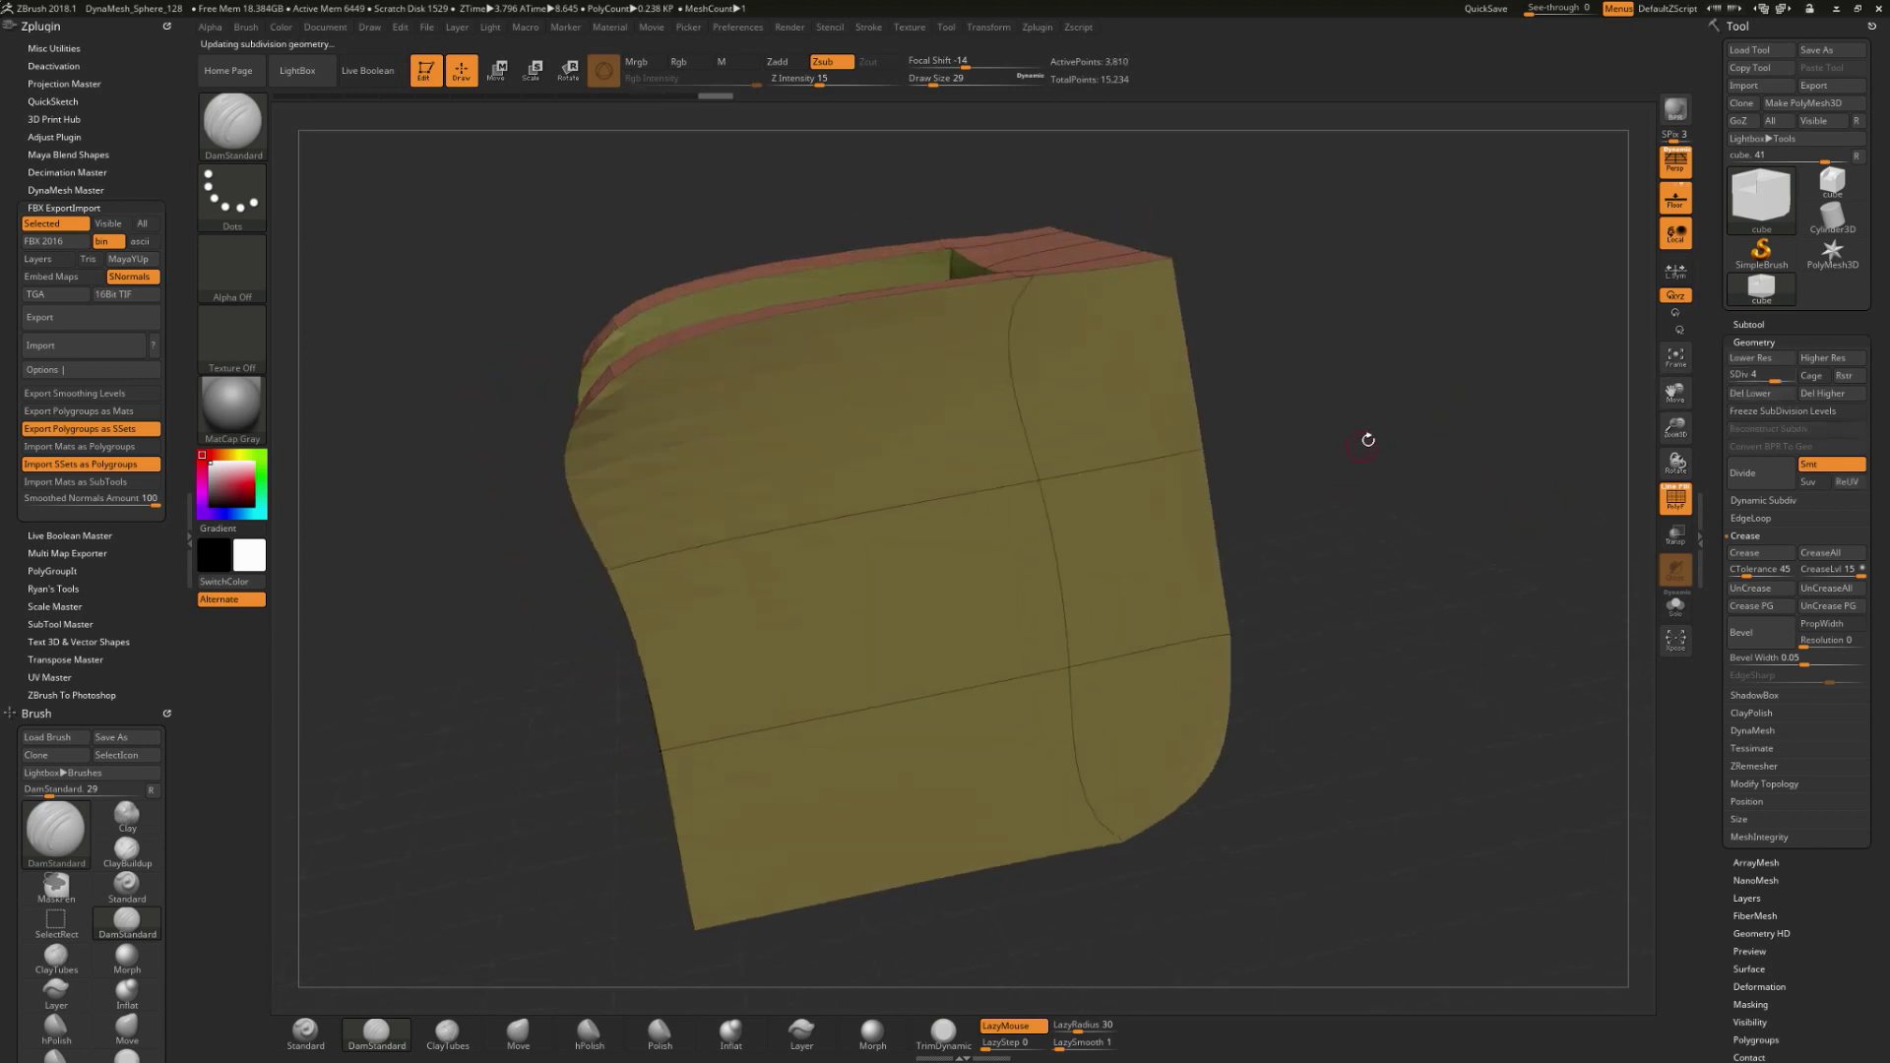
pyautogui.moveTo(1362, 446); pyautogui.dragTo(1433, 426)
pyautogui.press('d')
pyautogui.moveTo(1325, 393); pyautogui.dragTo(1401, 537)
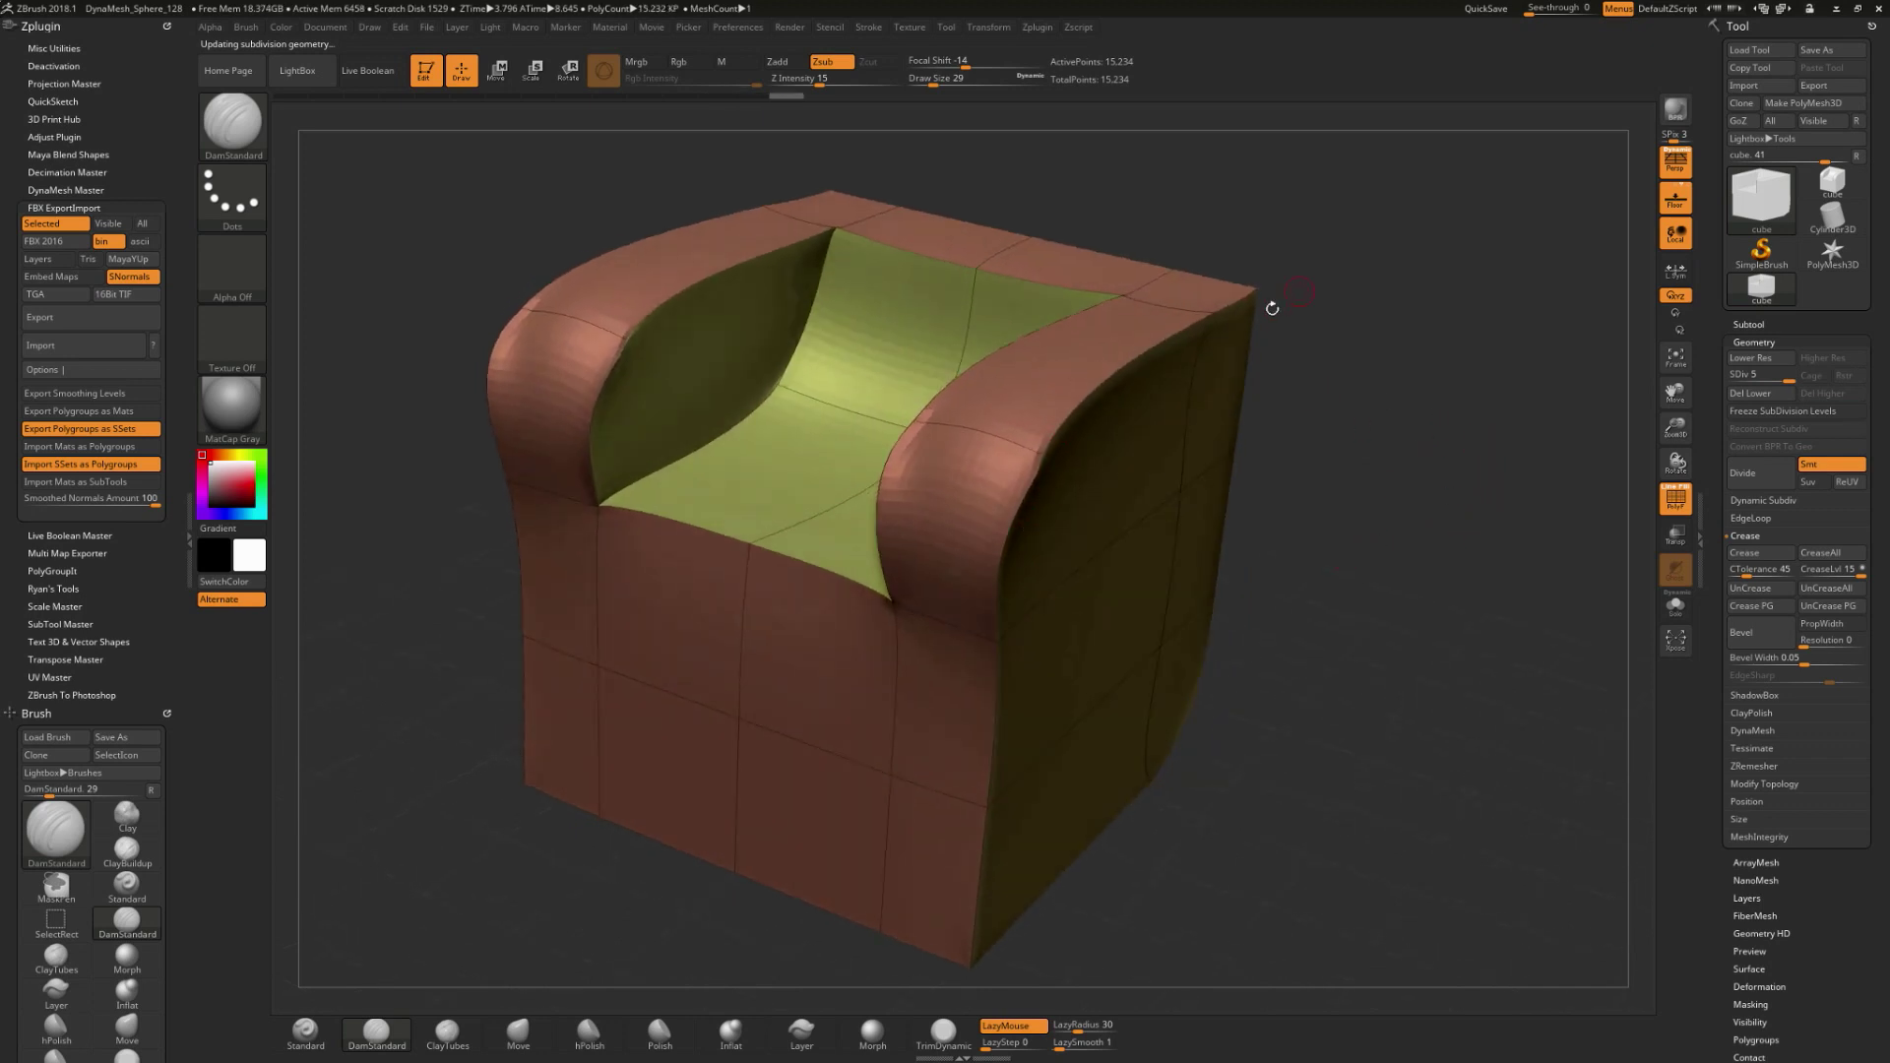
pyautogui.moveTo(1371, 440); pyautogui.dragTo(1409, 449)
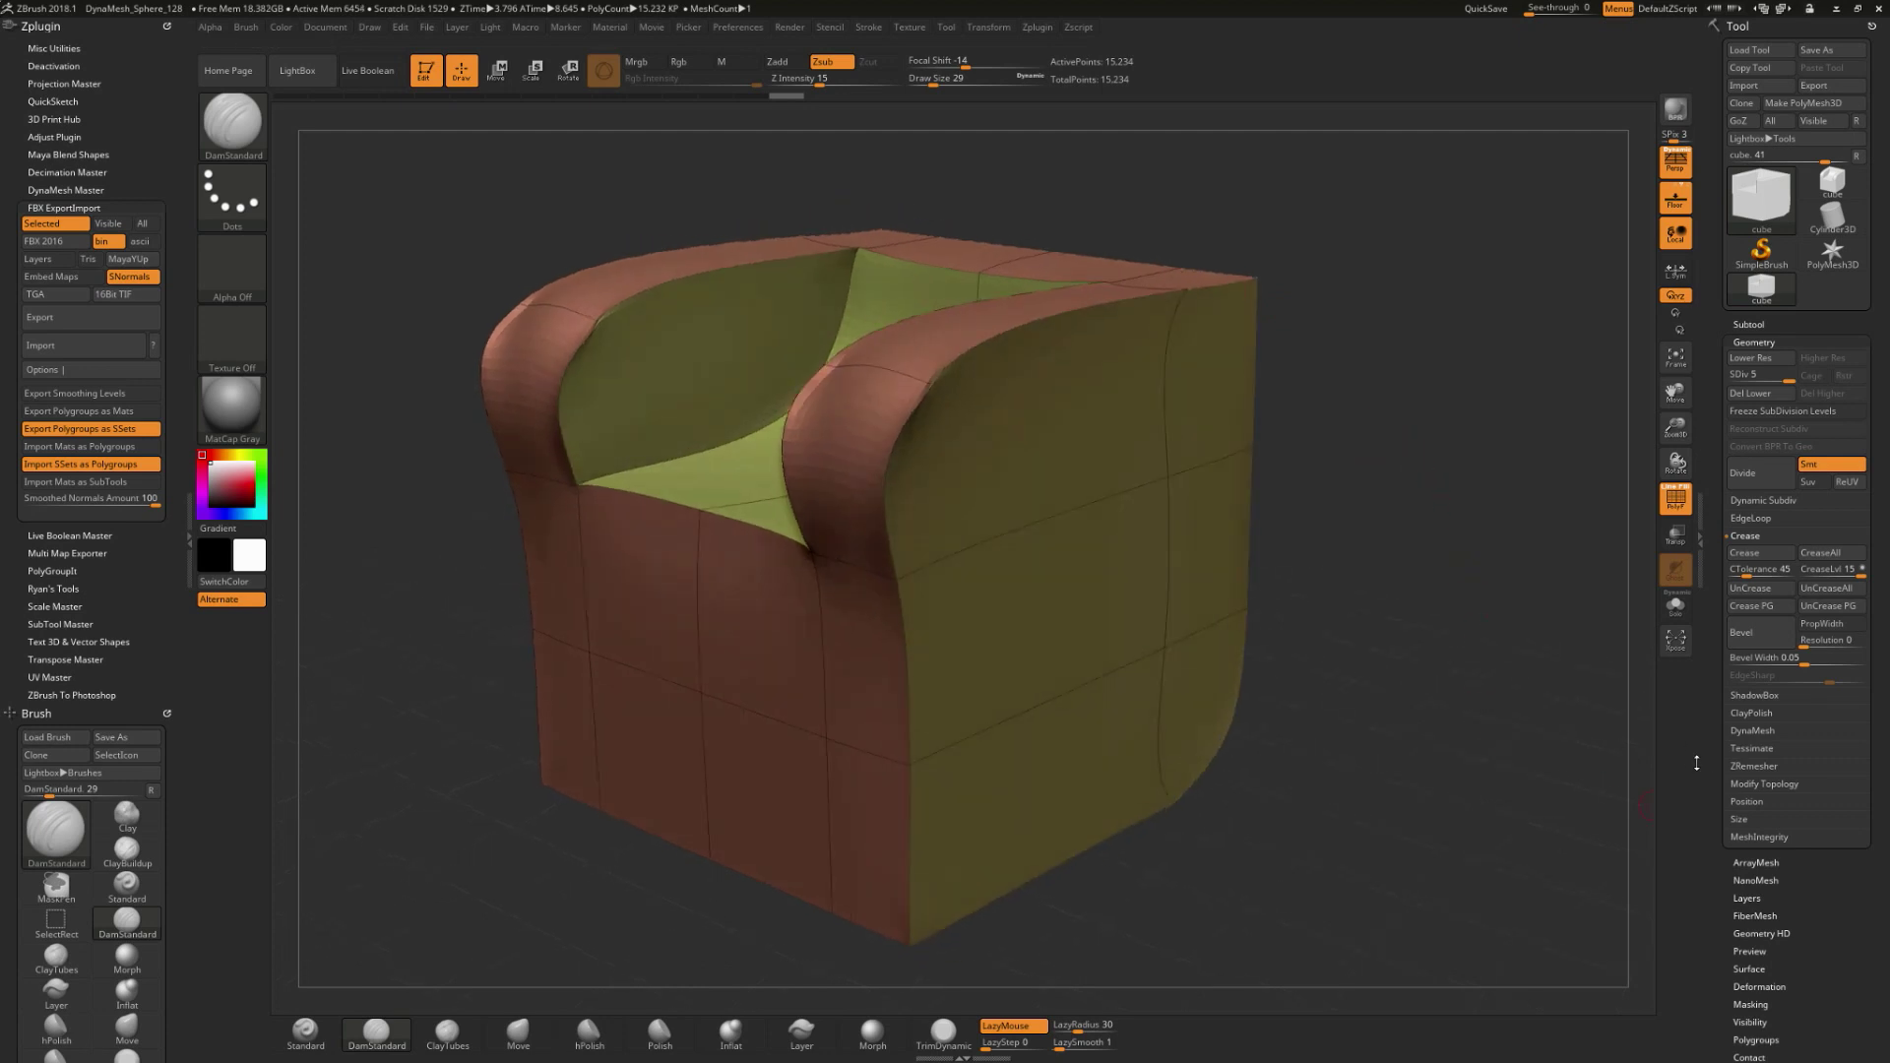
# Step: Switch the armchair to its stored morph target
pyautogui.moveTo(1714, 792); pyautogui.dragTo(1723, 659)
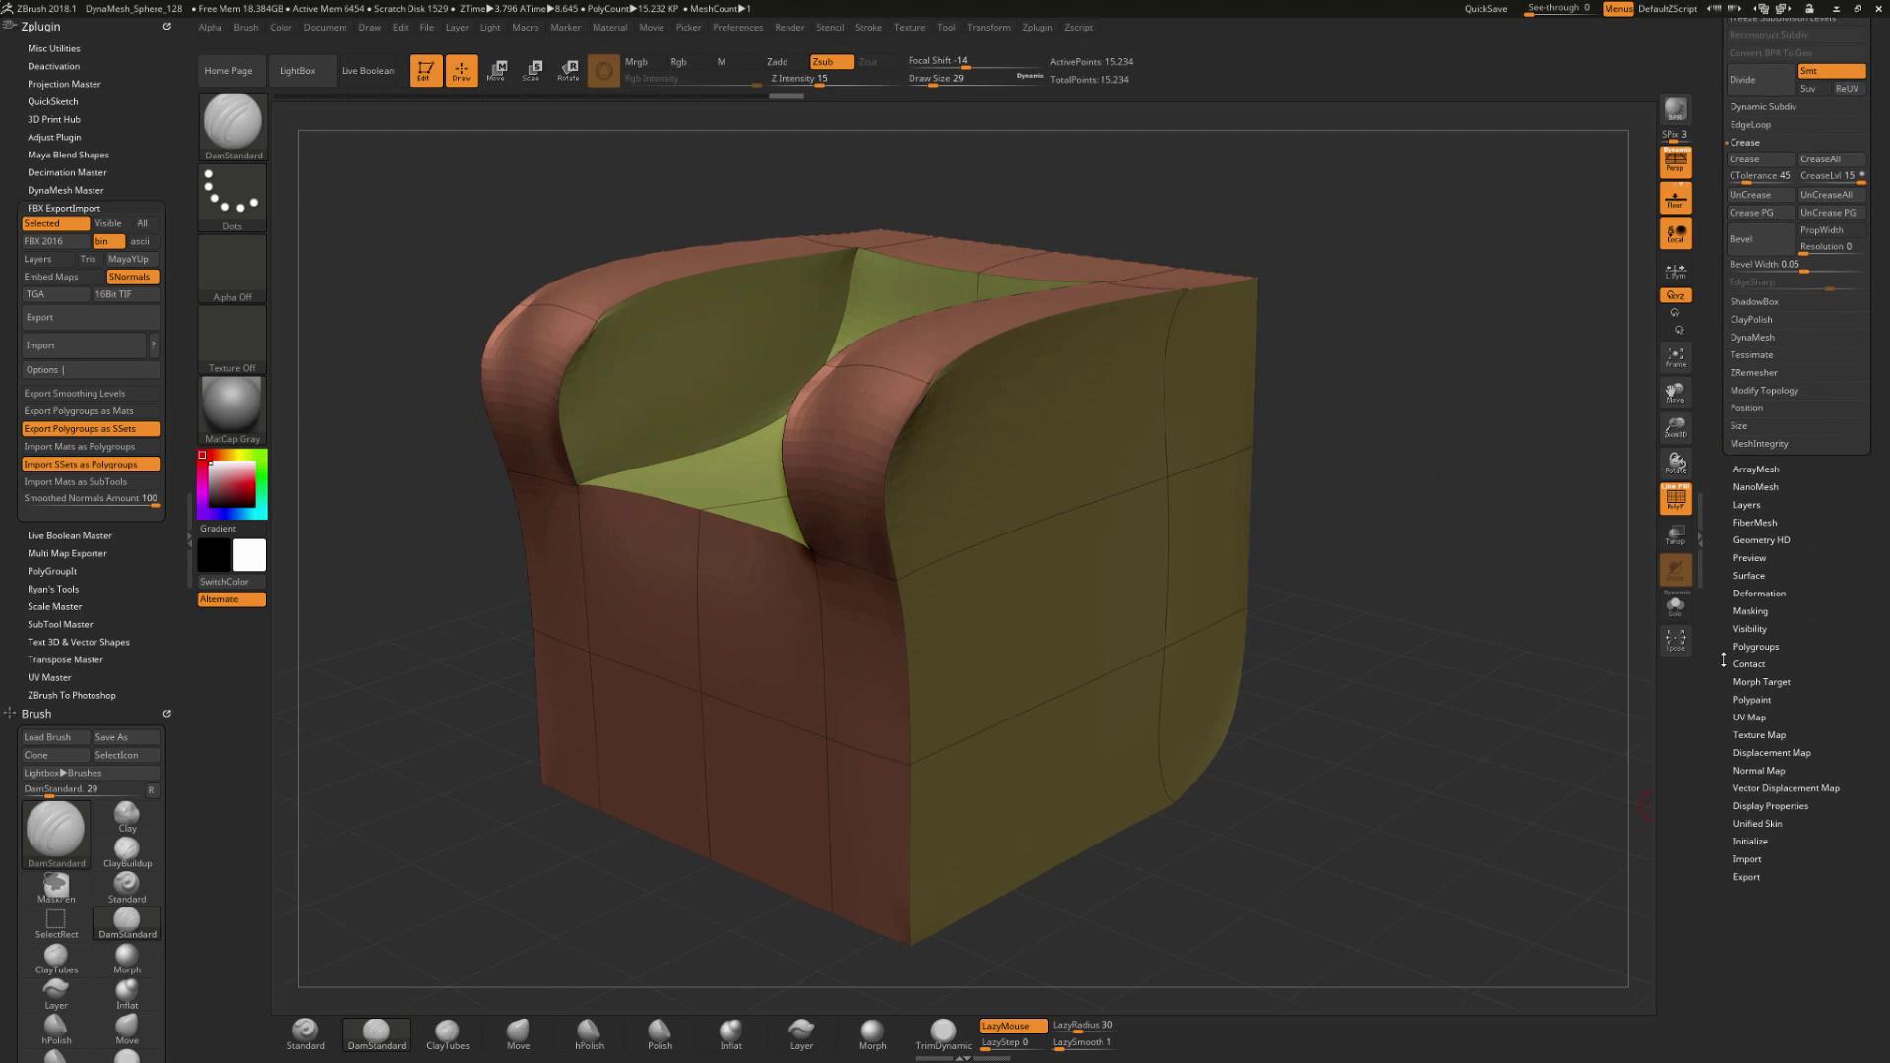
pyautogui.click(1761, 681)
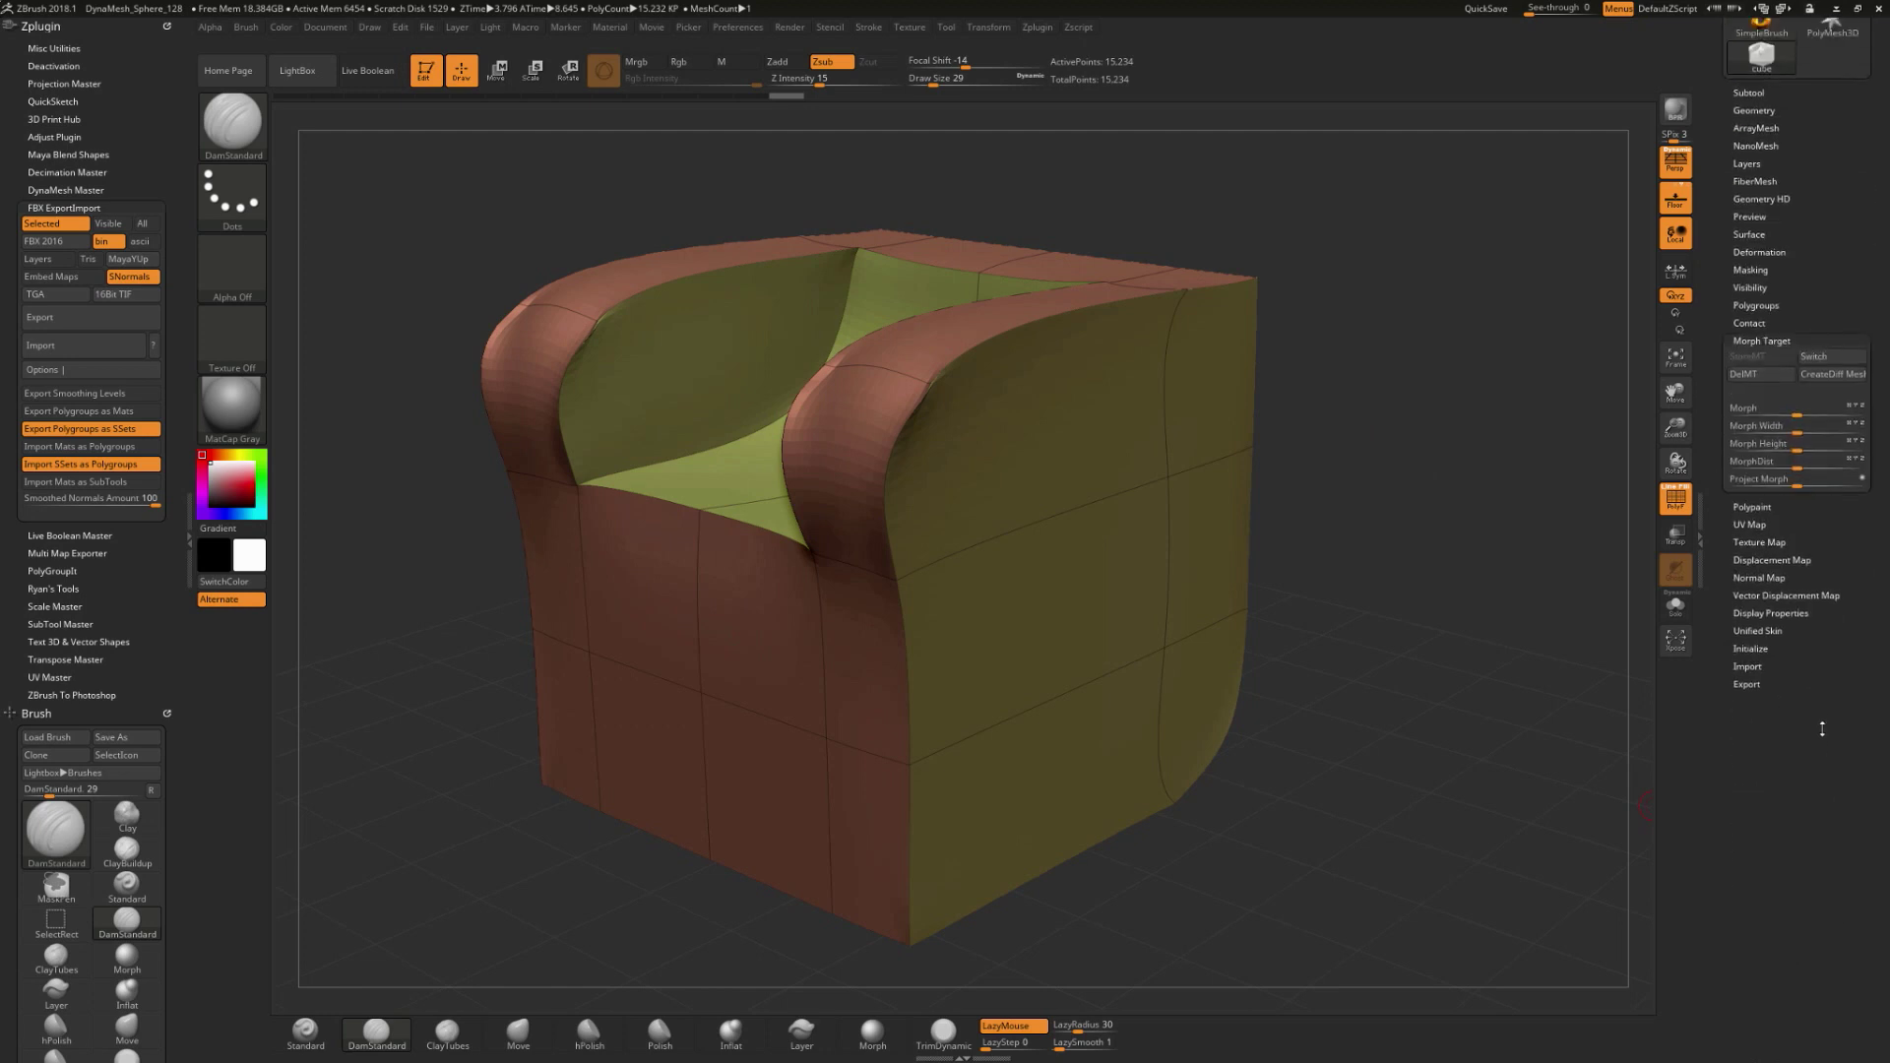
pyautogui.click(1833, 504)
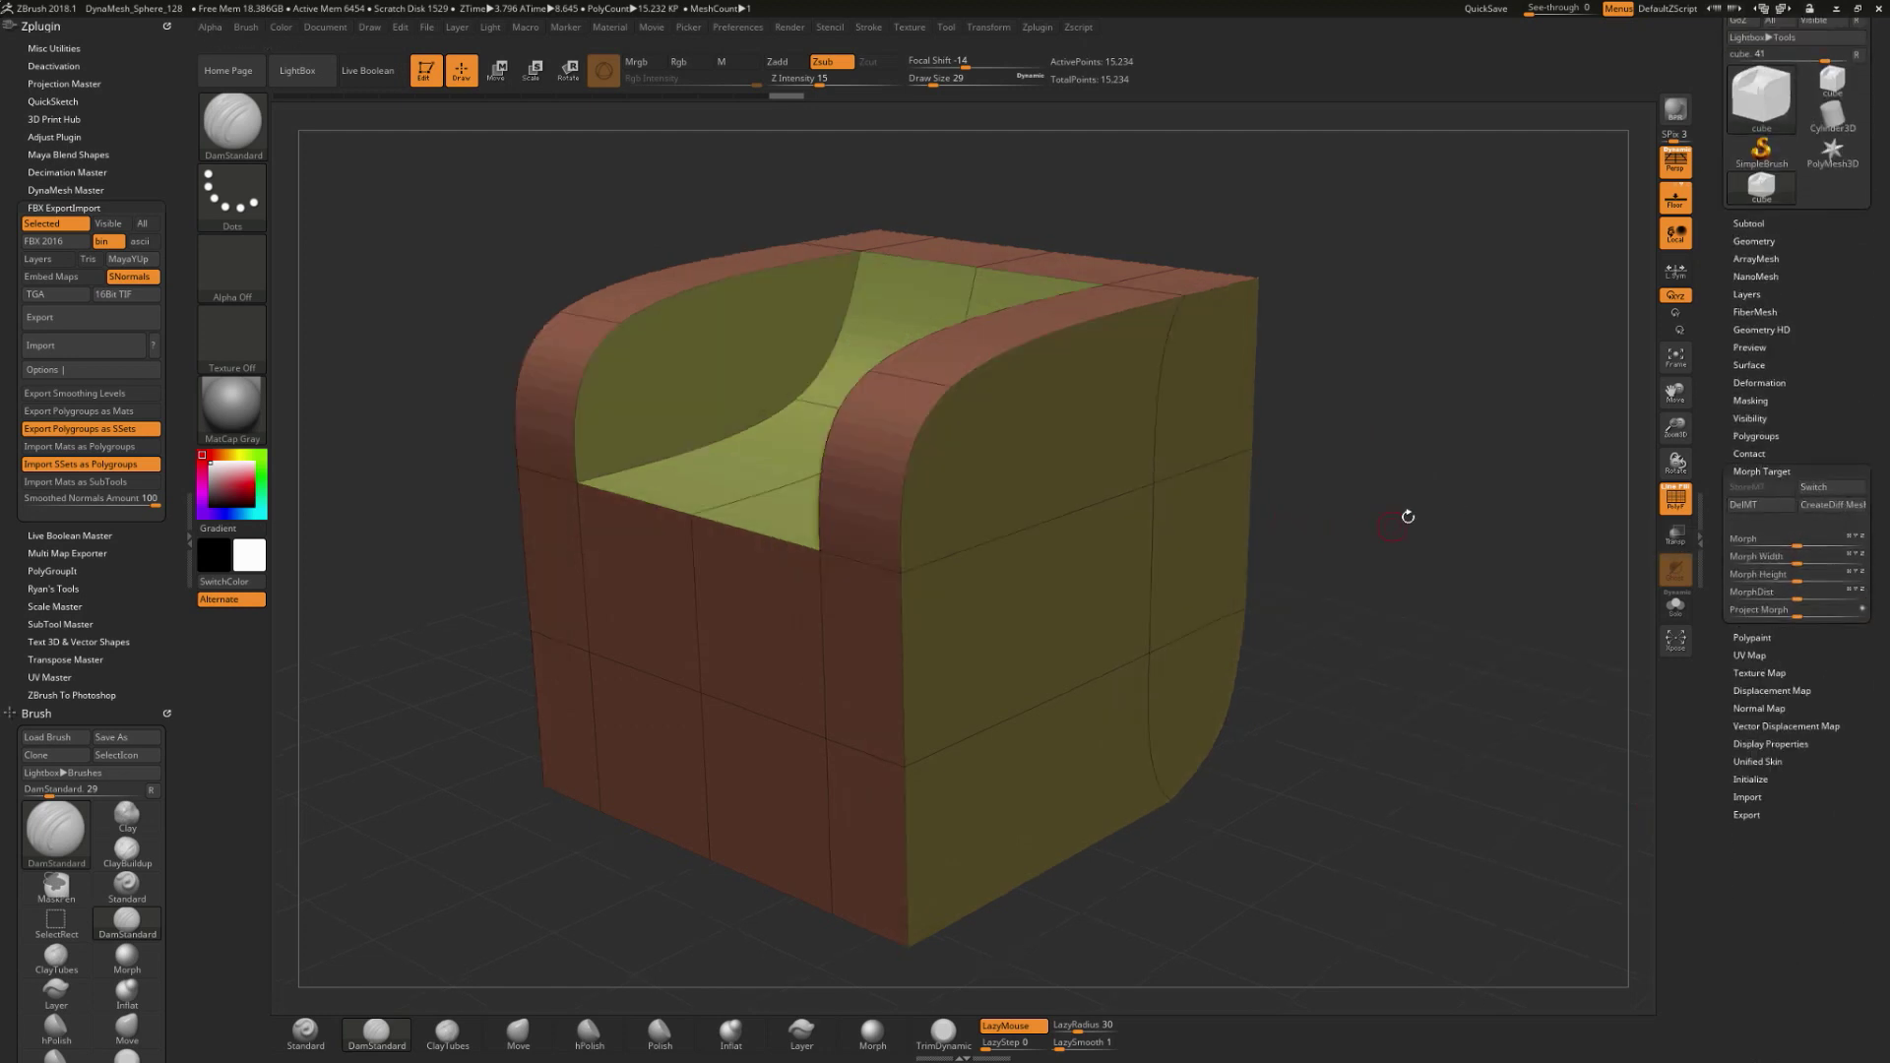
pyautogui.moveTo(1457, 510); pyautogui.dragTo(1456, 509)
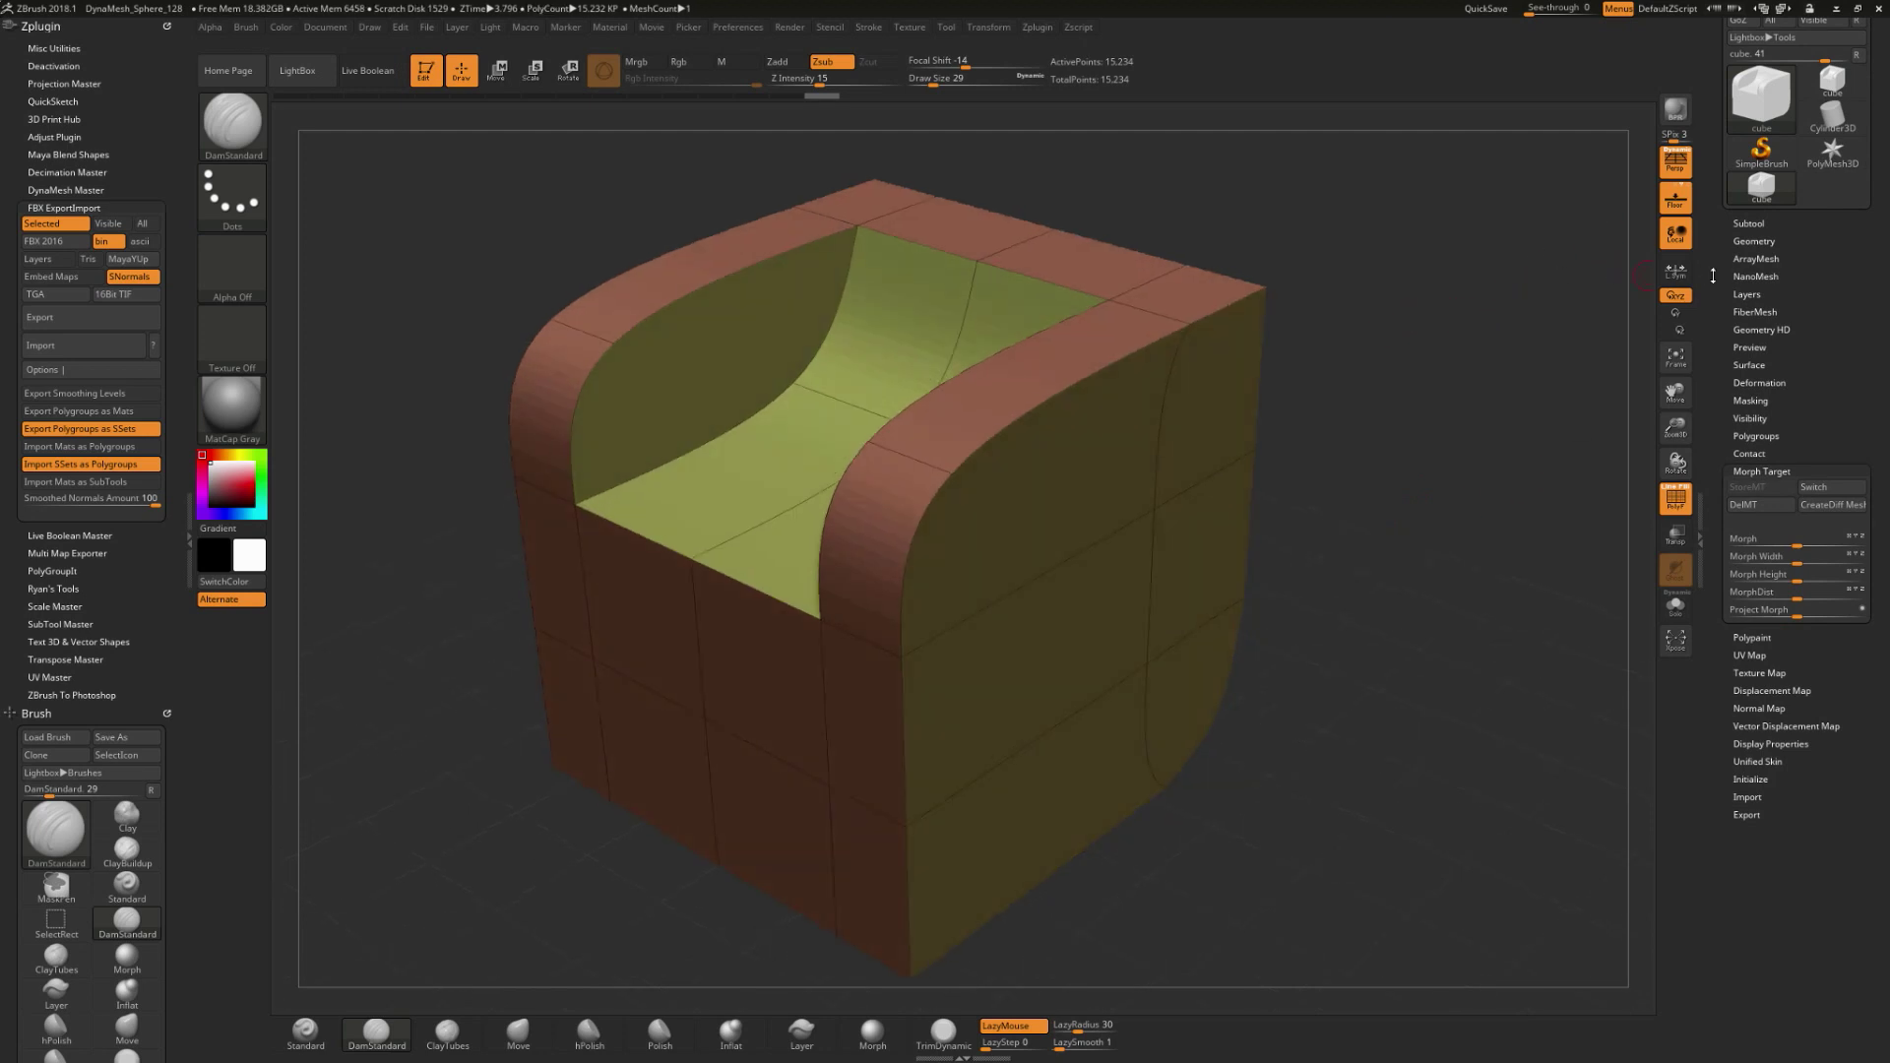
# Step: Hide the polyframe and divide the armchair further up to subdivision level 8
pyautogui.moveTo(1730, 242); pyautogui.dragTo(1729, 304)
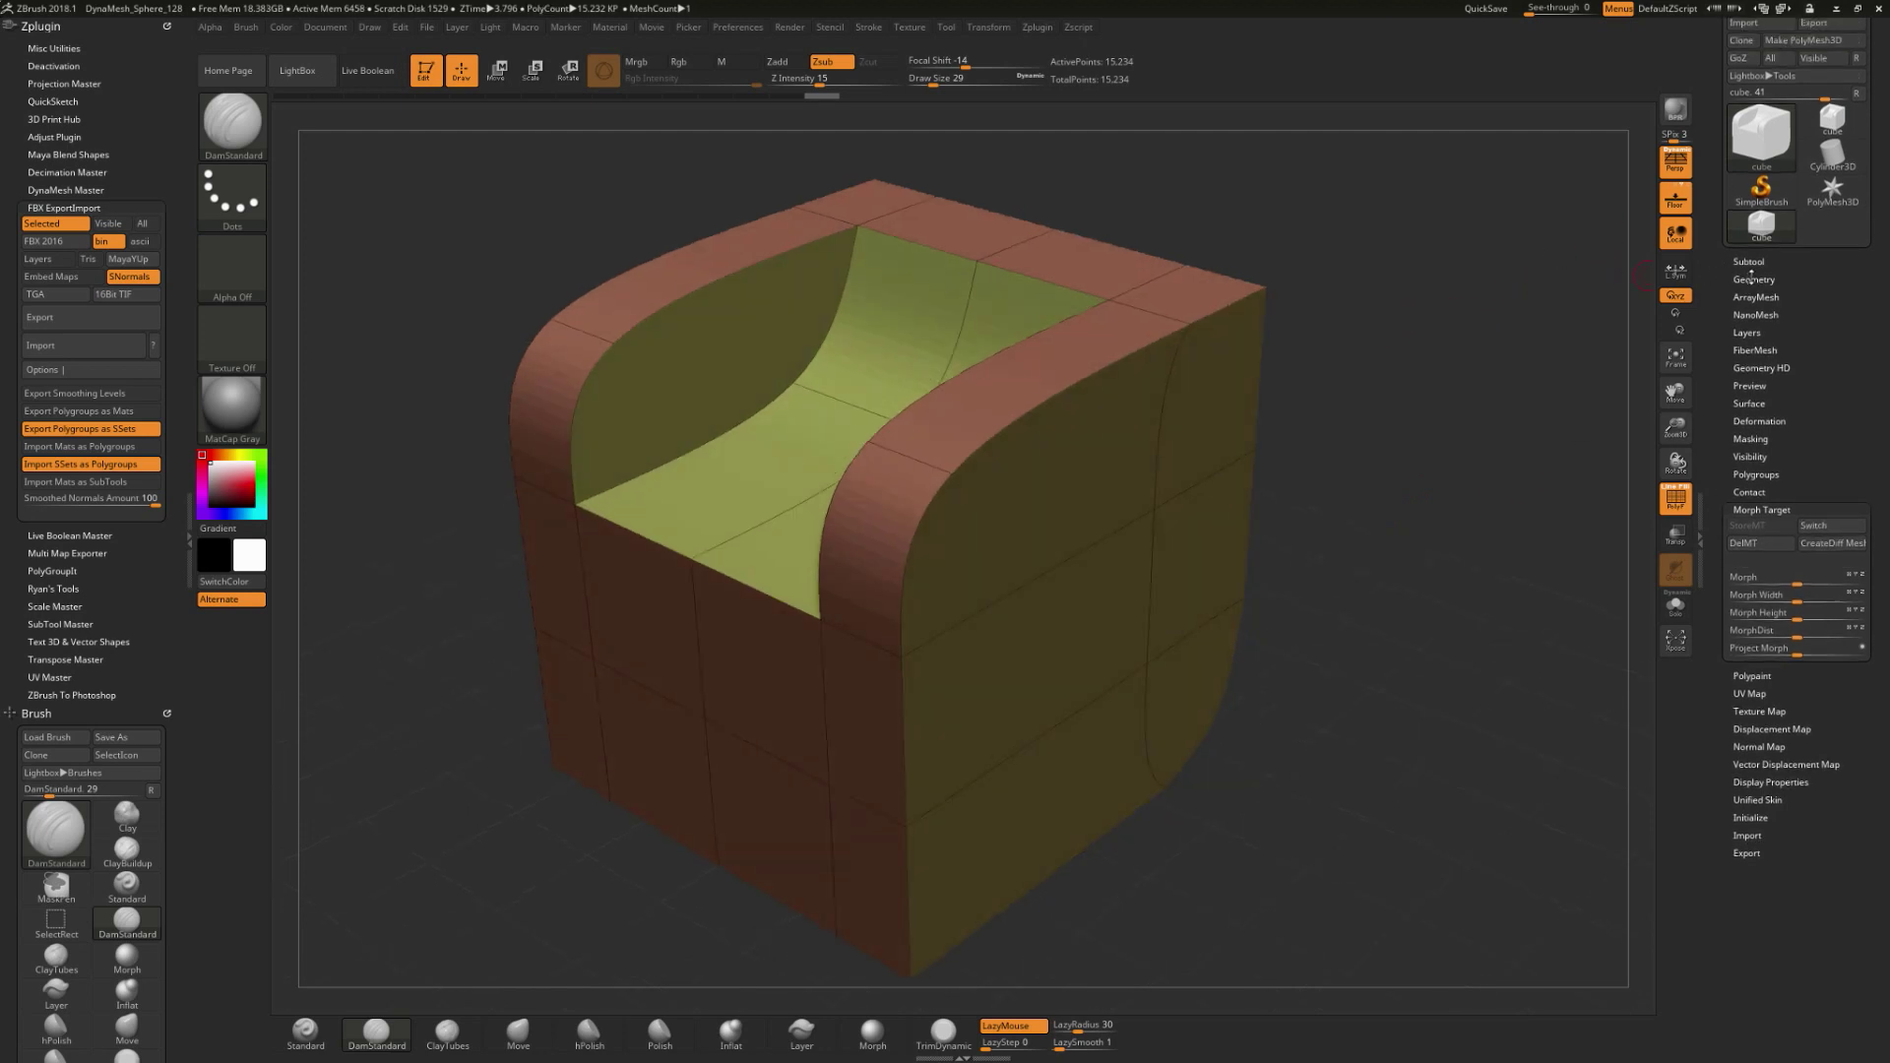
pyautogui.click(1753, 279)
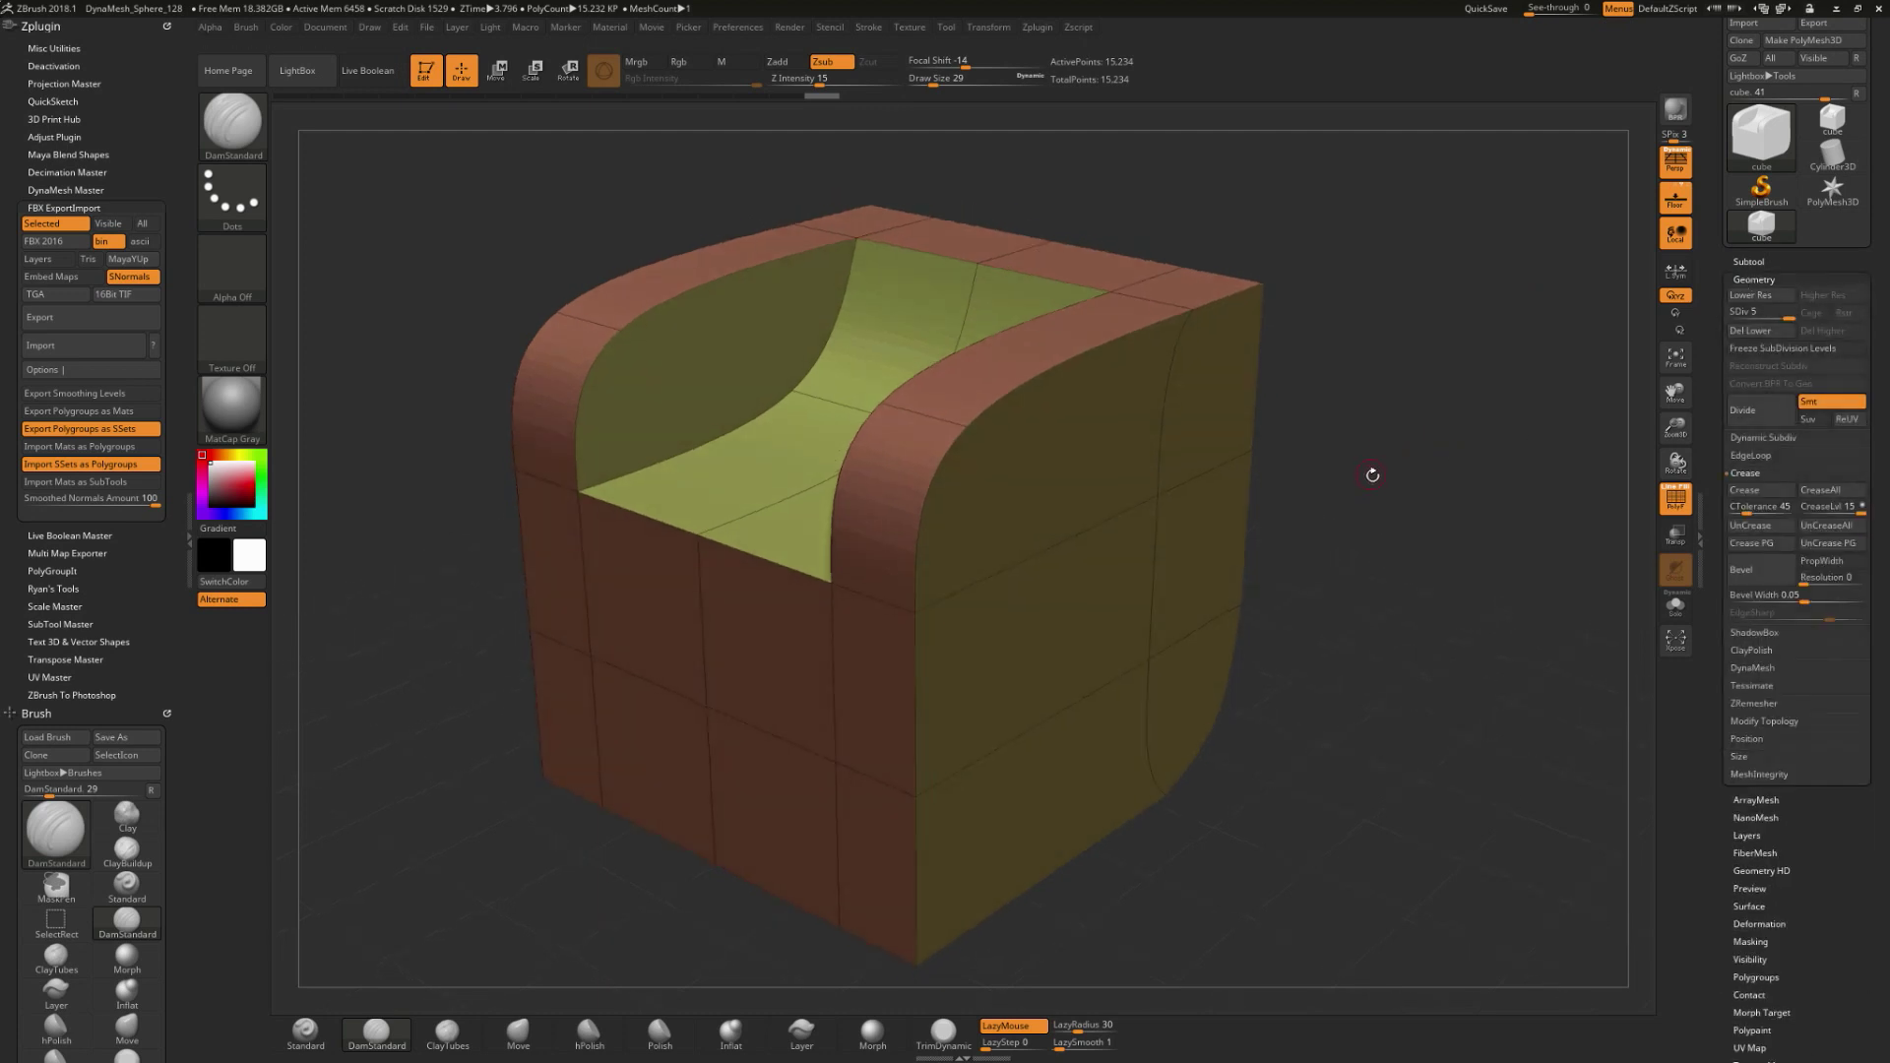
pyautogui.keyDown('ctrl'); pyautogui.moveTo(1372, 475); pyautogui.dragTo(1499, 579, button='right'); pyautogui.keyUp('ctrl')
pyautogui.click(1675, 498)
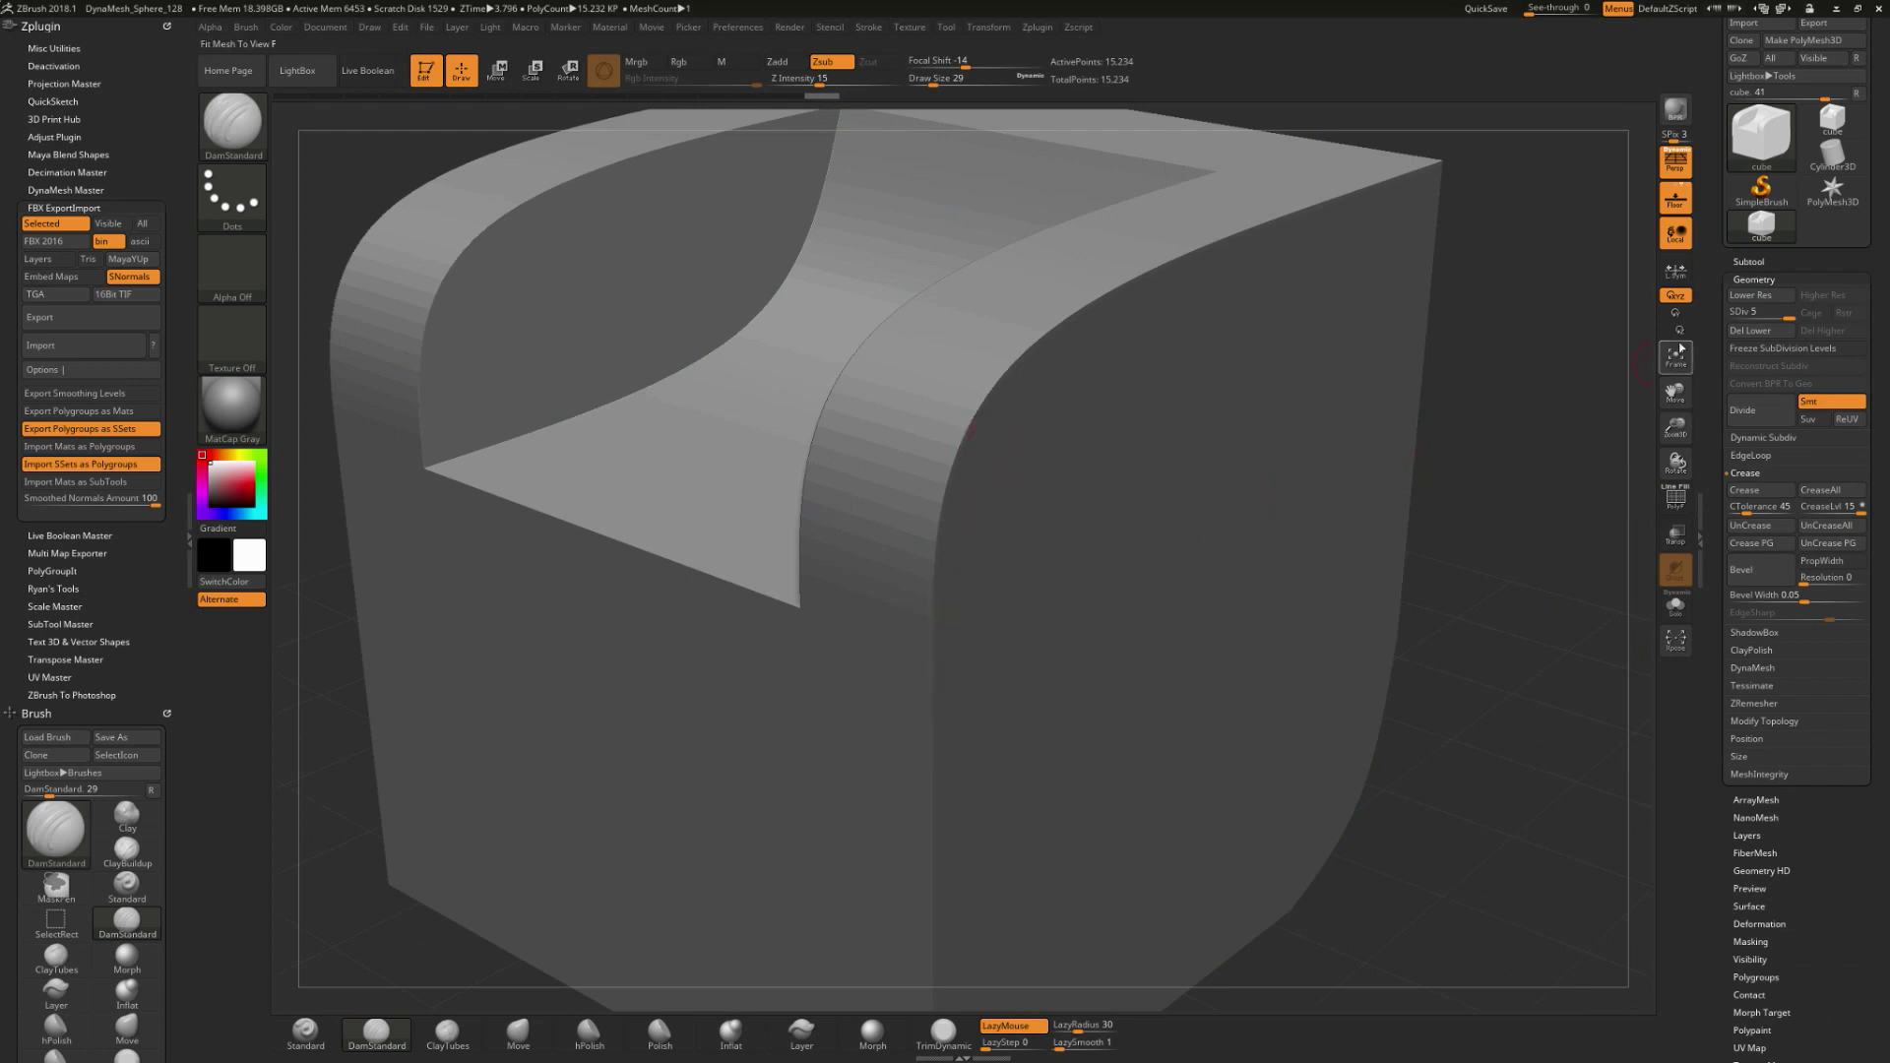
pyautogui.press('ctrl')
pyautogui.hotkey('ctrl', 'd')
pyautogui.hotkey('ctrl', 'd')
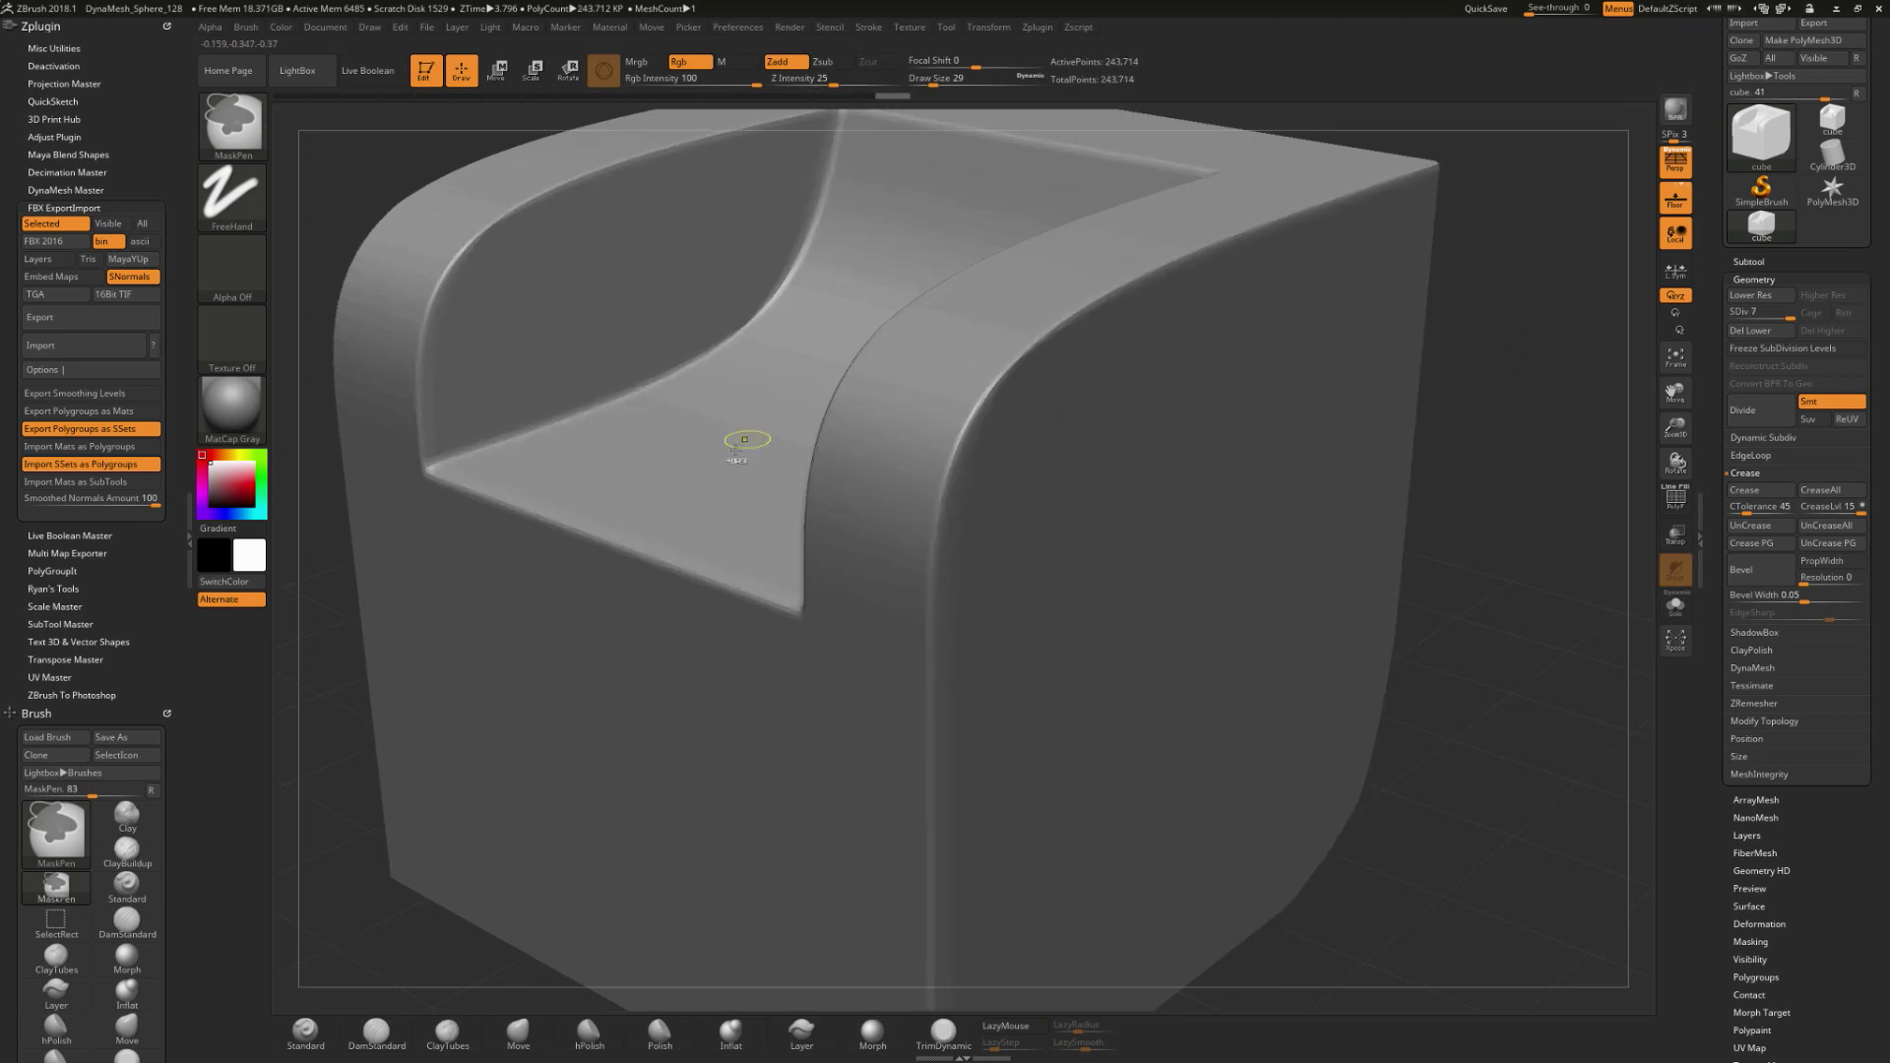
pyautogui.hotkey('ctrl', 'd')
# Step: Show the polyframe and step the armchair down to subdivision level 1 to examine its base mesh and polygroups
pyautogui.keyDown('alt'); pyautogui.moveTo(1477, 481); pyautogui.dragTo(1434, 493); pyautogui.keyUp('alt')
pyautogui.moveTo(1199, 355)
pyautogui.mouseDown()
pyautogui.moveTo(1459, 493)
pyautogui.moveTo(1489, 482)
pyautogui.moveTo(1464, 492)
pyautogui.moveTo(1473, 553)
pyautogui.moveTo(1409, 571)
pyautogui.moveTo(1455, 624)
pyautogui.moveTo(1505, 621)
pyautogui.moveTo(1392, 654)
pyautogui.moveTo(1467, 635)
pyautogui.moveTo(1574, 570)
pyautogui.moveTo(1566, 553)
pyautogui.mouseUp()
pyautogui.click(1676, 497)
pyautogui.moveTo(1406, 571); pyautogui.dragTo(1423, 579)
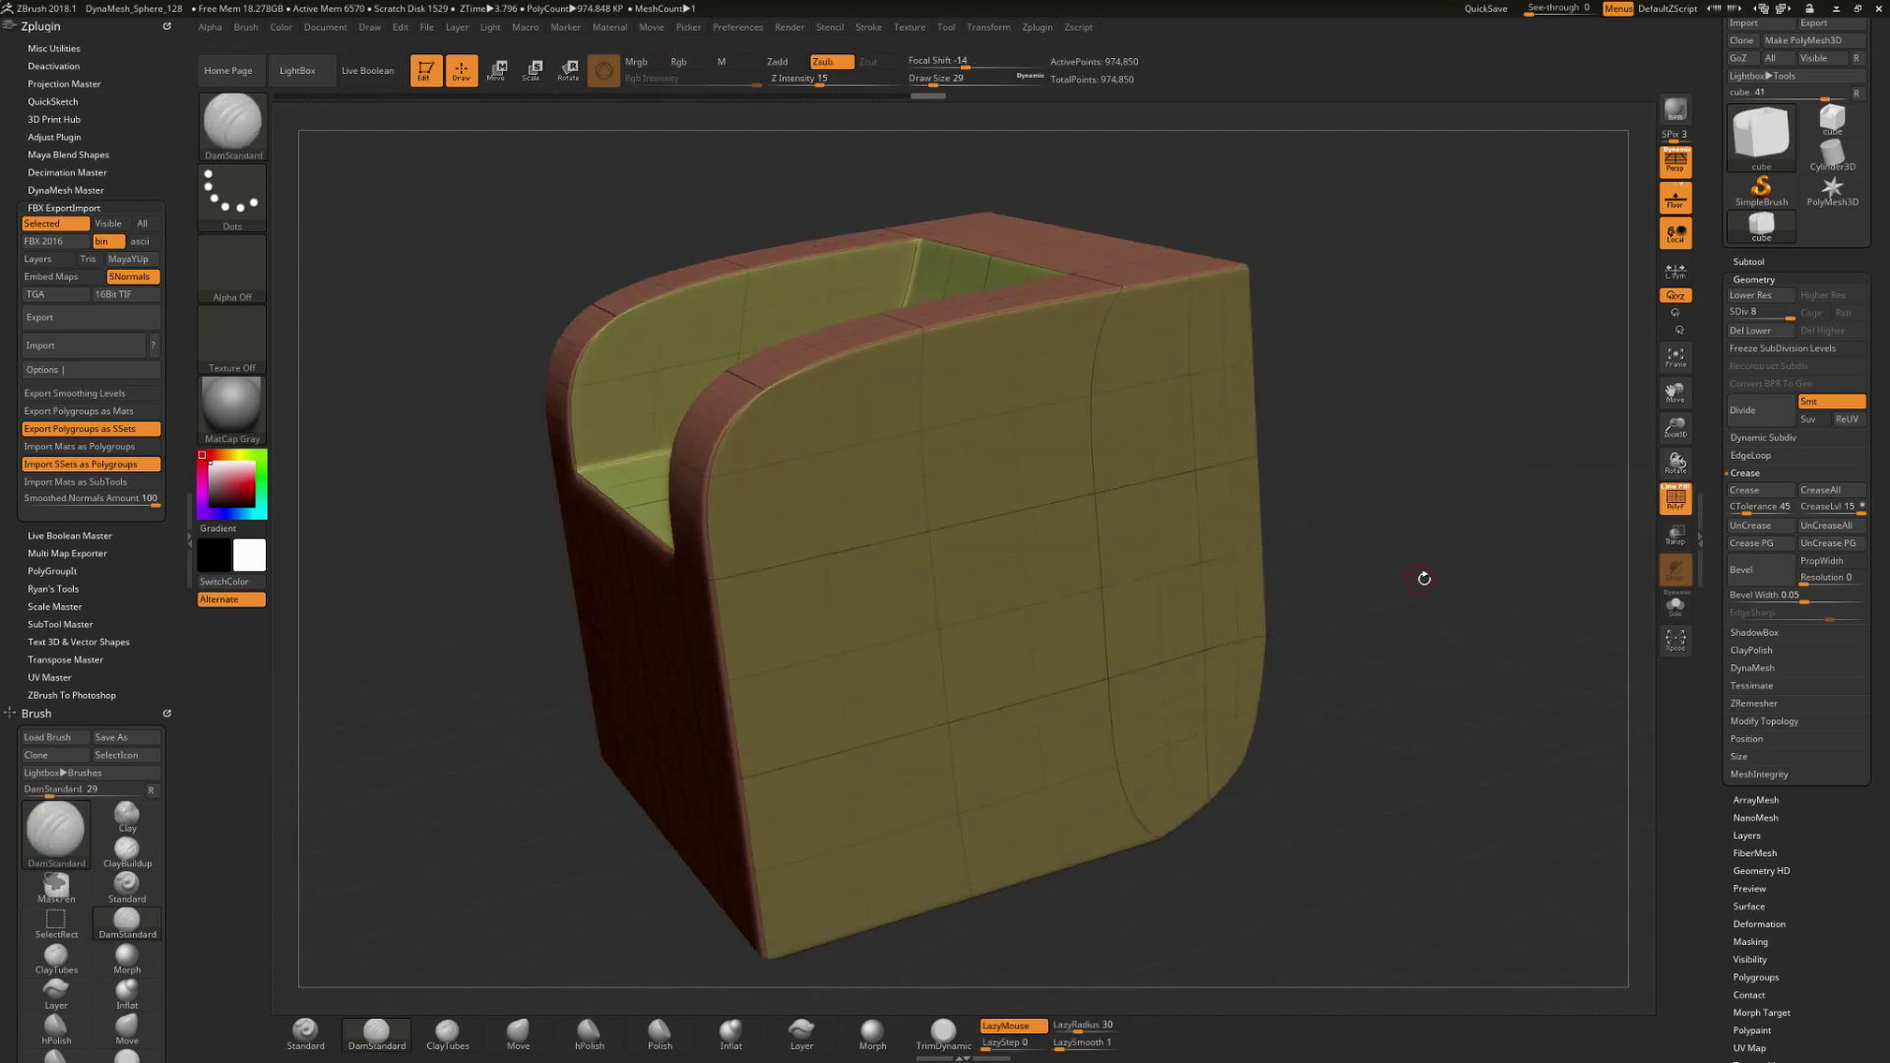
pyautogui.hotkey('shift', 'd')
pyautogui.hotkey('shift', 'd')
pyautogui.hotkey('shift', 'd')
pyautogui.hotkey('shift', 'd')
pyautogui.hotkey('shift', 'd')
pyautogui.hotkey('shift', 'd')
pyautogui.hotkey('shift', 'd')
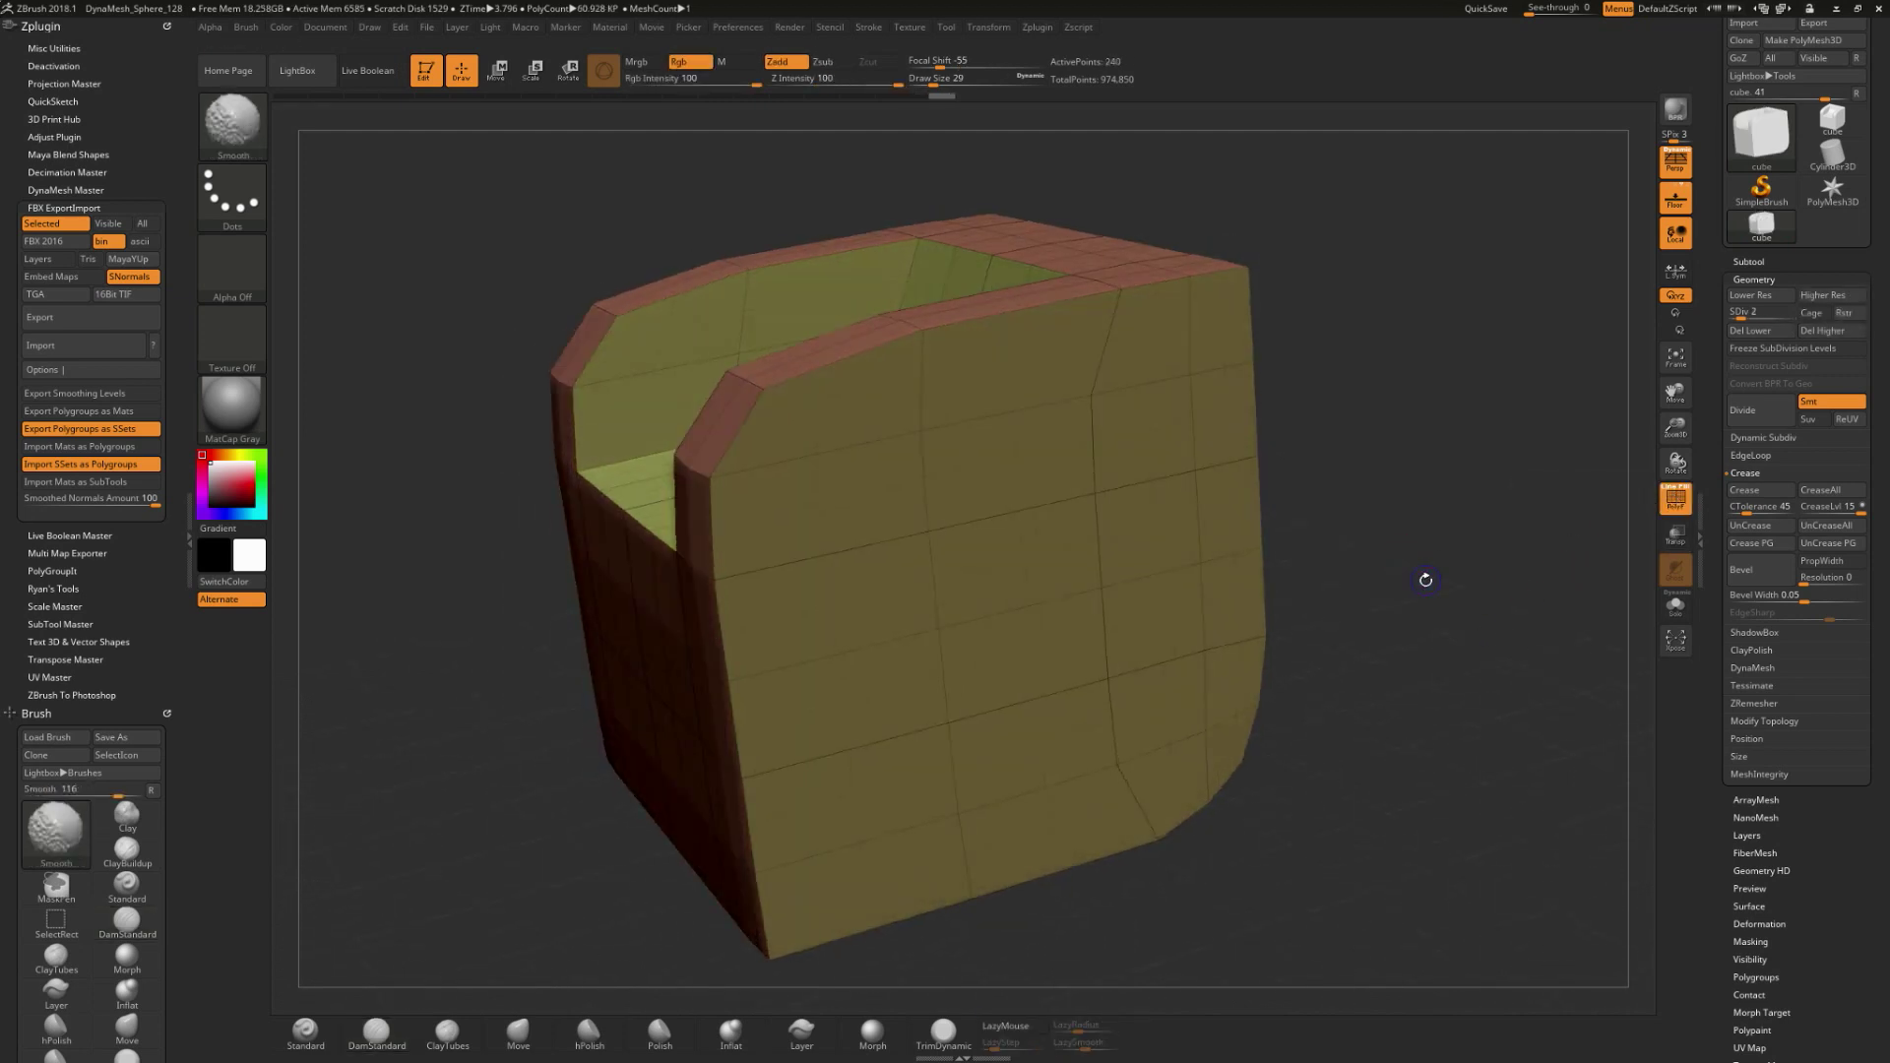
pyautogui.moveTo(1498, 585); pyautogui.dragTo(1513, 542)
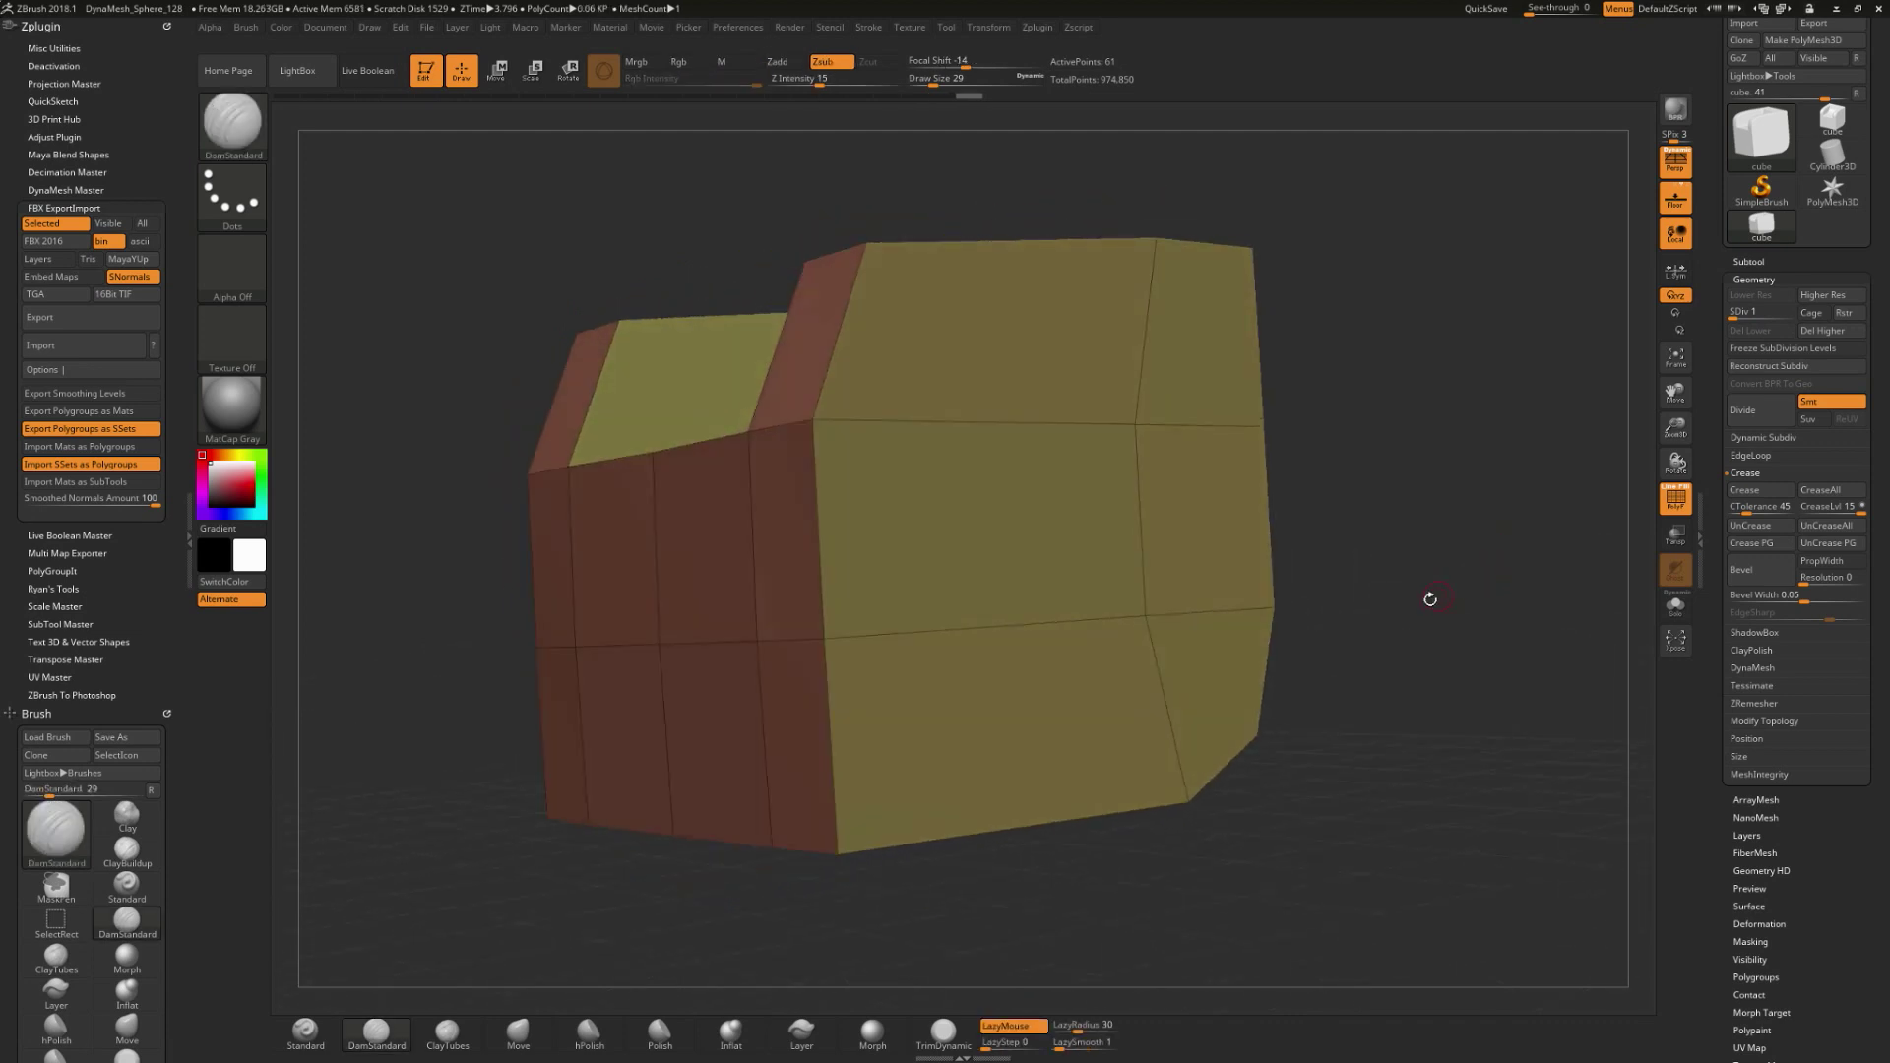
pyautogui.moveTo(1403, 597); pyautogui.dragTo(1230, 561)
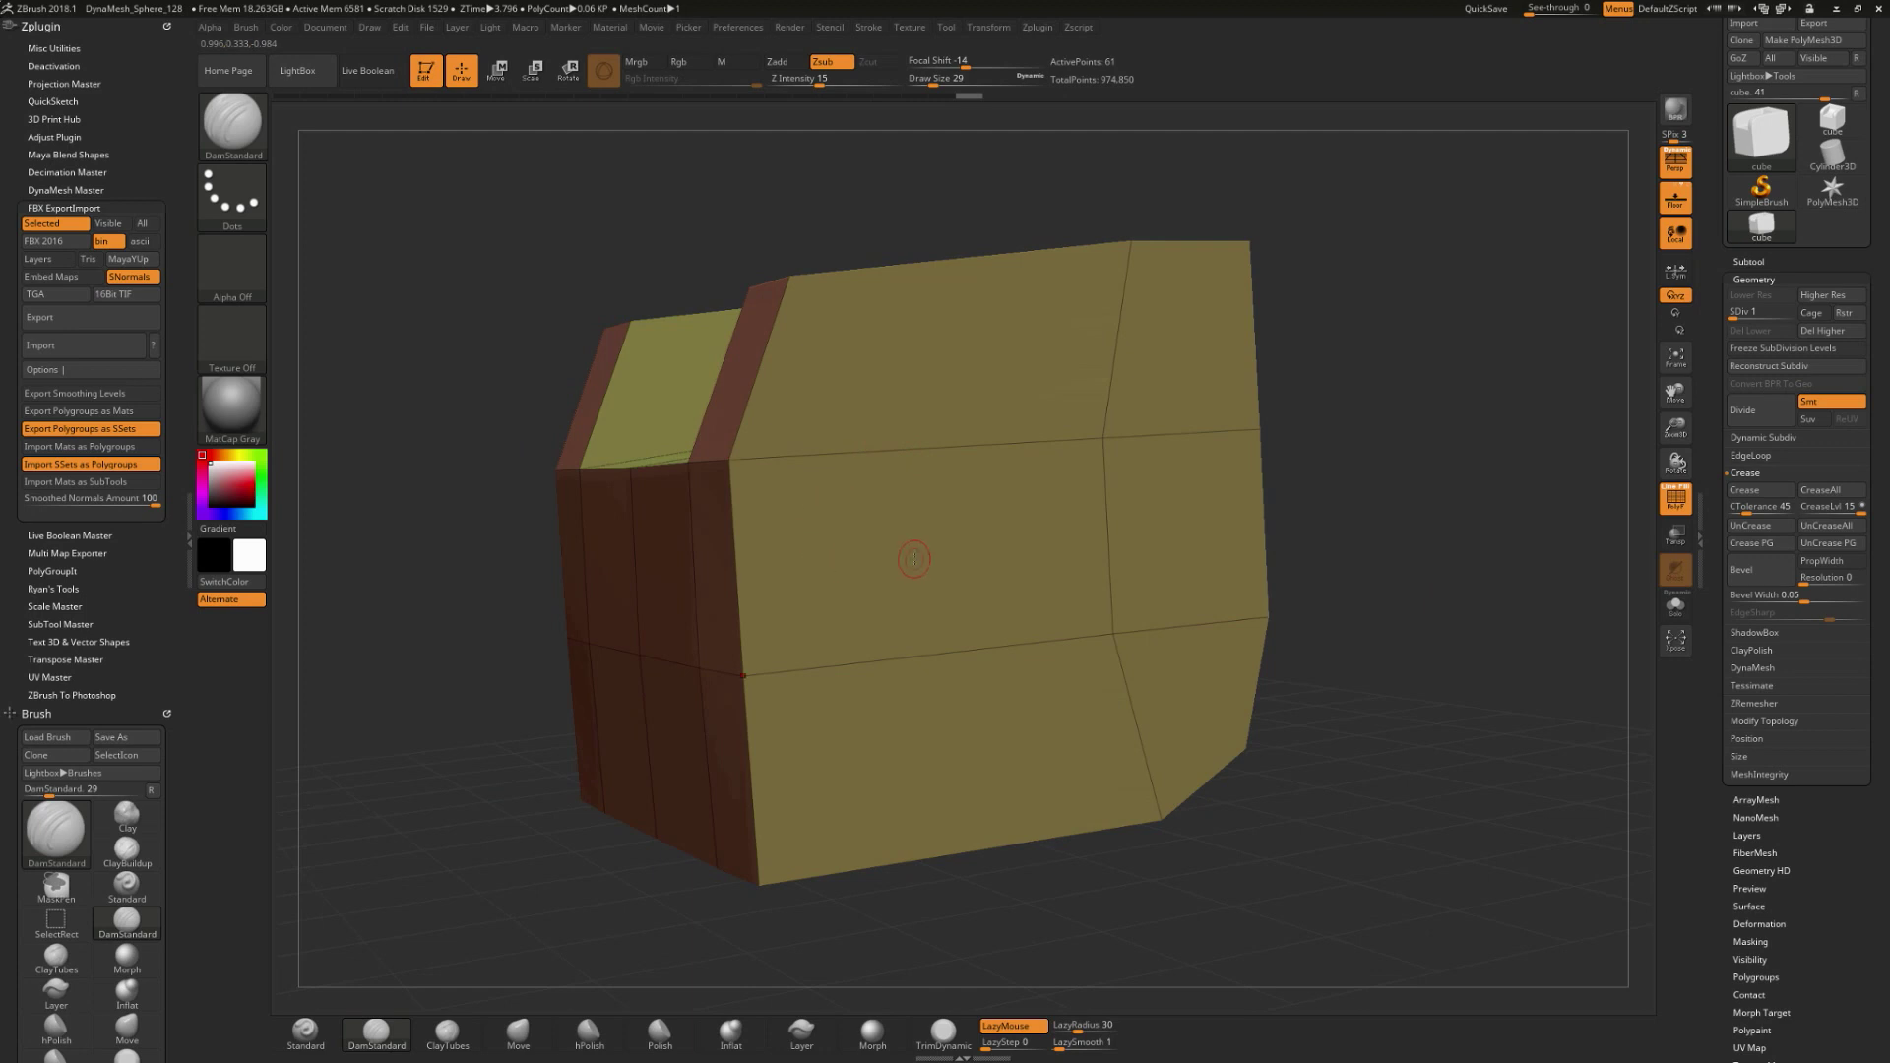
pyautogui.moveTo(1452, 458); pyautogui.dragTo(1118, 490)
pyautogui.moveTo(1388, 476); pyautogui.dragTo(1371, 478)
# Step: Raise the armchair to subdivision level 5 and hide the polyframe
pyautogui.press('d')
pyautogui.hotkey('ctrl', 'd')
pyautogui.hotkey('ctrl', 'd')
pyautogui.hotkey('ctrl', 'd')
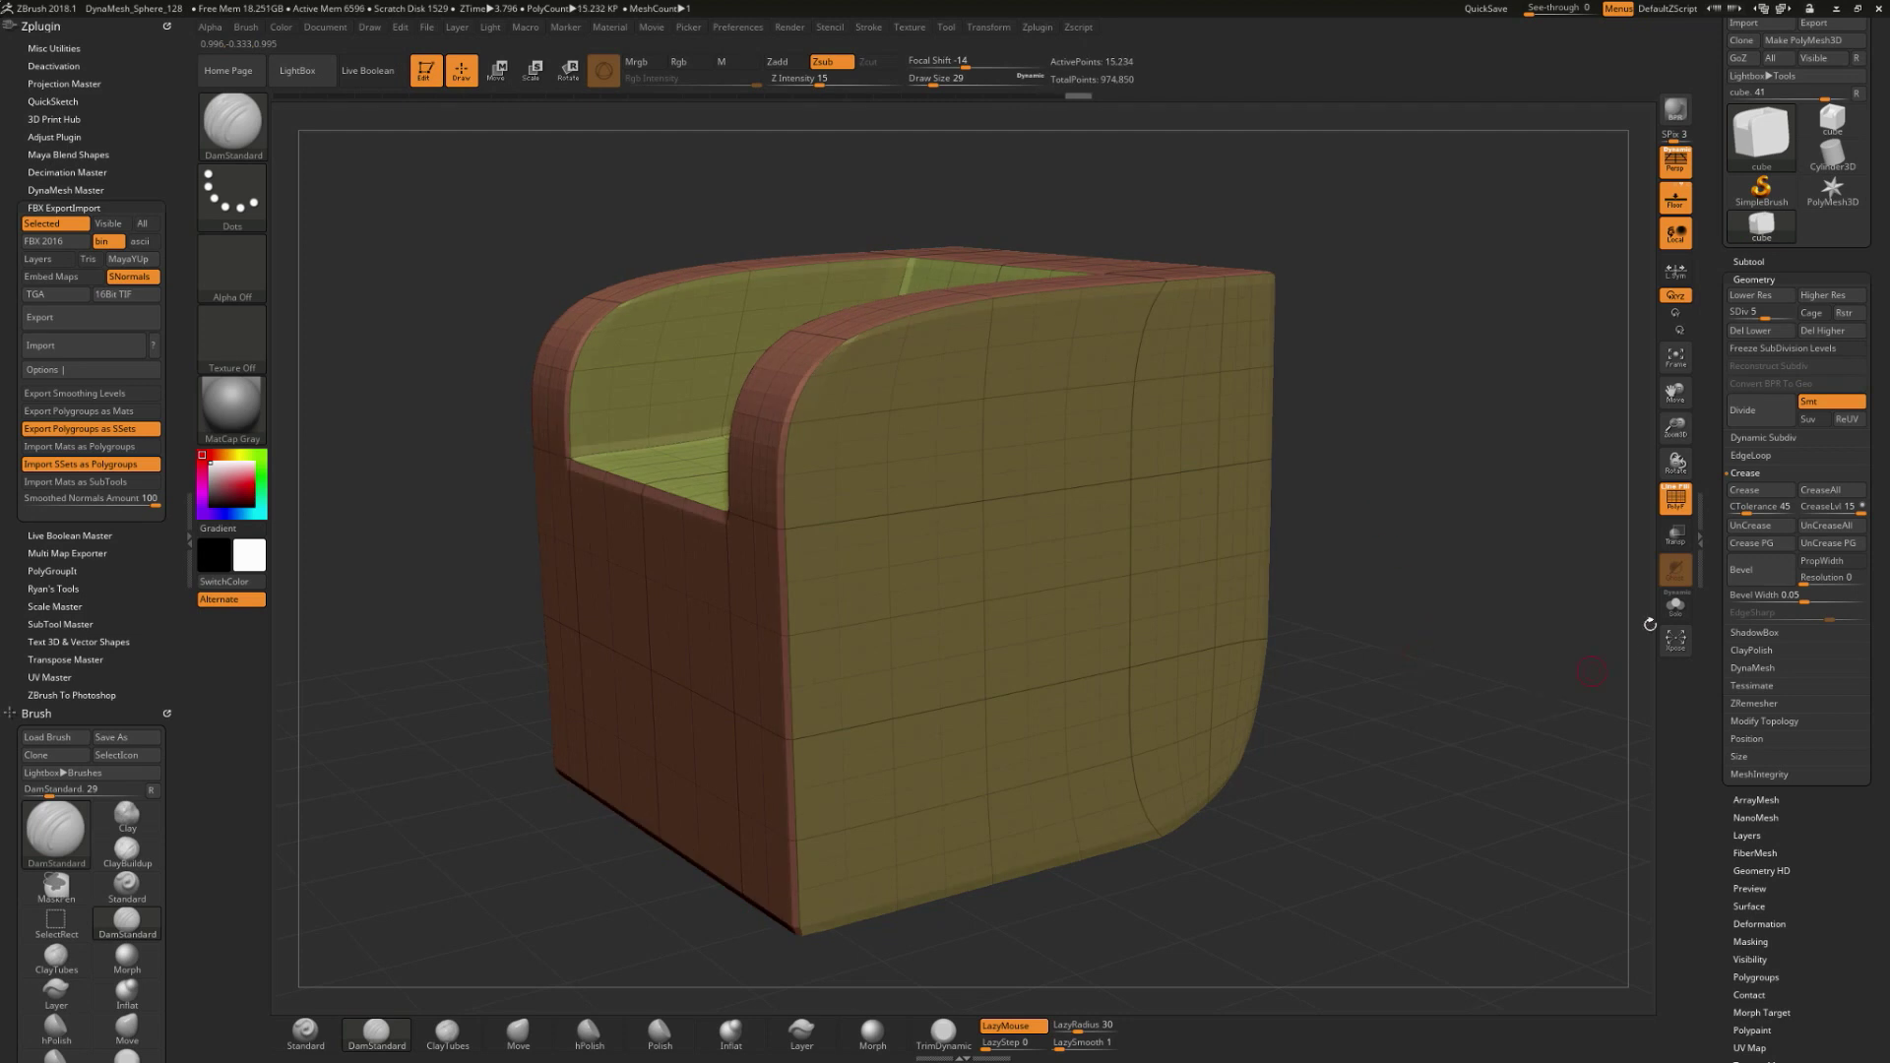
pyautogui.click(1671, 504)
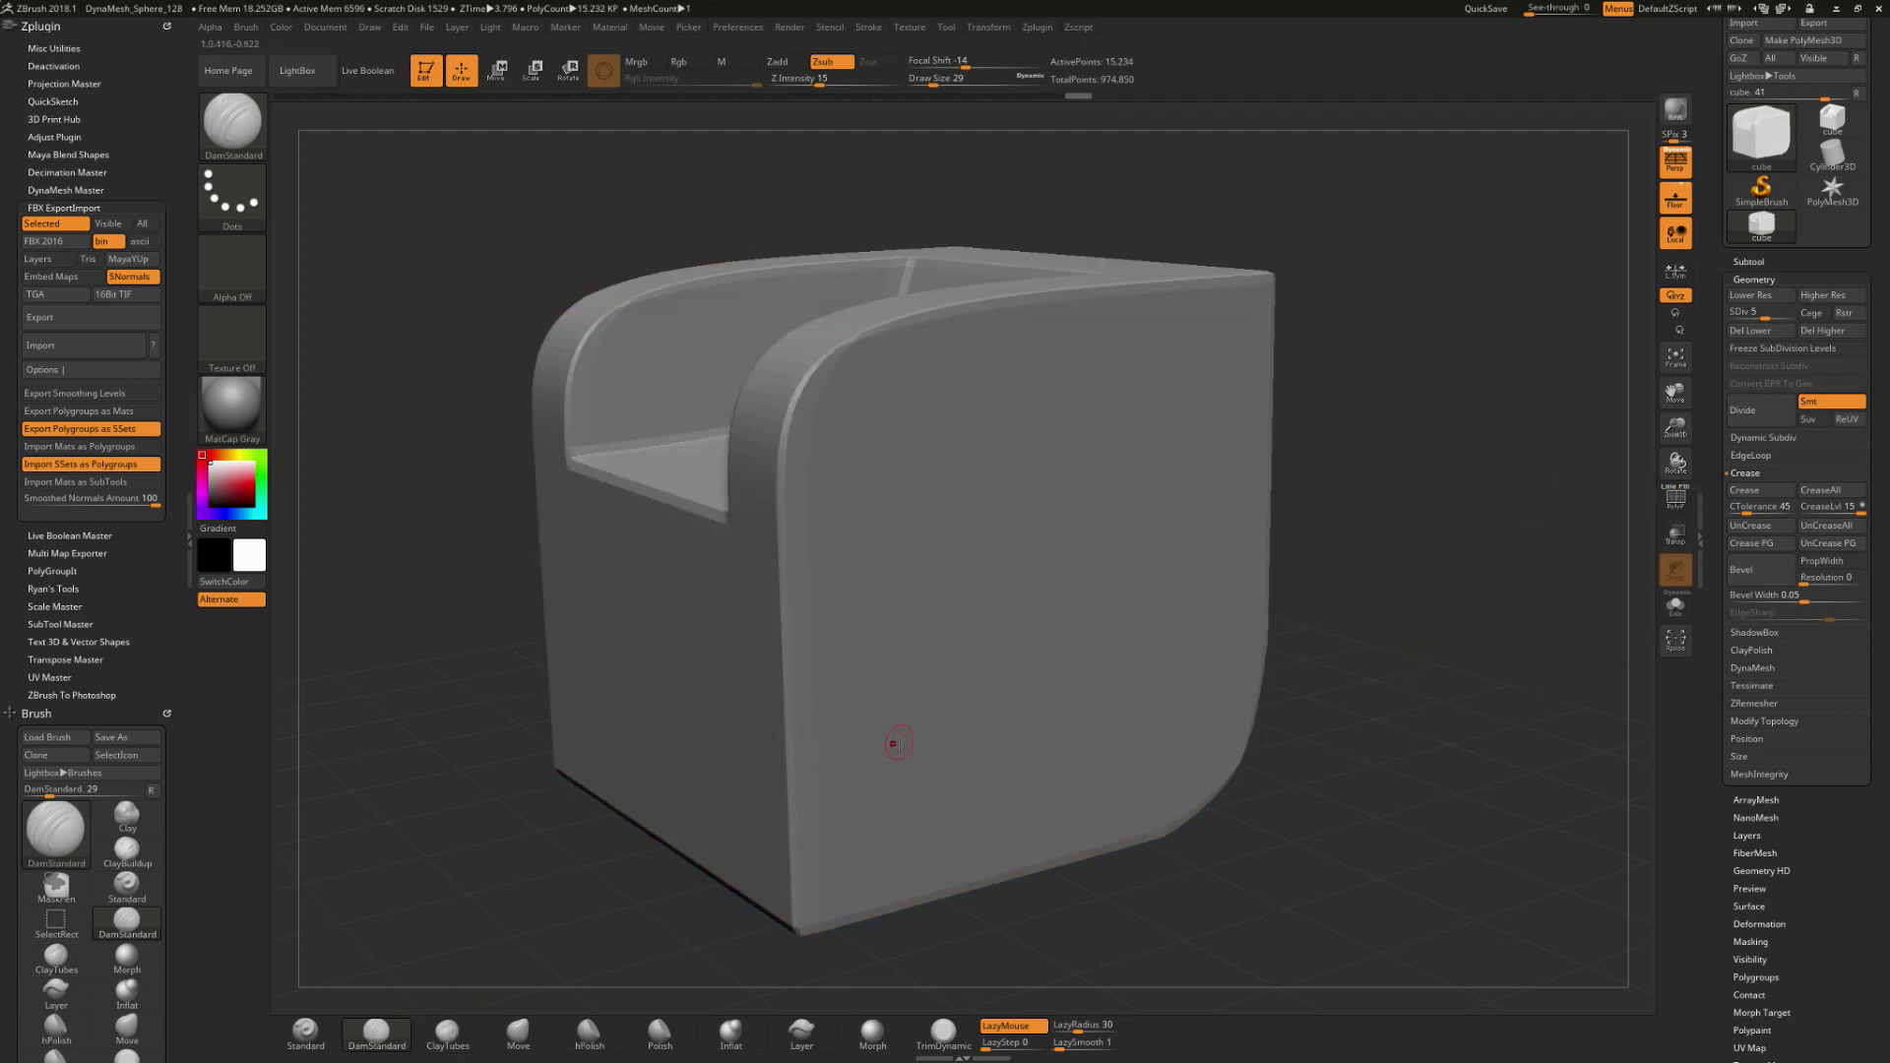
# Step: Try a winding DamStandard stroke across the armchair's outer side and undo it
pyautogui.moveTo(871, 716)
pyautogui.mouseDown()
pyautogui.moveTo(946, 640)
pyautogui.moveTo(1214, 608)
pyautogui.mouseUp()
pyautogui.moveTo(1174, 528)
pyautogui.mouseDown()
pyautogui.moveTo(1128, 571)
pyautogui.moveTo(1122, 461)
pyautogui.moveTo(1255, 411)
pyautogui.moveTo(1258, 352)
pyautogui.mouseUp()
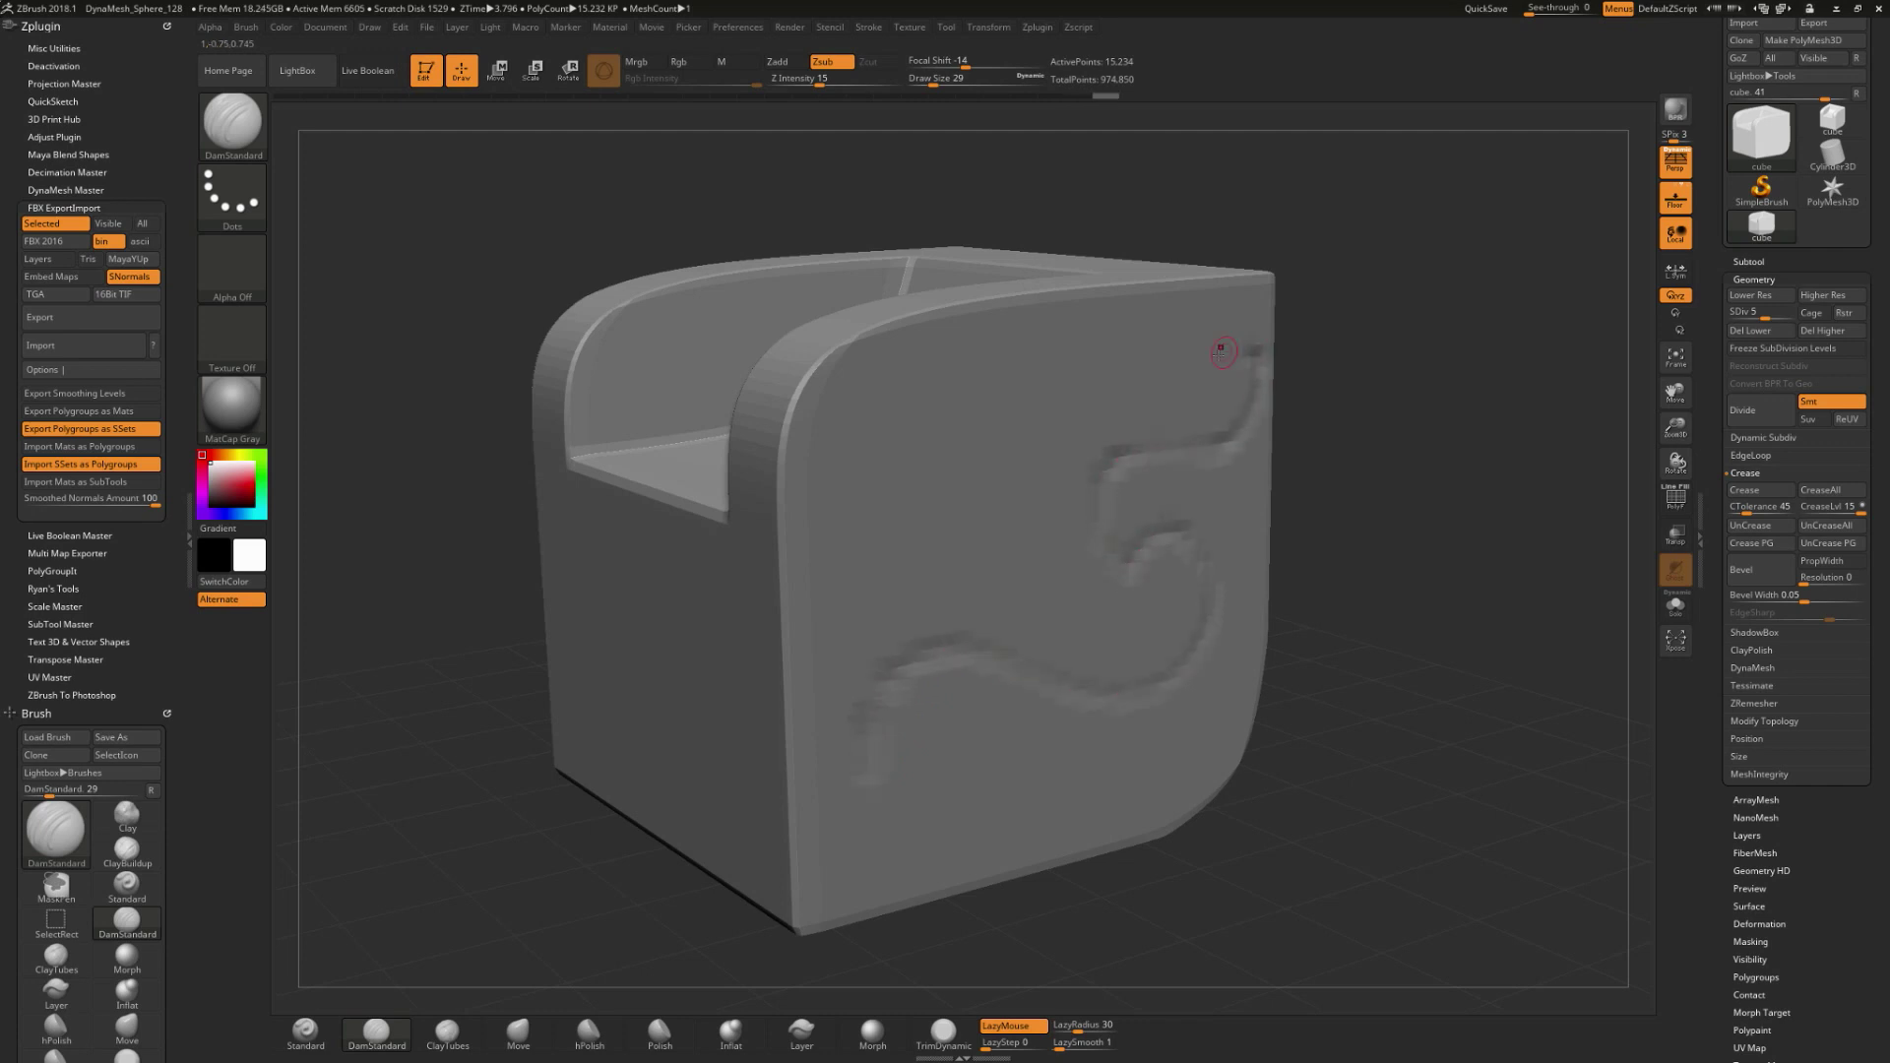
pyautogui.hotkey('ctrl', 'z')
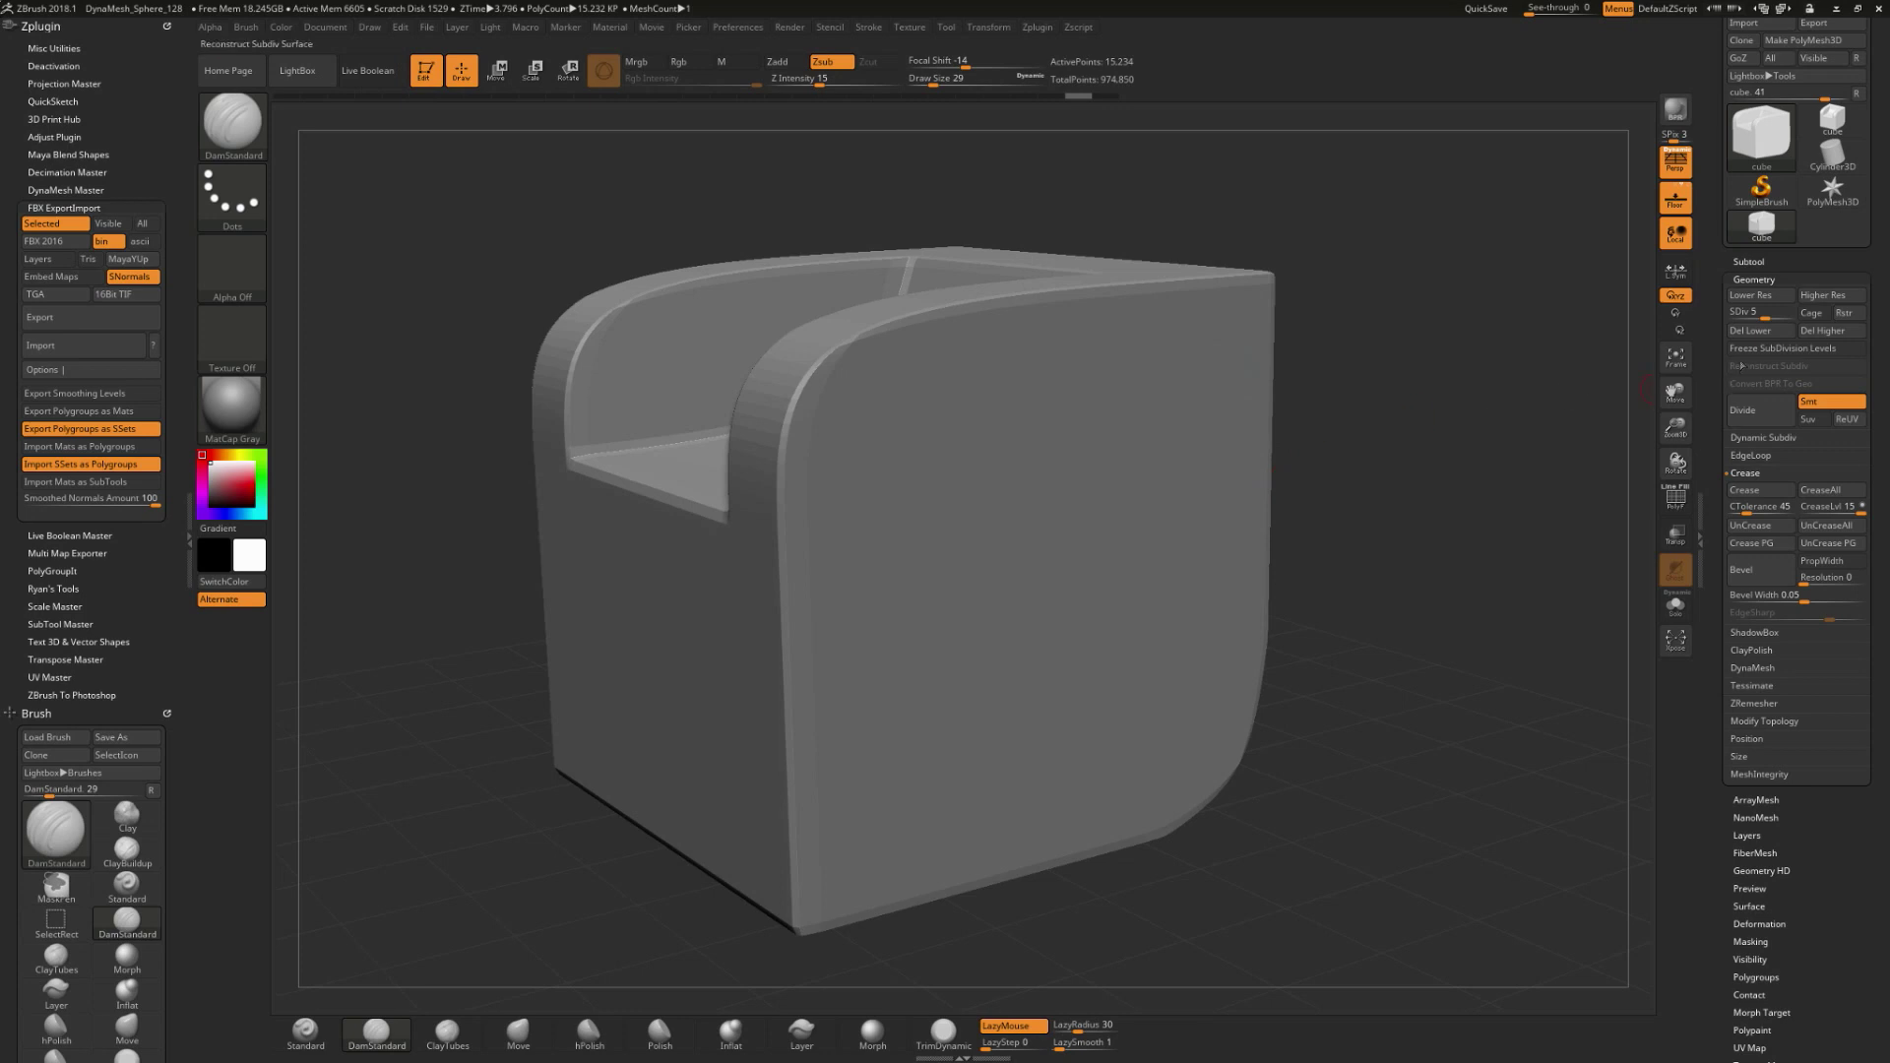
# Step: Set the subdivision level to 6 and sculpt winding DamStandard grooves across the armchair's outer side
pyautogui.click(1773, 314)
pyautogui.moveTo(1462, 536)
pyautogui.mouseDown()
pyautogui.moveTo(1293, 320)
pyautogui.moveTo(1258, 403)
pyautogui.moveTo(1289, 472)
pyautogui.moveTo(1181, 782)
pyautogui.moveTo(970, 788)
pyautogui.moveTo(940, 540)
pyautogui.moveTo(1049, 517)
pyautogui.moveTo(809, 646)
pyautogui.mouseUp()
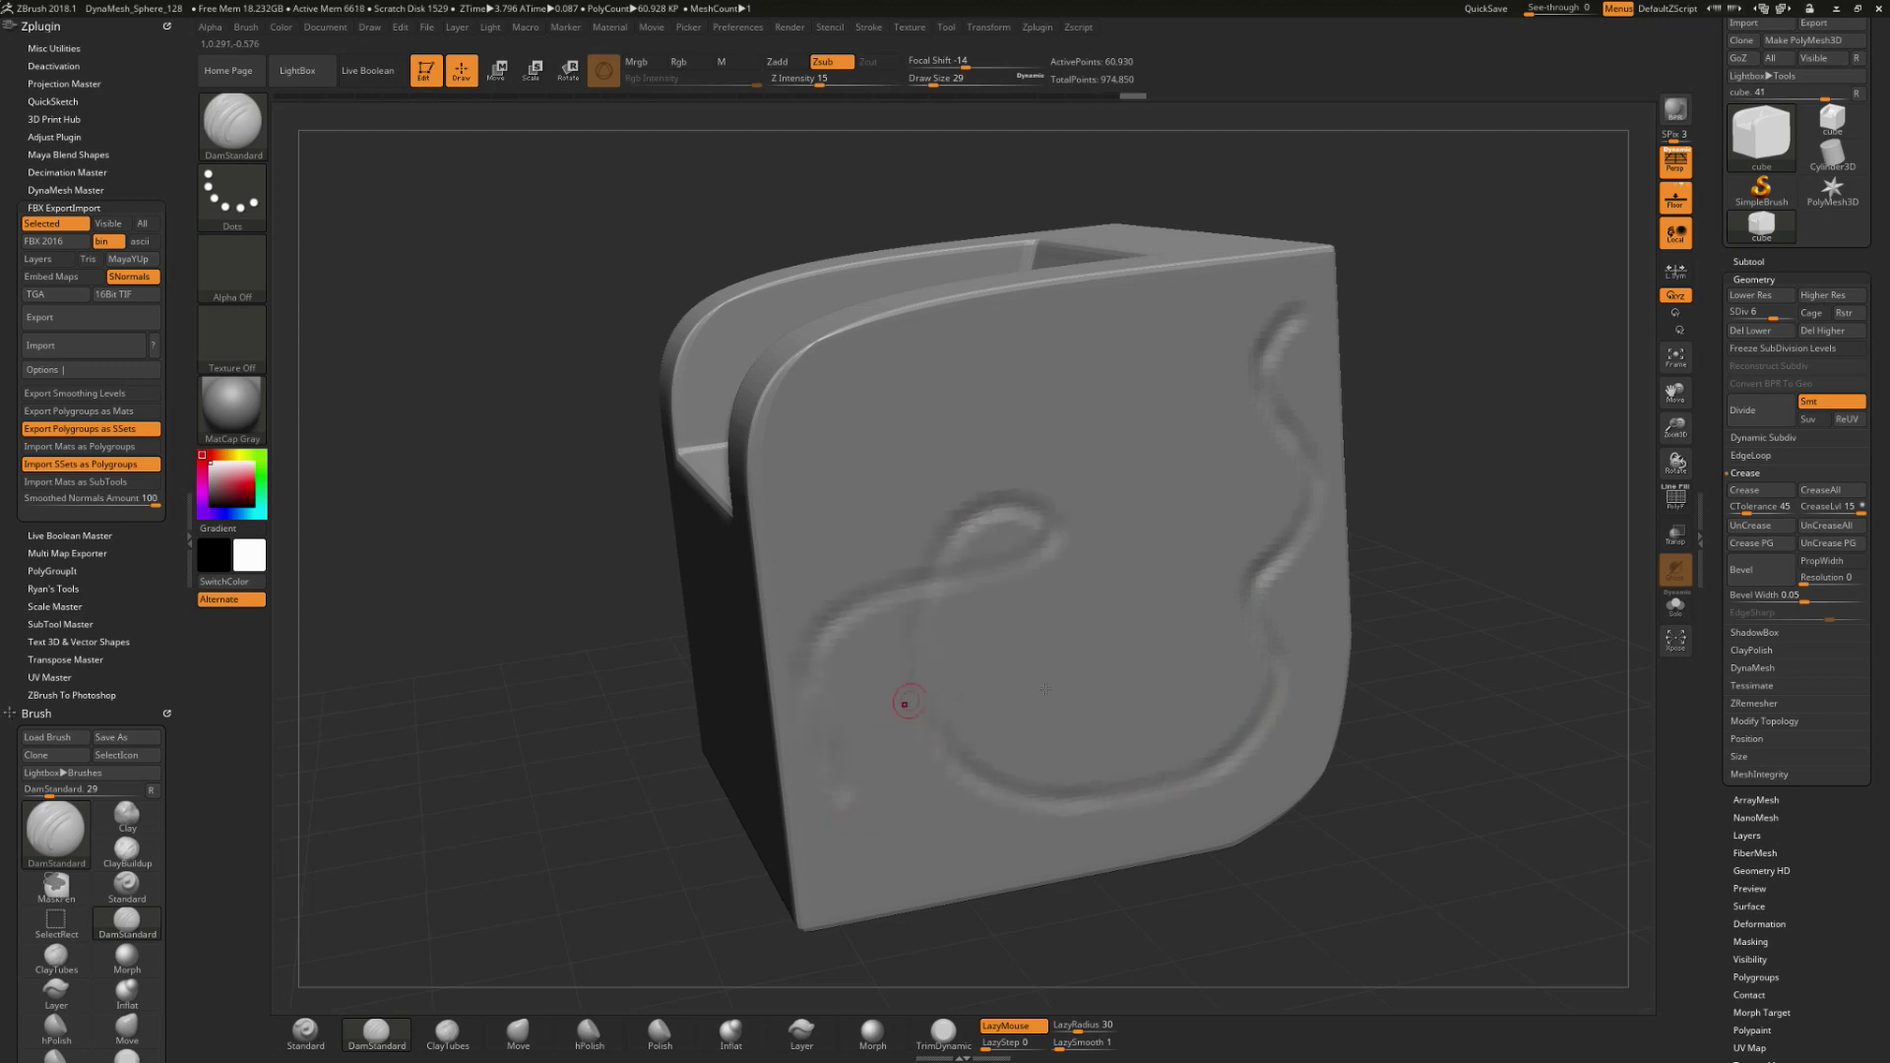
# Step: Show the polyframe and compare the armchair's subdivision levels, stepping down to level 1 and back up to level 6
pyautogui.hotkey('shift', 'f')
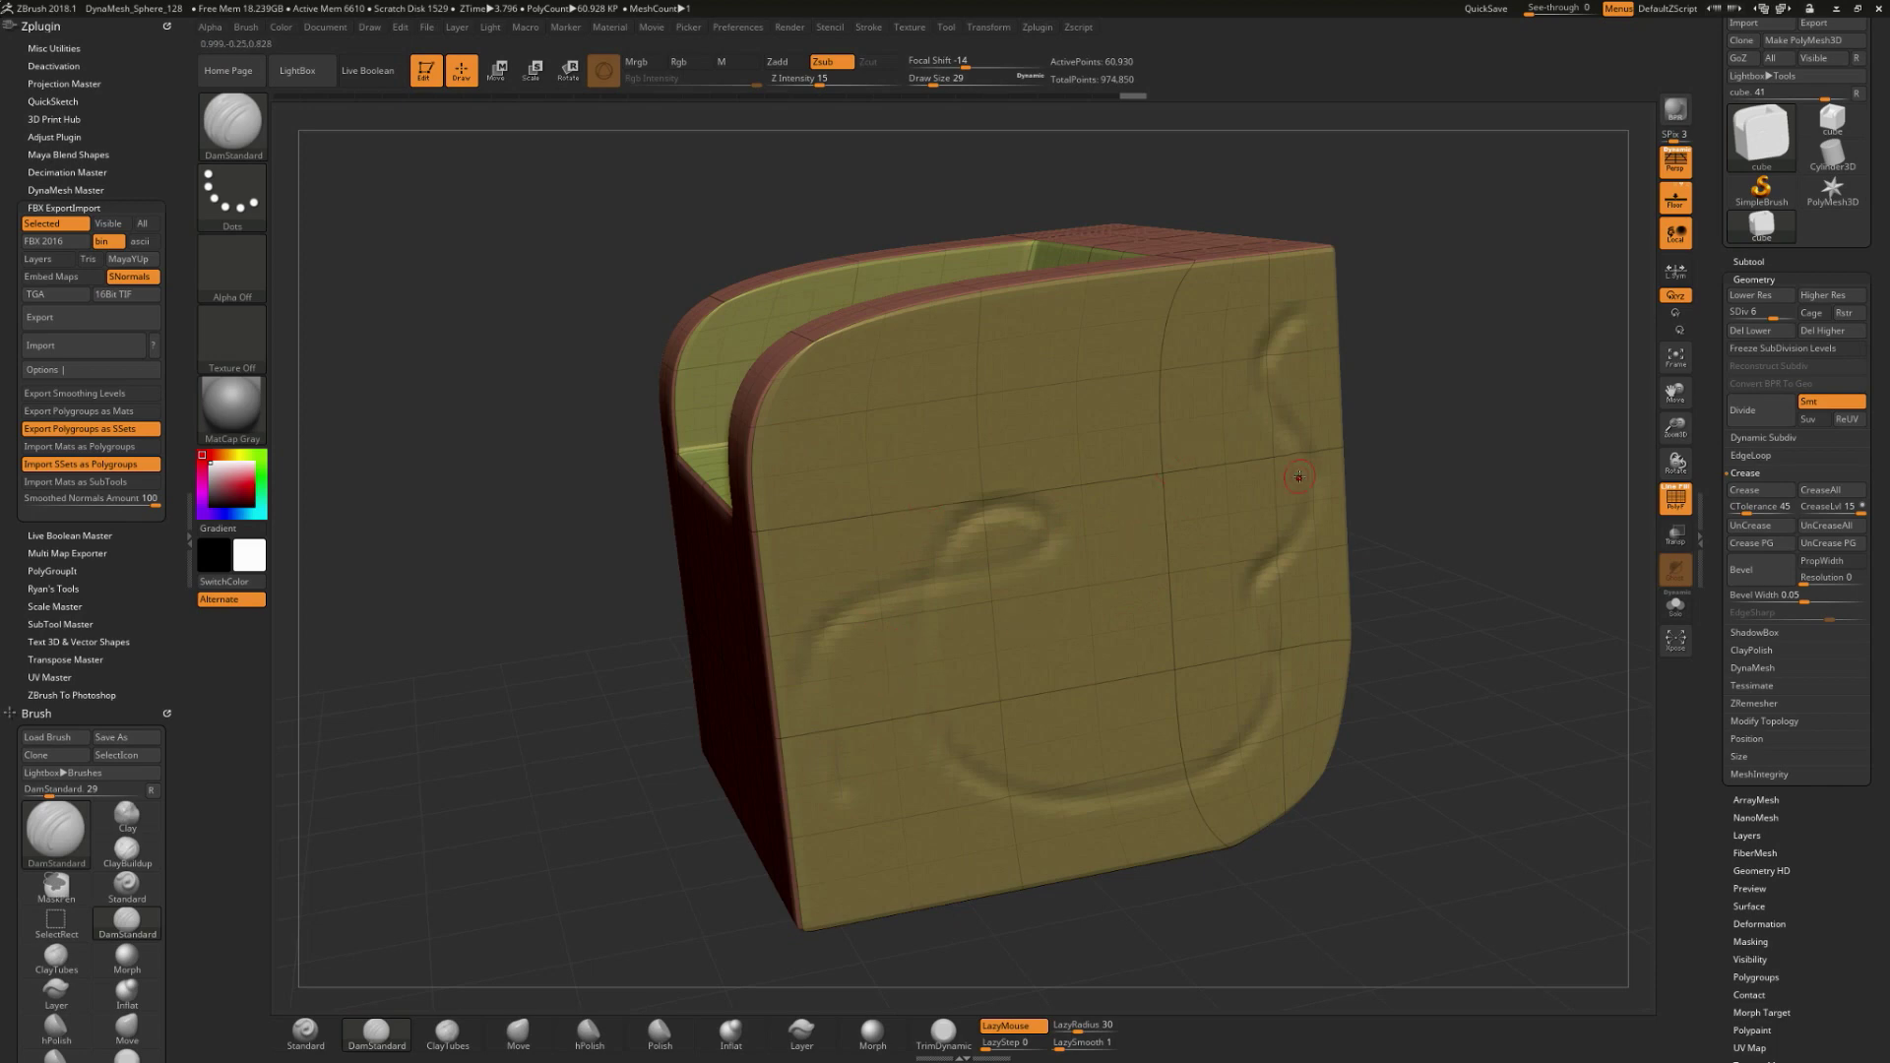
pyautogui.hotkey('shift', 'd')
pyautogui.hotkey('shift', 'd')
pyautogui.hotkey('shift', 'd')
pyautogui.hotkey('shift', 'd')
pyautogui.hotkey('shift', 'd')
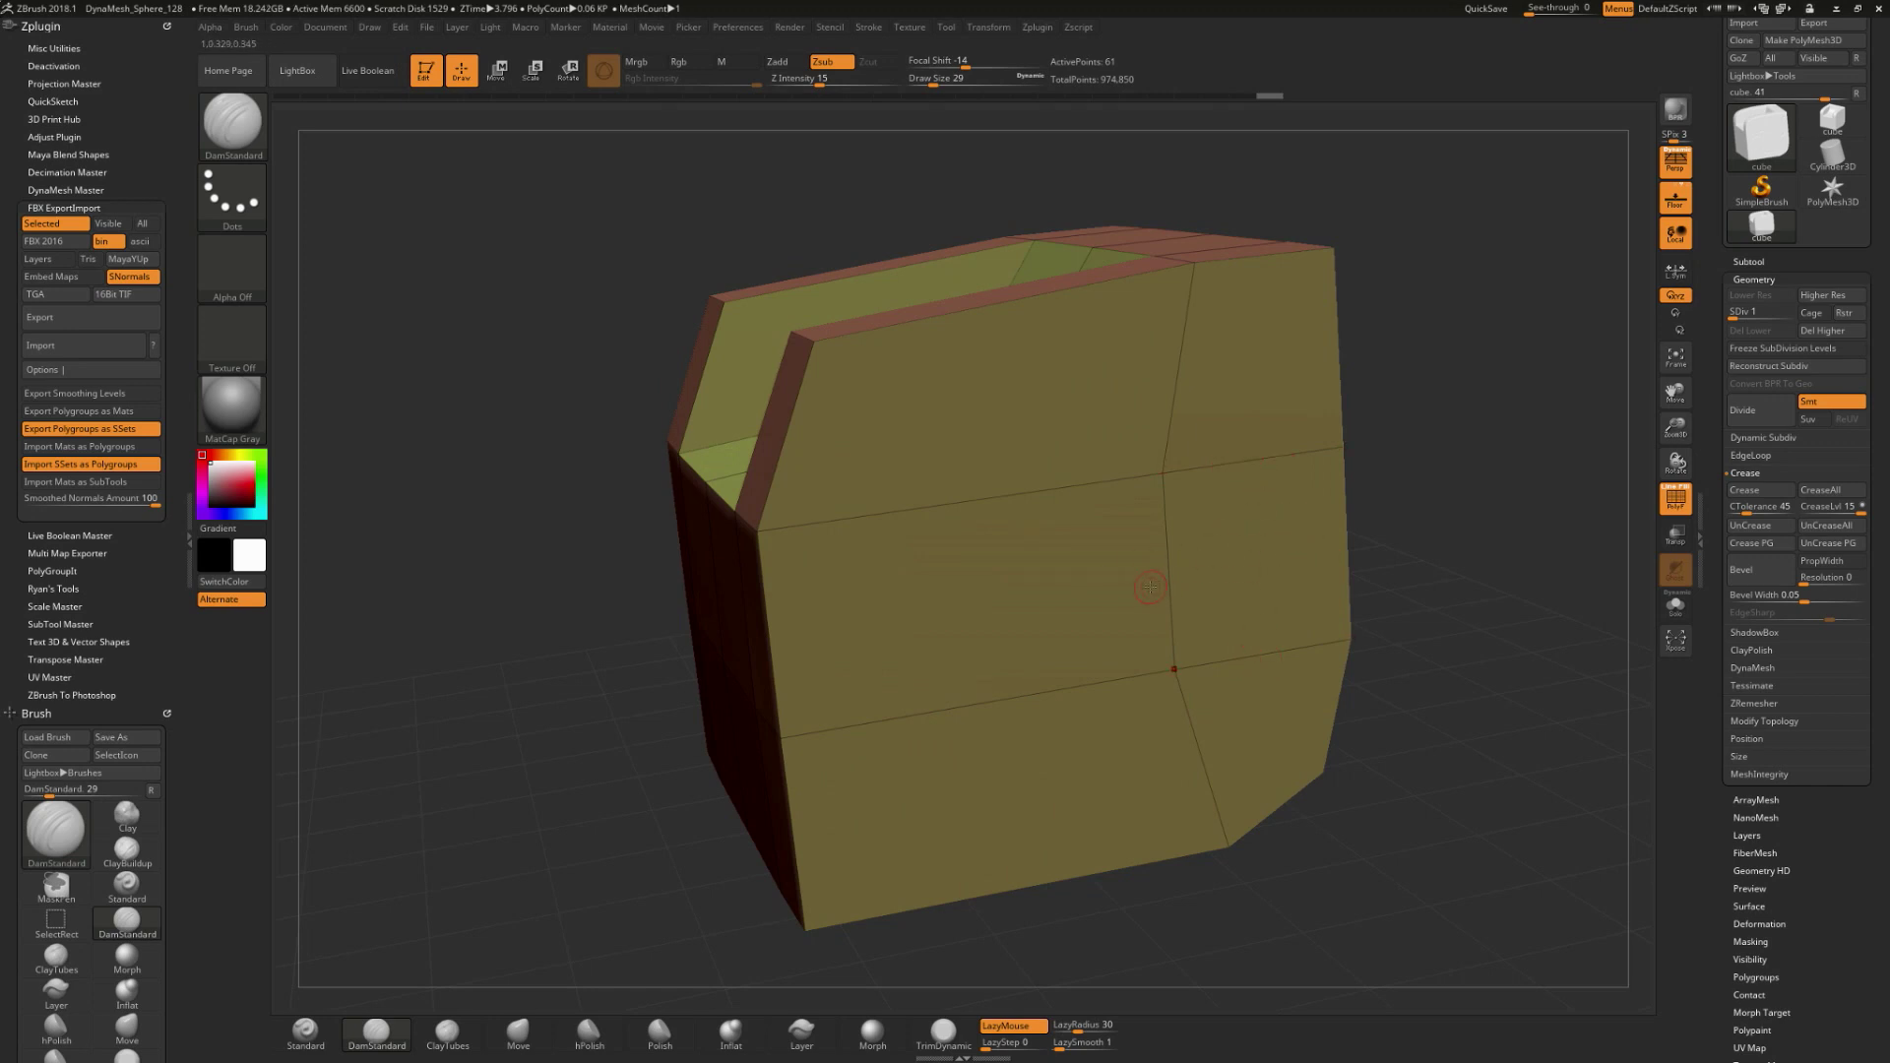
pyautogui.press('d')
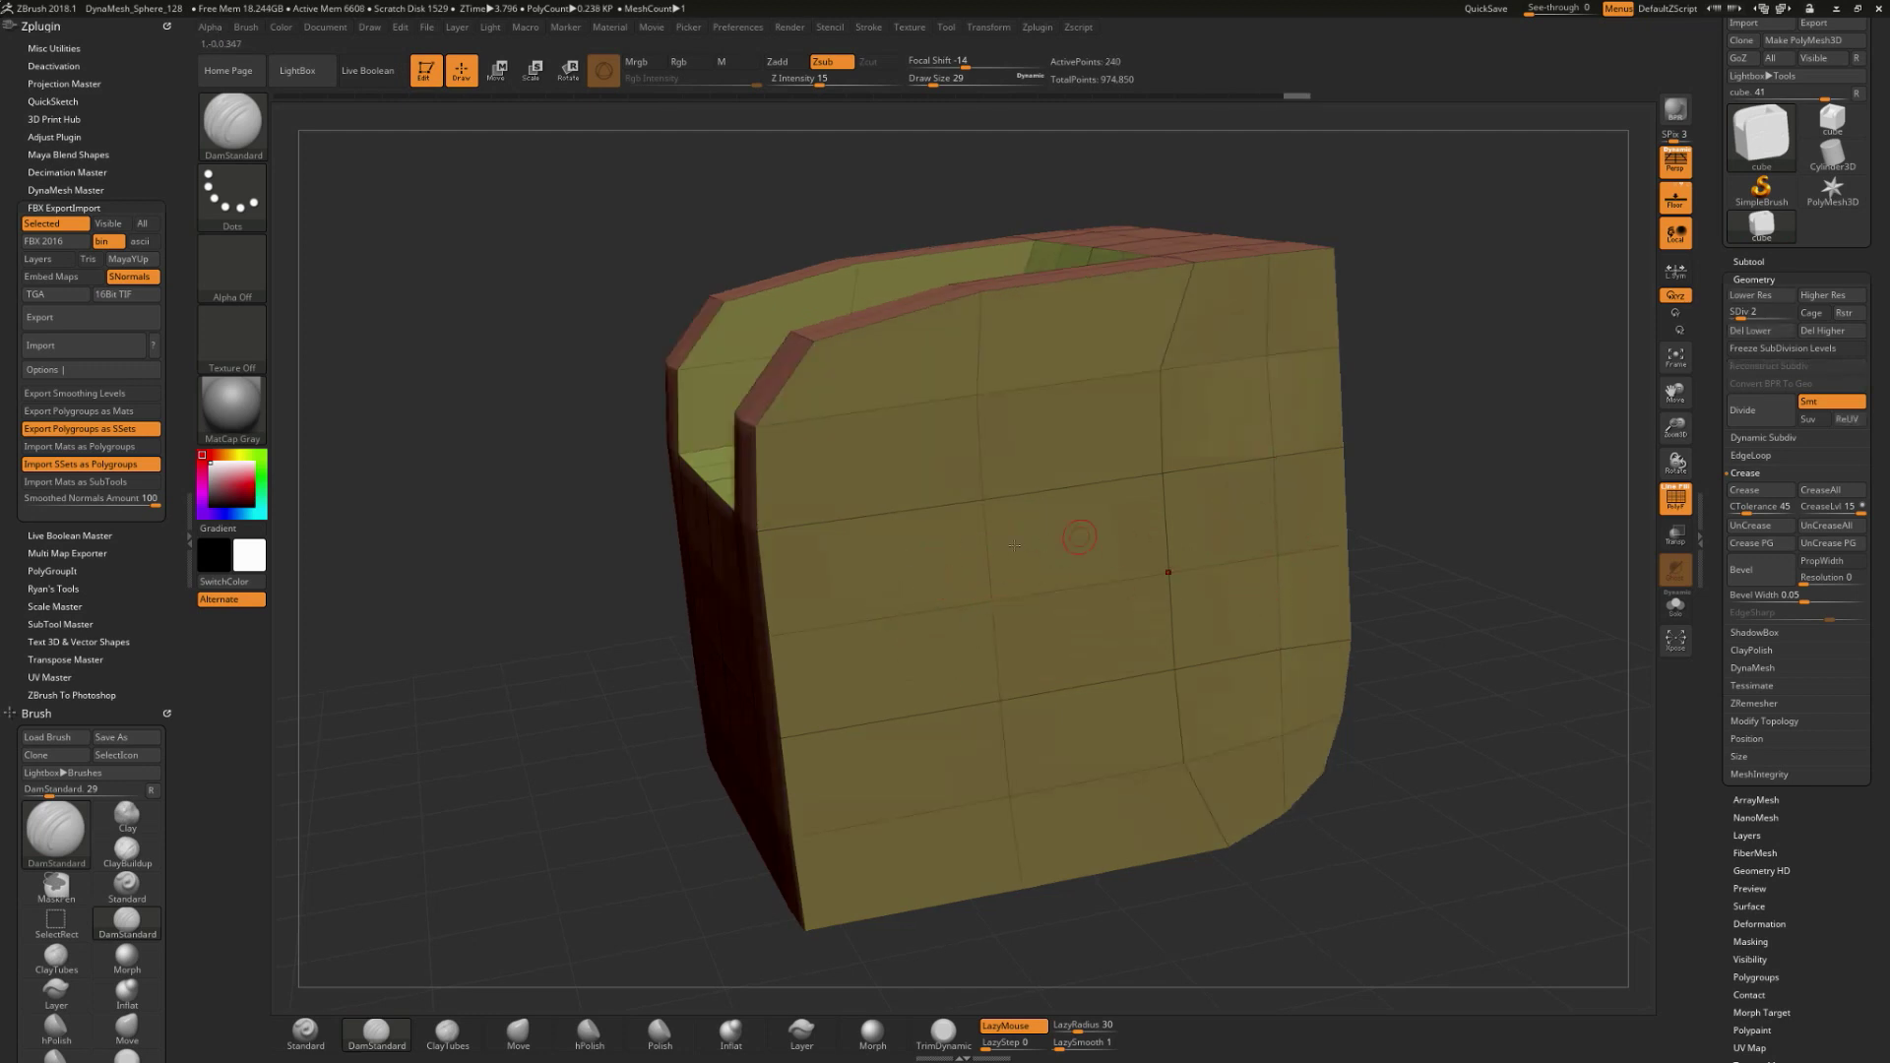
pyautogui.press('d')
pyautogui.press('d')
pyautogui.press('d')
# Step: Compare the armchair's subdivision levels by going up to level 7, down to level 1 and back up to level 7
pyautogui.press('d')
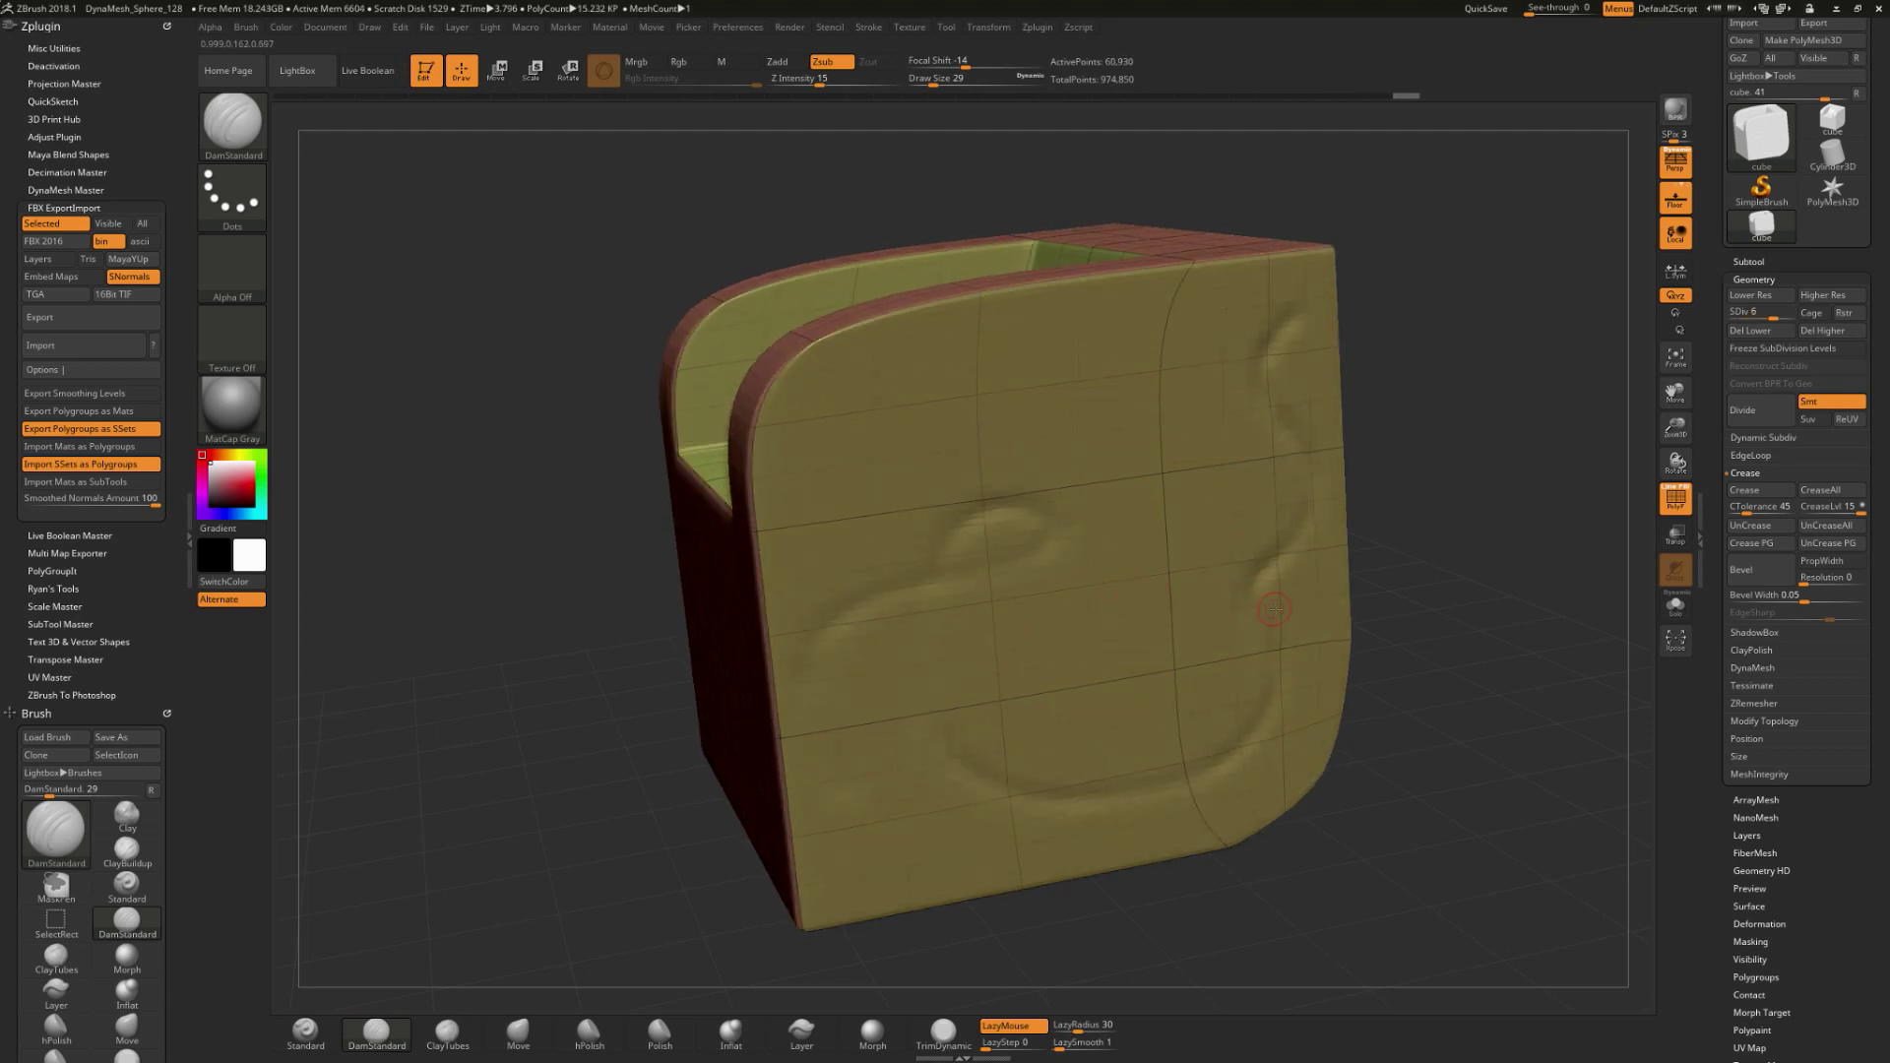
pyautogui.press('d')
pyautogui.moveTo(1178, 932); pyautogui.dragTo(1185, 934)
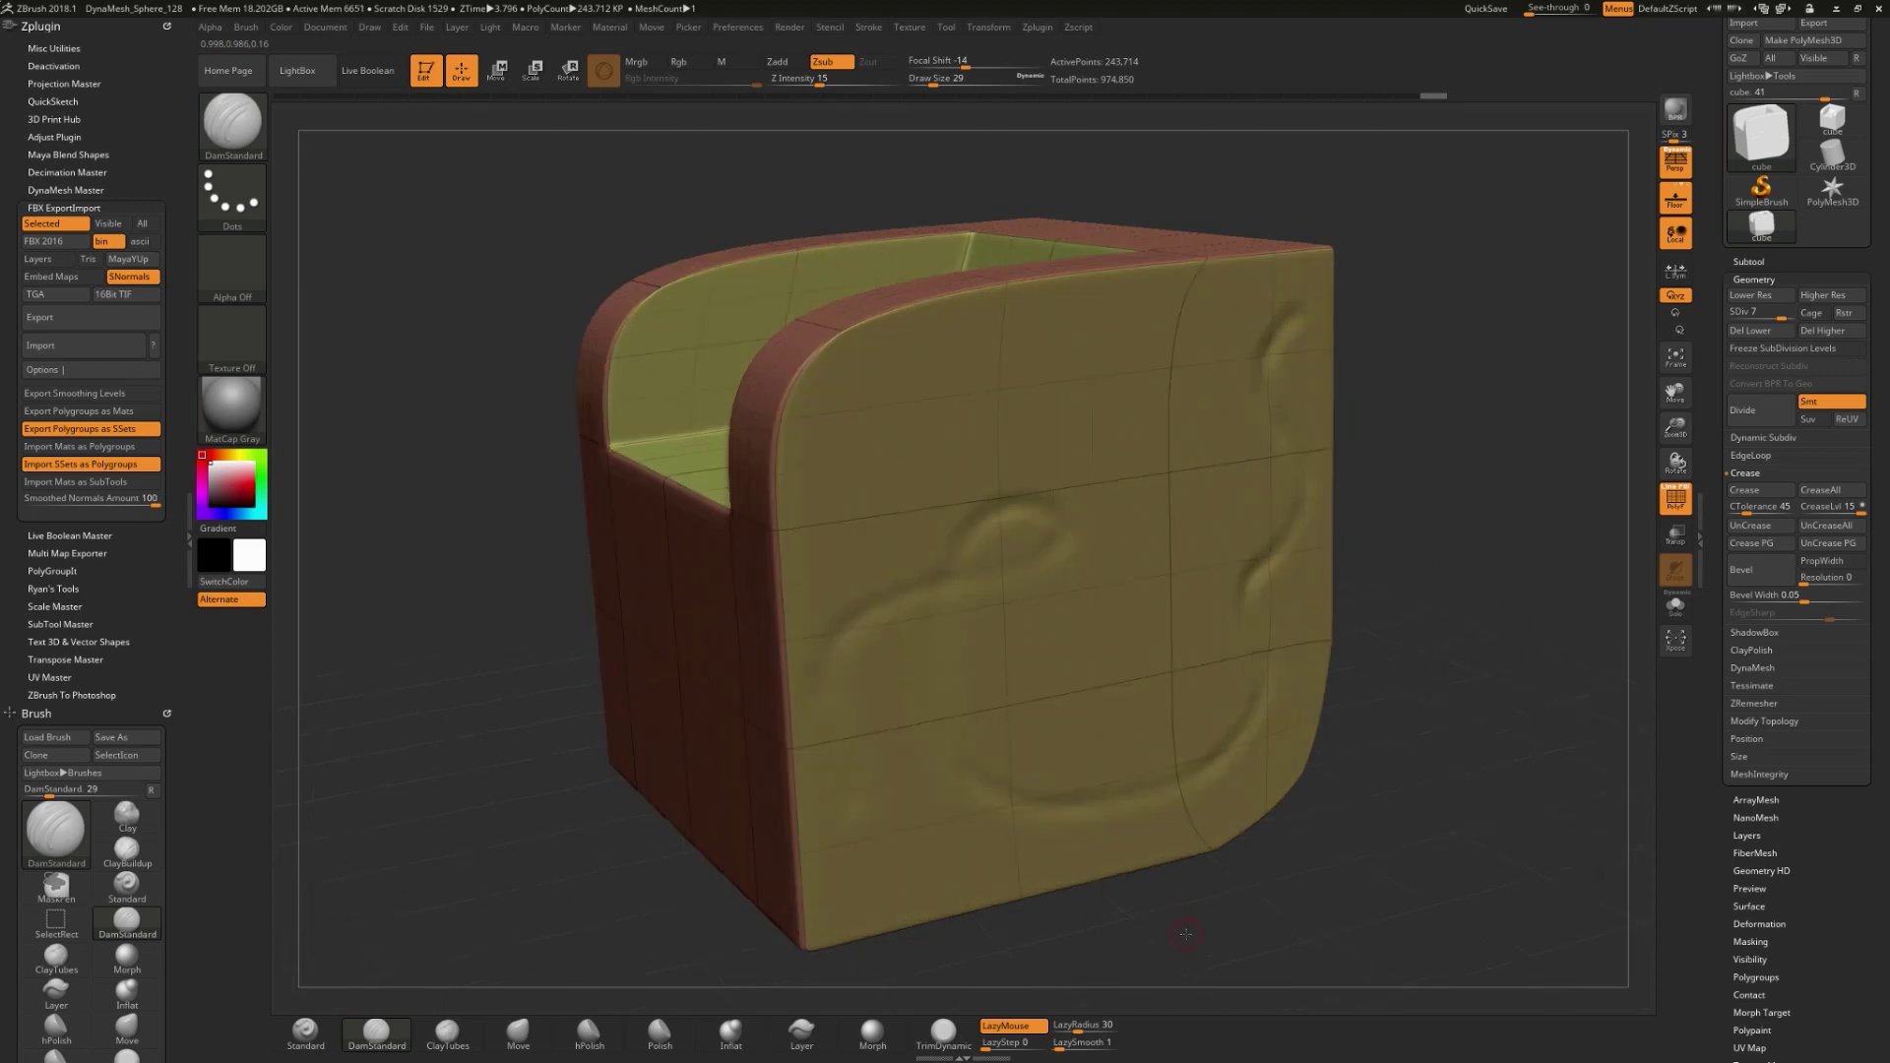
pyautogui.hotkey('shift', 'd')
pyautogui.hotkey('shift', 'd')
pyautogui.hotkey('shift', 'd')
pyautogui.hotkey('shift', 'd')
pyautogui.hotkey('shift', 'd')
pyautogui.hotkey('shift', 'd')
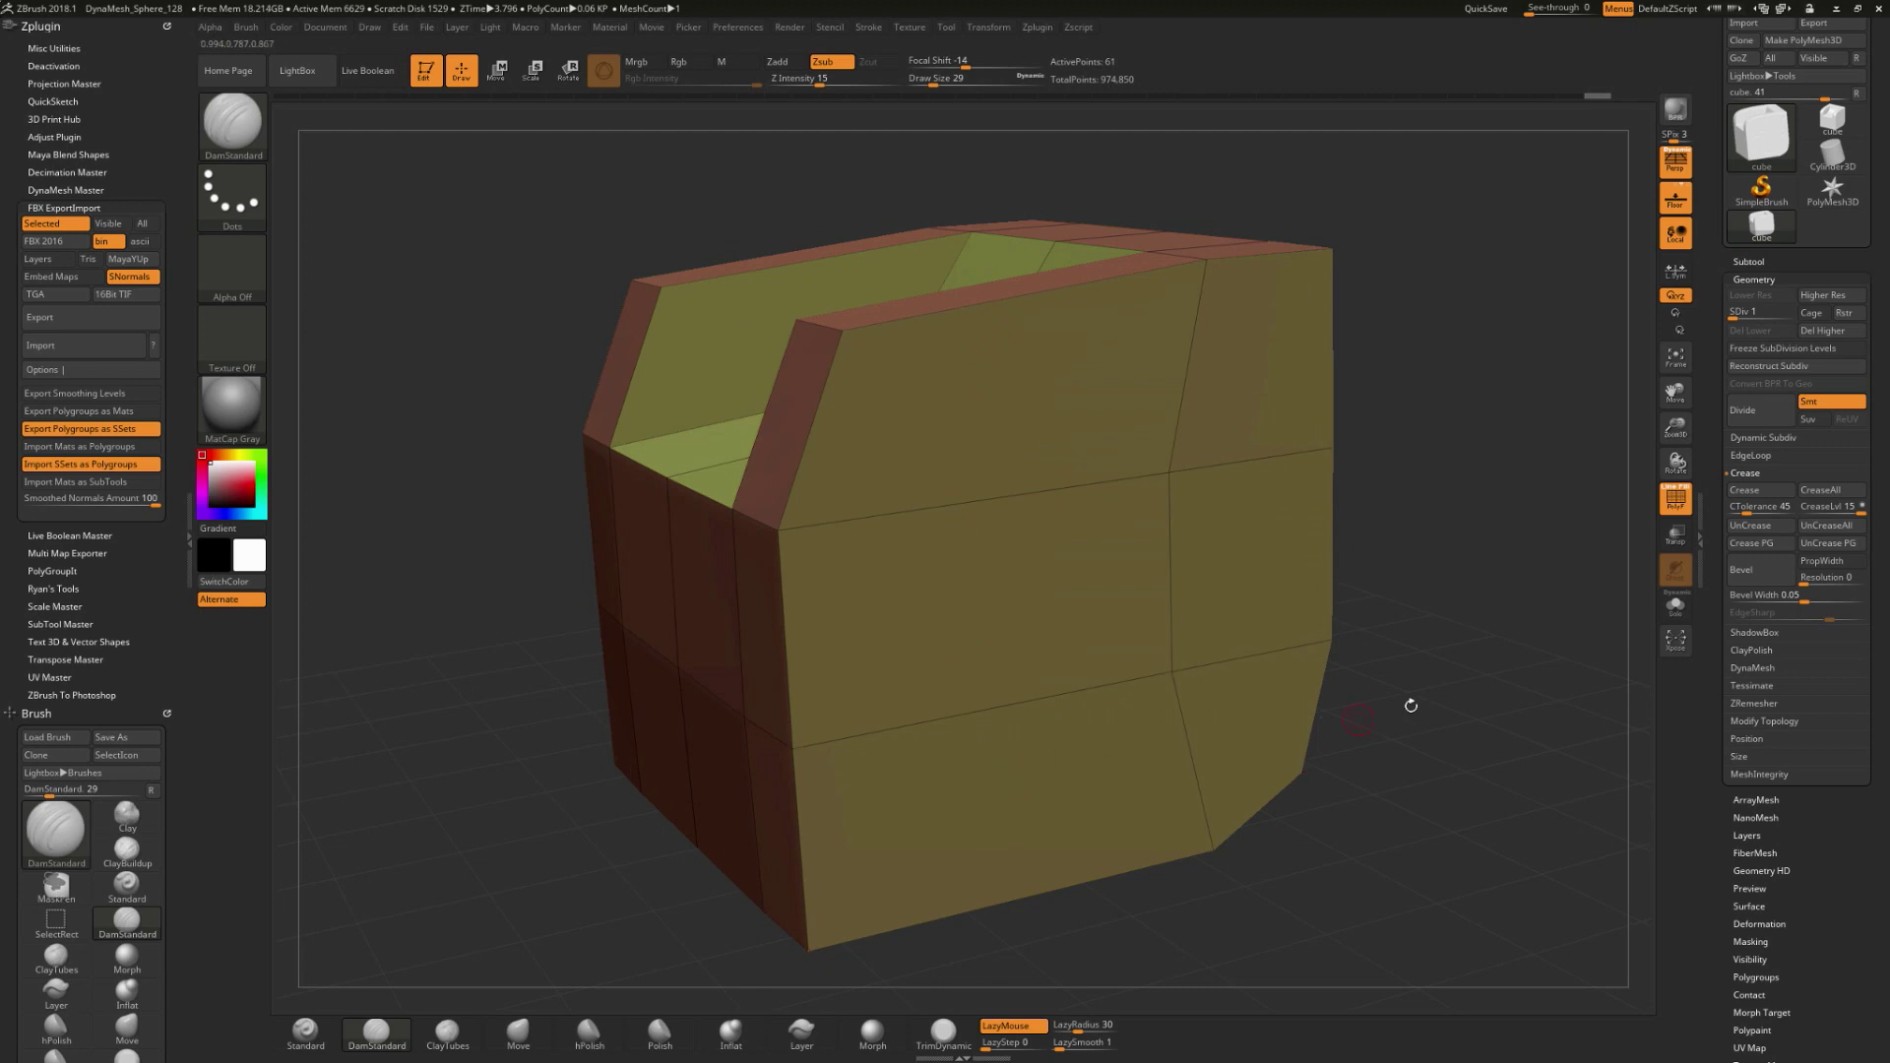
pyautogui.moveTo(1425, 688); pyautogui.dragTo(1423, 692)
pyautogui.press('d')
pyautogui.press('d')
pyautogui.press('d')
pyautogui.press('d')
pyautogui.press('d')
pyautogui.press('d')
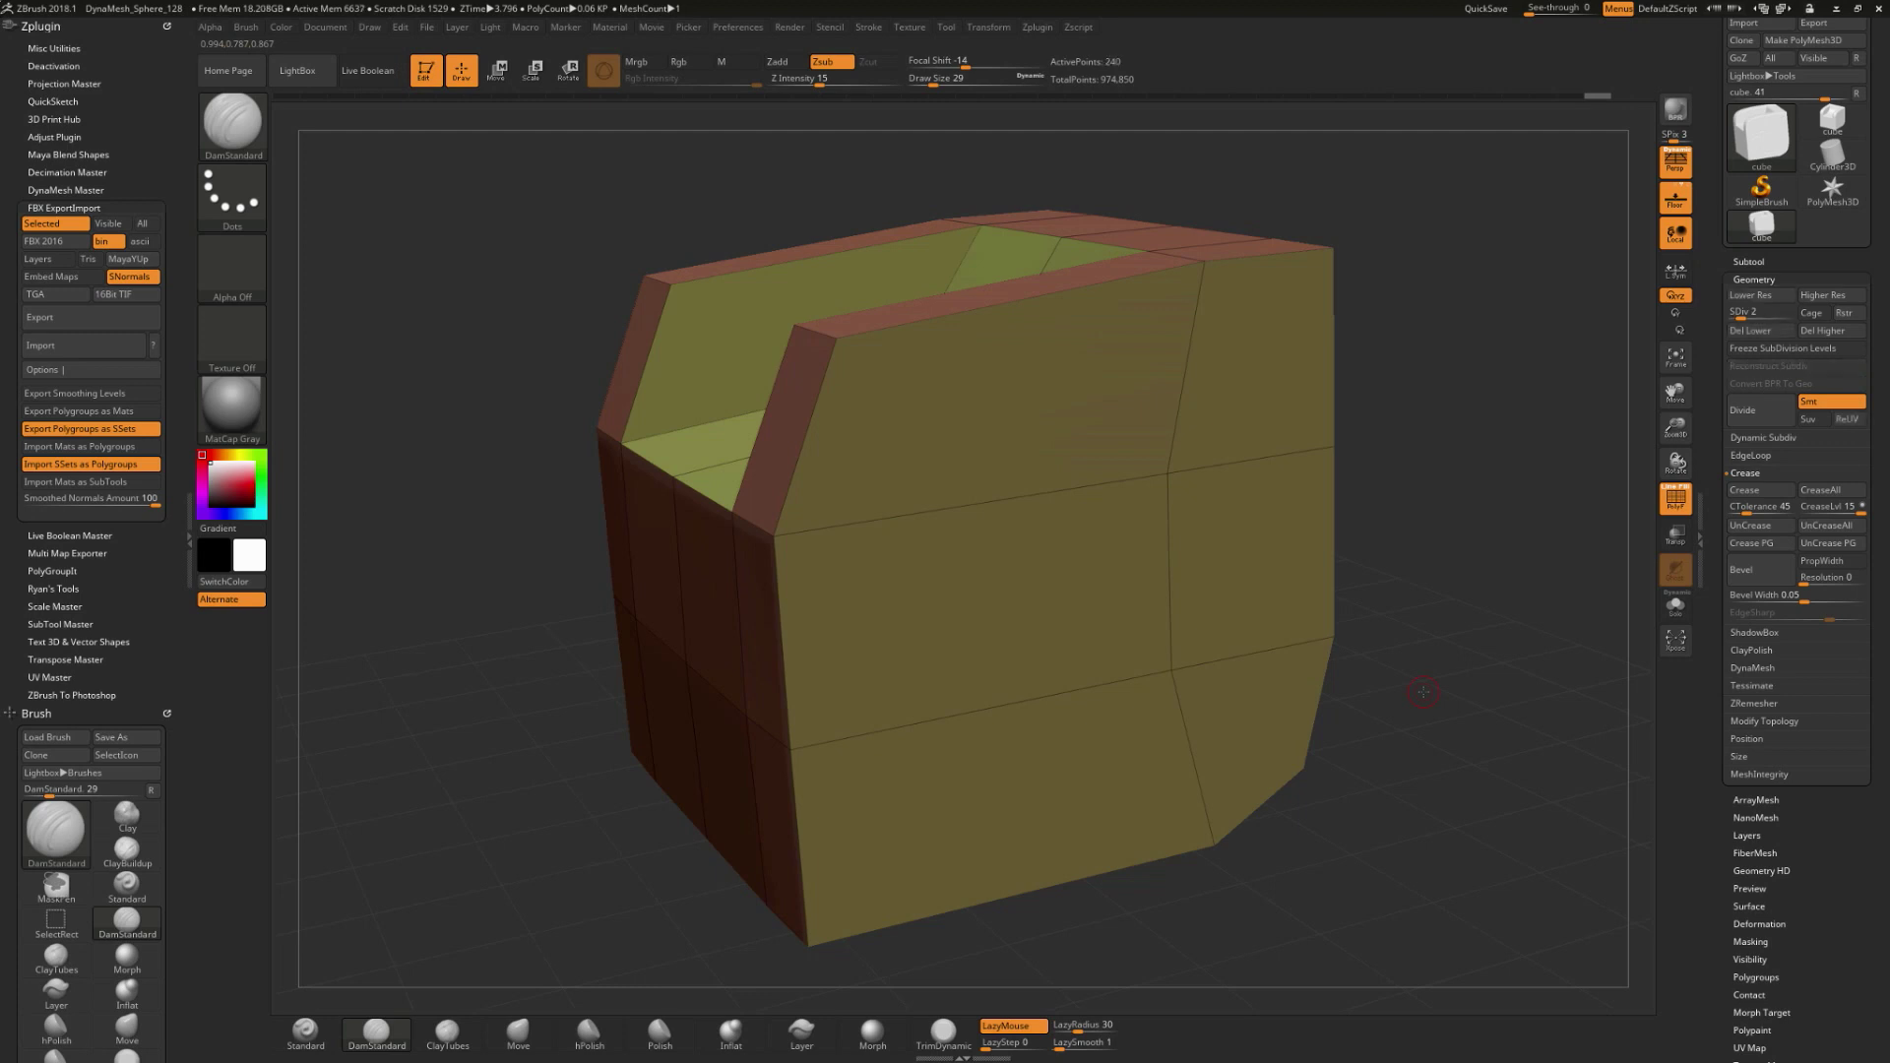
pyautogui.press('d')
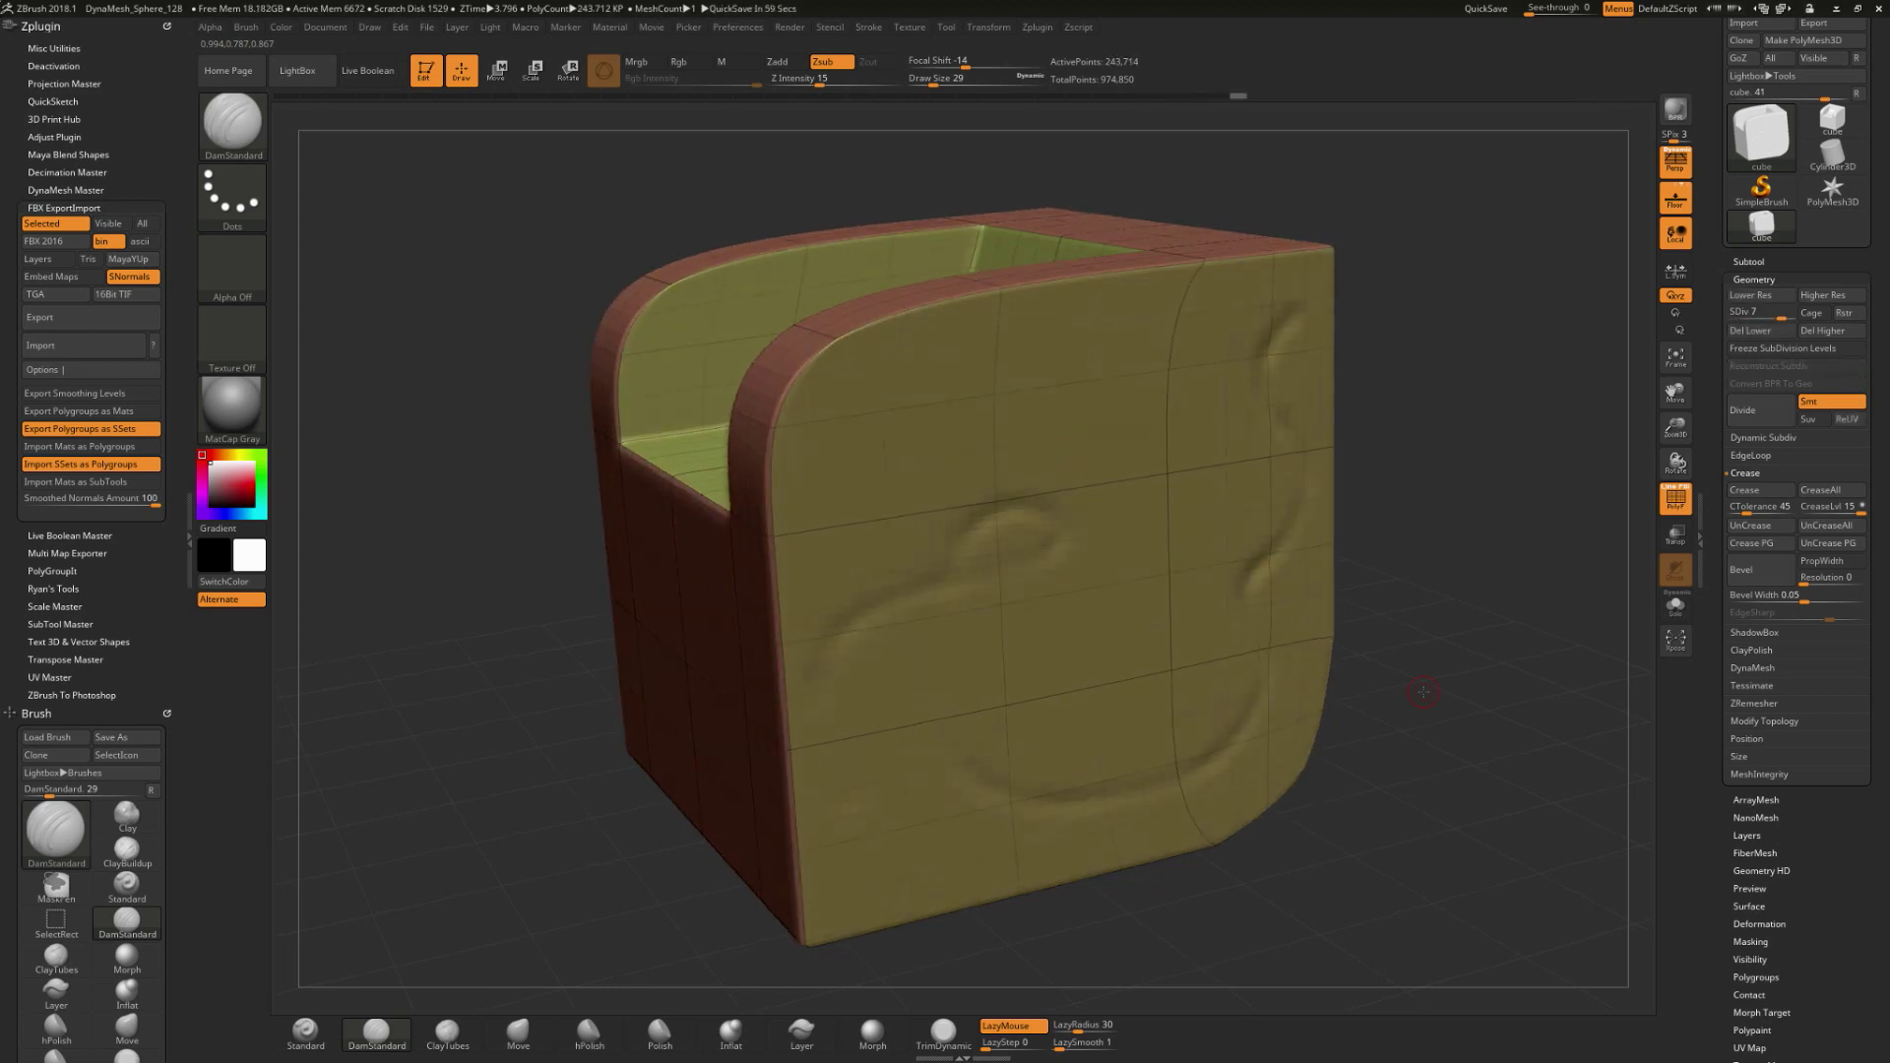
# Step: Step back through the undo history to remove the DamStandard grooves from the armchair's outer side
pyautogui.moveTo(1257, 93)
pyautogui.hotkey('shift', 'd')
pyautogui.hotkey('shift', 'd')
pyautogui.hotkey('shift', 'd')
pyautogui.hotkey('shift', 'd')
pyautogui.hotkey('shift', 'd')
pyautogui.hotkey('shift', 'd')
pyautogui.press('d')
pyautogui.press('d')
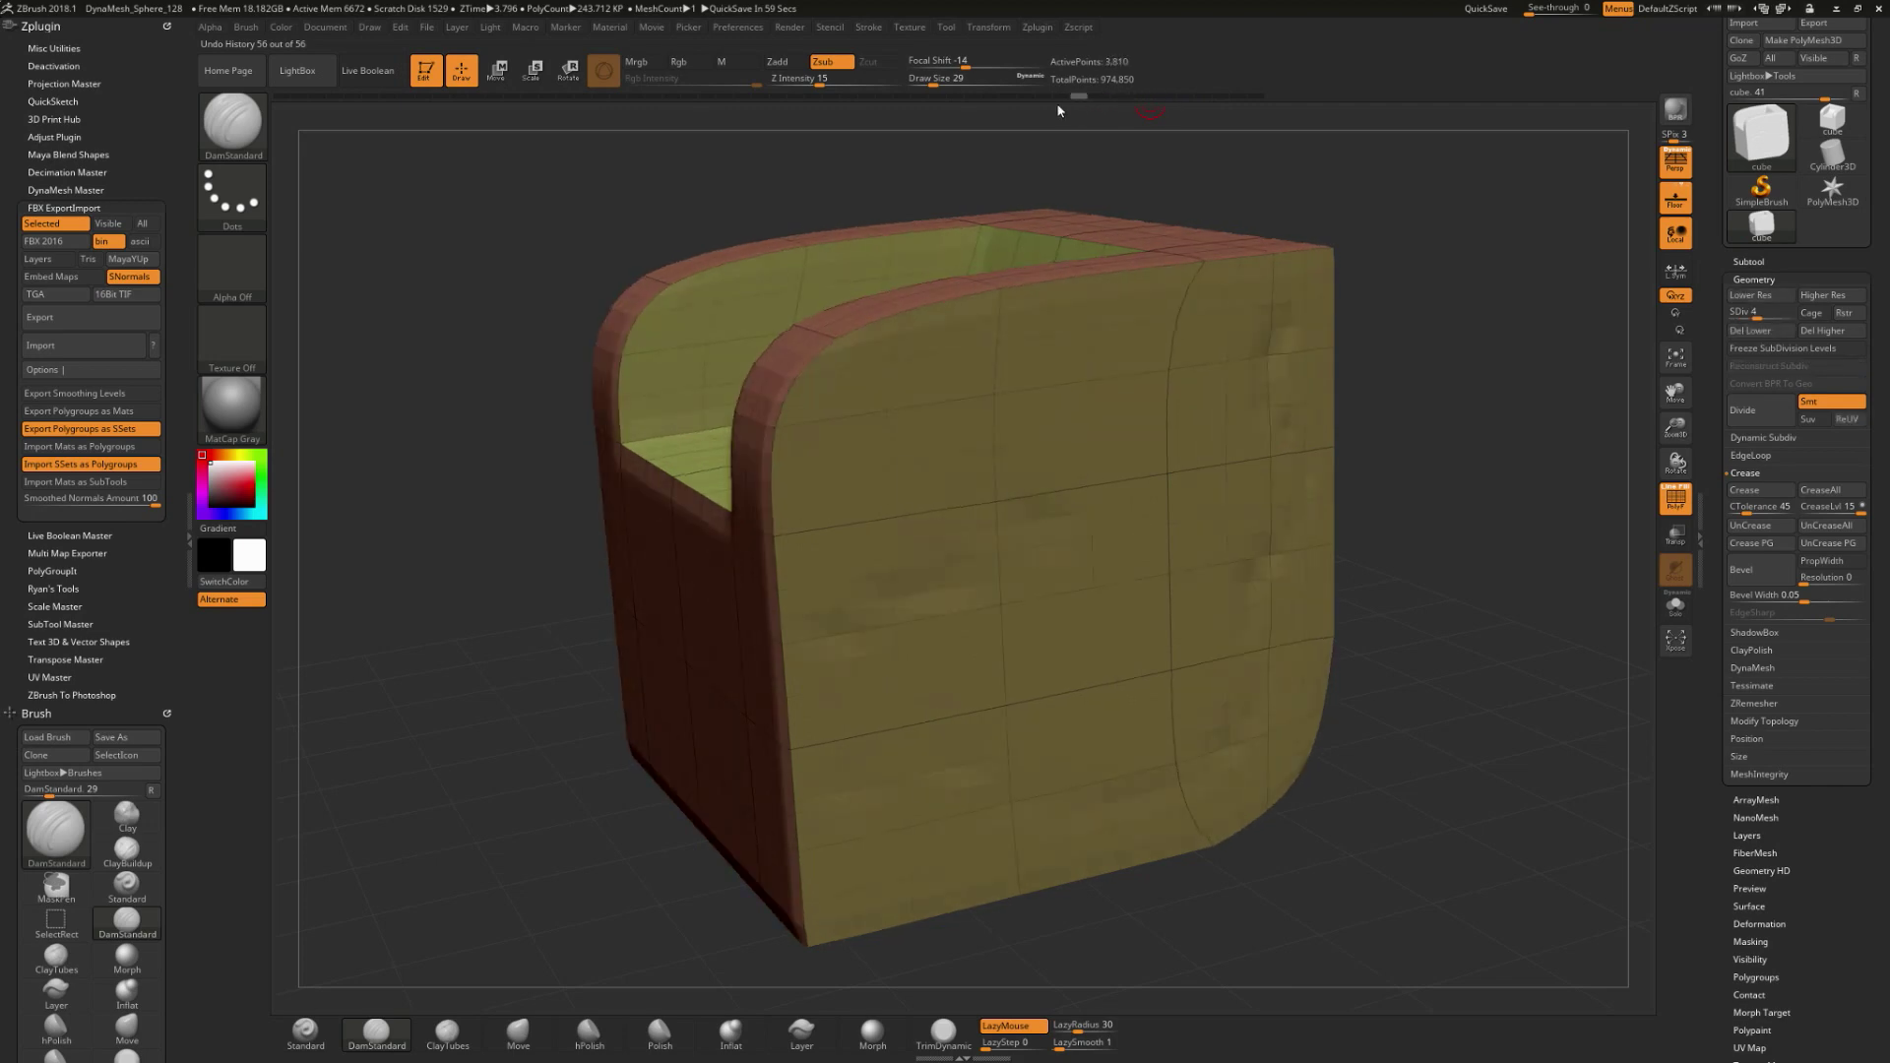
pyautogui.press('d')
pyautogui.press('d')
pyautogui.press('d')
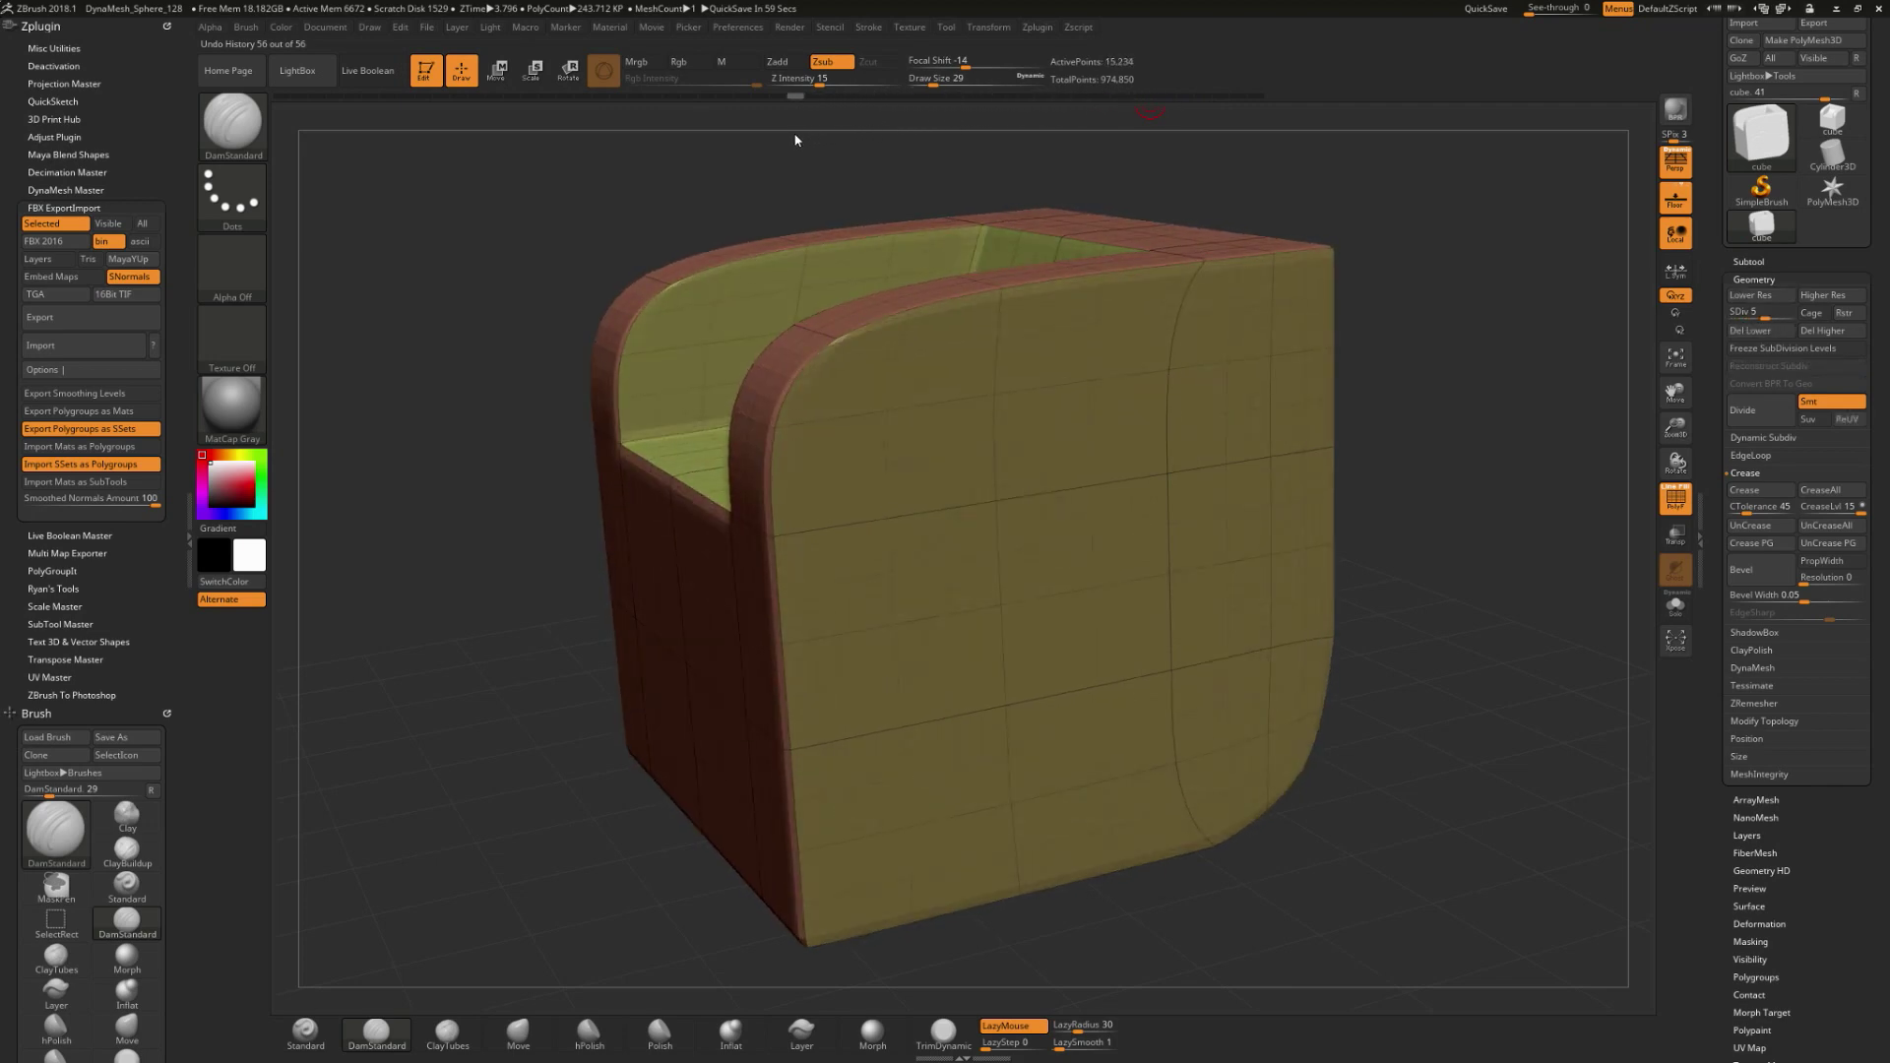
pyautogui.press('d')
# Step: Hide the polyframe and raise the armchair to subdivision level 8
pyautogui.moveTo(1548, 447)
pyautogui.mouseDown()
pyautogui.moveTo(1500, 468)
pyautogui.moveTo(1501, 512)
pyautogui.moveTo(1476, 523)
pyautogui.mouseUp()
pyautogui.click(1675, 497)
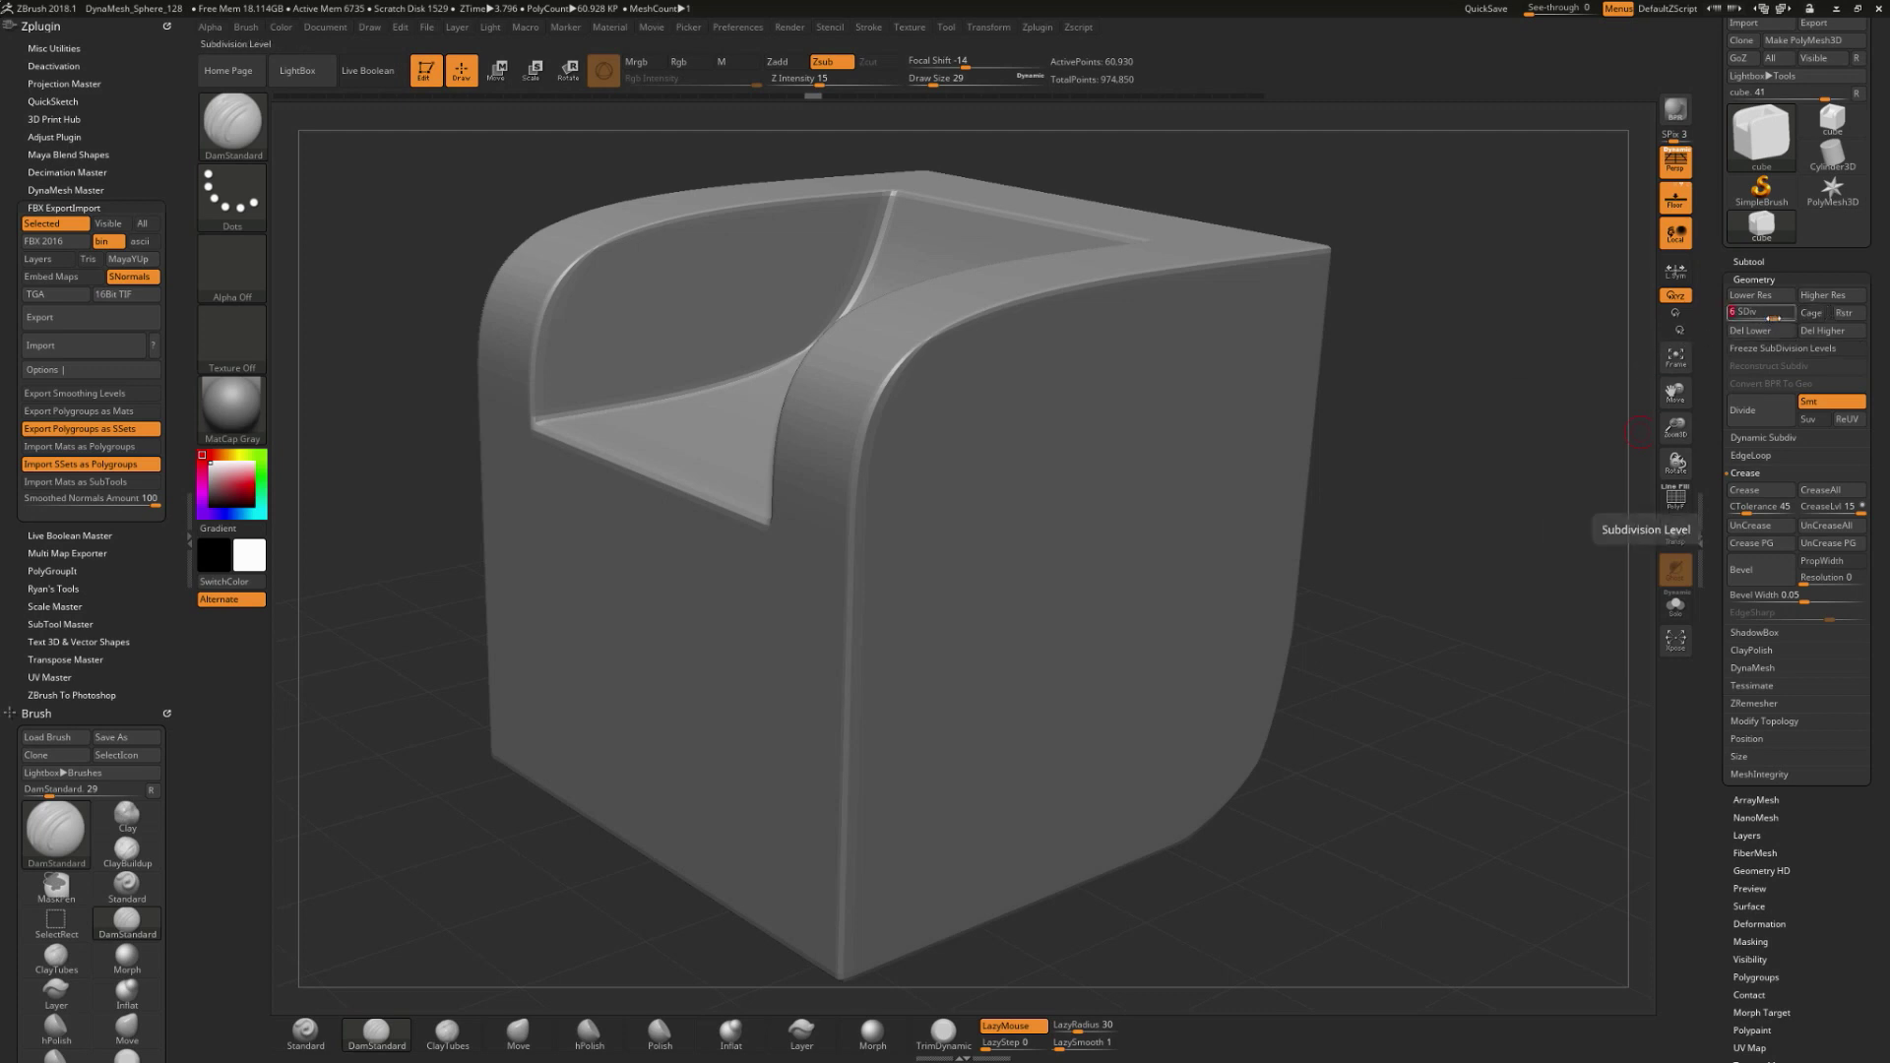
pyautogui.moveTo(1773, 313); pyautogui.dragTo(1799, 313)
pyautogui.moveTo(1468, 482); pyautogui.dragTo(1463, 482)
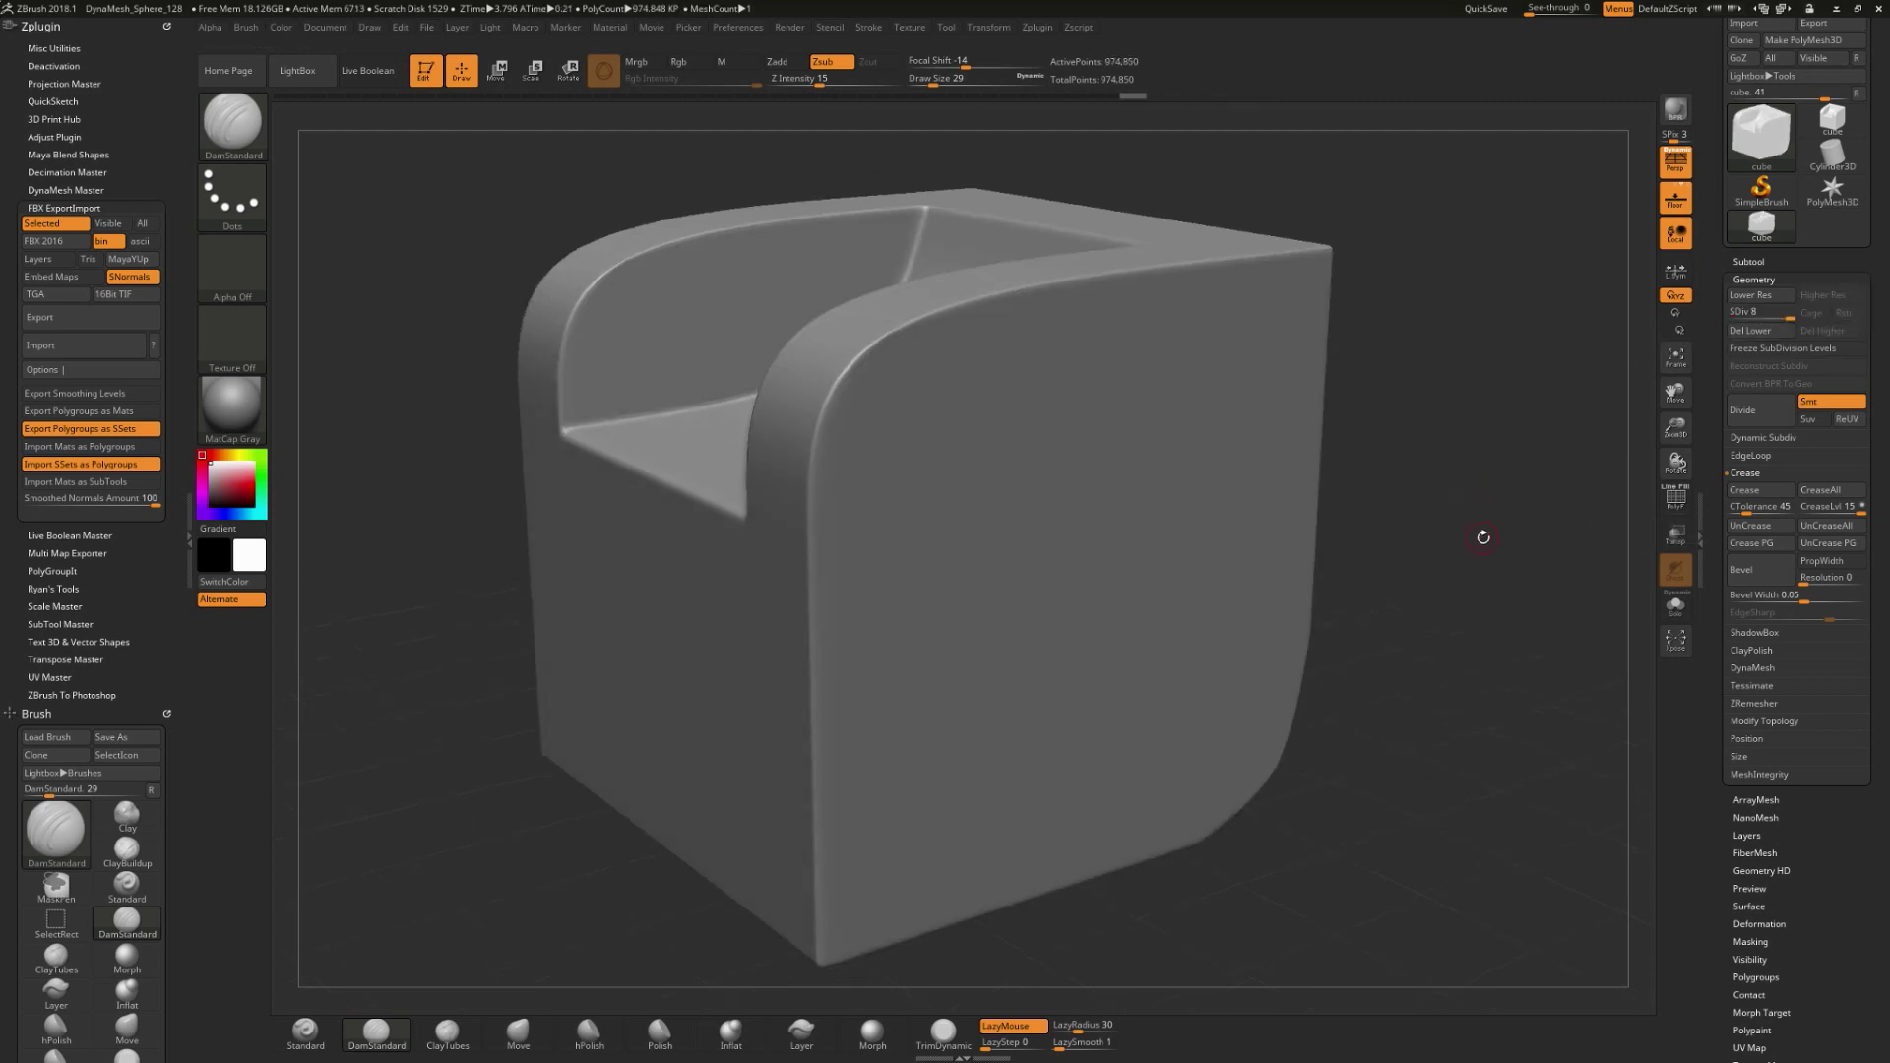
# Step: Try to DynaMesh the armchair at resolution 400 without freezing its subdivision levels
pyautogui.click(1759, 668)
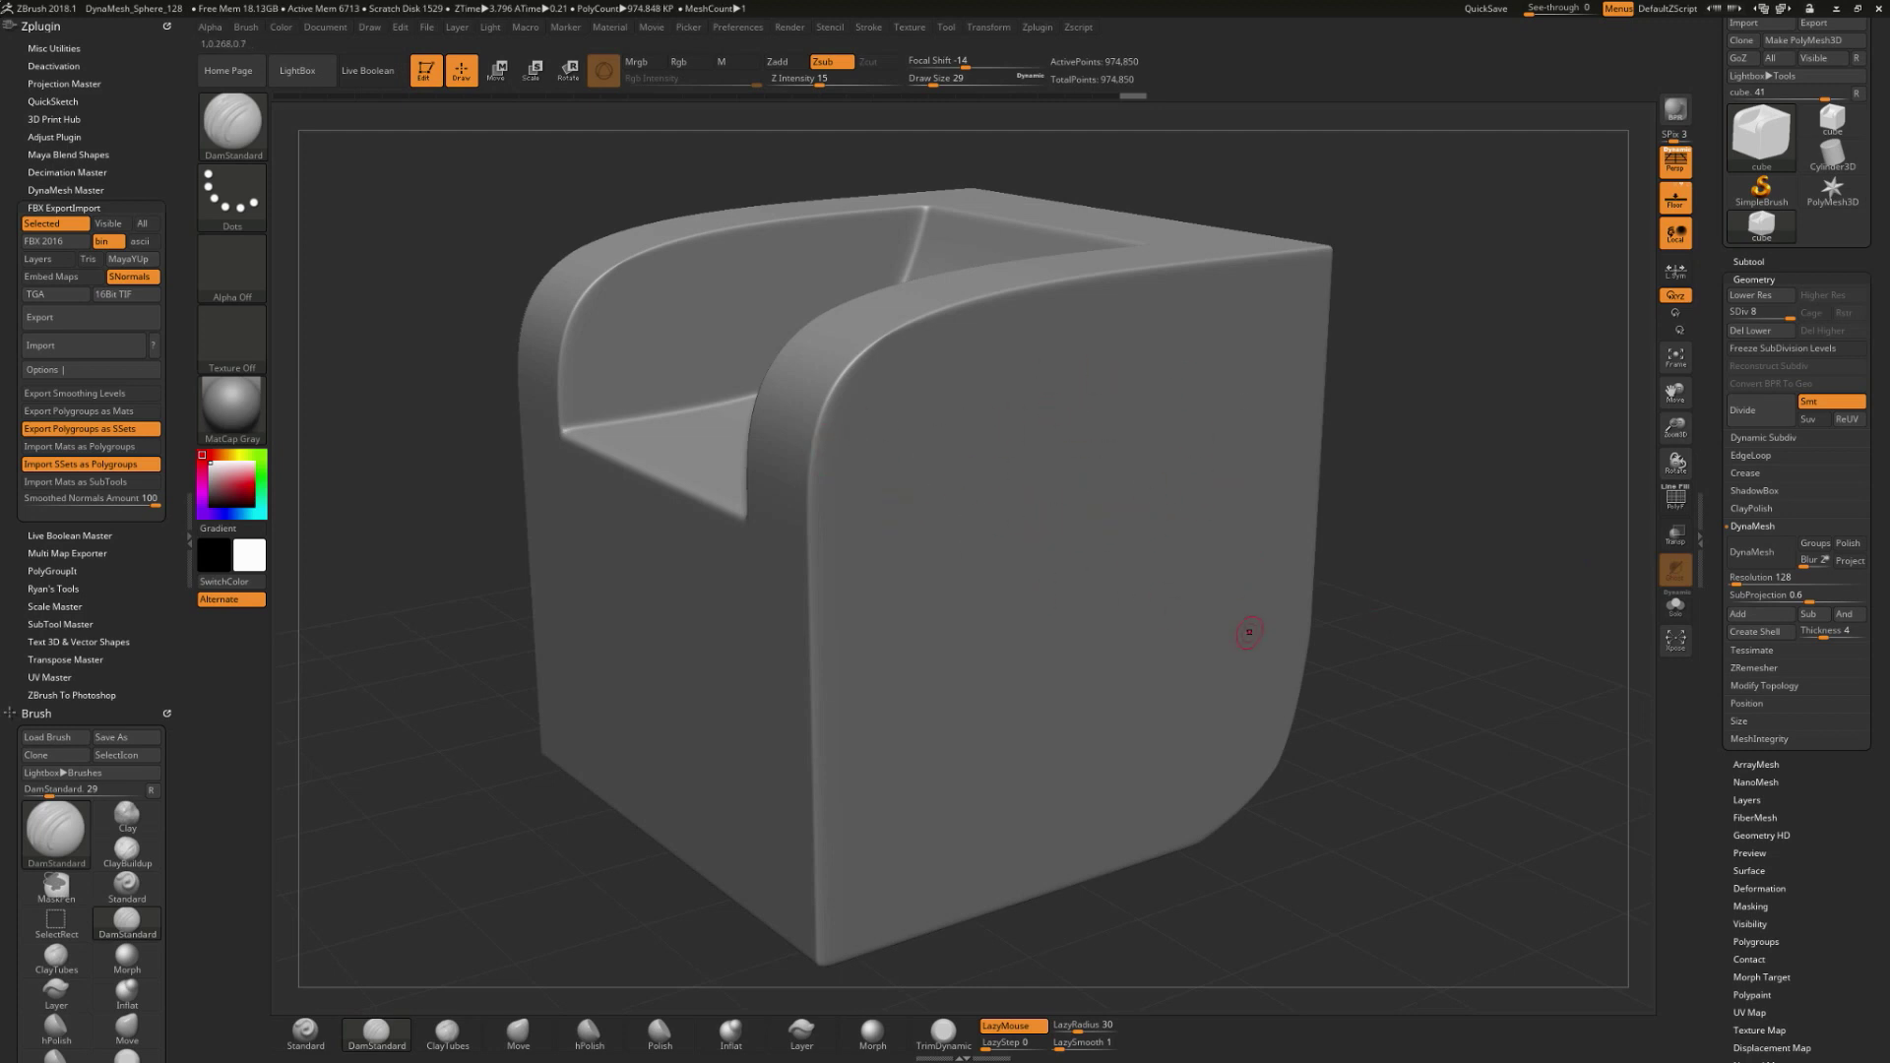
pyautogui.moveTo(1477, 562)
pyautogui.mouseDown()
pyautogui.moveTo(1448, 576)
pyautogui.moveTo(1492, 591)
pyautogui.moveTo(1473, 594)
pyautogui.moveTo(1473, 665)
pyautogui.moveTo(1245, 541)
pyautogui.mouseUp()
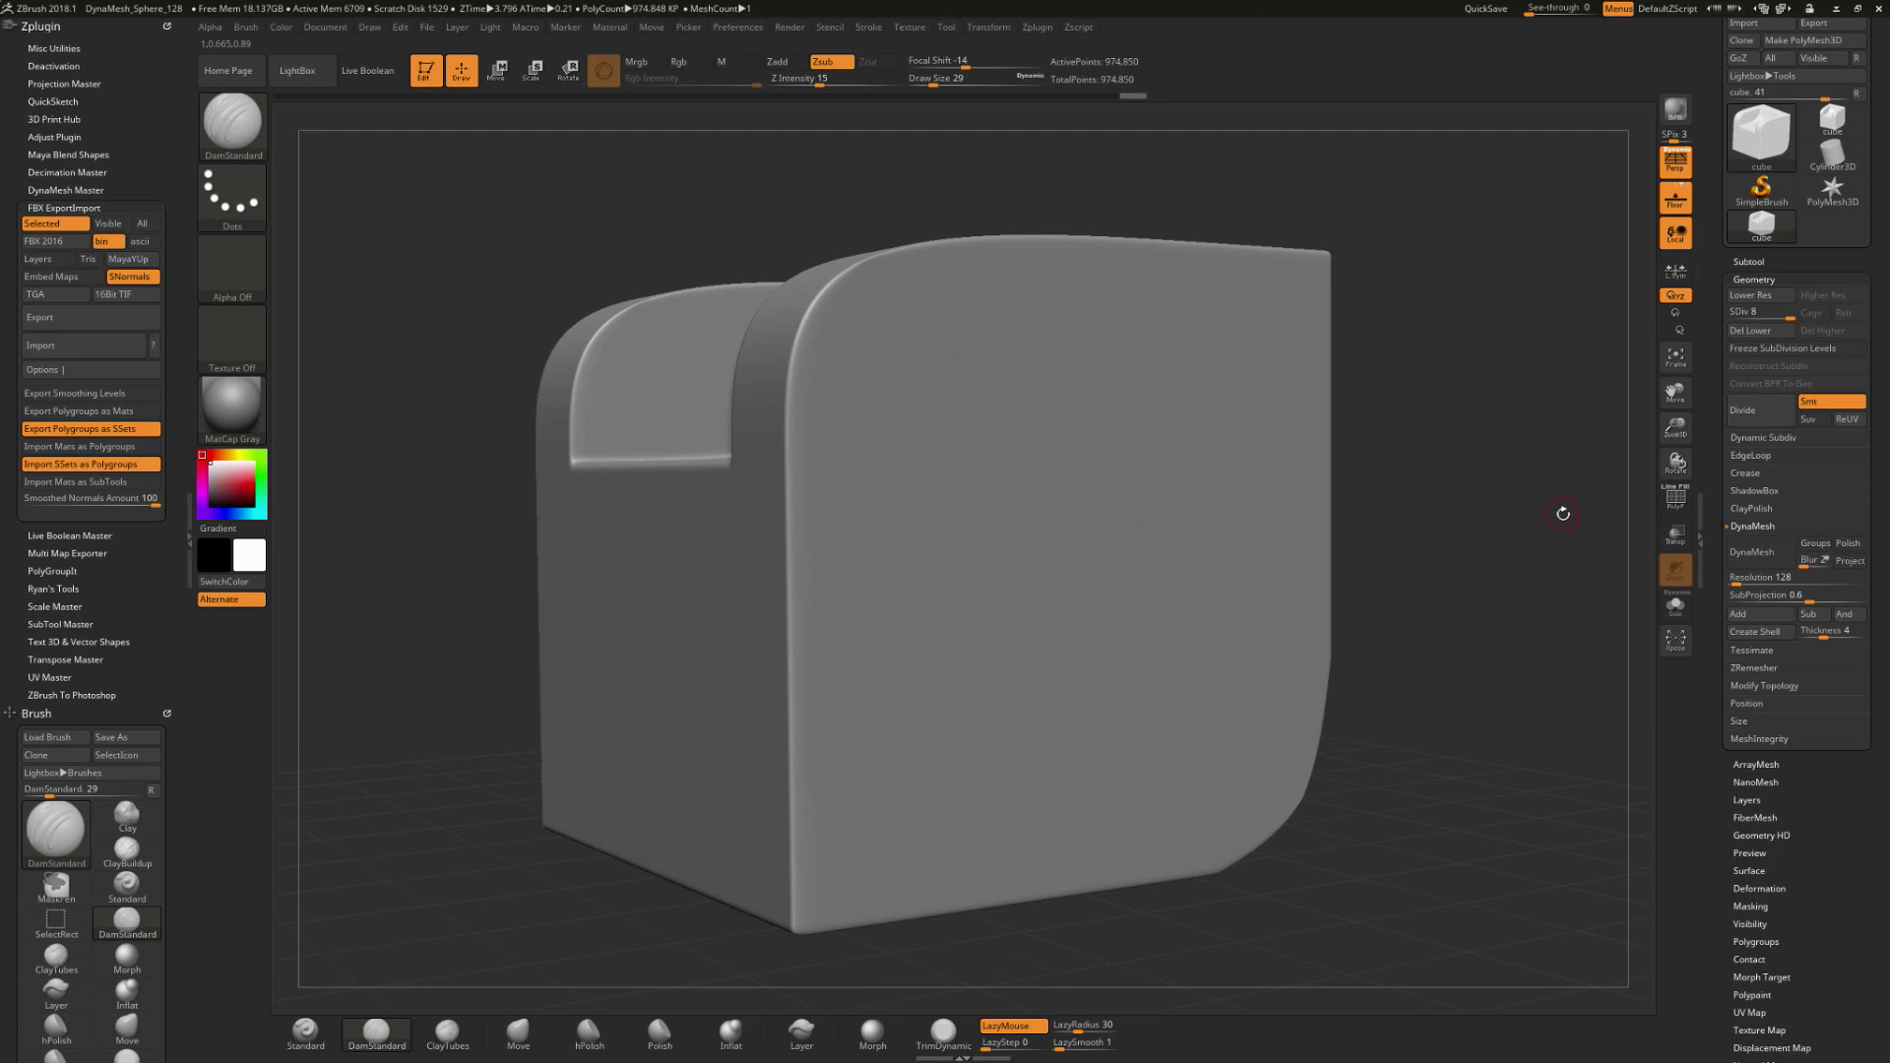
pyautogui.click(1759, 578)
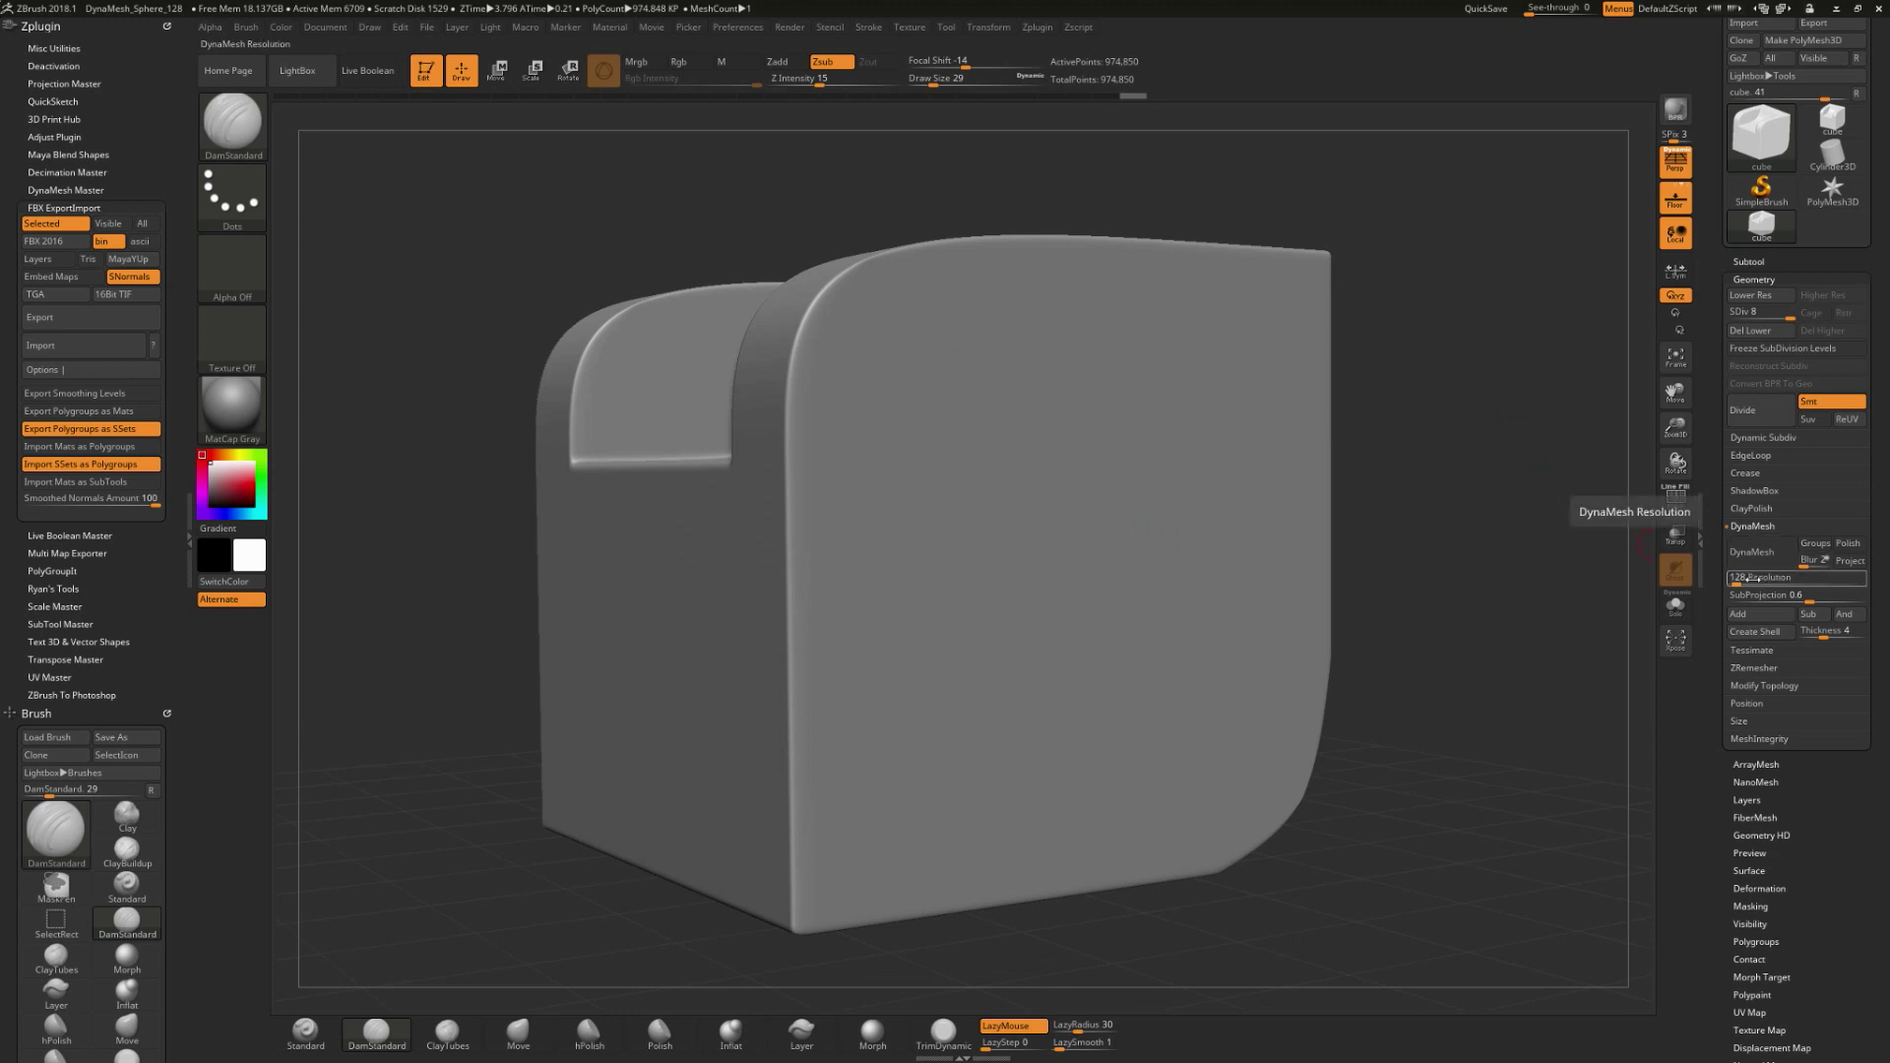
pyautogui.click(1761, 580)
pyautogui.write('400')
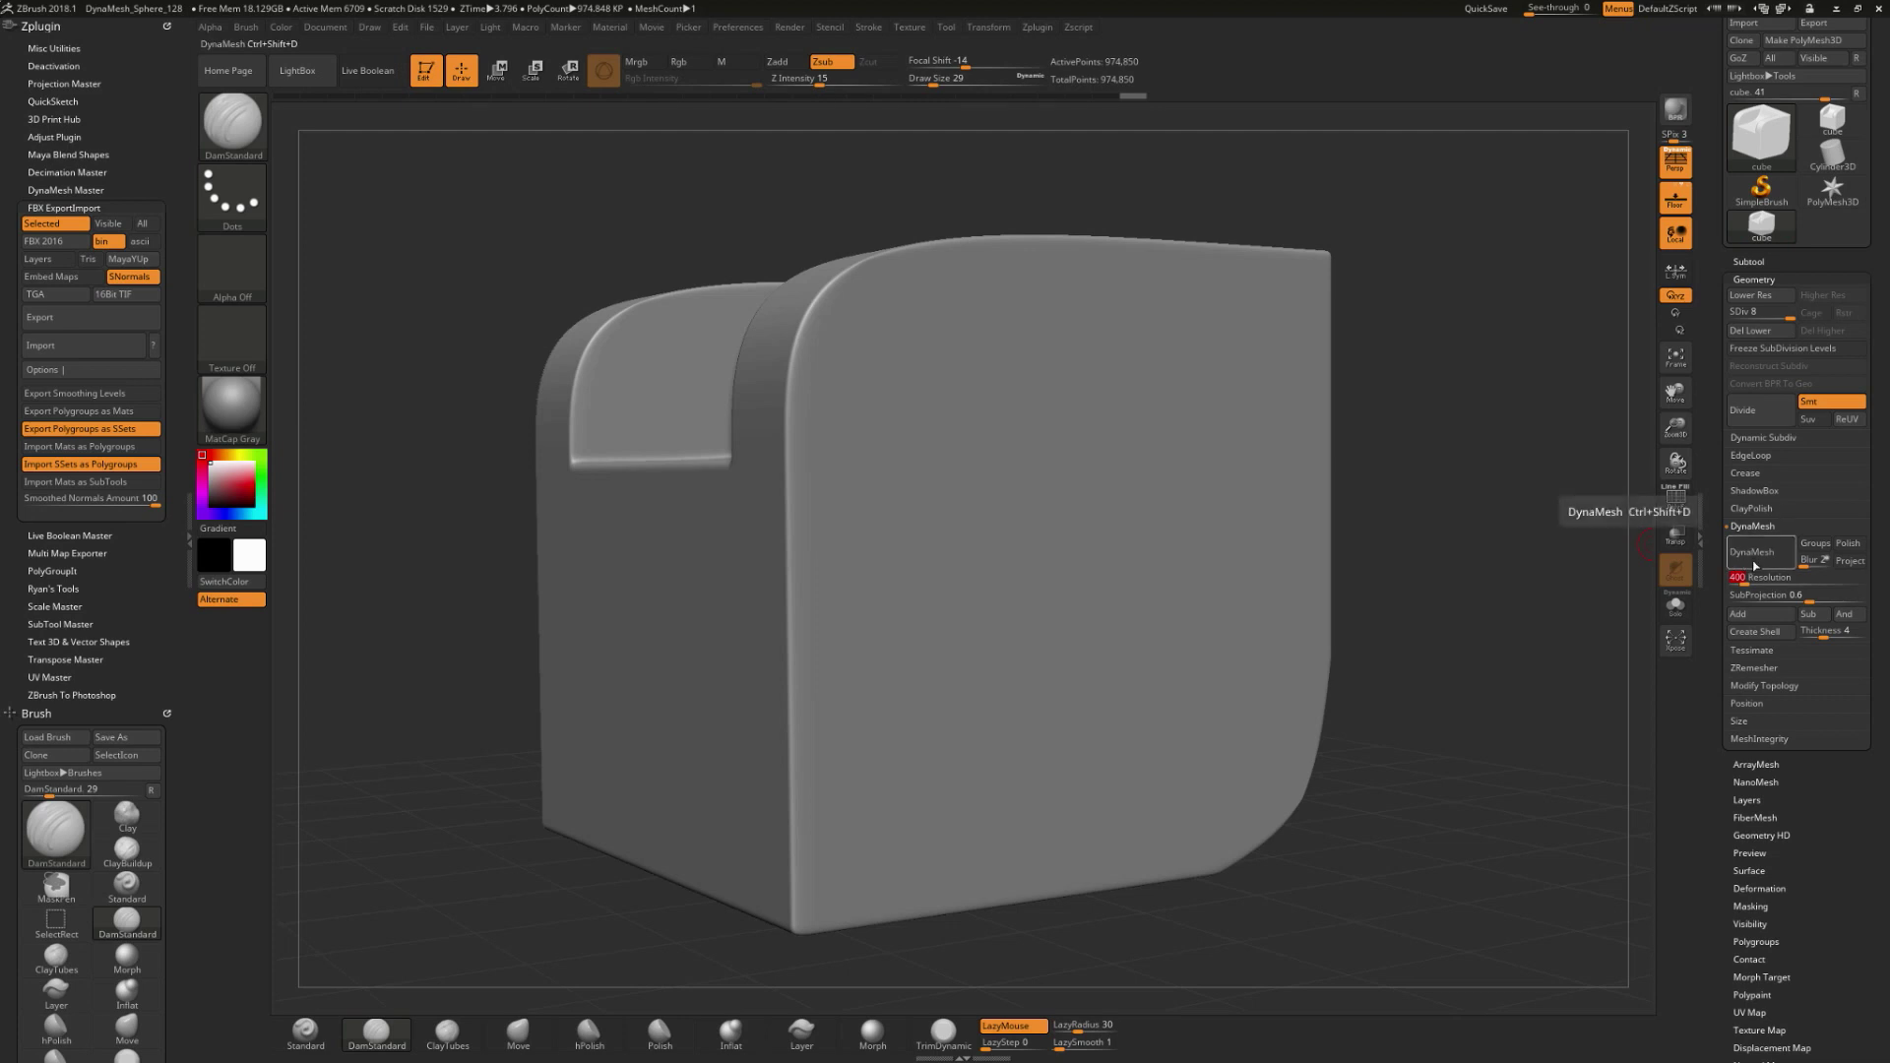
pyautogui.click(1745, 551)
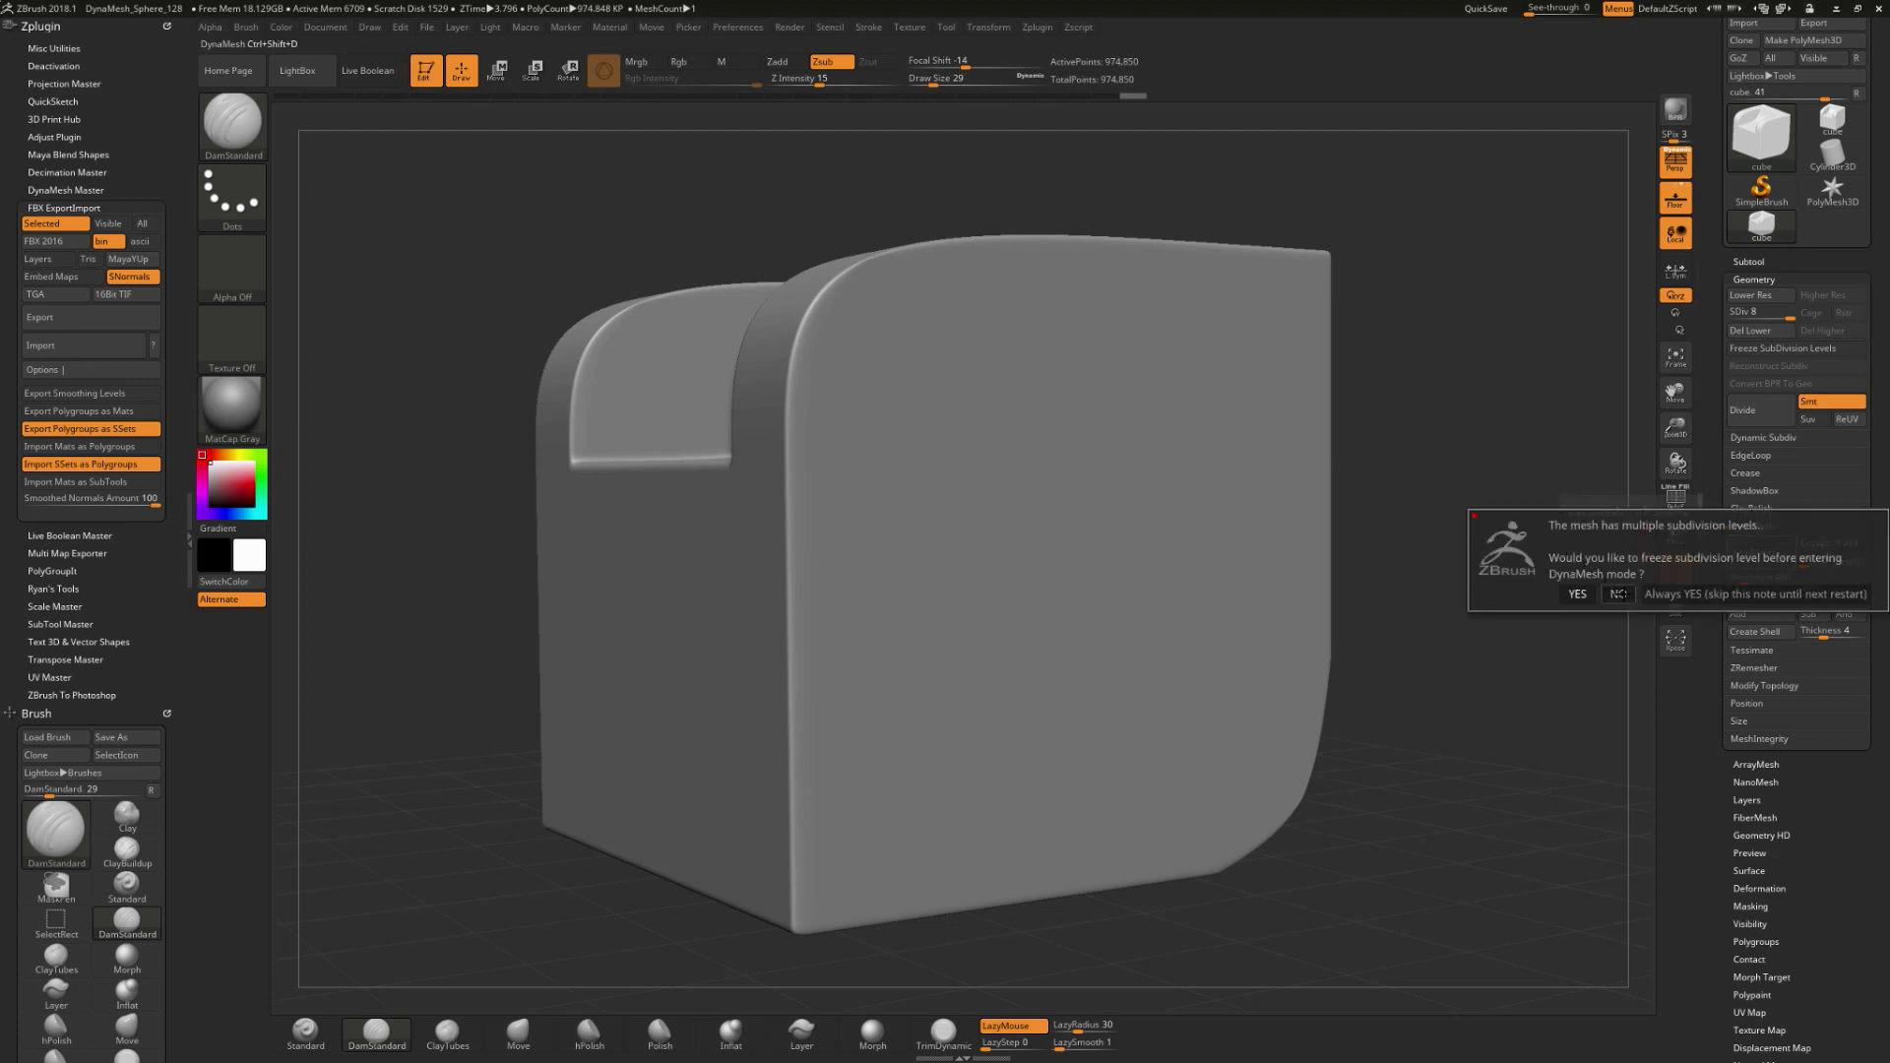
pyautogui.click(1618, 593)
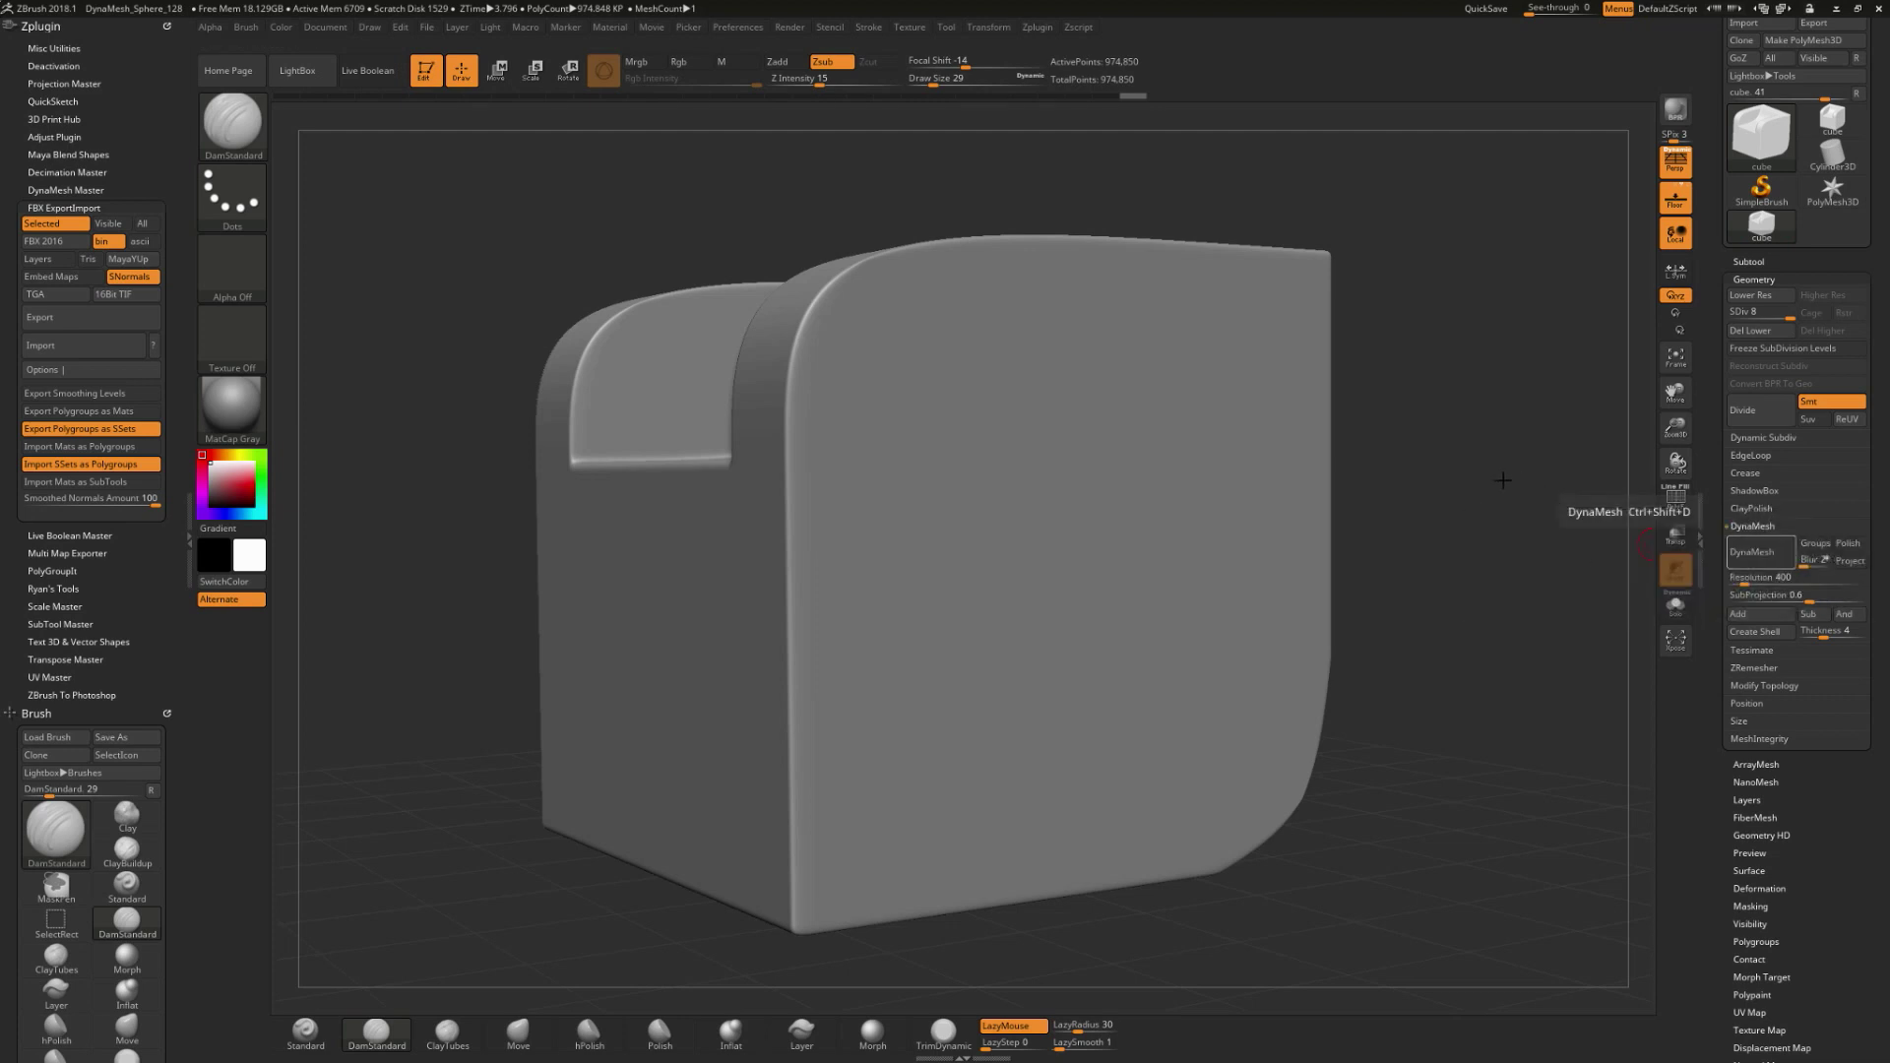
# Step: Examine the remeshed armrest edge with and without the polyframe, and undo the DynaMesh
pyautogui.moveTo(1409, 320)
pyautogui.mouseDown()
pyautogui.moveTo(1431, 454)
pyautogui.moveTo(1569, 536)
pyautogui.mouseUp()
pyautogui.click(1675, 500)
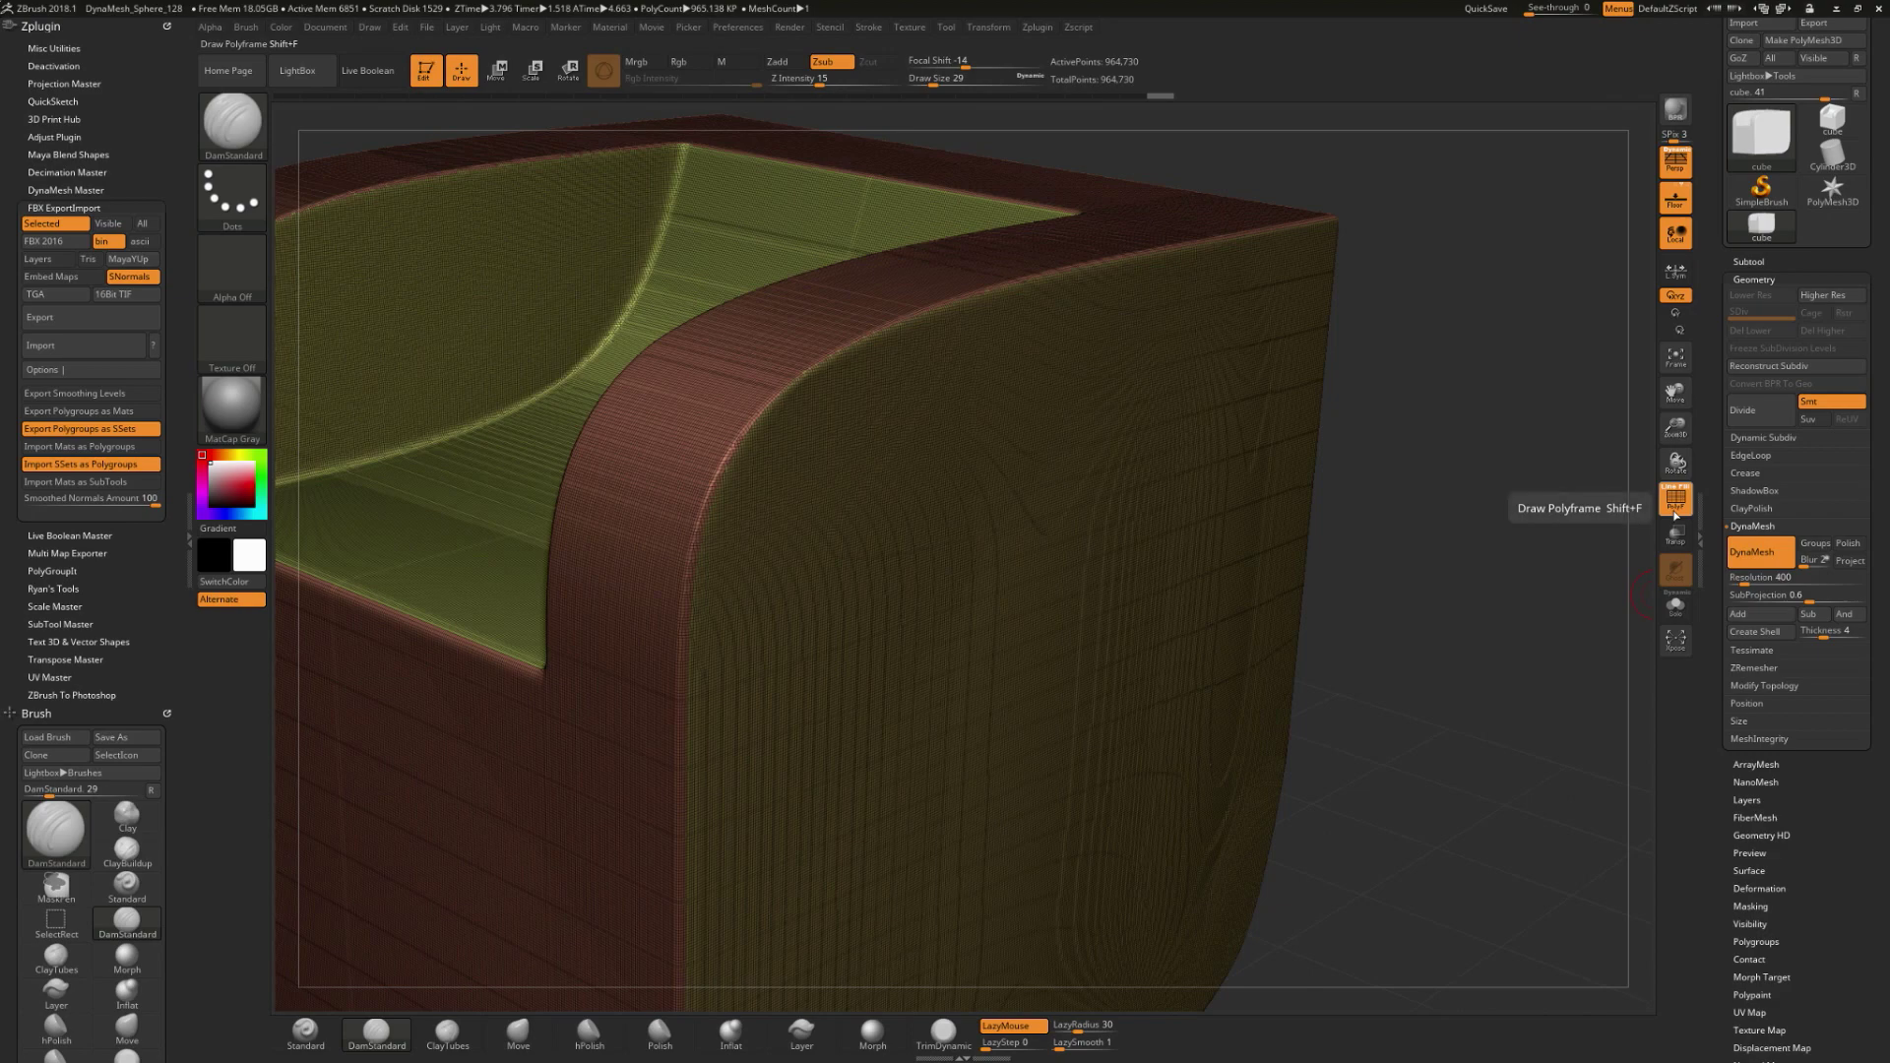
pyautogui.click(1676, 500)
pyautogui.moveTo(1536, 475); pyautogui.dragTo(347, 569)
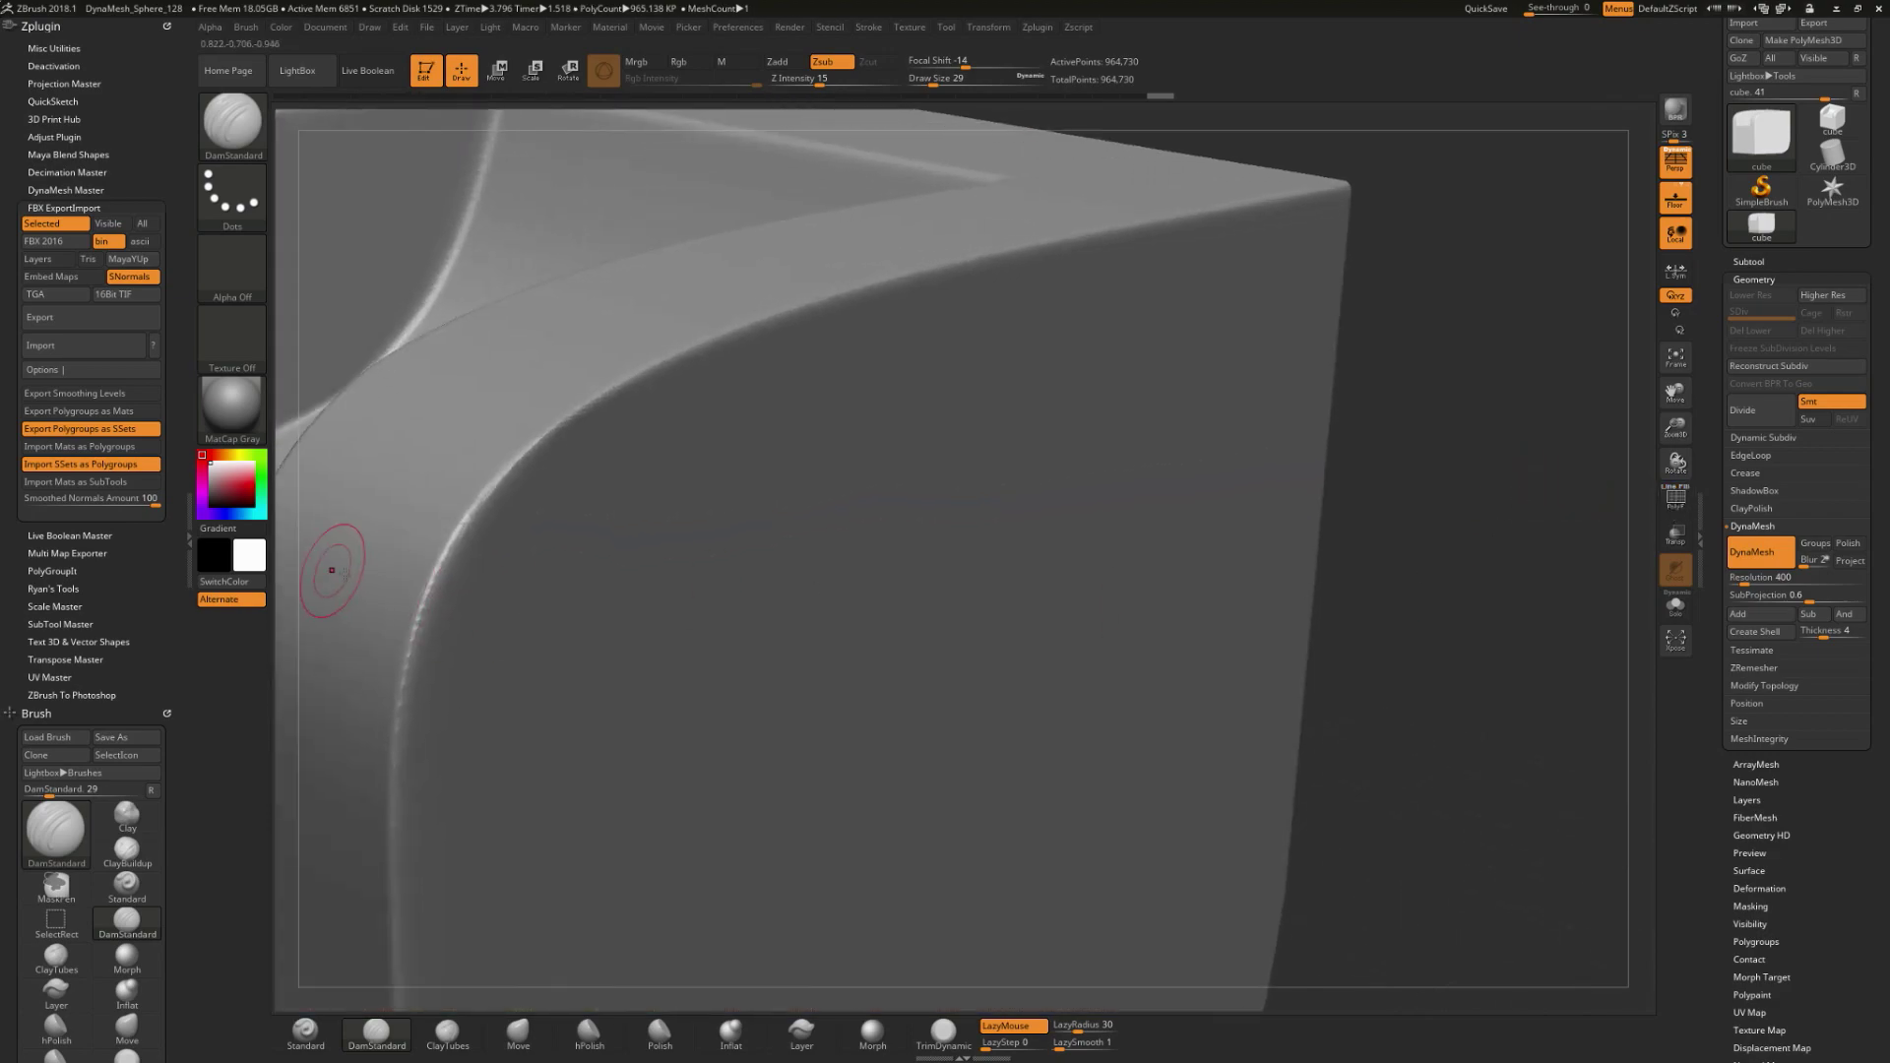
pyautogui.press('ctrl')
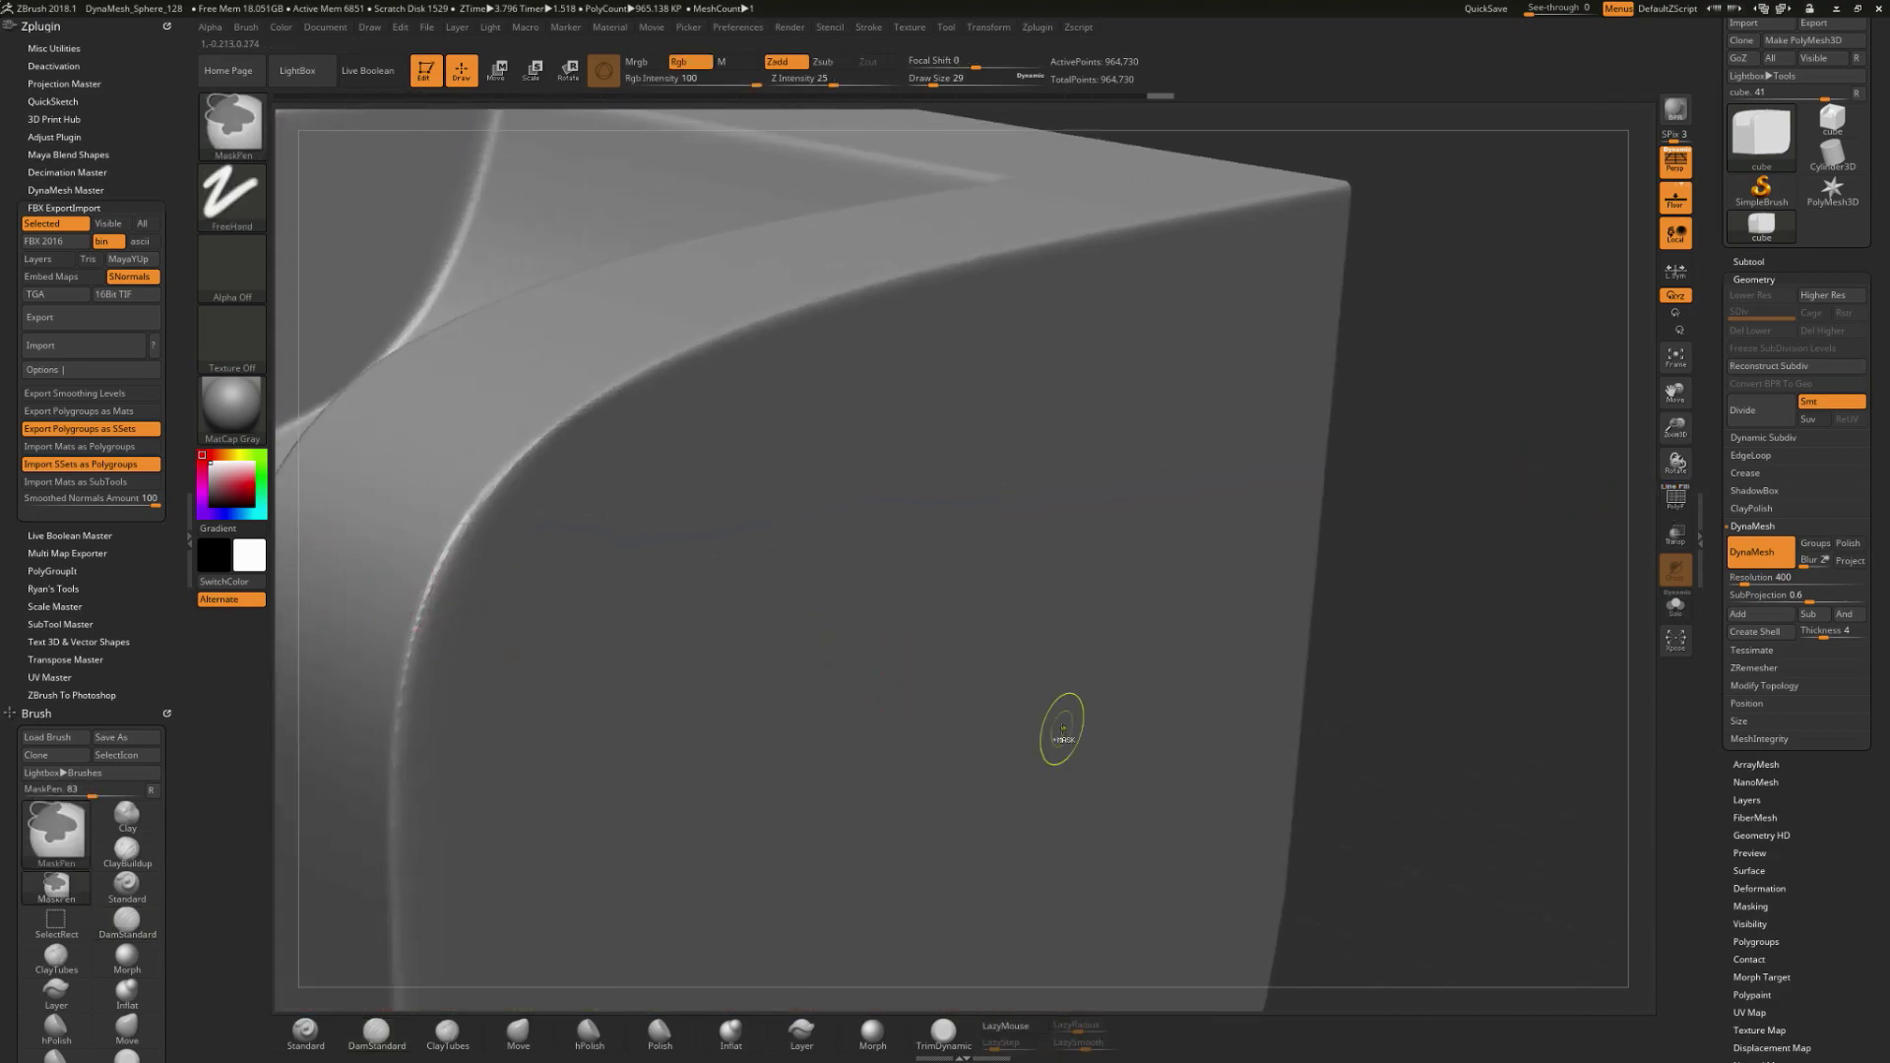
pyautogui.hotkey('ctrl', 'z')
# Step: DynaMesh the armchair at resolution 648 without freezing its subdivision levels
pyautogui.click(1793, 578)
pyautogui.click(1790, 577)
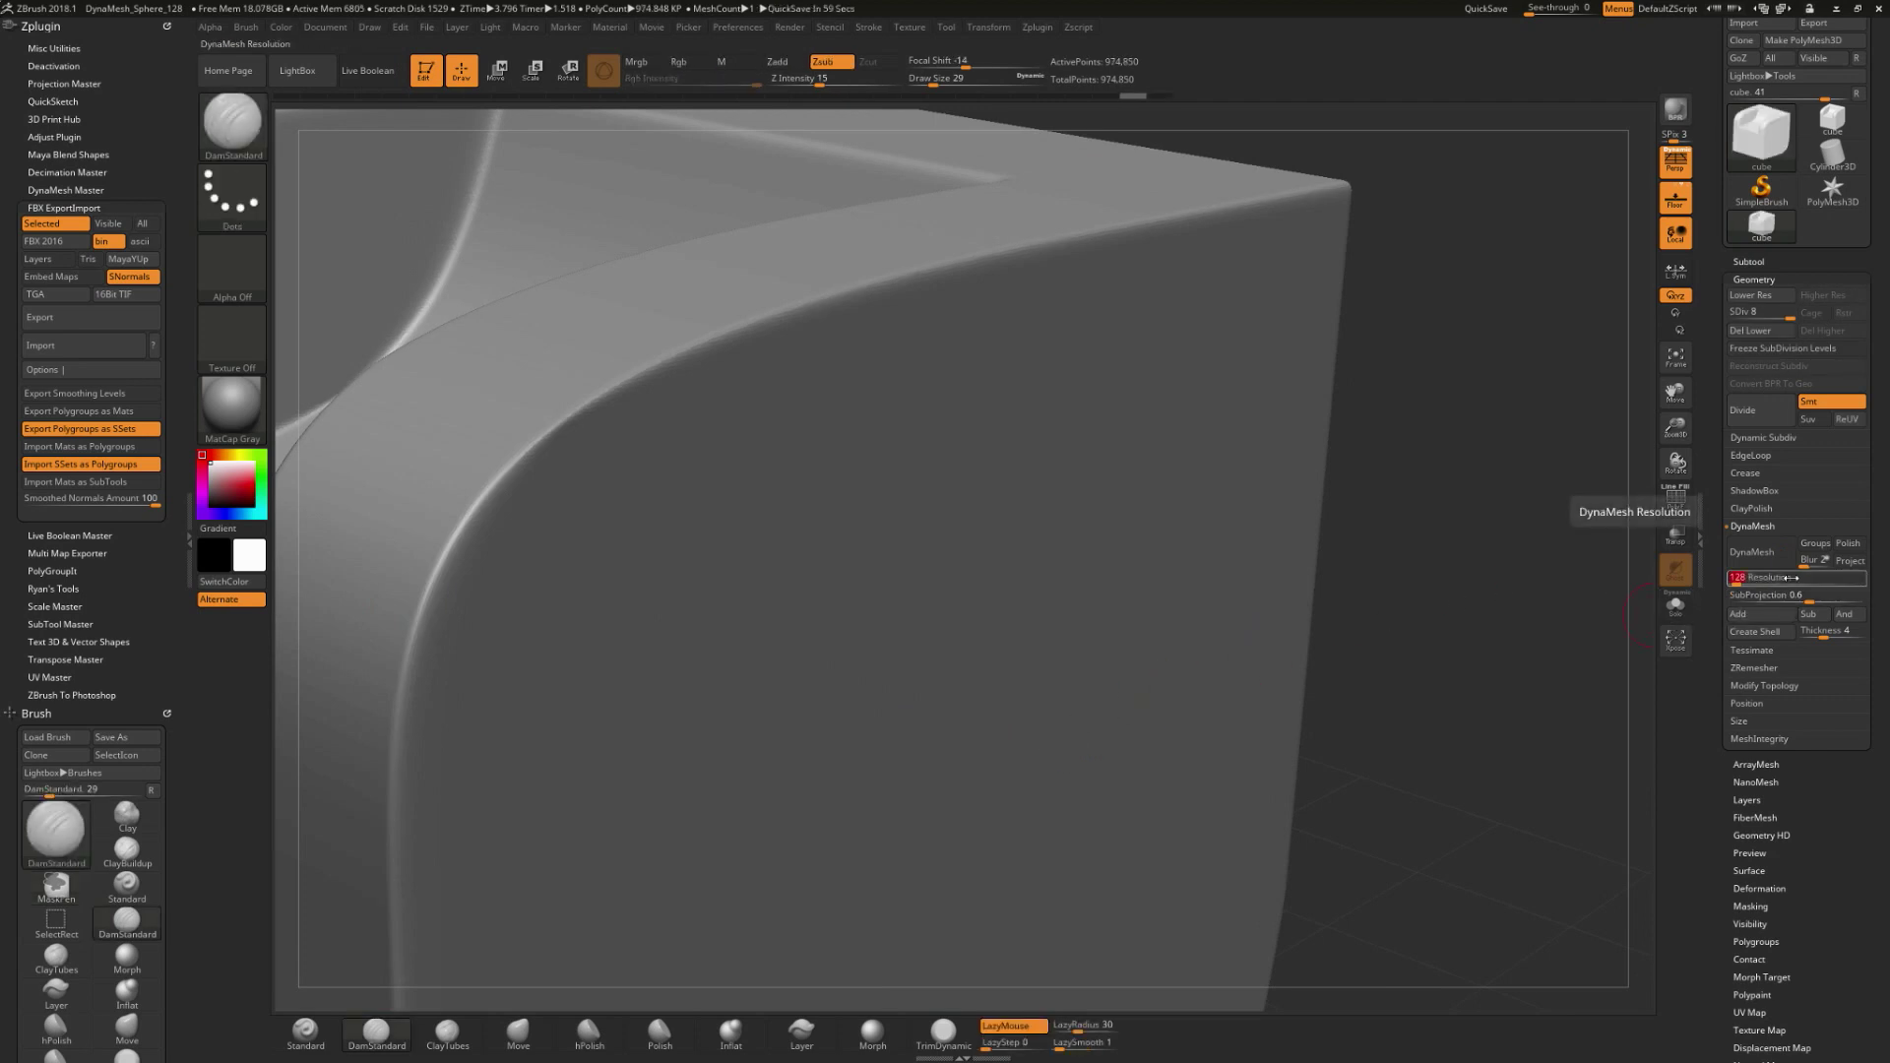
pyautogui.press('BackSpace')
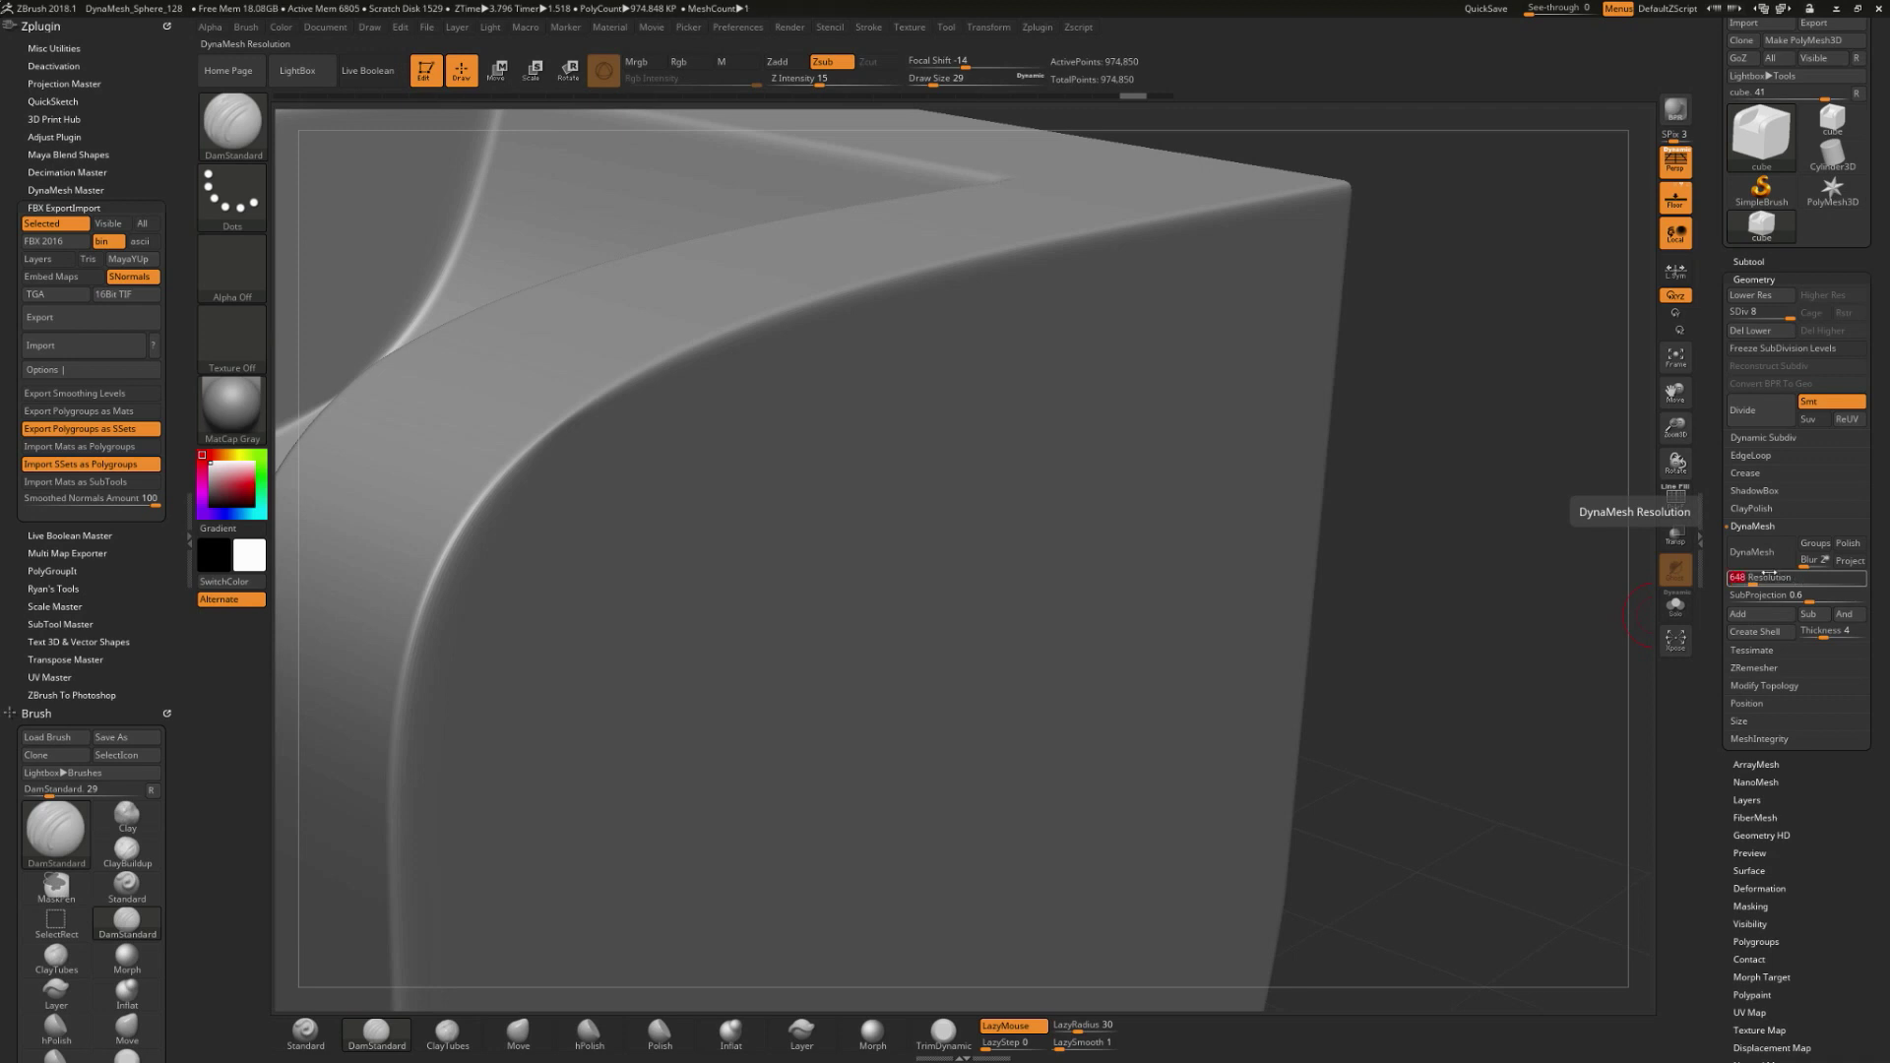
pyautogui.click(1742, 561)
pyautogui.click(1617, 589)
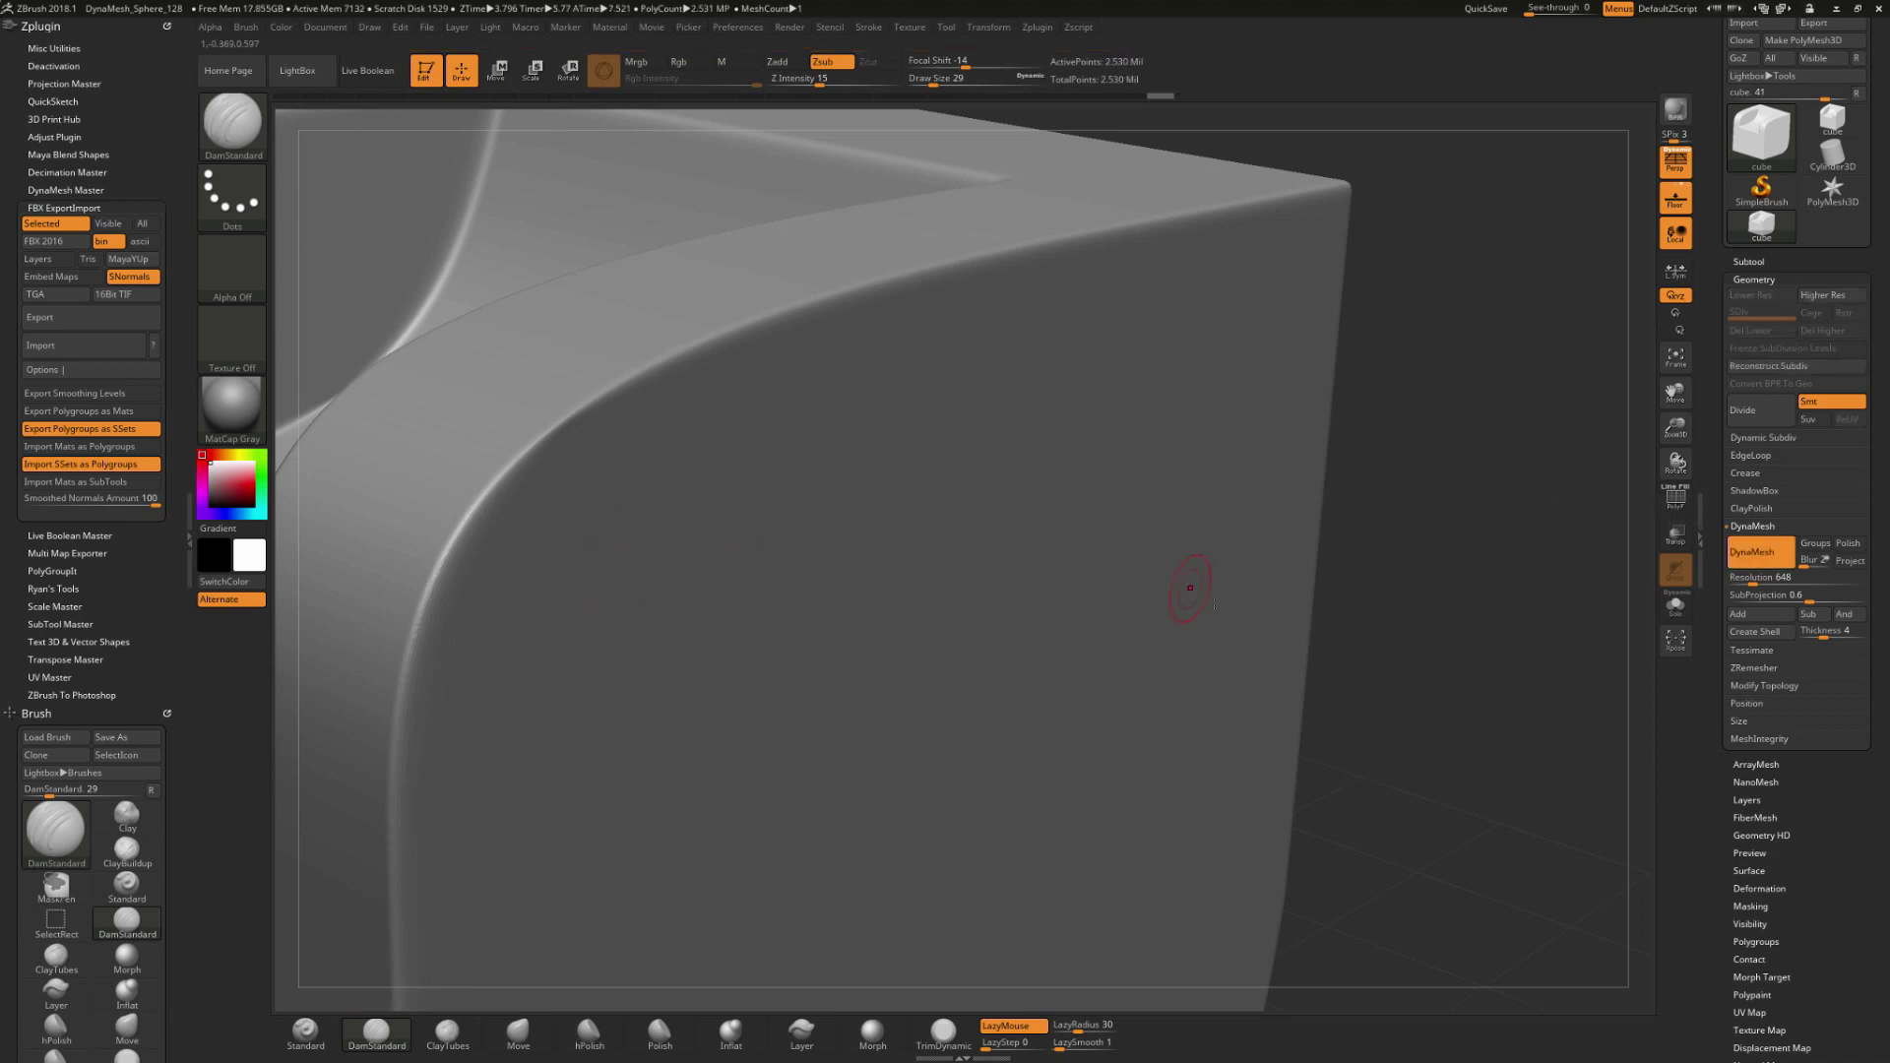
# Step: Examine the DynaMeshed armchair's topology and polygroups with the polyframe shown, and hide the polyframe
pyautogui.keyDown('alt'); pyautogui.moveTo(1445, 593); pyautogui.dragTo(1544, 590); pyautogui.keyUp('alt')
pyautogui.click(1677, 499)
pyautogui.keyDown('alt'); pyautogui.moveTo(1610, 664); pyautogui.dragTo(1477, 637); pyautogui.keyUp('alt')
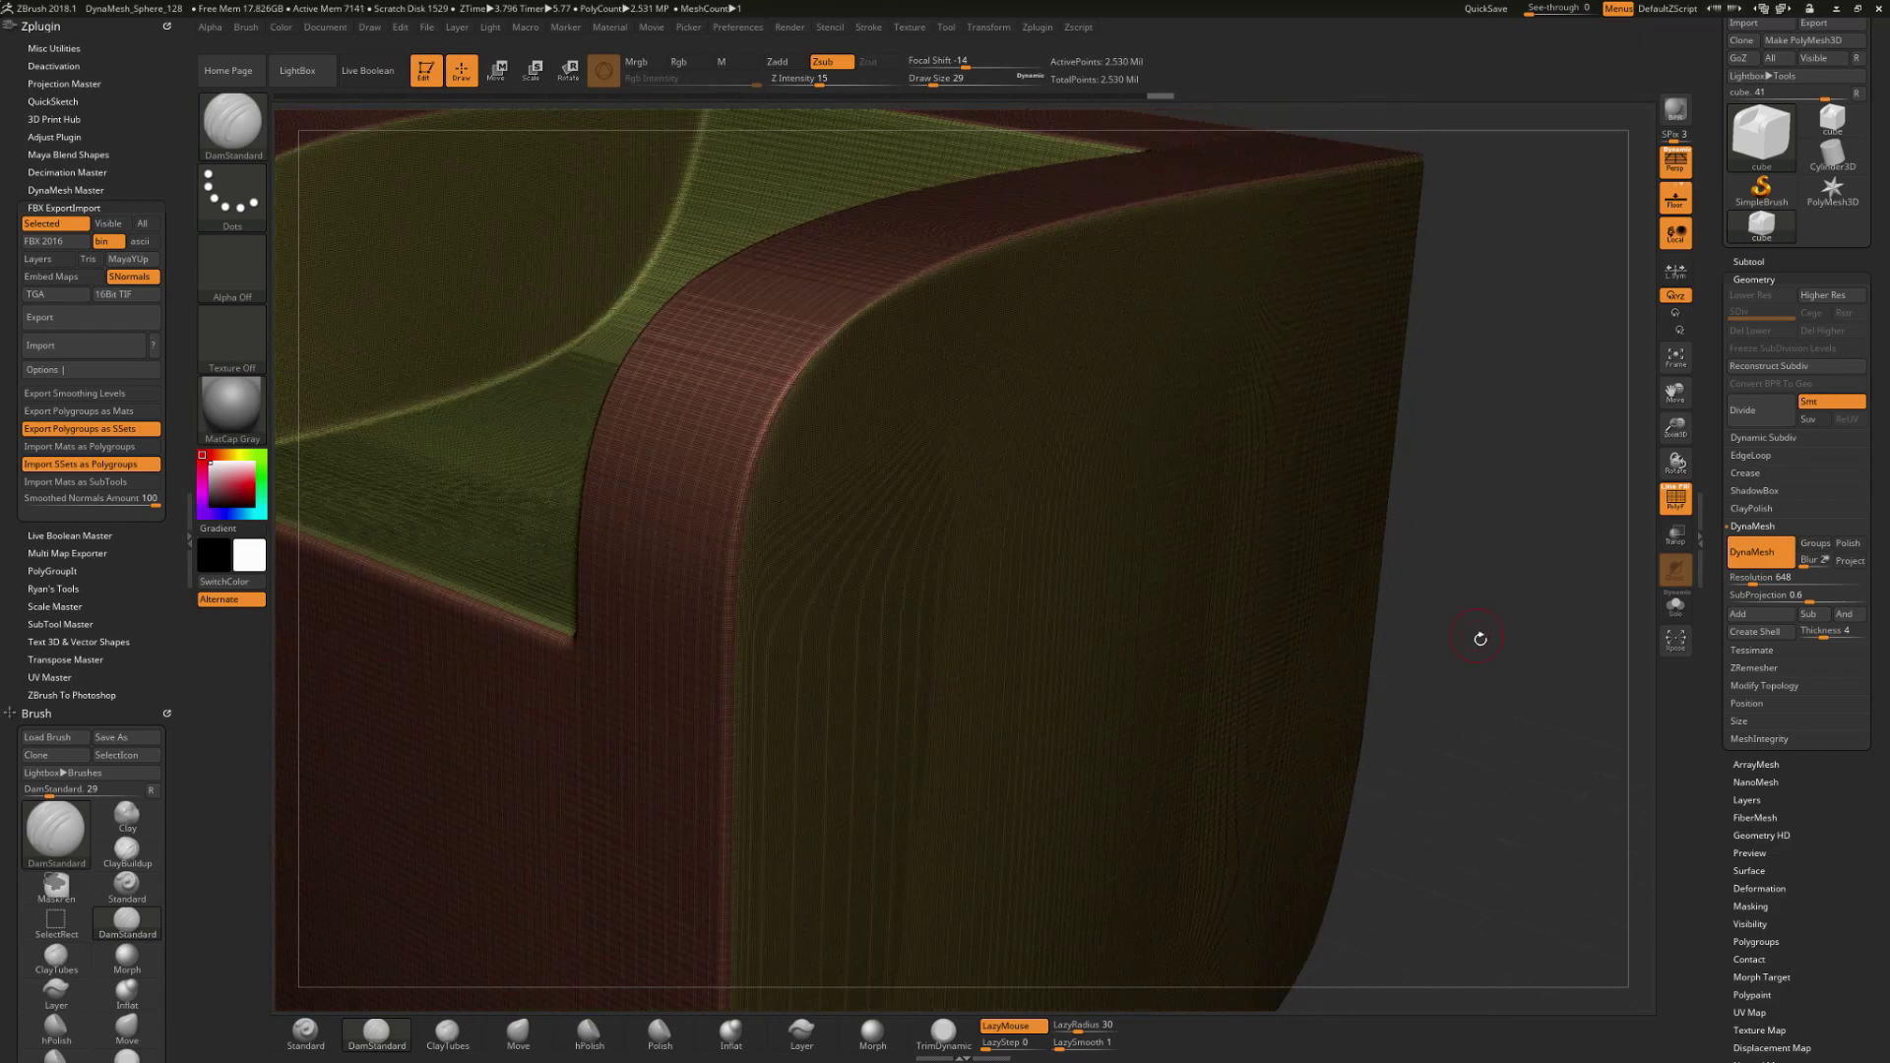
pyautogui.moveTo(1589, 589)
pyautogui.mouseDown()
pyautogui.moveTo(1559, 689)
pyautogui.moveTo(1583, 672)
pyautogui.moveTo(1434, 603)
pyautogui.moveTo(1407, 729)
pyautogui.moveTo(1510, 676)
pyautogui.moveTo(1437, 690)
pyautogui.moveTo(1469, 644)
pyautogui.moveTo(1379, 748)
pyautogui.moveTo(1425, 728)
pyautogui.mouseUp()
pyautogui.click(1668, 512)
# Step: Isolate the polygroup of the front and upper rim, mask it, and show the whole armchair again
pyautogui.keyDown('ctrl'); pyautogui.keyDown('shift'); pyautogui.click(907, 692); pyautogui.keyUp('shift'); pyautogui.keyUp('ctrl')
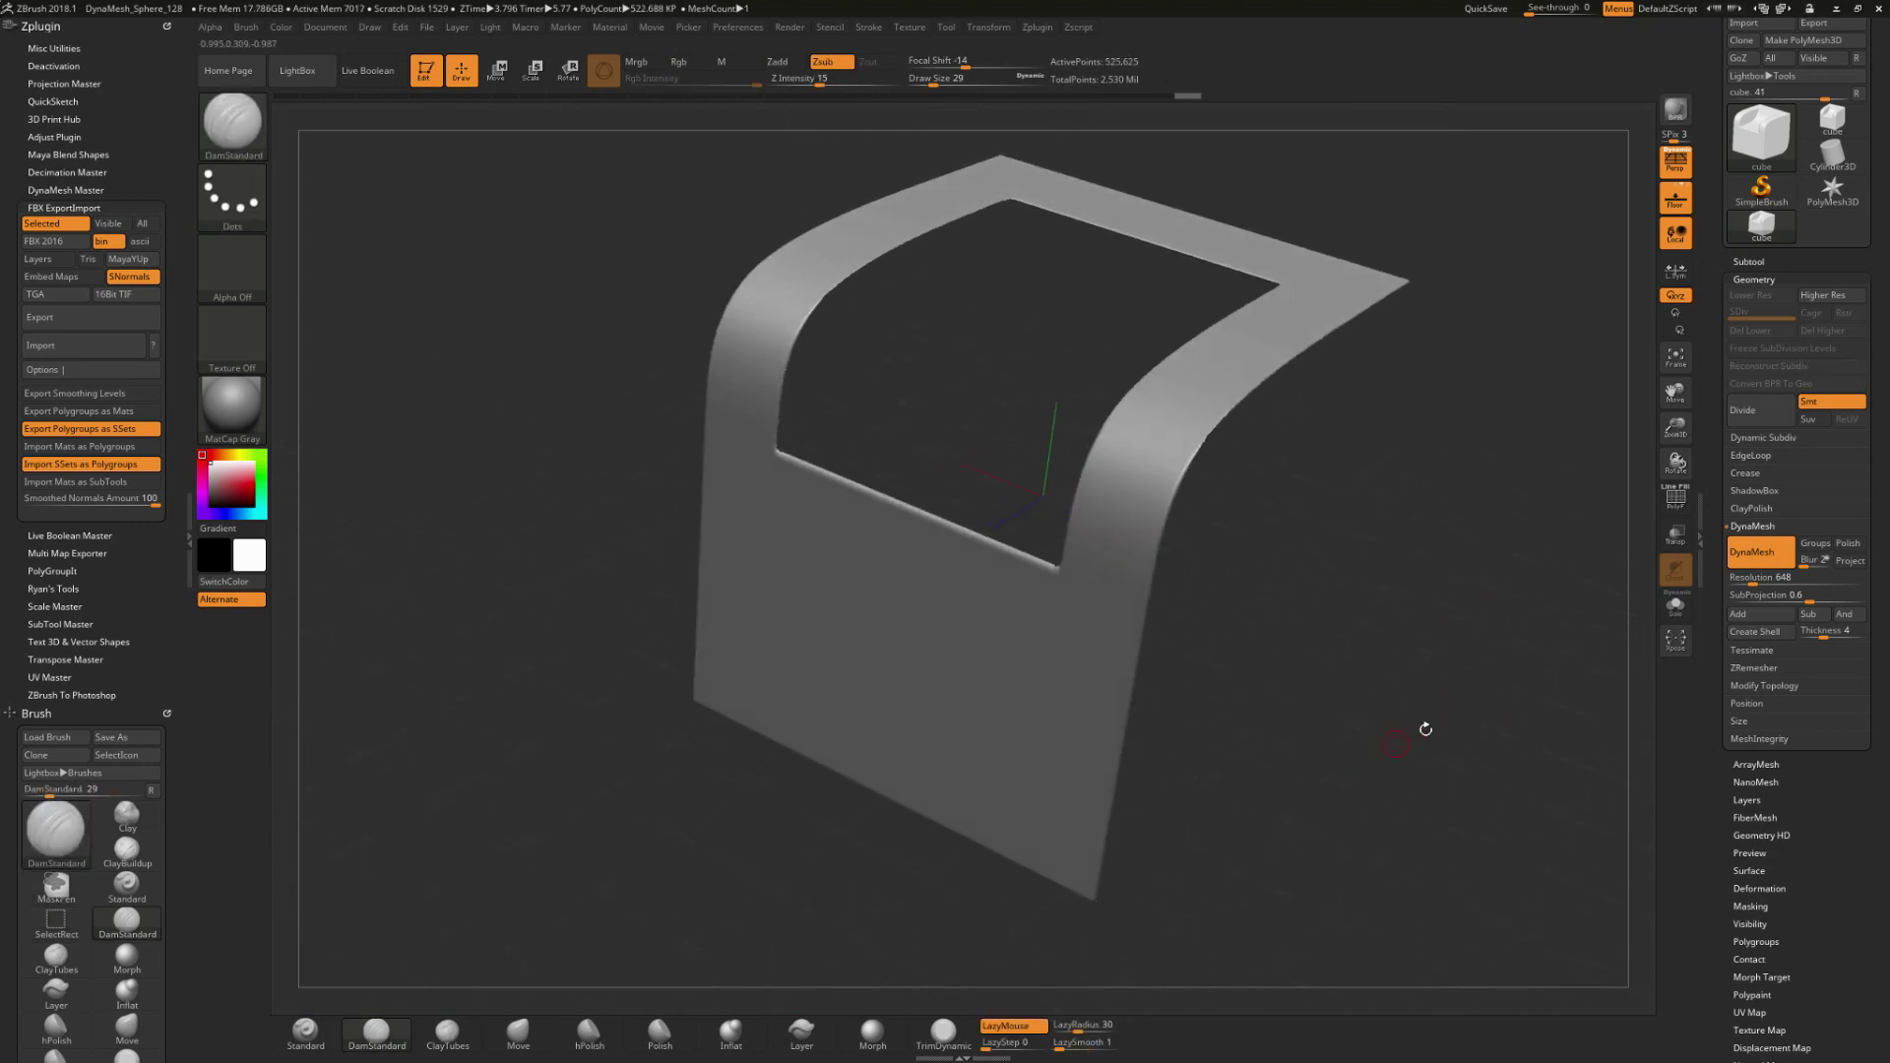
pyautogui.press('ctrl')
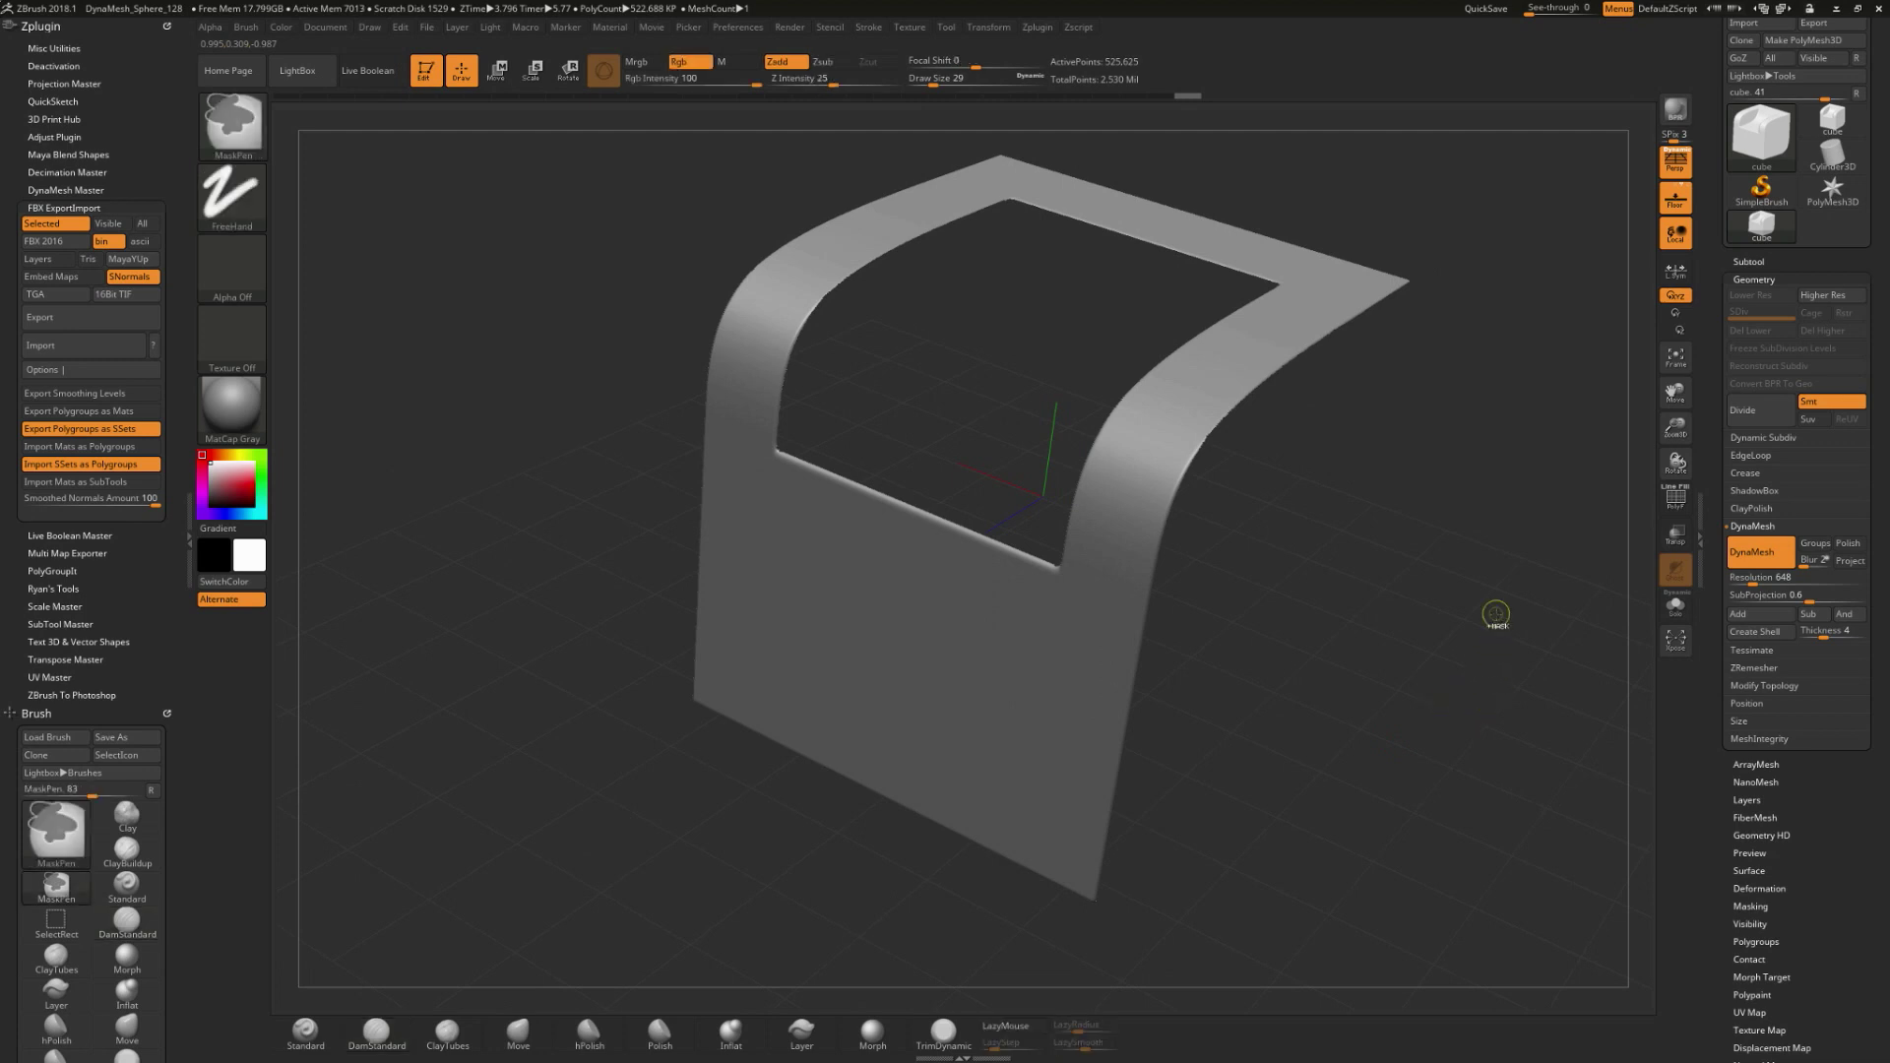
pyautogui.keyDown('ctrl'); pyautogui.click(1496, 614); pyautogui.keyUp('ctrl')
pyautogui.hotkey('ctrl', 'shift')
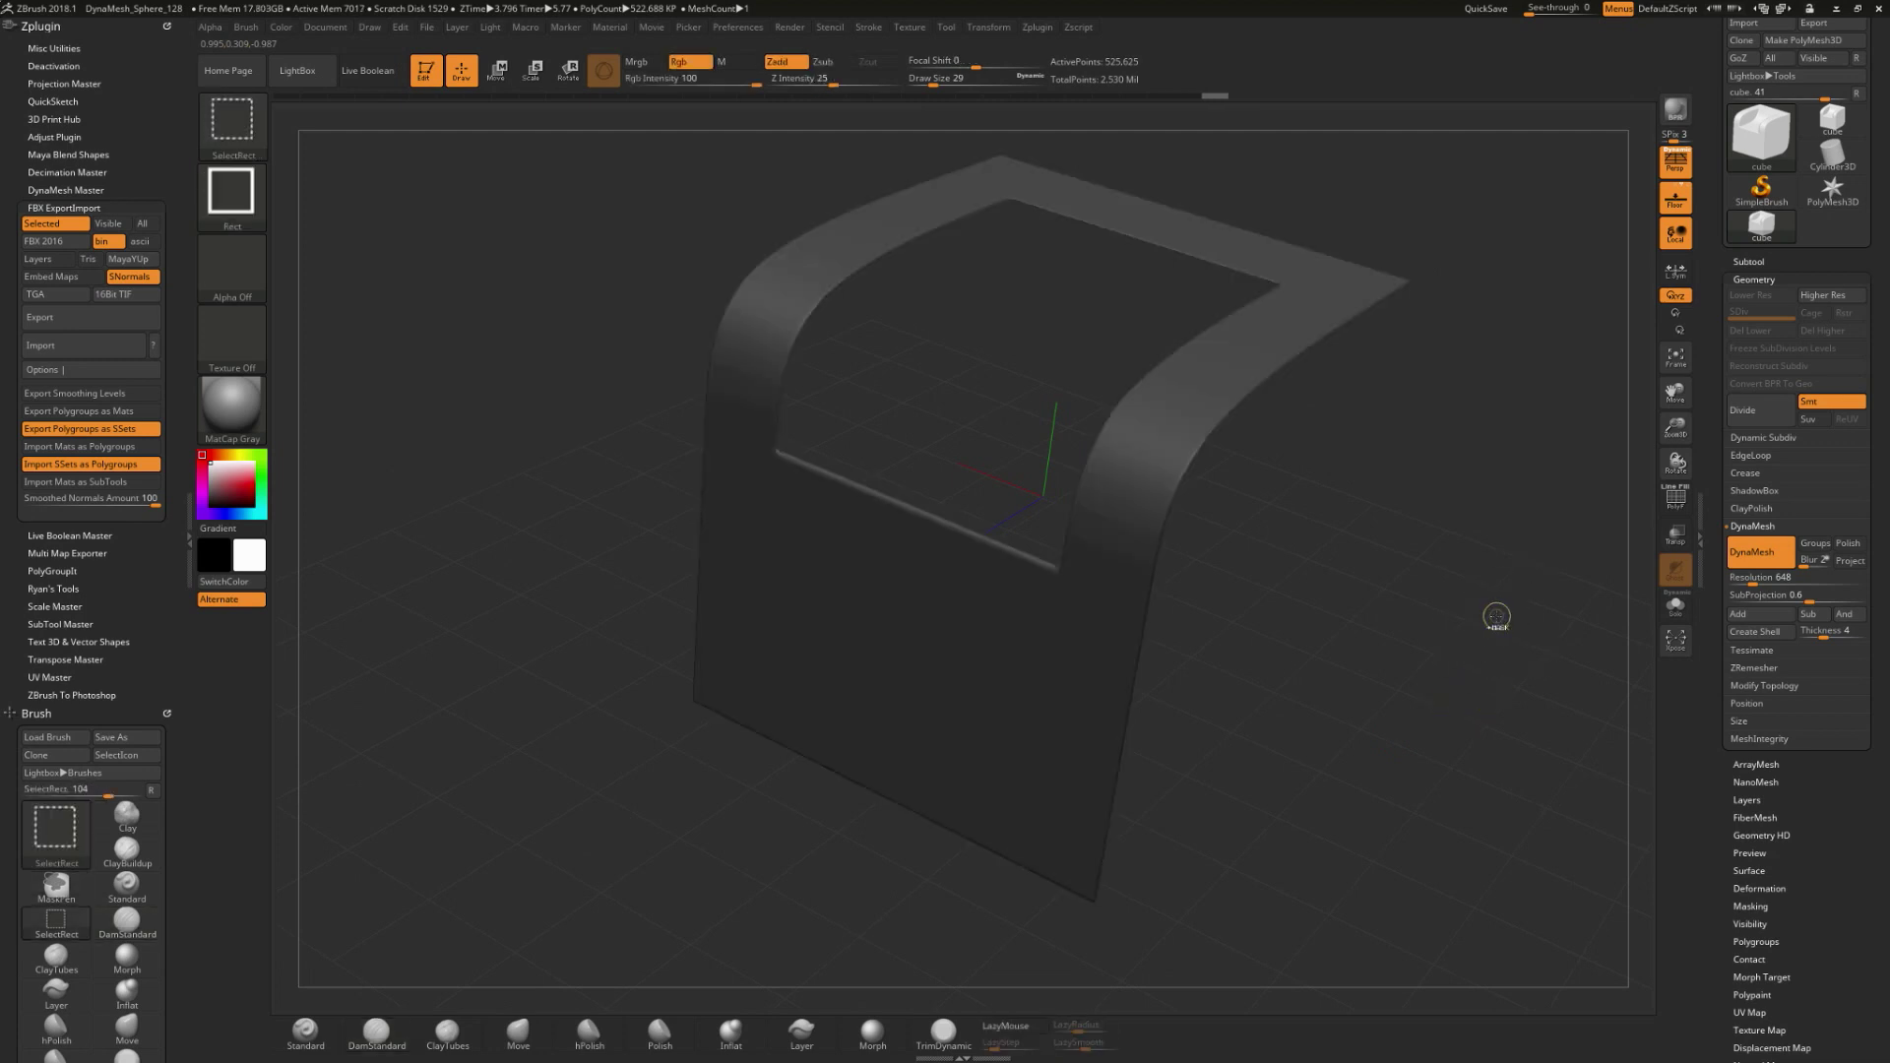
pyautogui.keyDown('ctrl'); pyautogui.keyDown('shift'); pyautogui.click(1496, 616); pyautogui.keyUp('shift'); pyautogui.keyUp('ctrl')
pyautogui.moveTo(1492, 586); pyautogui.dragTo(1489, 525)
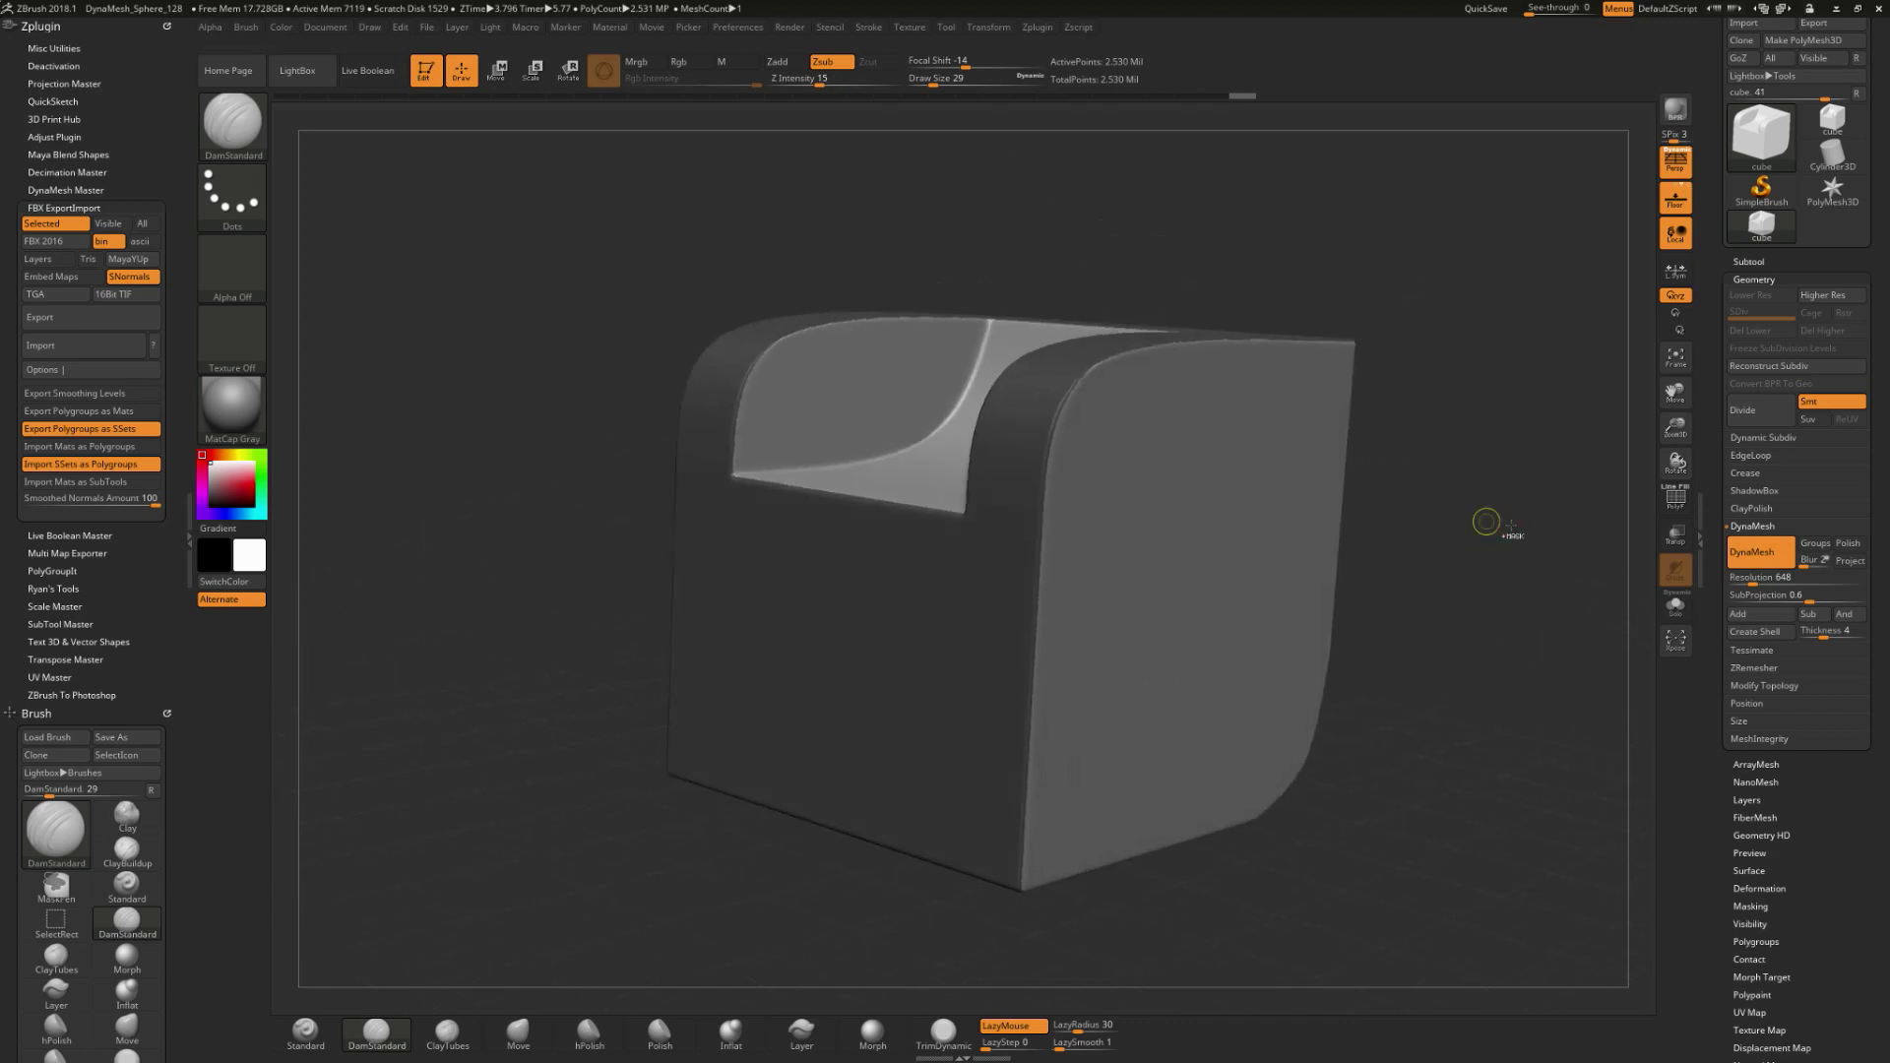
# Step: Invert the armchair's mask repeatedly and clear it
pyautogui.press('ctrl')
pyautogui.keyDown('ctrl'); pyautogui.click(1518, 559); pyautogui.keyUp('ctrl')
pyautogui.keyDown('ctrl'); pyautogui.click(1521, 555); pyautogui.keyUp('ctrl')
pyautogui.keyDown('ctrl'); pyautogui.click(1522, 554); pyautogui.keyUp('ctrl')
pyautogui.keyDown('ctrl'); pyautogui.click(1522, 554); pyautogui.keyUp('ctrl')
pyautogui.keyDown('ctrl'); pyautogui.click(1522, 554); pyautogui.keyUp('ctrl')
pyautogui.moveTo(1477, 489)
pyautogui.mouseDown()
pyautogui.moveTo(1460, 552)
pyautogui.moveTo(1371, 614)
pyautogui.mouseUp()
# Step: Isolate the curved seat polygroup and show the whole armchair again
pyautogui.hotkey('ctrl', 'shift')
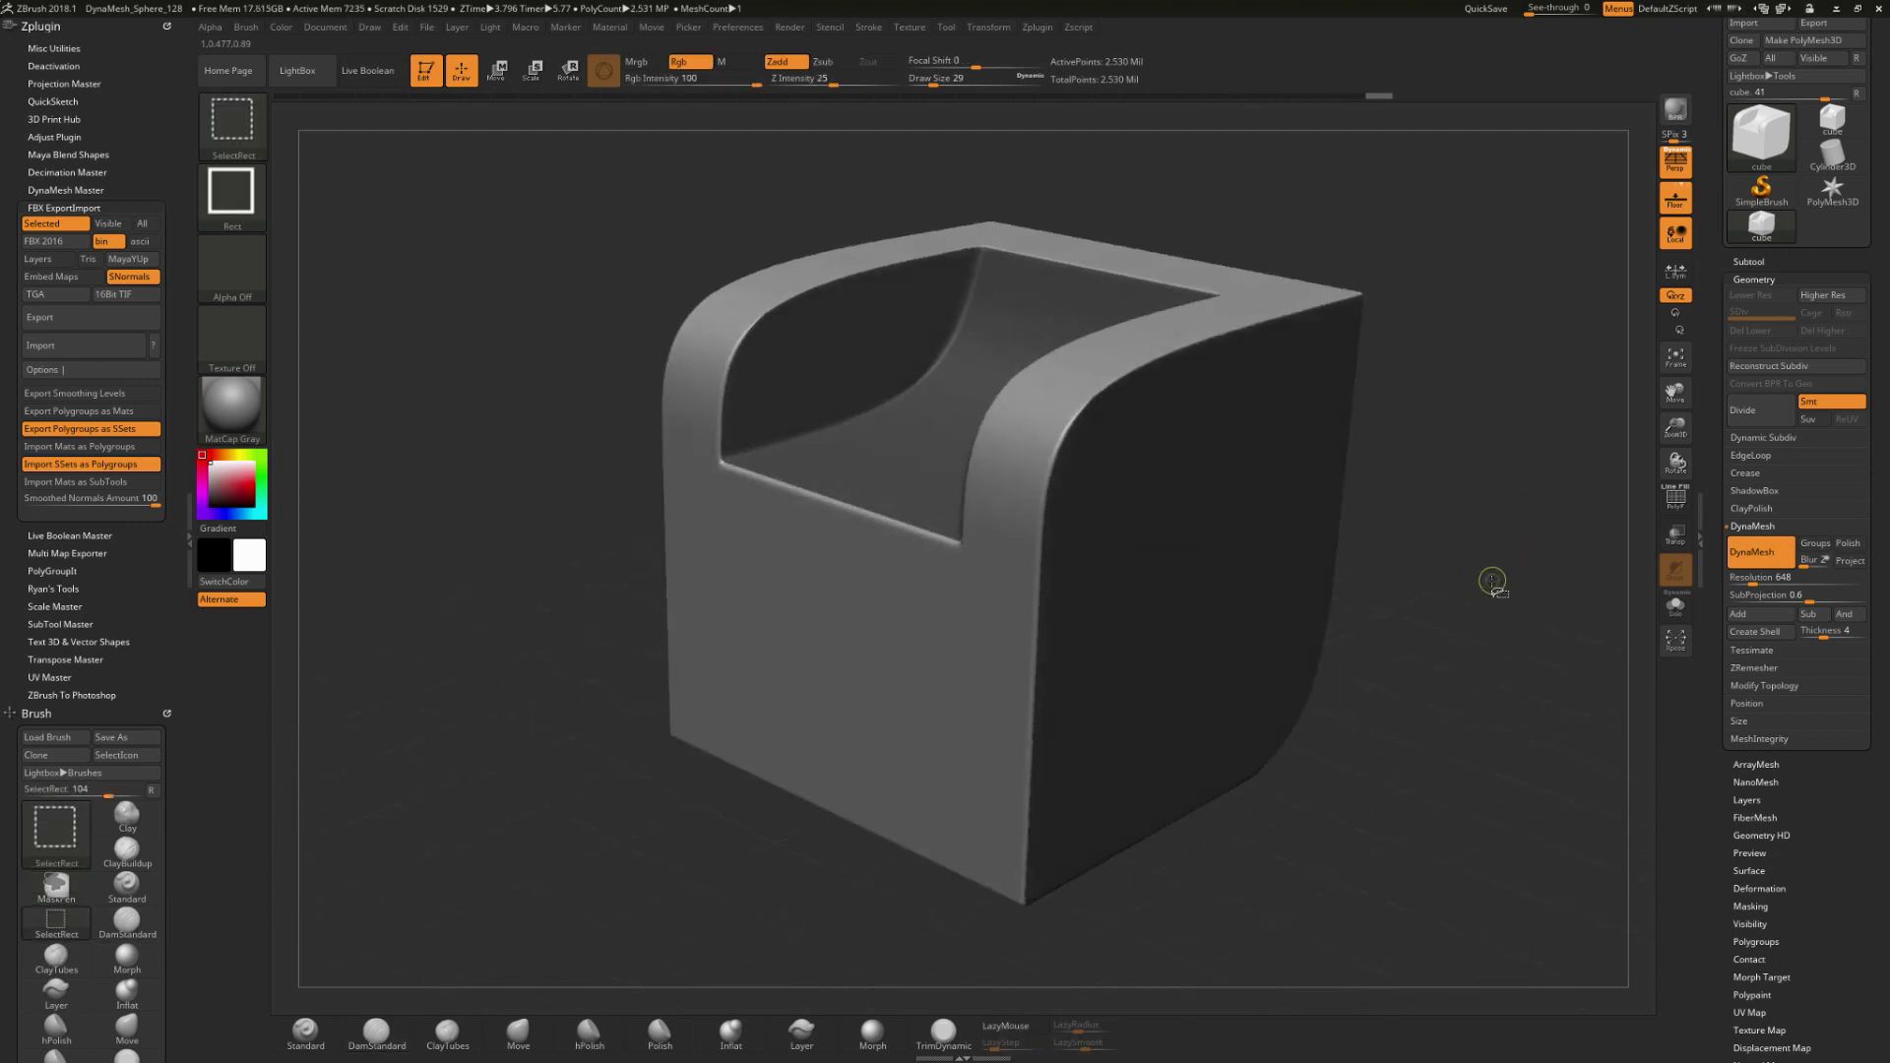
pyautogui.keyDown('ctrl'); pyautogui.keyDown('shift'); pyautogui.click(931, 433); pyautogui.keyUp('shift'); pyautogui.keyUp('ctrl')
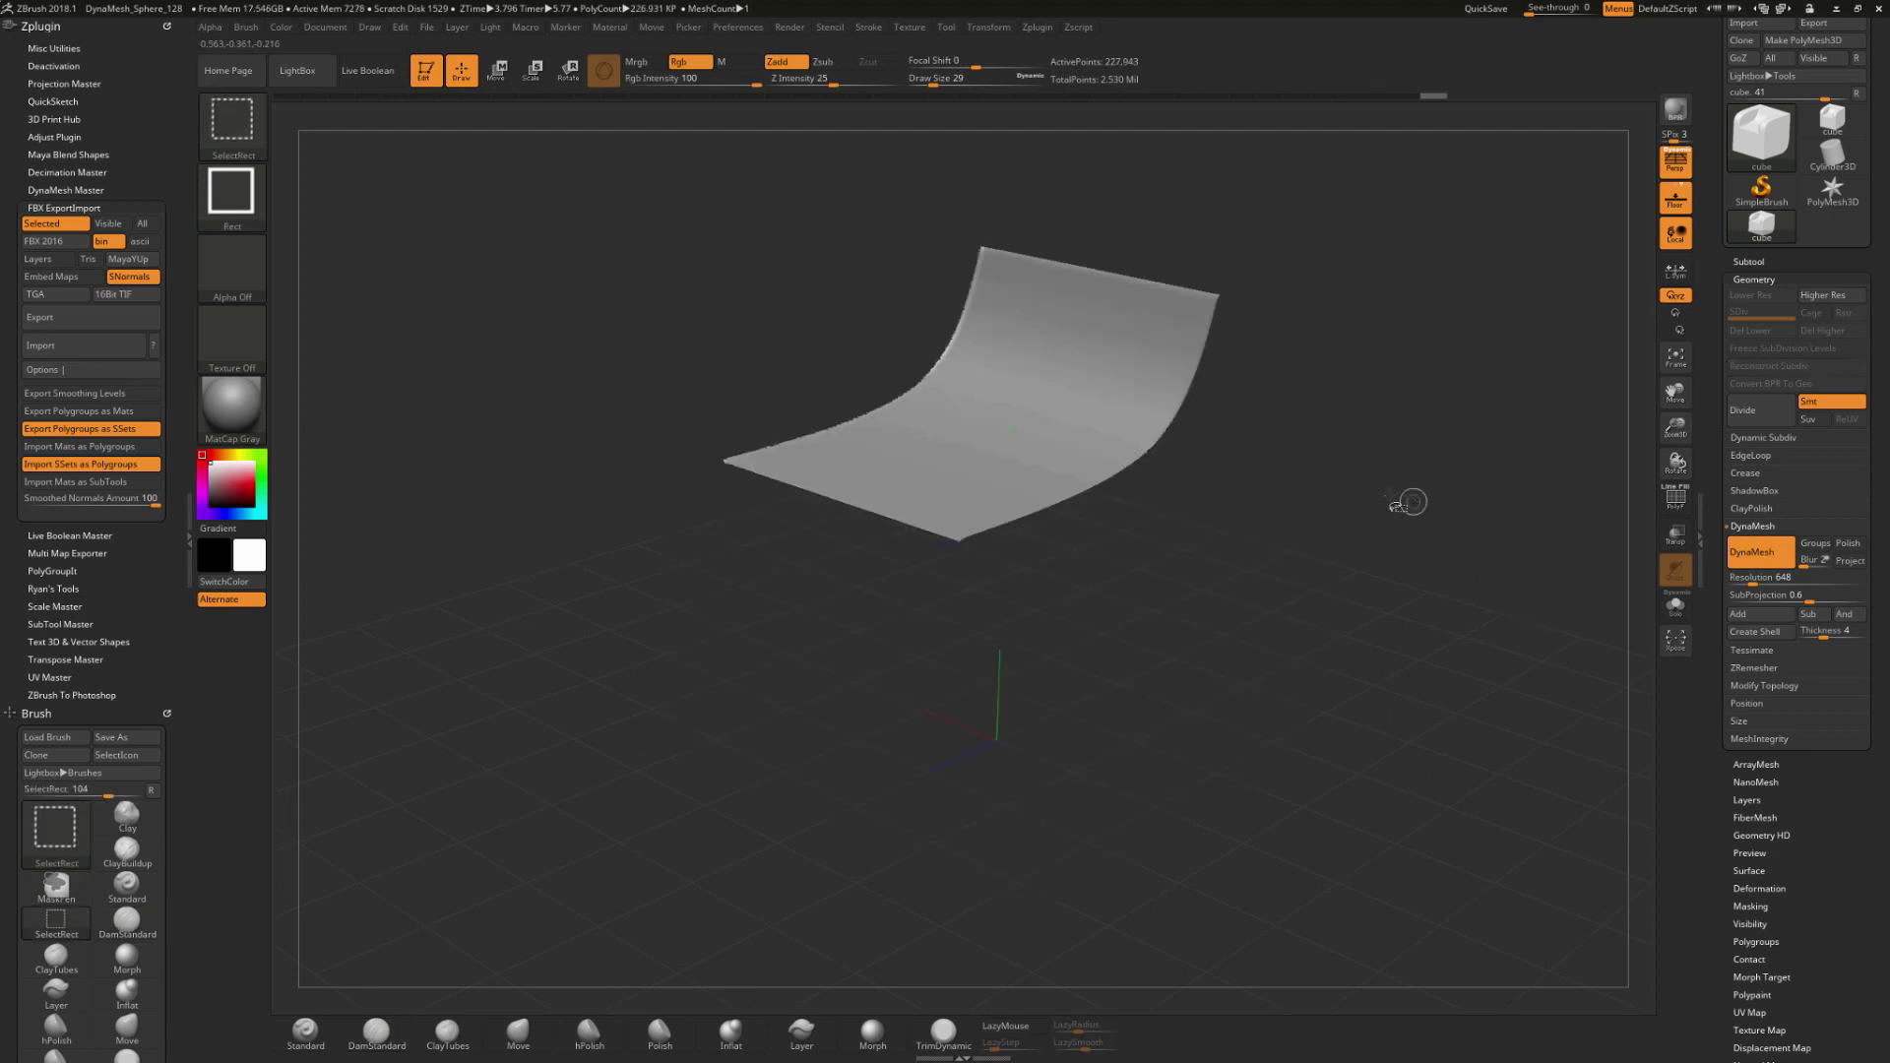
pyautogui.keyDown('ctrl'); pyautogui.keyDown('shift'); pyautogui.click(1333, 253); pyautogui.keyUp('shift'); pyautogui.keyUp('ctrl')
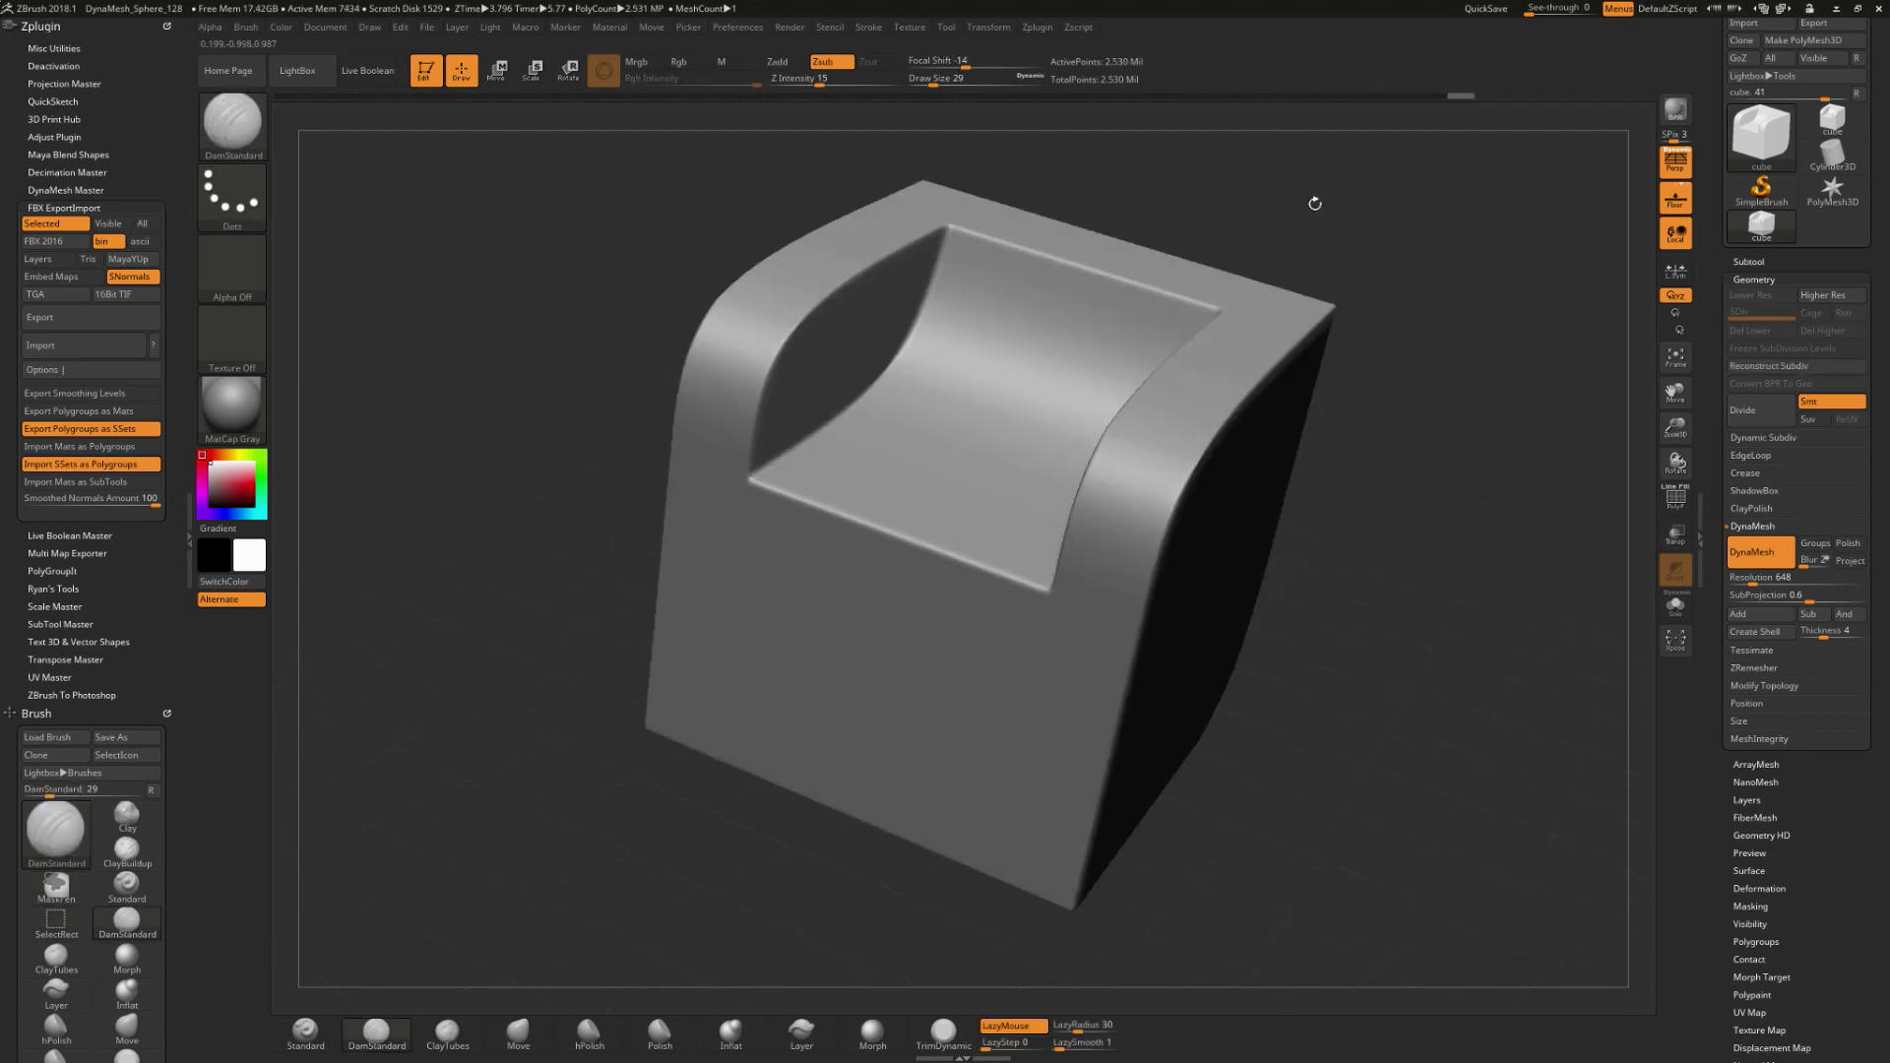
# Step: Hide the seat and inner armrest polygroups, look over the remaining shell, and show the whole armchair again
pyautogui.keyDown('ctrl'); pyautogui.keyDown('shift'); pyautogui.click(1046, 374); pyautogui.keyUp('shift'); pyautogui.keyUp('ctrl')
pyautogui.keyDown('ctrl'); pyautogui.keyDown('shift'); pyautogui.click(941, 422); pyautogui.keyUp('shift'); pyautogui.keyUp('ctrl')
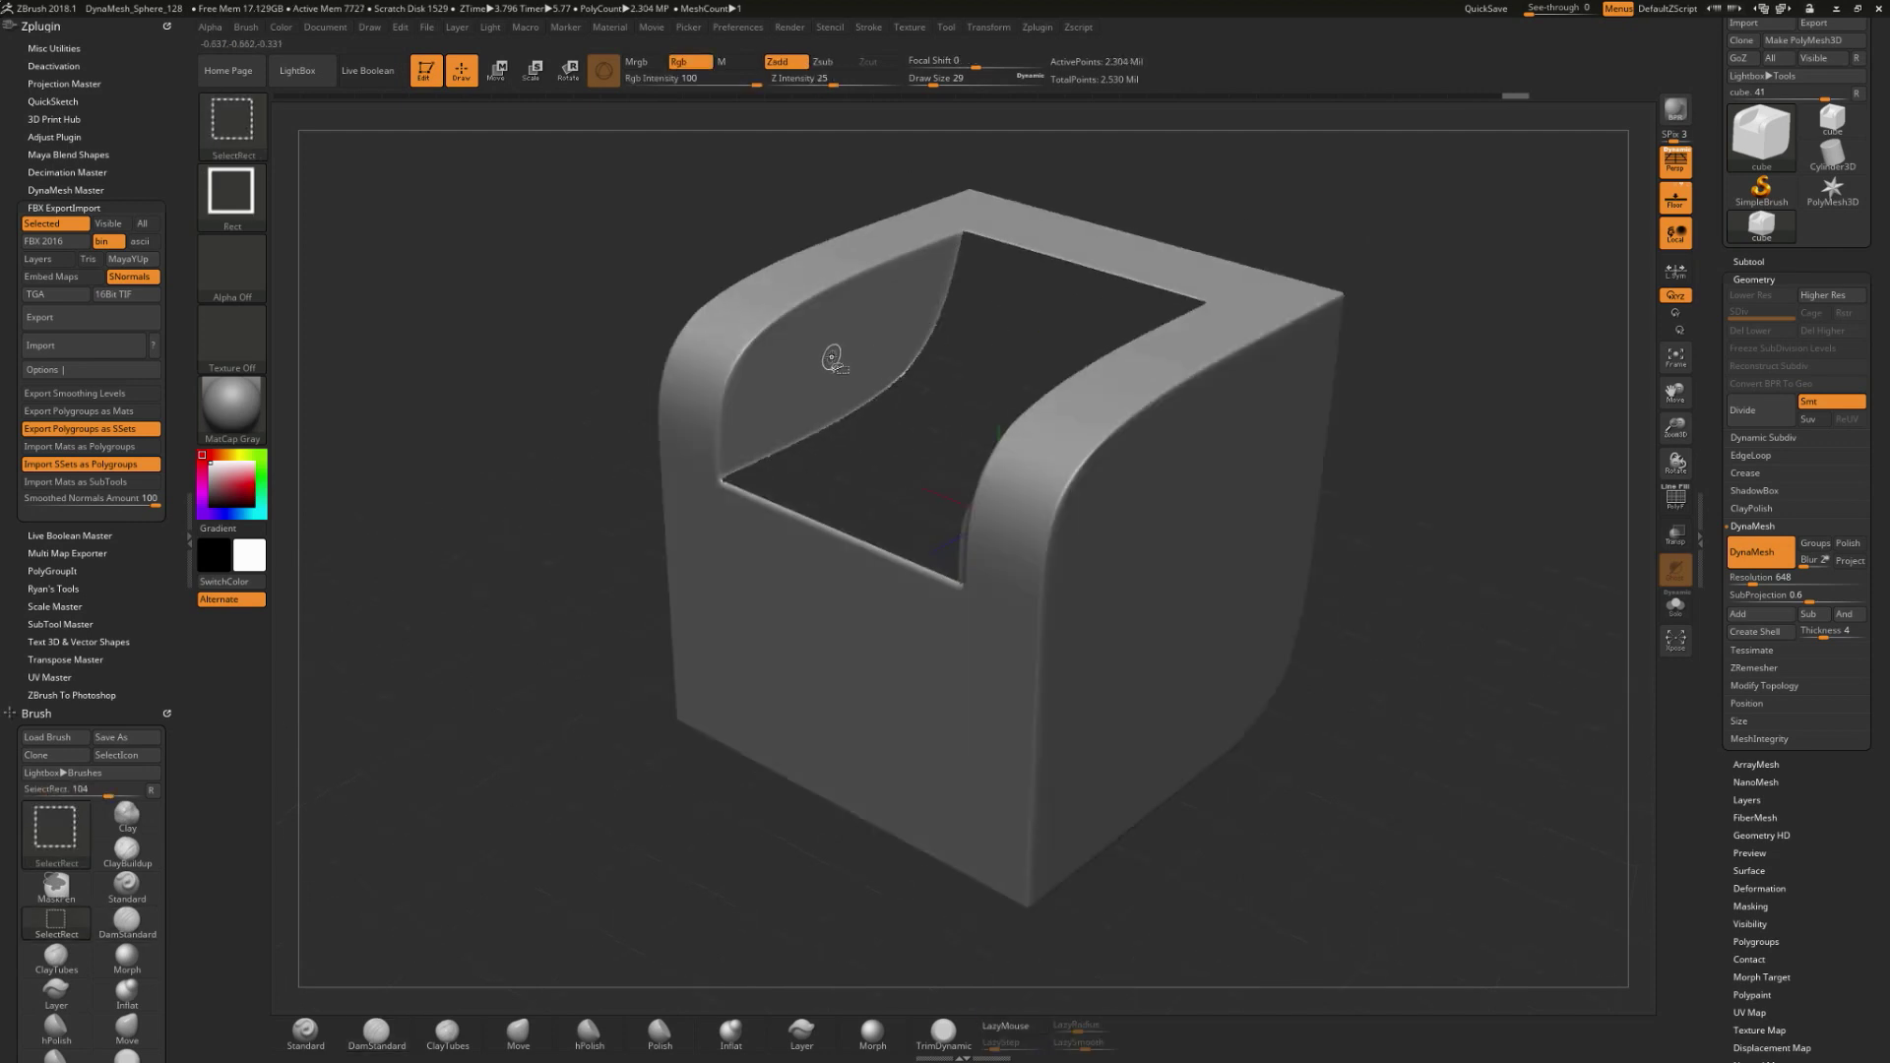
pyautogui.keyDown('ctrl'); pyautogui.keyDown('shift'); pyautogui.click(839, 360); pyautogui.keyUp('shift'); pyautogui.keyUp('ctrl')
pyautogui.moveTo(1379, 186); pyautogui.dragTo(1417, 208)
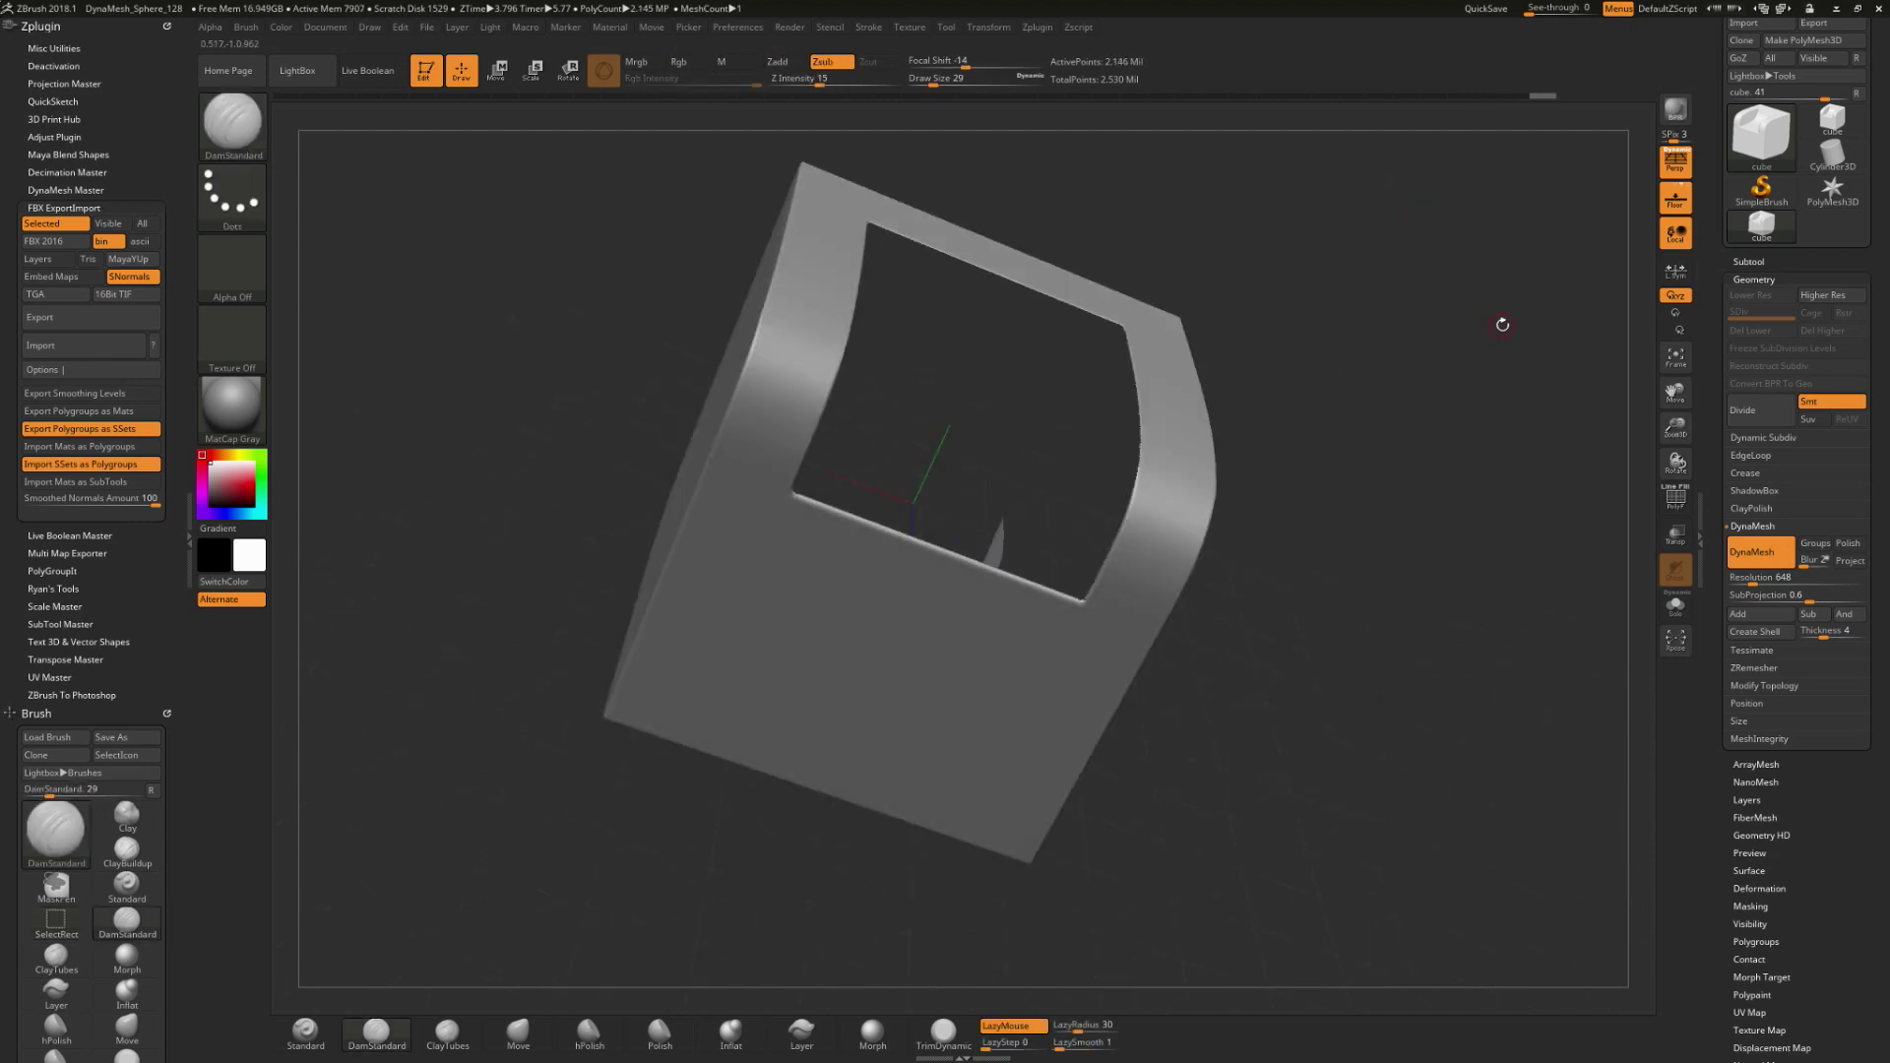
pyautogui.moveTo(1556, 225)
pyautogui.keyDown('ctrl'); pyautogui.keyDown('shift'); pyautogui.mouseDown()
pyautogui.moveTo(1422, 412)
pyautogui.moveTo(1371, 557)
pyautogui.moveTo(1463, 430)
pyautogui.moveTo(1366, 495)
pyautogui.moveTo(1403, 475)
pyautogui.moveTo(1379, 497)
pyautogui.moveTo(1459, 523)
pyautogui.moveTo(1419, 524)
pyautogui.mouseUp(); pyautogui.keyUp('shift'); pyautogui.keyUp('ctrl')
pyautogui.keyDown('ctrl'); pyautogui.keyDown('shift'); pyautogui.moveTo(1526, 287); pyautogui.dragTo(1477, 354); pyautogui.keyUp('shift'); pyautogui.keyUp('ctrl')
pyautogui.keyDown('ctrl'); pyautogui.keyDown('shift'); pyautogui.click(1499, 570); pyautogui.keyUp('shift'); pyautogui.keyUp('ctrl')
pyautogui.moveTo(1499, 570); pyautogui.dragTo(1457, 625)
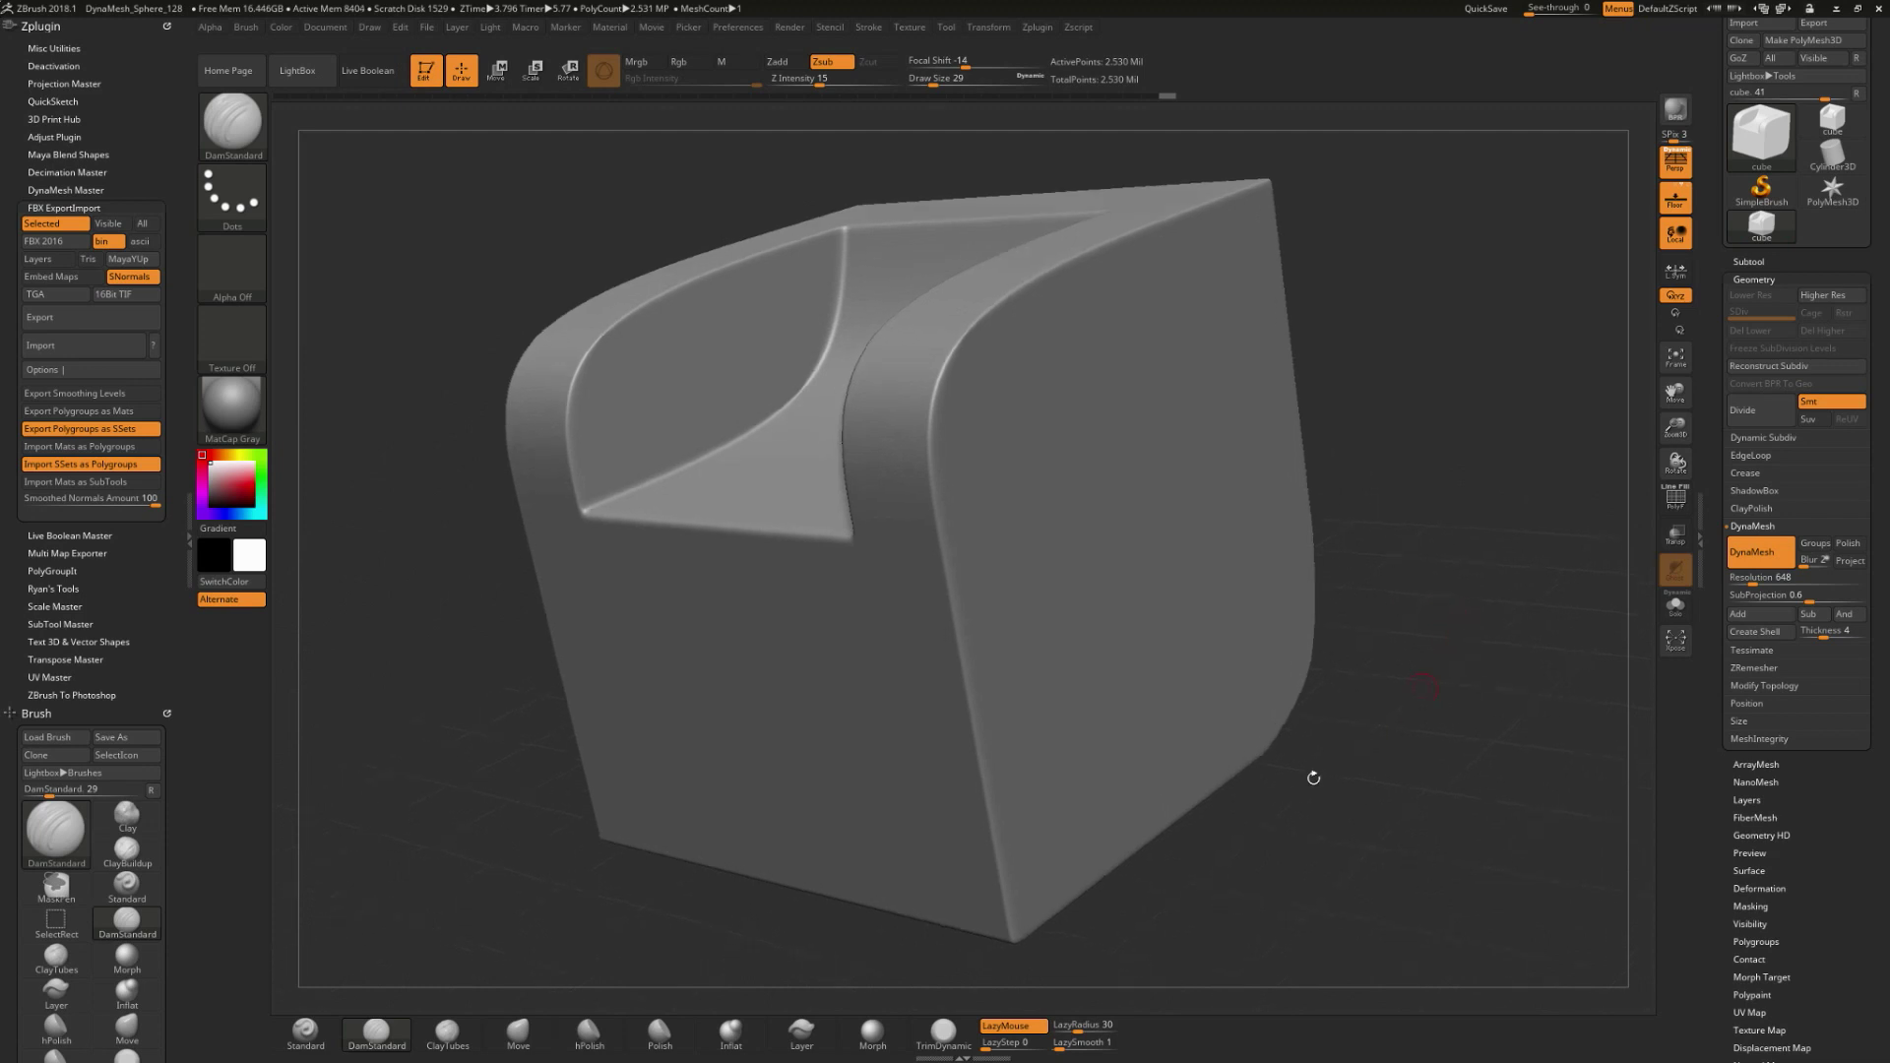
# Step: Set the TrimDynamic brush's draw size to 51 and flatten the armrest's outer edge from the curve down to the base corner
pyautogui.click(943, 1031)
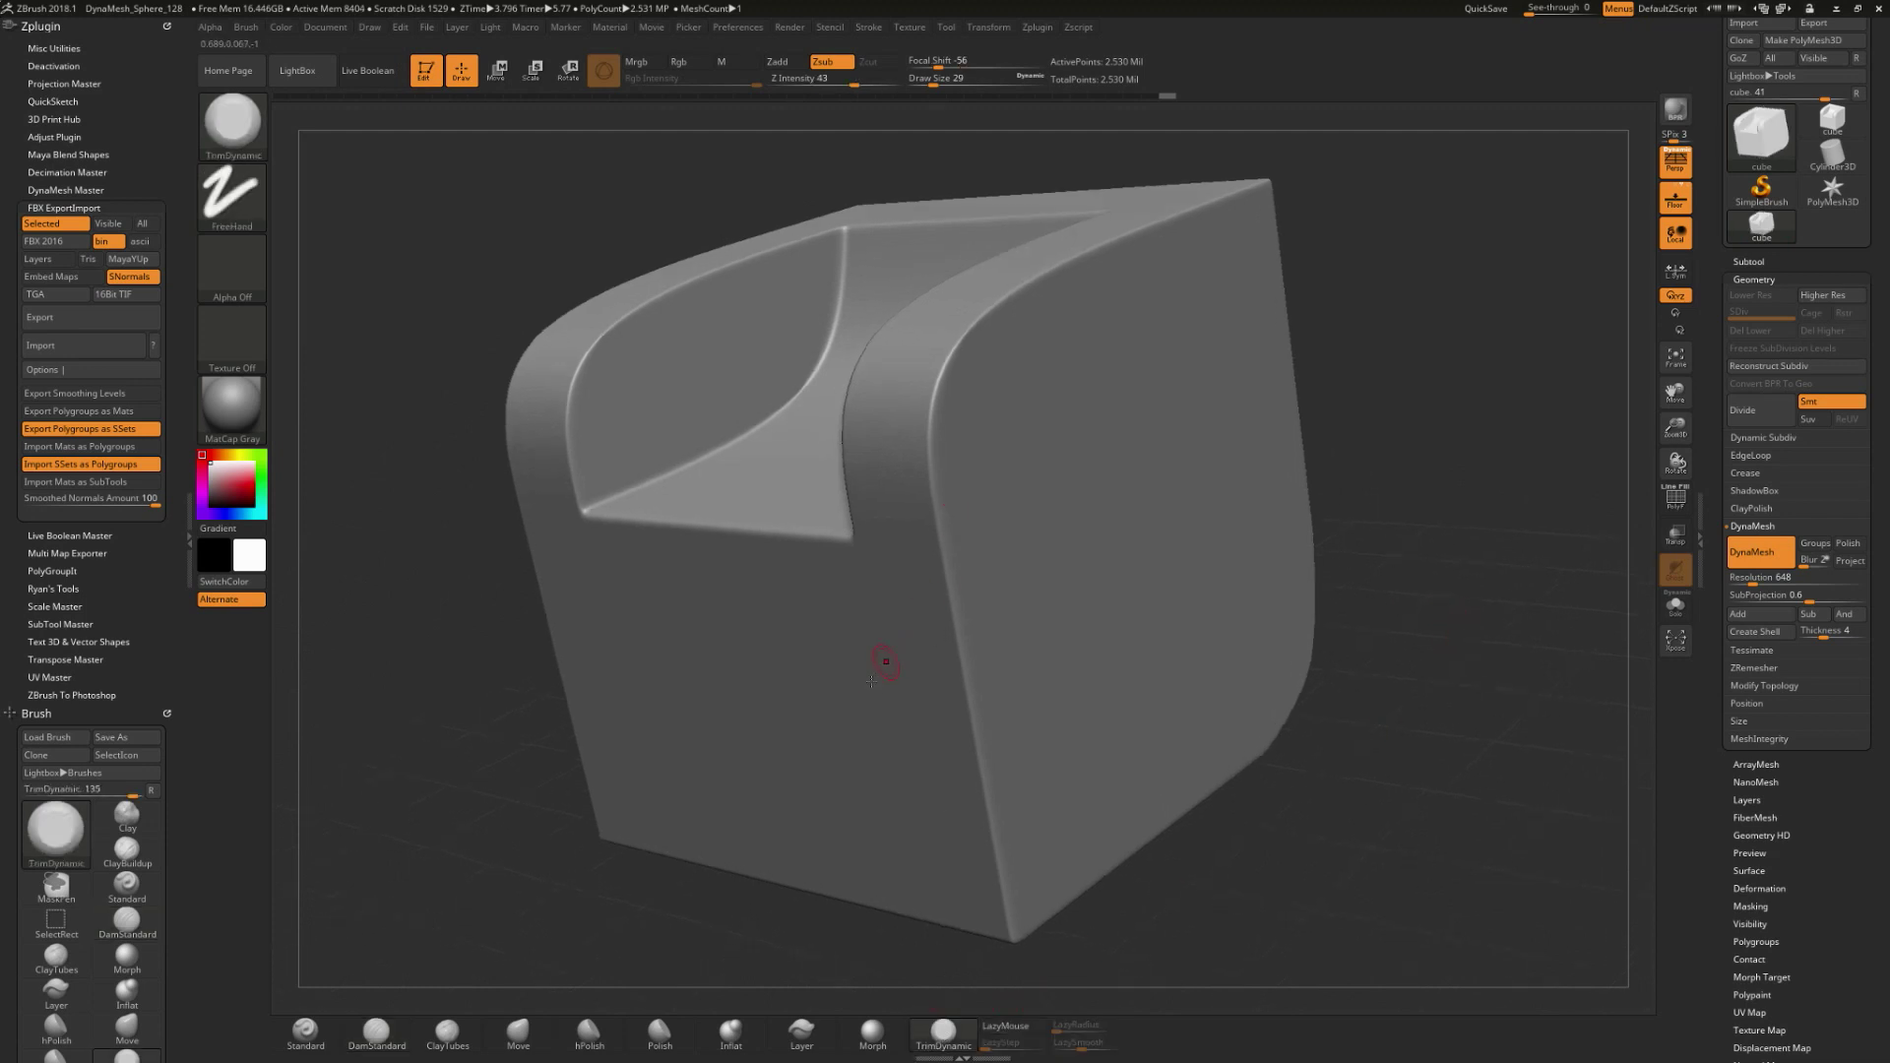
pyautogui.moveTo(926, 414); pyautogui.dragTo(1020, 491, button='right')
pyautogui.press('s')
pyautogui.moveTo(1012, 502); pyautogui.dragTo(1025, 503)
pyautogui.moveTo(1374, 476)
pyautogui.mouseDown()
pyautogui.moveTo(955, 524)
pyautogui.moveTo(963, 407)
pyautogui.moveTo(1138, 240)
pyautogui.mouseUp()
pyautogui.moveTo(973, 548); pyautogui.dragTo(1049, 933)
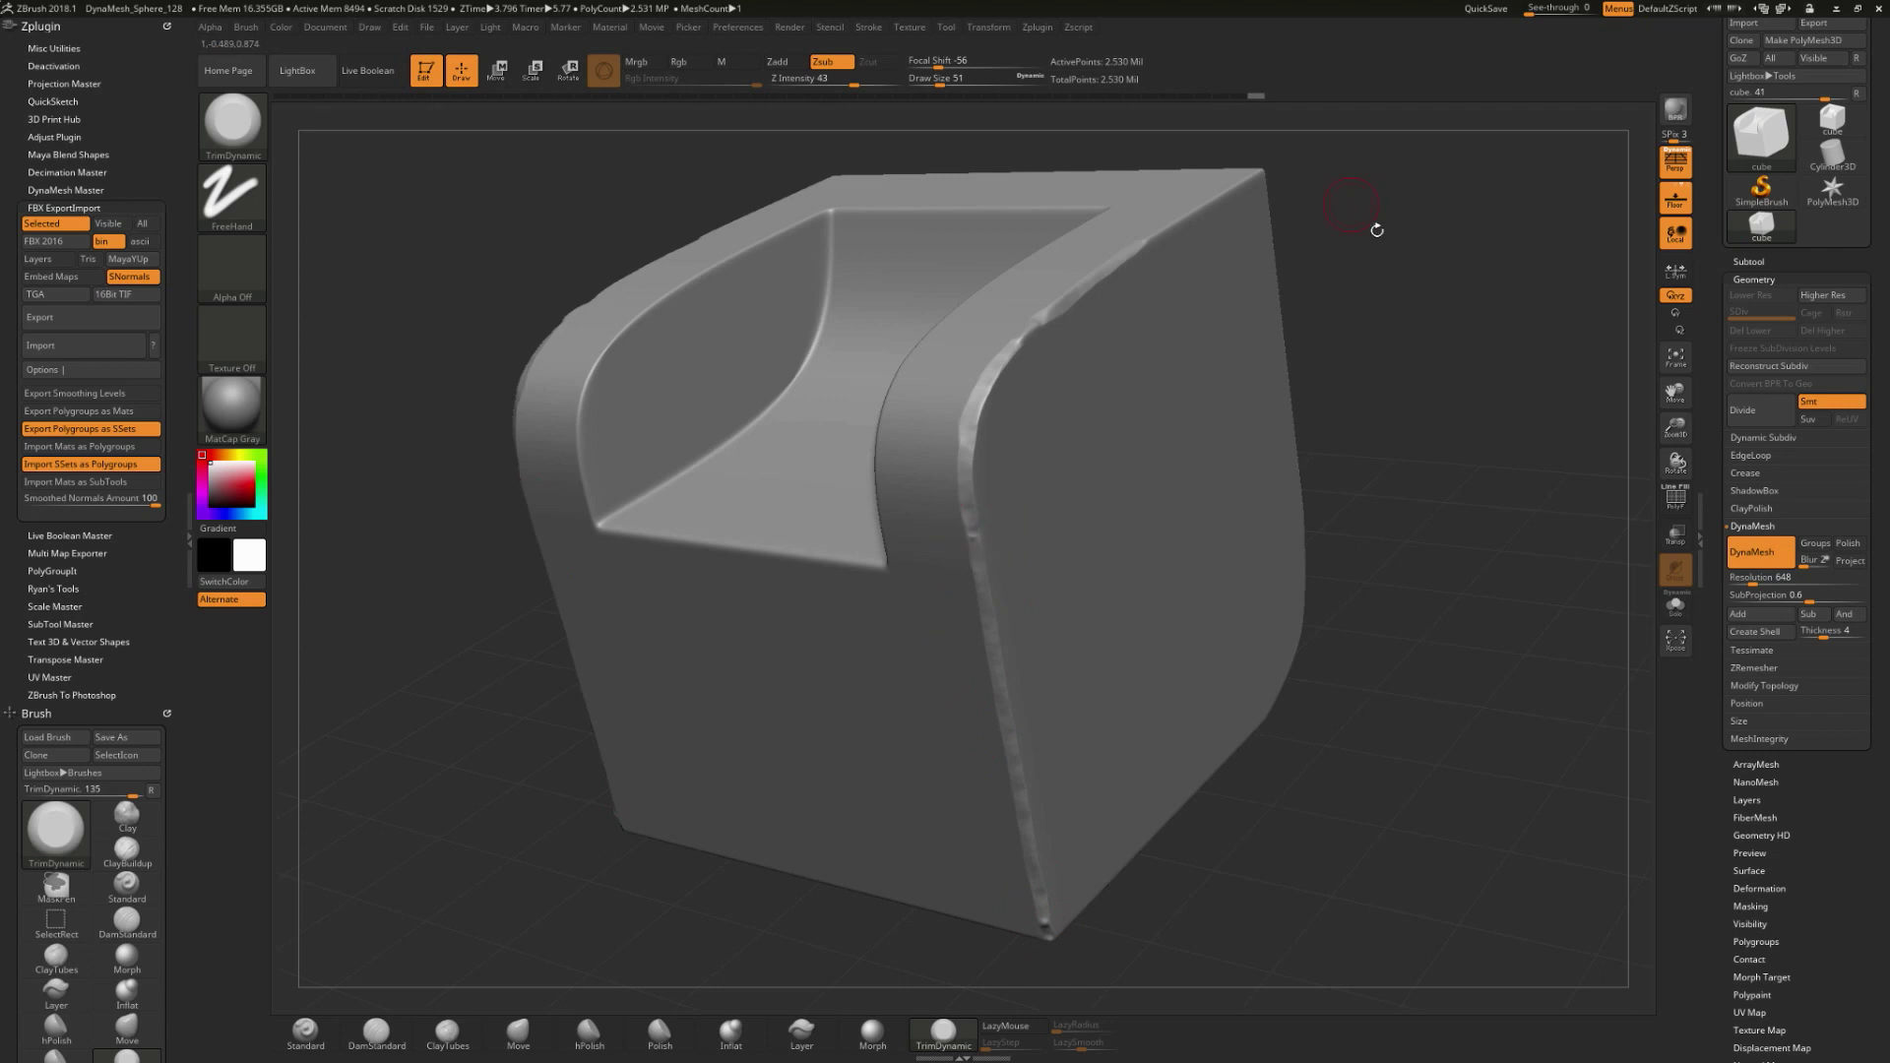
# Step: Trim the armrest's upper outer edge with TrimDynamic back towards the armchair's rear corner
pyautogui.moveTo(1358, 203); pyautogui.dragTo(1087, 320)
pyautogui.keyDown('alt'); pyautogui.moveTo(1346, 143); pyautogui.dragTo(1315, 251); pyautogui.keyUp('alt')
pyautogui.moveTo(1118, 345); pyautogui.dragTo(1177, 300)
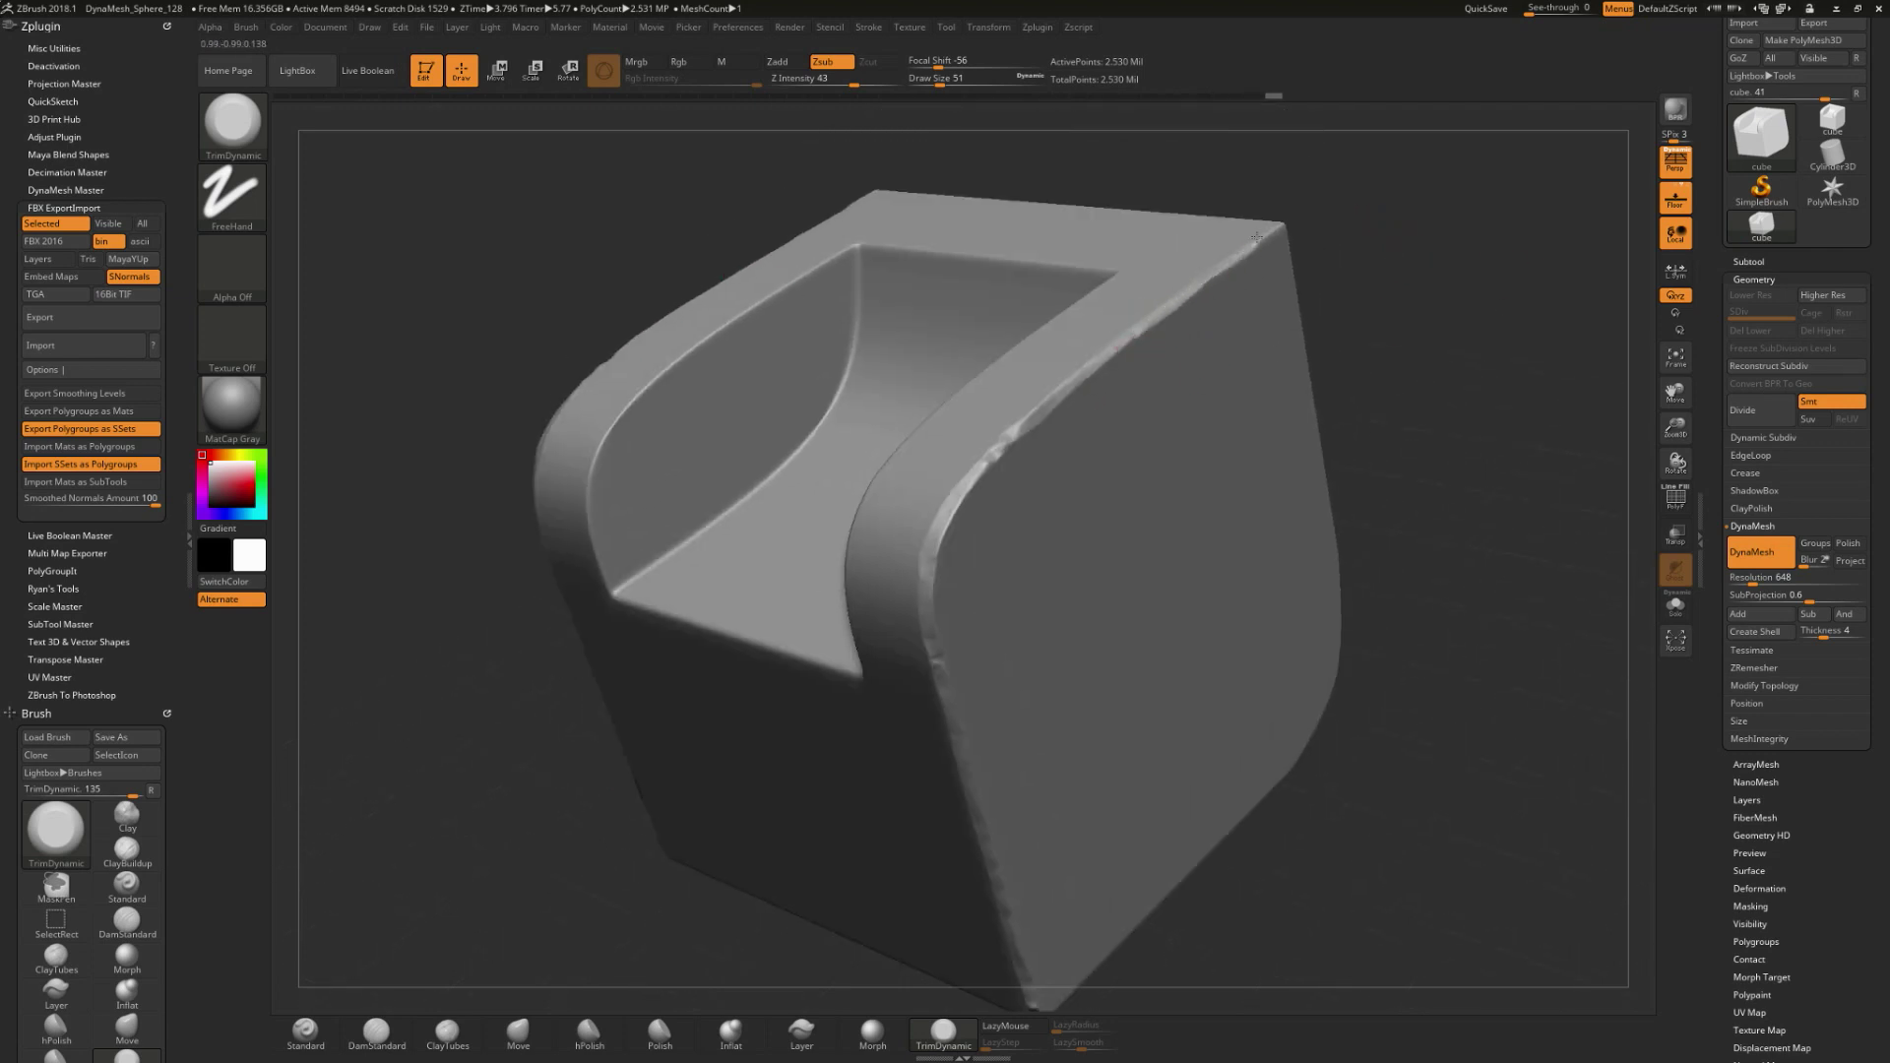
pyautogui.moveTo(1456, 401)
pyautogui.mouseDown()
pyautogui.moveTo(1410, 403)
pyautogui.moveTo(1406, 340)
pyautogui.mouseUp()
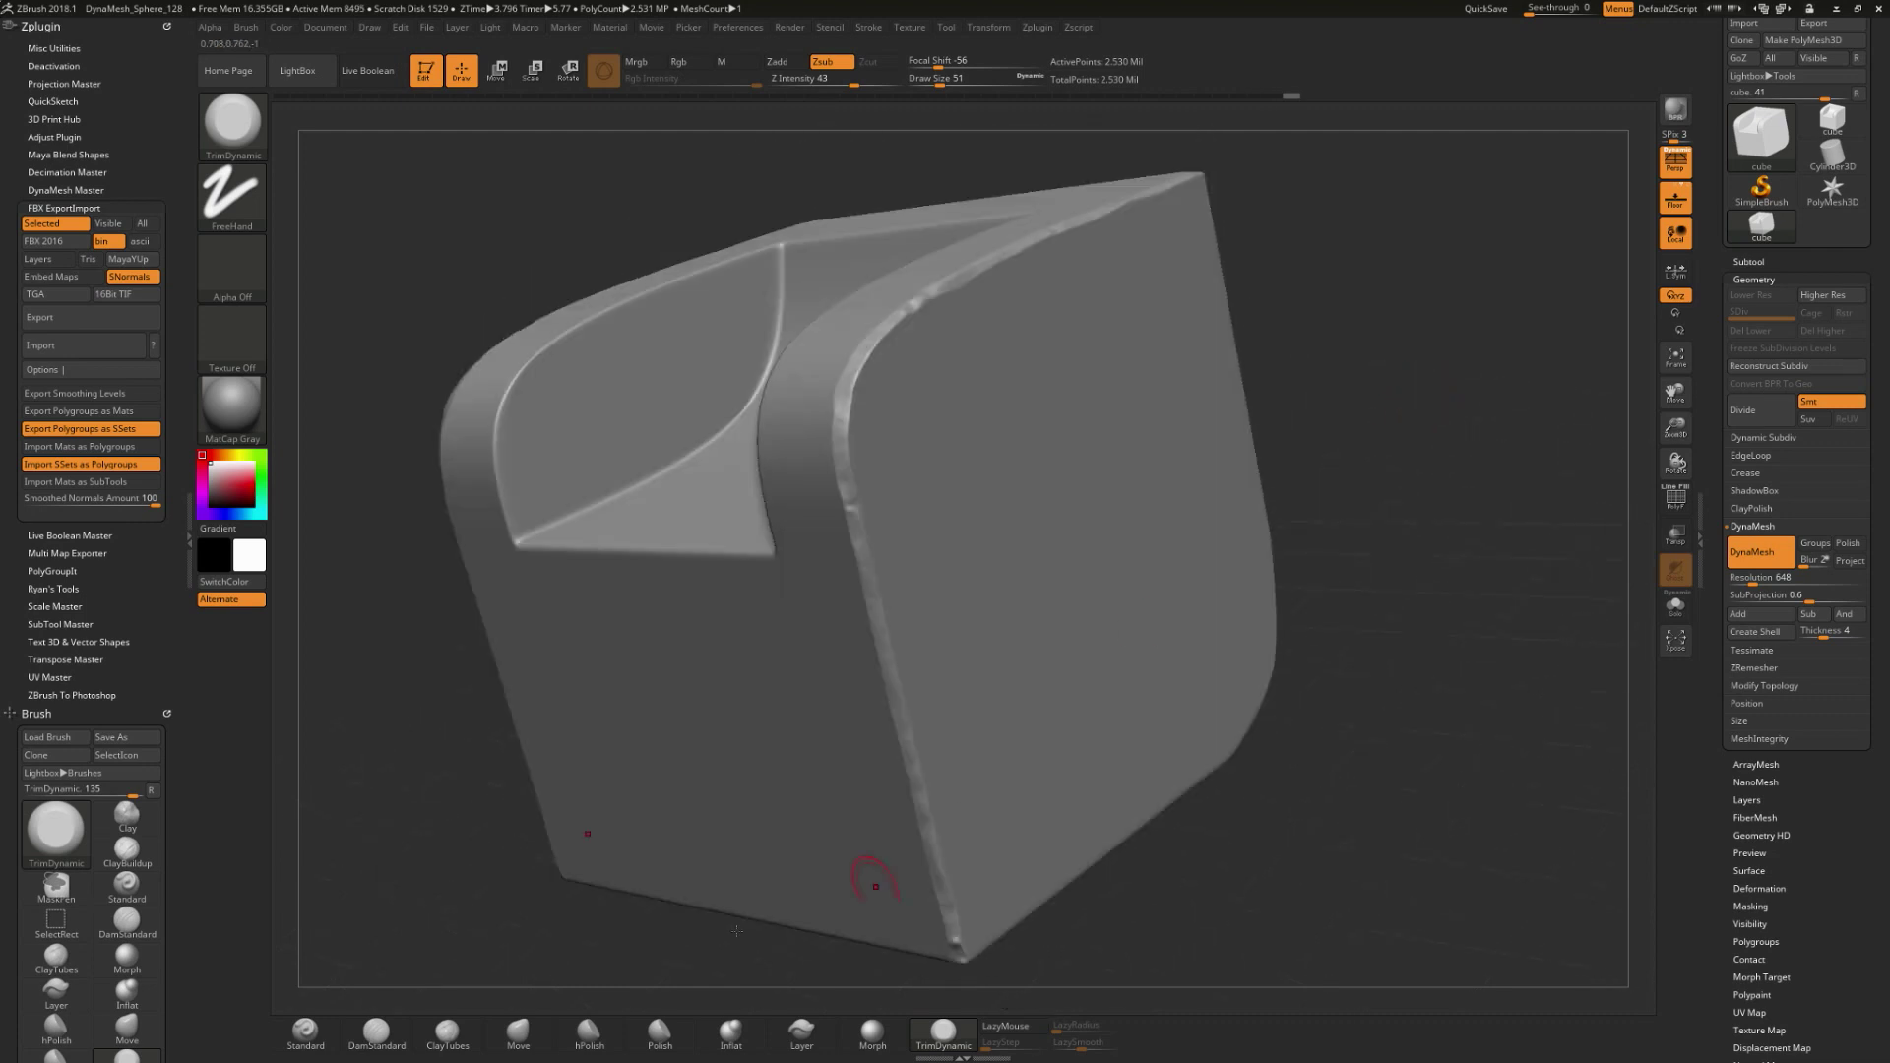
# Step: Switch to the DamStandard brush and inspect the trimmed armchair as a whole
pyautogui.click(376, 1031)
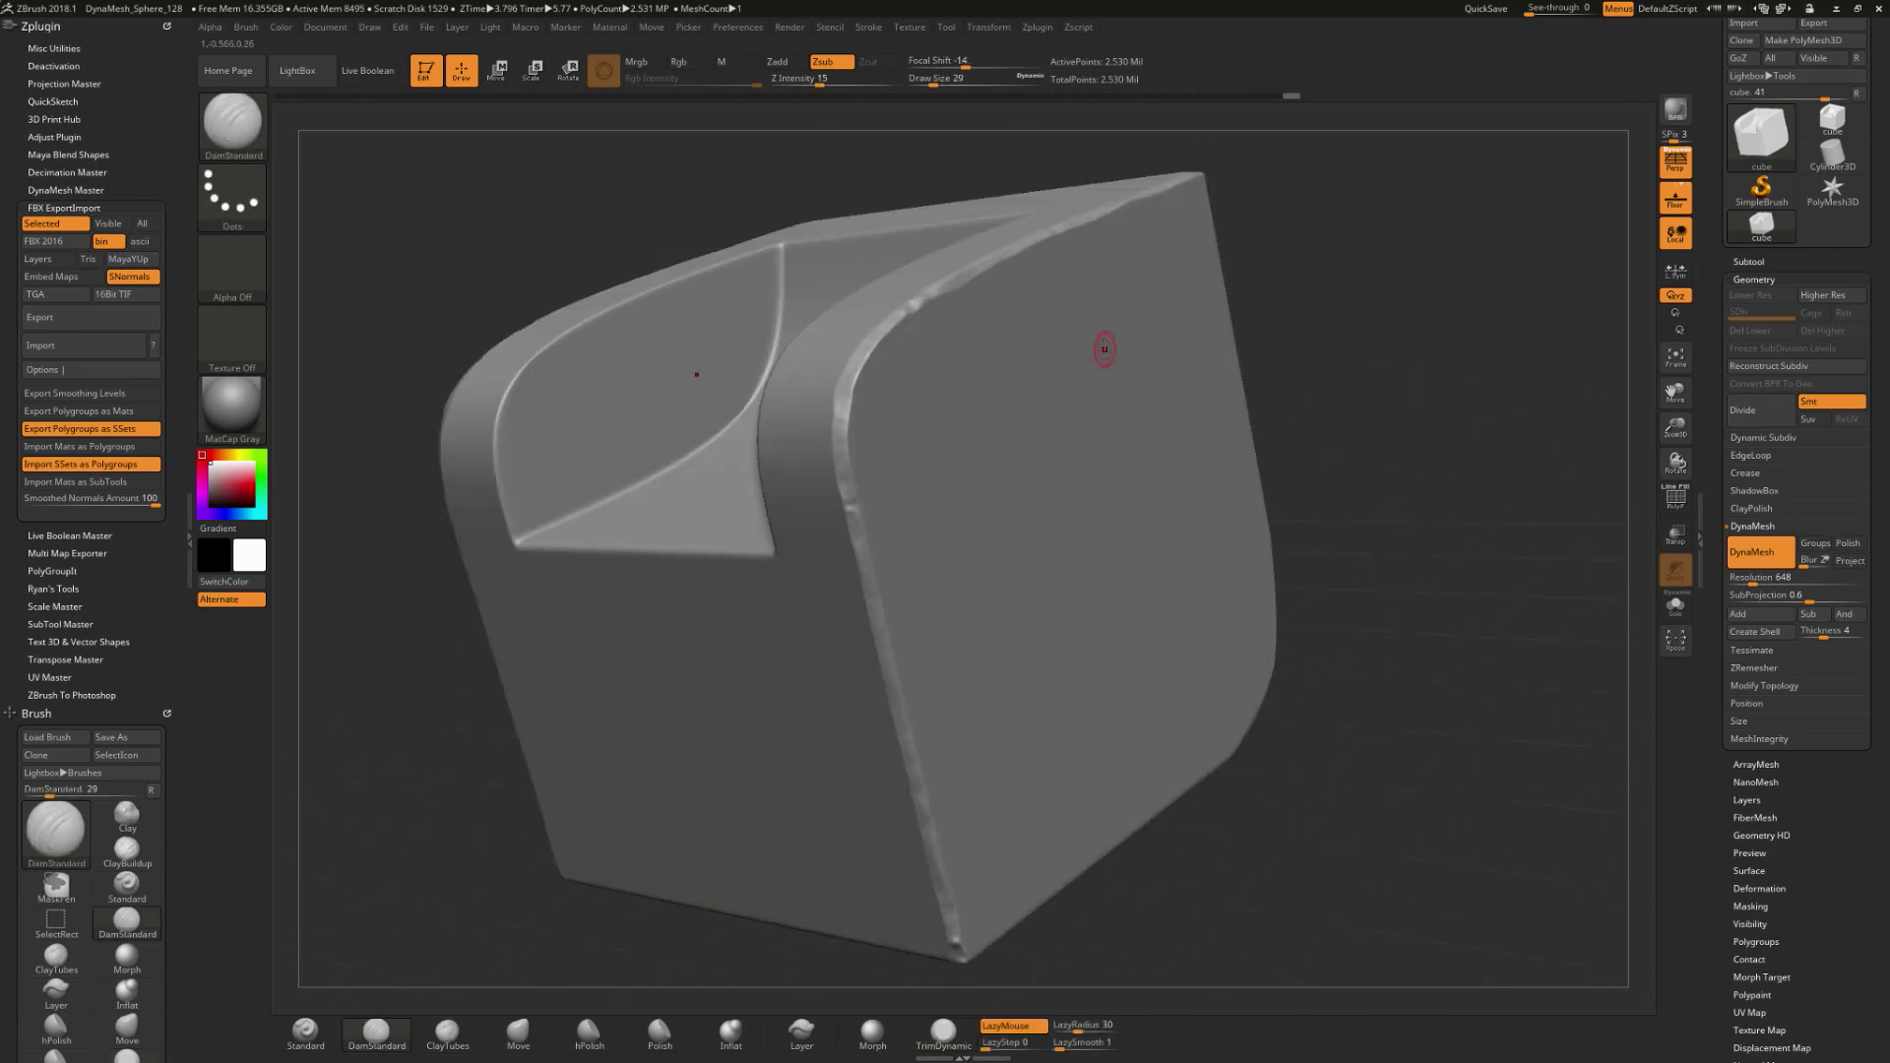
pyautogui.moveTo(1117, 330)
pyautogui.mouseDown()
pyautogui.moveTo(1033, 325)
pyautogui.moveTo(1032, 456)
pyautogui.moveTo(1107, 679)
pyautogui.moveTo(994, 714)
pyautogui.moveTo(969, 640)
pyautogui.moveTo(1019, 628)
pyautogui.moveTo(947, 622)
pyautogui.moveTo(923, 686)
pyautogui.moveTo(920, 613)
pyautogui.moveTo(997, 500)
pyautogui.mouseUp()
pyautogui.keyDown('shift'); pyautogui.moveTo(1514, 423); pyautogui.dragTo(1384, 452); pyautogui.keyUp('shift')
pyautogui.moveTo(1493, 419)
pyautogui.mouseDown()
pyautogui.moveTo(1539, 414)
pyautogui.moveTo(1181, 511)
pyautogui.mouseUp()
pyautogui.moveTo(1423, 369)
pyautogui.mouseDown()
pyautogui.moveTo(1458, 480)
pyautogui.moveTo(1339, 488)
pyautogui.moveTo(1351, 549)
pyautogui.moveTo(1414, 511)
pyautogui.moveTo(1376, 509)
pyautogui.mouseUp()
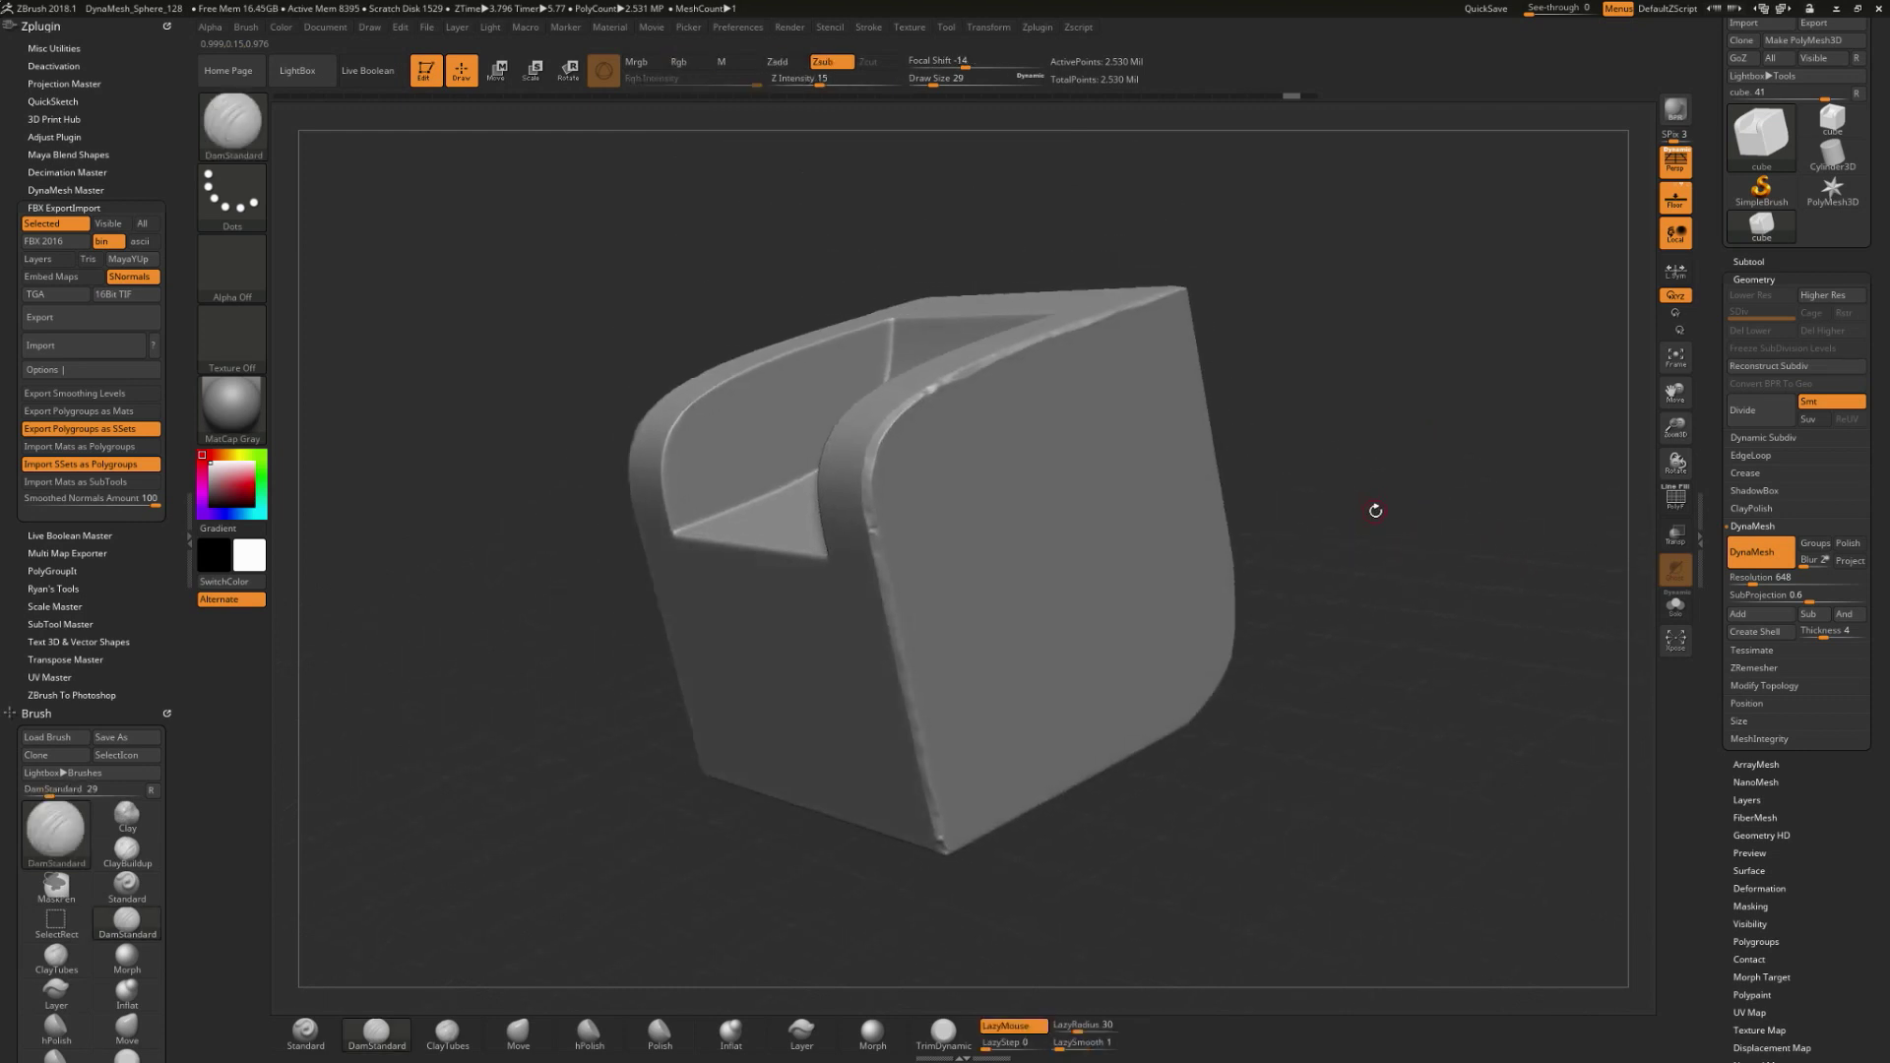